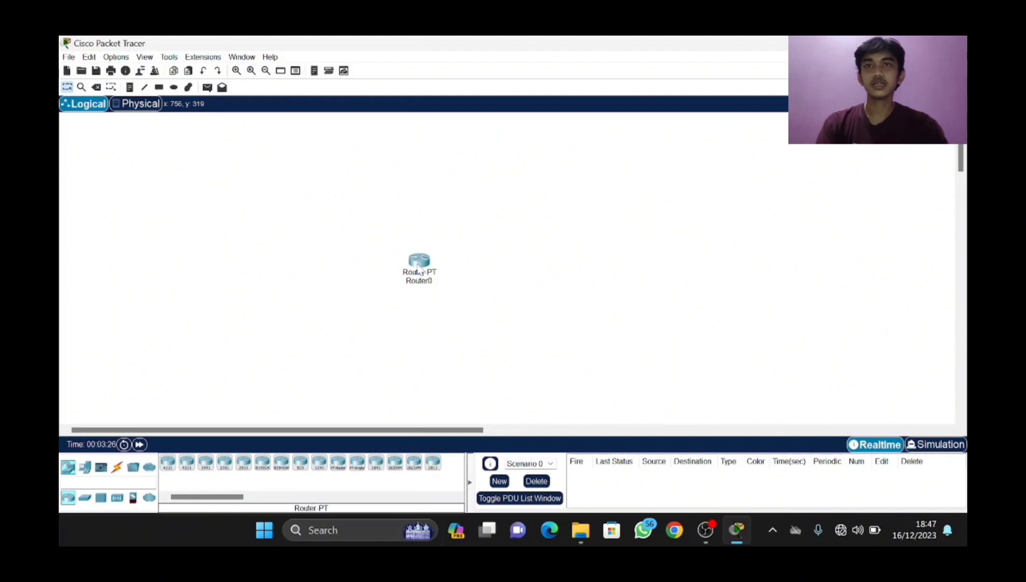
- Install PT-ROUTER-NM-1CFE modules in the four empty slots of Router0
{"action": "left_click", "coordinate": [419, 264]}
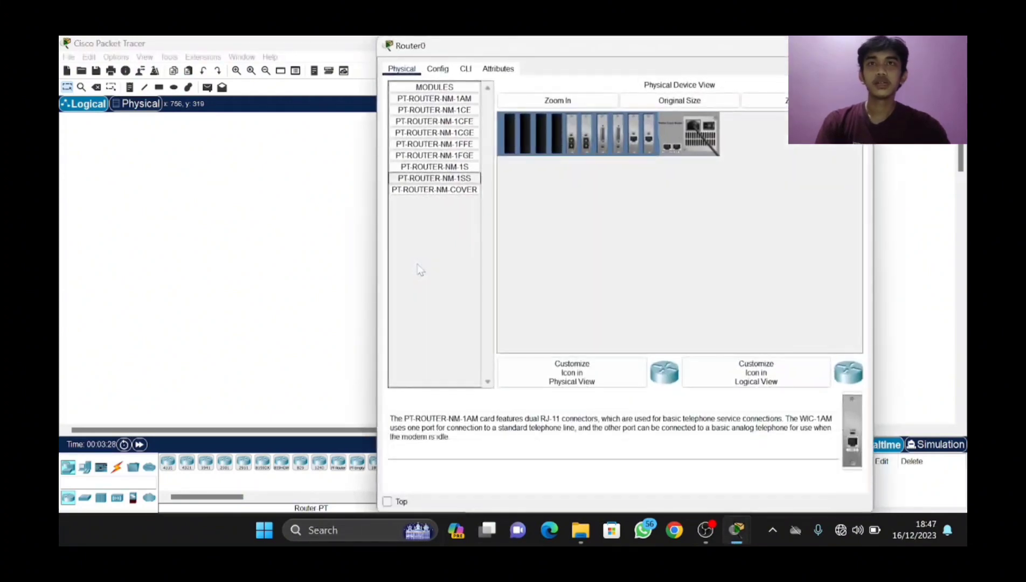
{"action": "left_click", "coordinate": [430, 124]}
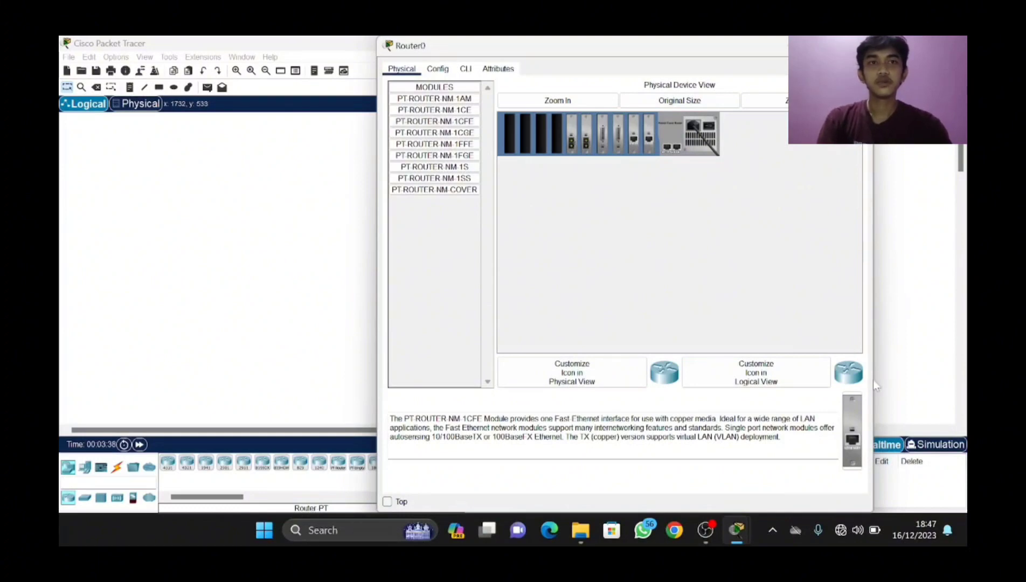
{"action": "left_click_drag", "start_coordinate": [851, 422], "coordinate": [559, 146]}
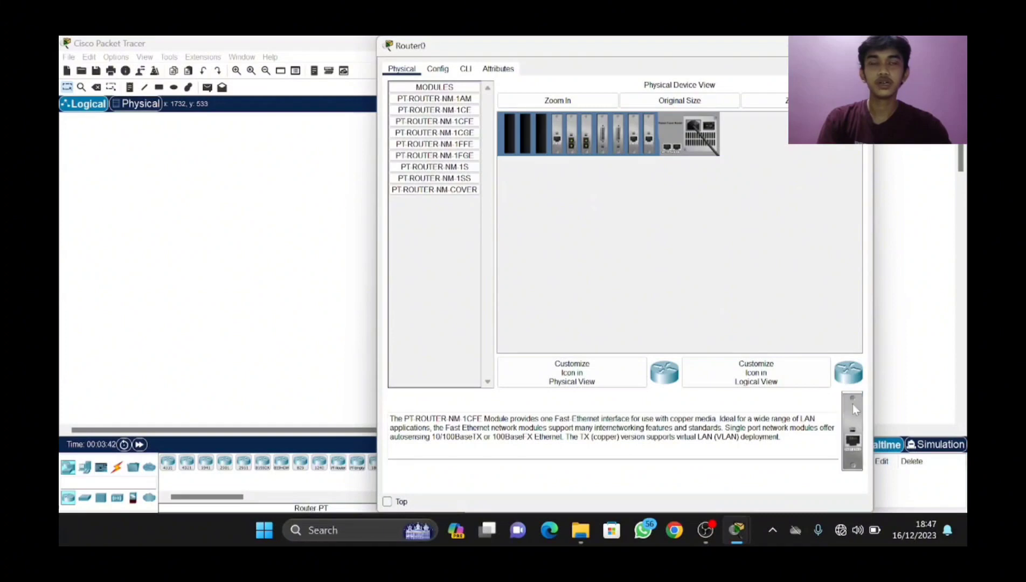
{"action": "left_click_drag", "start_coordinate": [853, 404], "coordinate": [543, 139]}
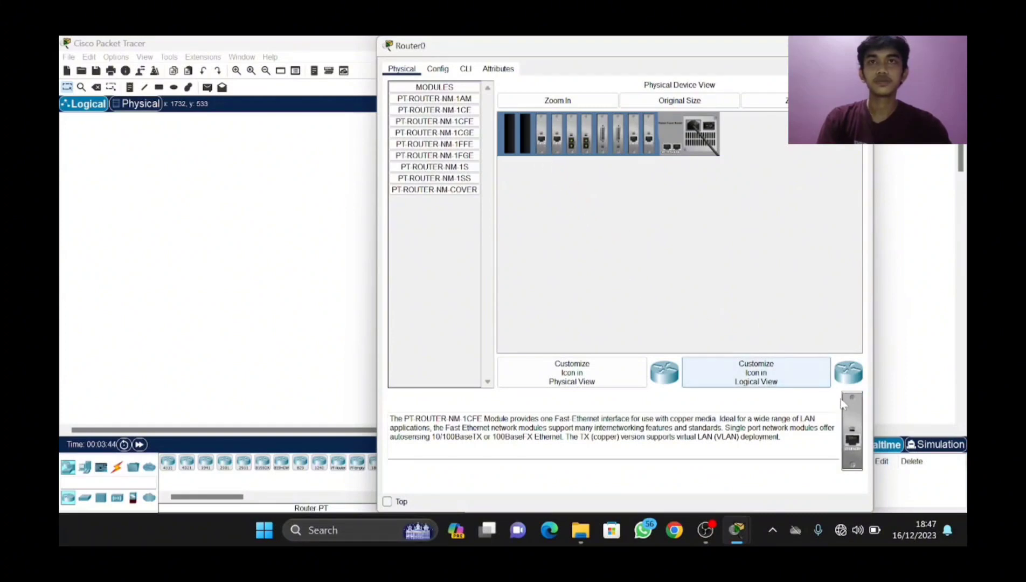
{"action": "left_click_drag", "start_coordinate": [852, 426], "coordinate": [524, 145]}
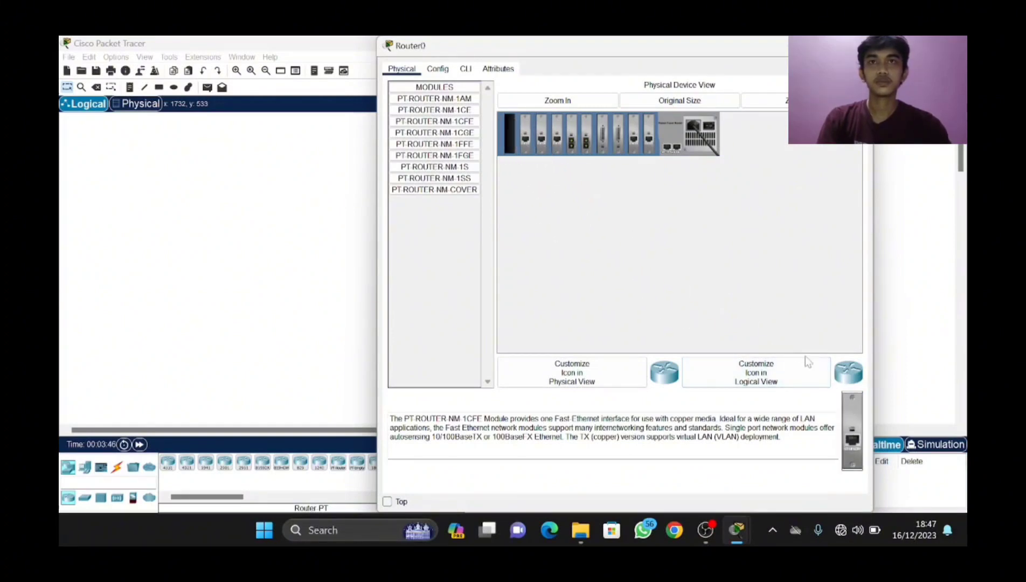
{"action": "left_click_drag", "start_coordinate": [855, 408], "coordinate": [511, 142]}
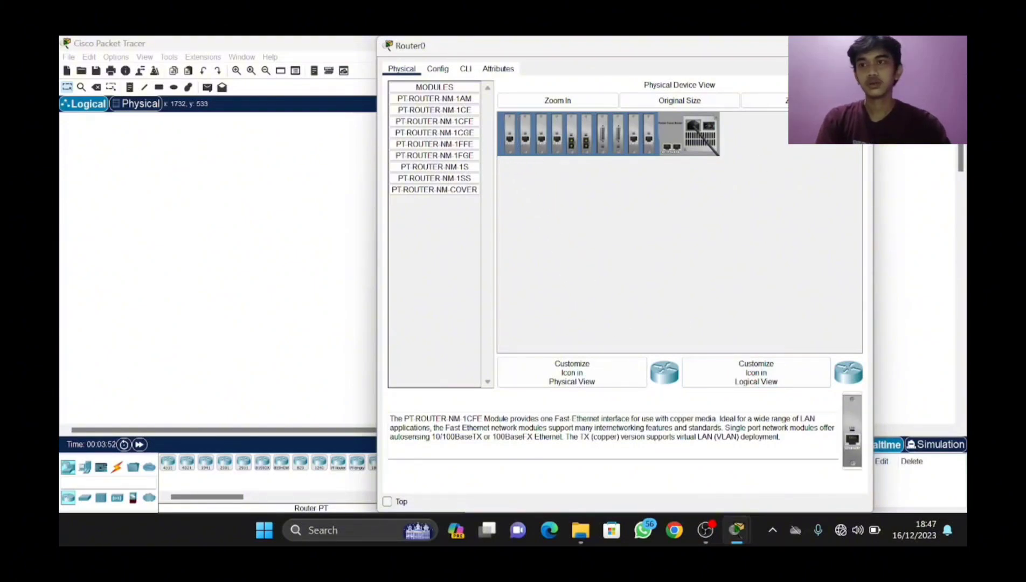
{"action": "left_click", "coordinate": [860, 46]}
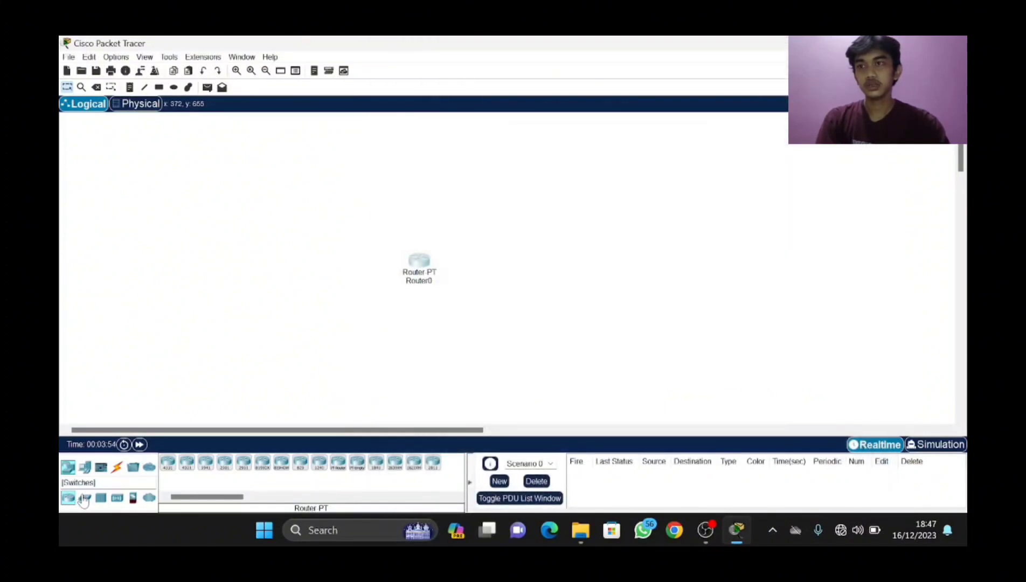
- Place three Switch-PT switches in a row above and around the upper side of Router0
{"action": "left_click", "coordinate": [84, 498]}
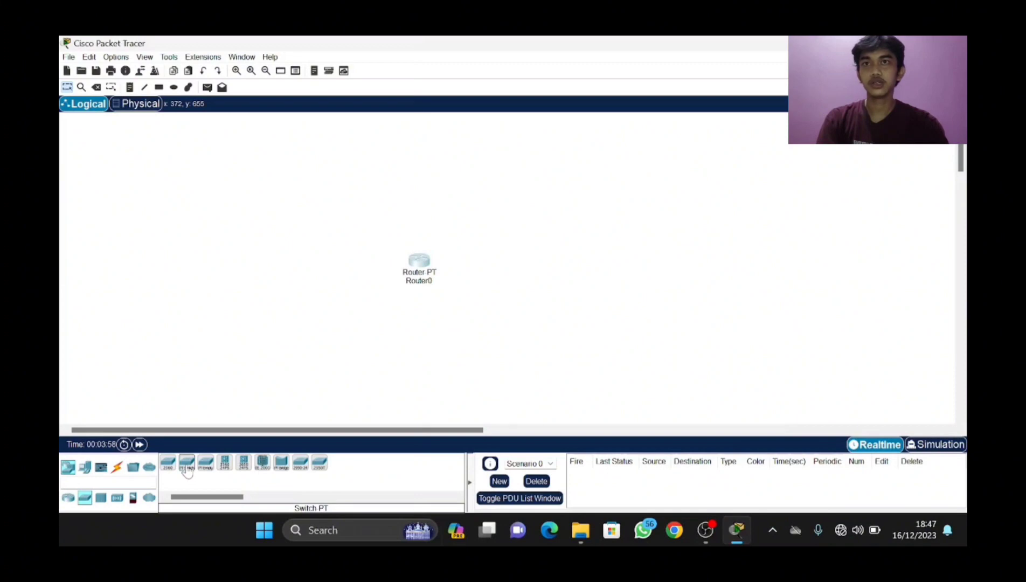
{"action": "left_click", "coordinate": [187, 467]}
{"action": "left_click", "coordinate": [330, 211]}
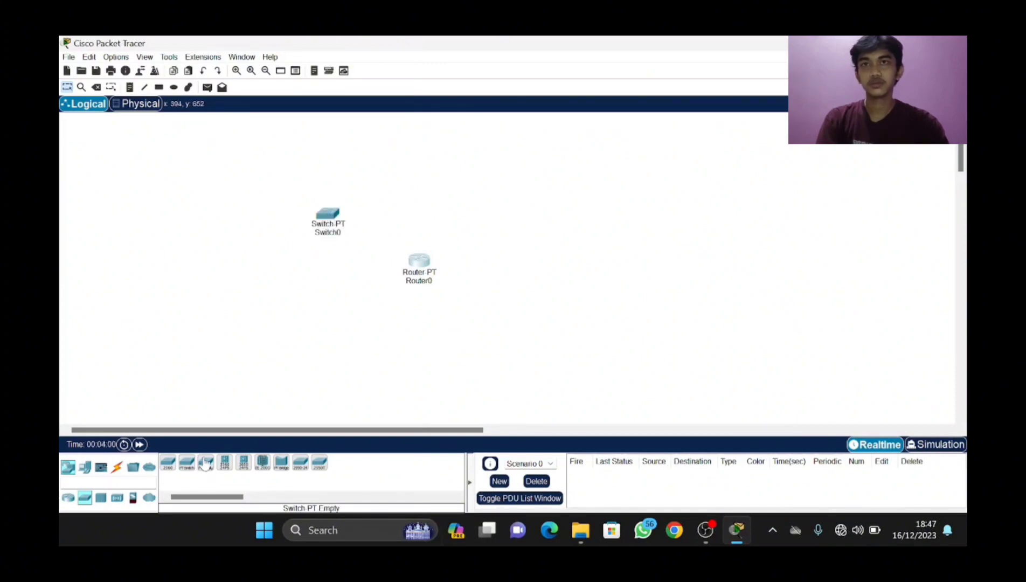
{"action": "left_click", "coordinate": [435, 206]}
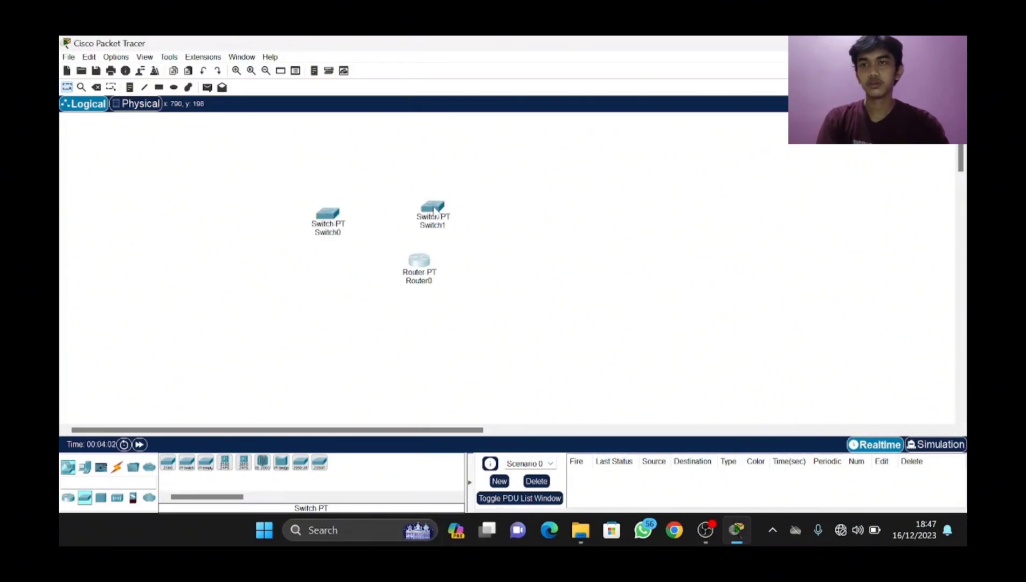
{"action": "left_click", "coordinate": [186, 466]}
{"action": "left_click", "coordinate": [514, 239]}
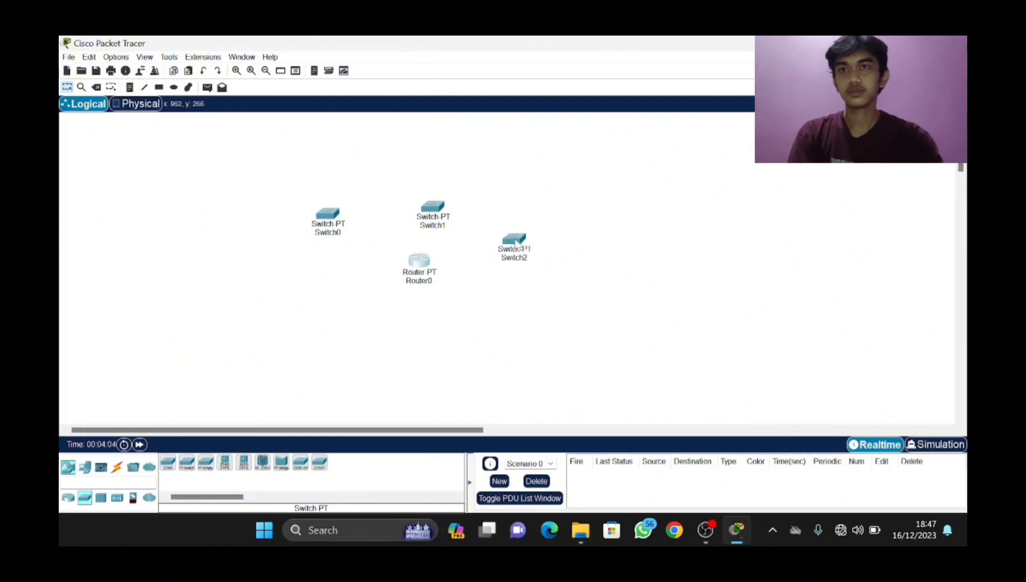
- Place three more Switch-PT switches in a row below Router0
{"action": "left_click", "coordinate": [187, 467]}
{"action": "left_click", "coordinate": [323, 312]}
{"action": "left_click", "coordinate": [187, 463]}
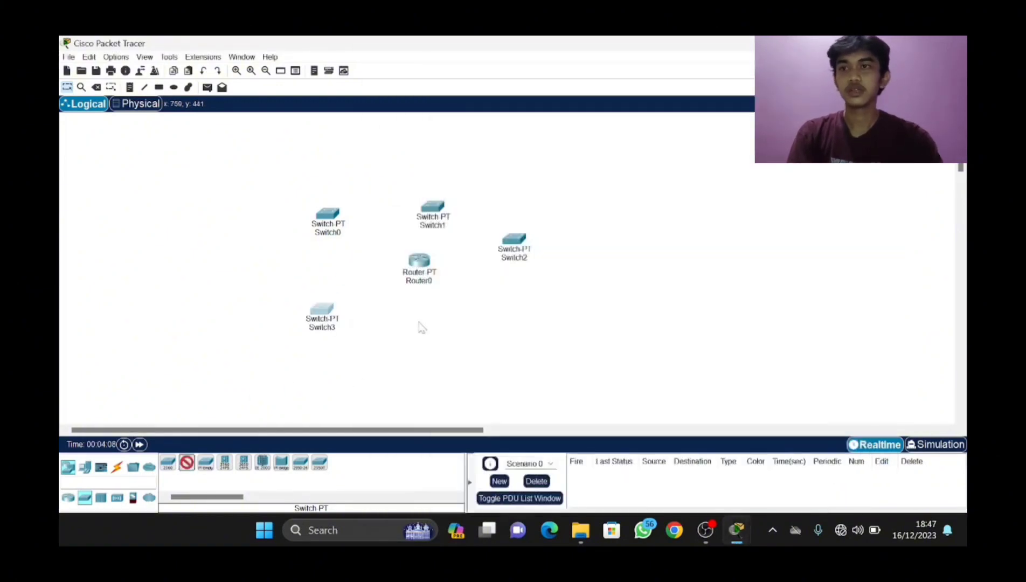
{"action": "left_click", "coordinate": [418, 321]}
{"action": "left_click", "coordinate": [515, 330]}
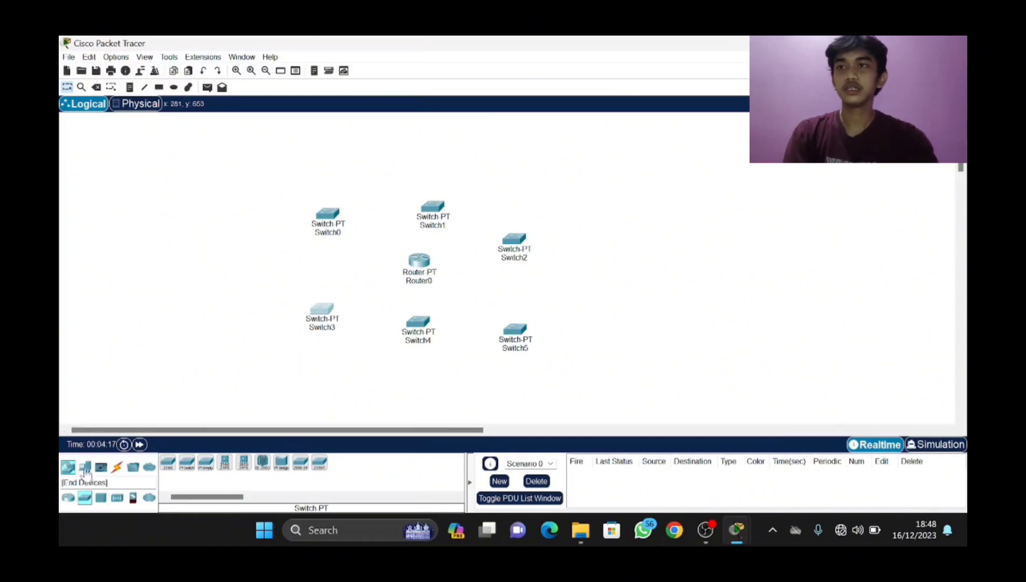
- Place two PC-PT end devices below Switch3, one on each side of it
{"action": "left_click", "coordinate": [85, 467]}
{"action": "left_click", "coordinate": [167, 462]}
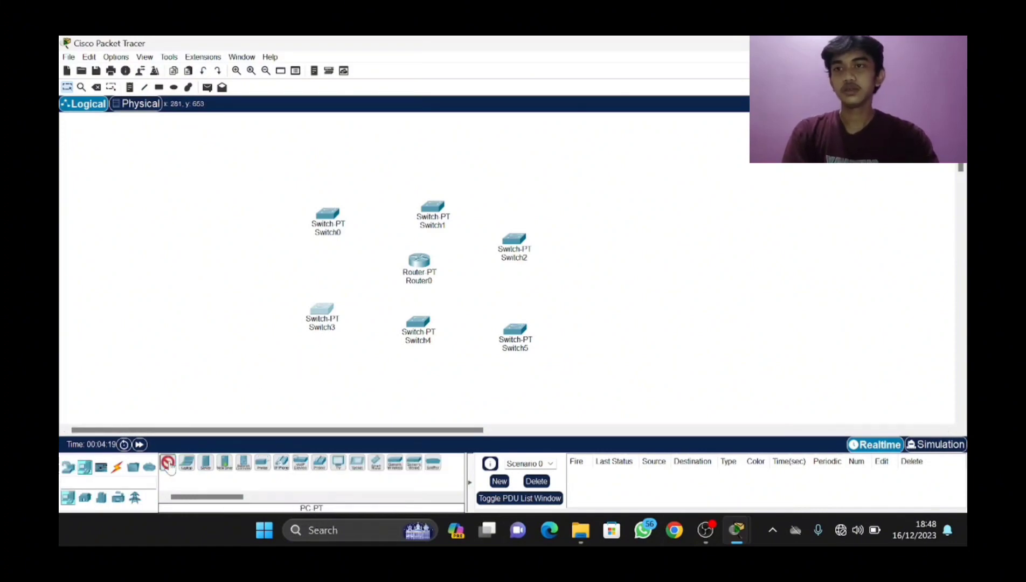
{"action": "left_click", "coordinate": [278, 346]}
{"action": "left_click", "coordinate": [168, 462]}
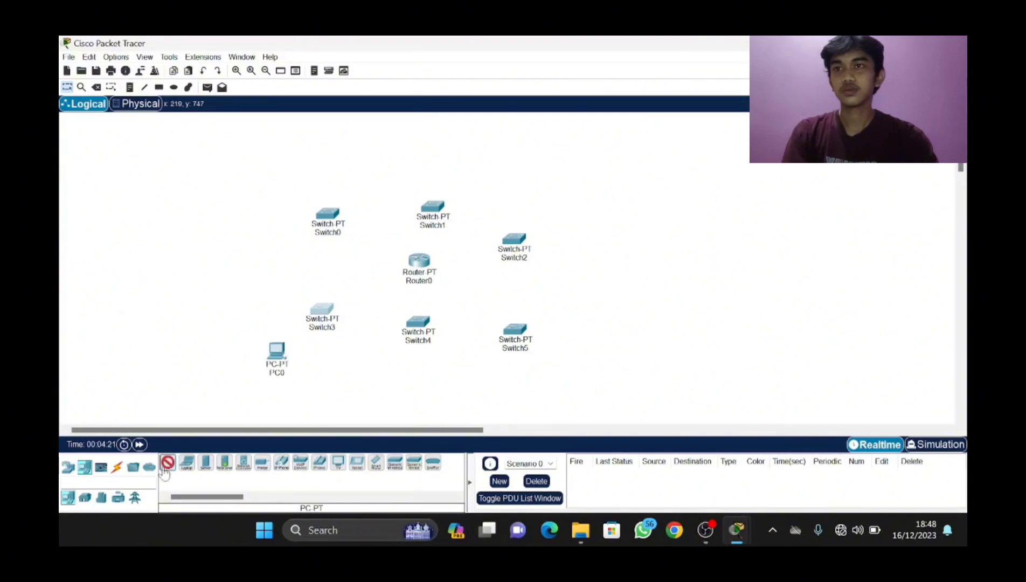
{"action": "left_click", "coordinate": [341, 357]}
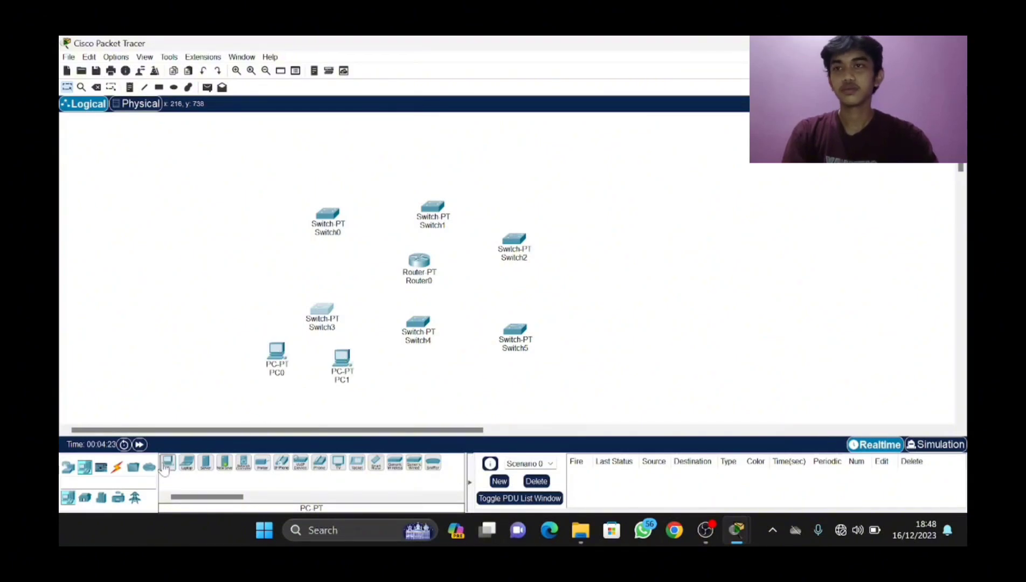
- Add two PC-PT devices below Switch4 and two below Switch5
{"action": "left_click", "coordinate": [168, 462]}
{"action": "left_click", "coordinate": [395, 366]}
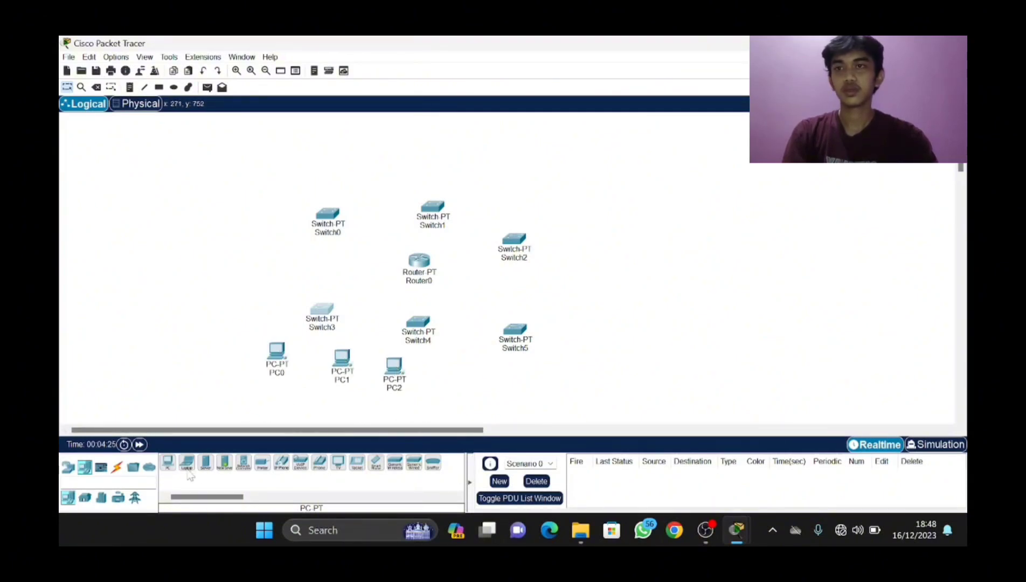
{"action": "left_click", "coordinate": [168, 462]}
{"action": "left_click", "coordinate": [438, 378]}
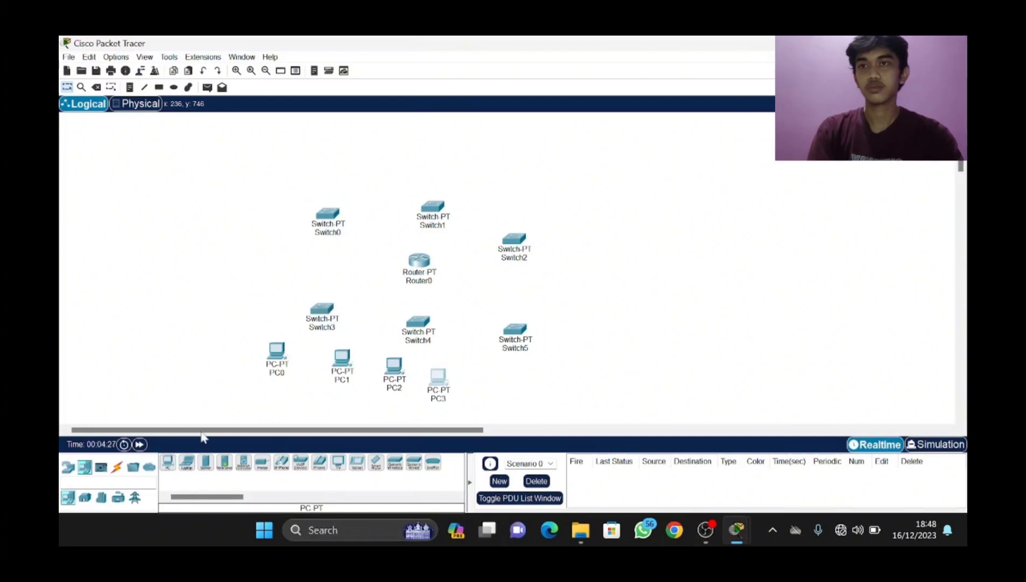
{"action": "left_click", "coordinate": [167, 463]}
{"action": "left_click", "coordinate": [495, 367]}
{"action": "left_click", "coordinate": [168, 462]}
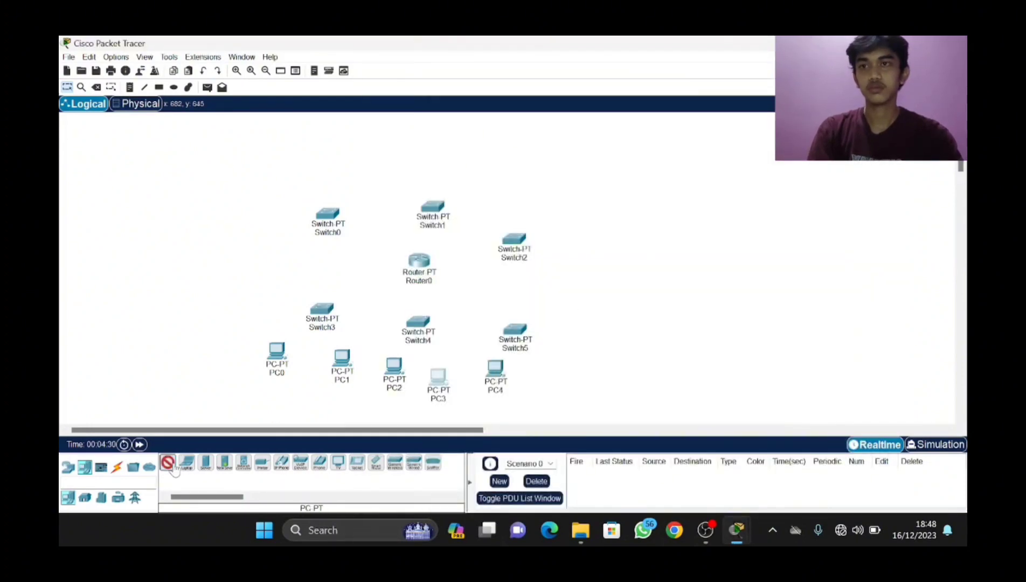
{"action": "left_click", "coordinate": [551, 371]}
- Add two PC-PT devices for Switch0 and arrange them side by side above it
{"action": "left_click", "coordinate": [167, 462]}
{"action": "left_click", "coordinate": [297, 219]}
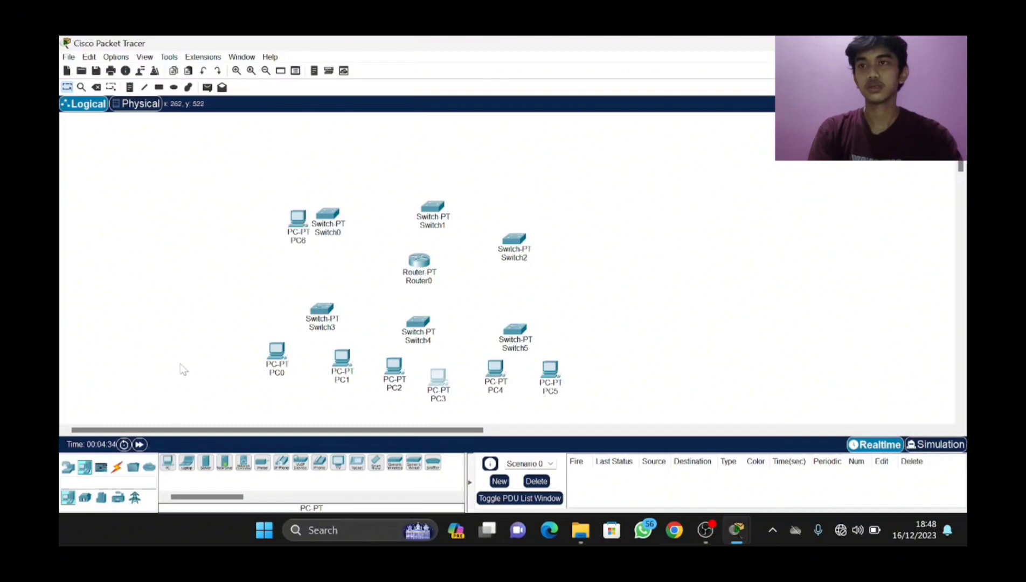
{"action": "left_click", "coordinate": [167, 462]}
{"action": "left_click", "coordinate": [357, 161]}
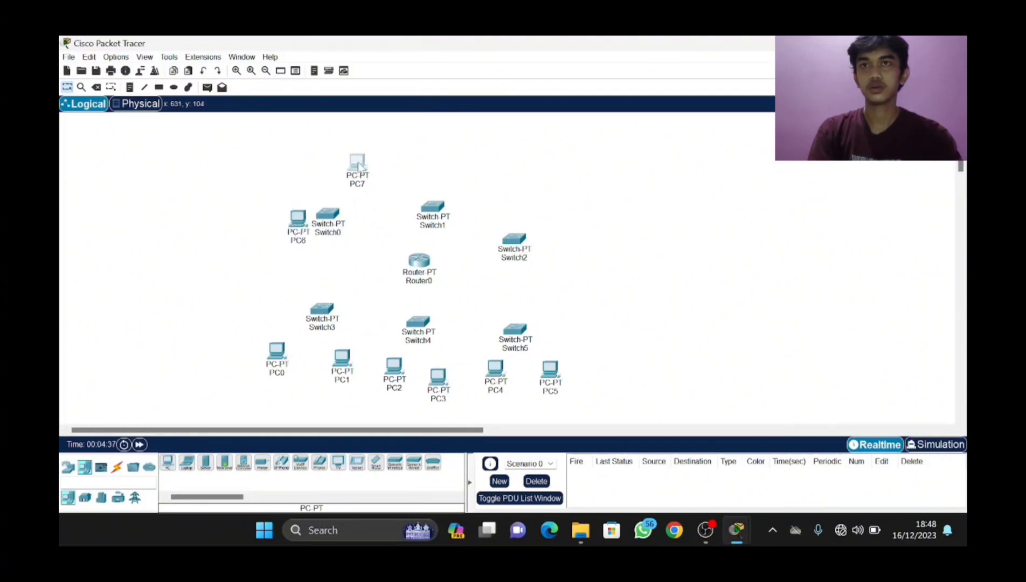
{"action": "left_click", "coordinate": [357, 164]}
{"action": "left_click", "coordinate": [859, 46]}
{"action": "left_click_drag", "start_coordinate": [296, 225], "coordinate": [296, 170]}
- Place two PC-PT devices side by side above Switch1
{"action": "left_click", "coordinate": [168, 462]}
{"action": "left_click", "coordinate": [415, 175]}
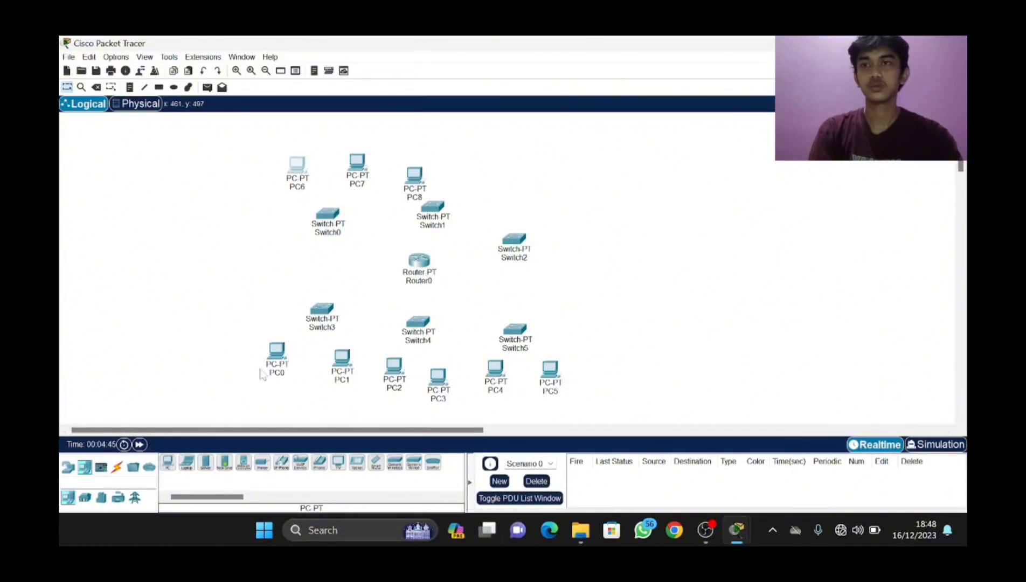
{"action": "left_click", "coordinate": [168, 462]}
{"action": "left_click", "coordinate": [460, 174]}
- Place two PC-PT devices above Switch2 and shift Switch2 to sit centred beneath them
{"action": "left_click", "coordinate": [168, 462]}
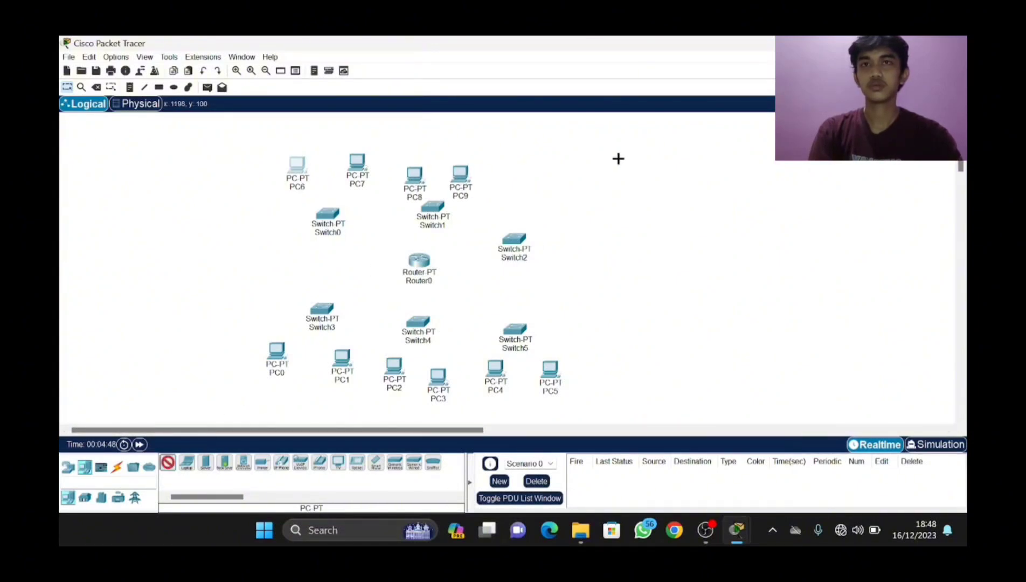
{"action": "left_click", "coordinate": [514, 185]}
{"action": "left_click", "coordinate": [168, 464]}
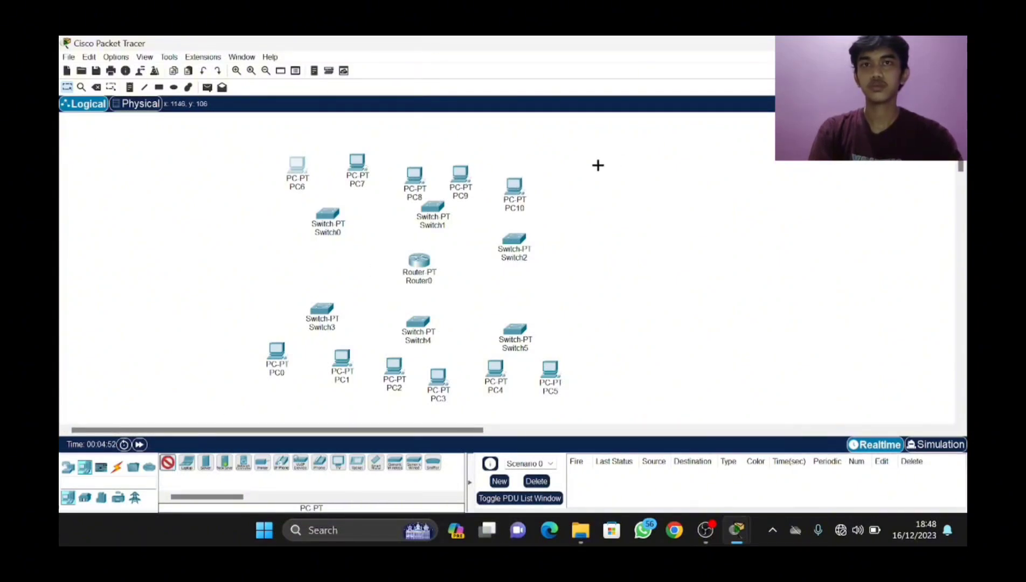
{"action": "left_click", "coordinate": [568, 186]}
{"action": "left_click_drag", "start_coordinate": [514, 240], "coordinate": [539, 240]}
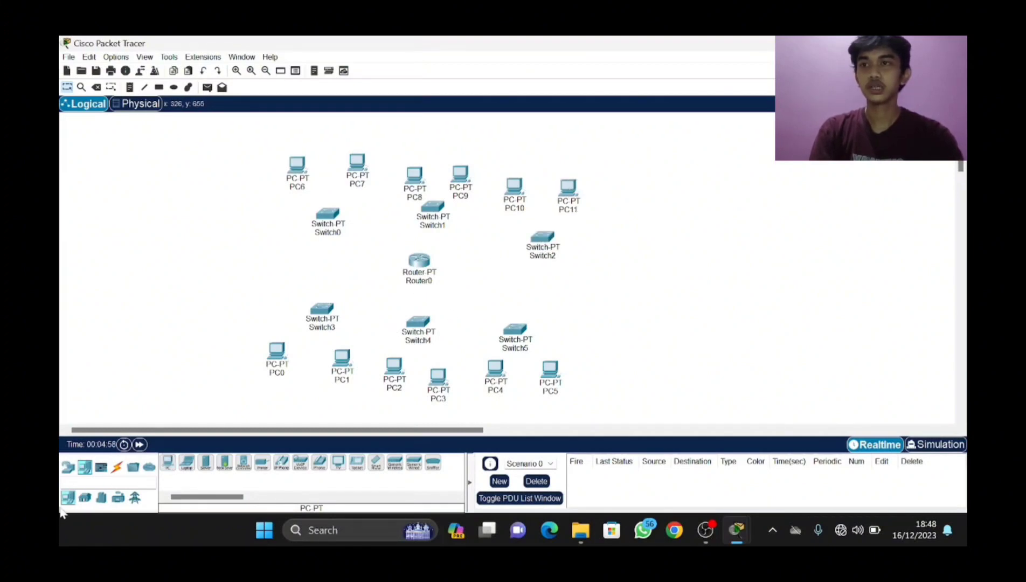
- Connect PC0's FastEthernet0 port to Switch3's FastEthernet0/1 port with a Copper Straight-Through cable
{"action": "left_click", "coordinate": [115, 470]}
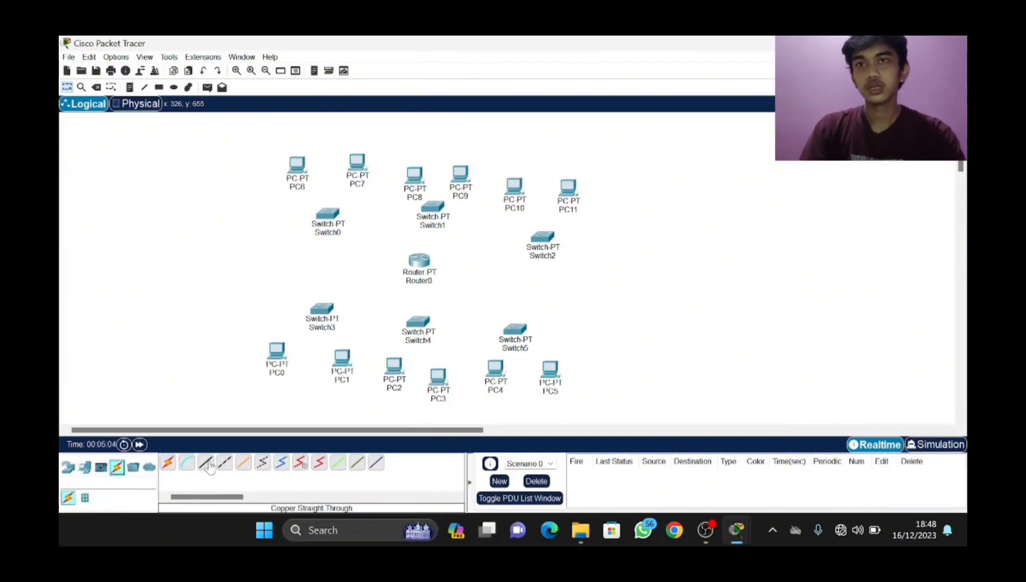
{"action": "left_click", "coordinate": [208, 465]}
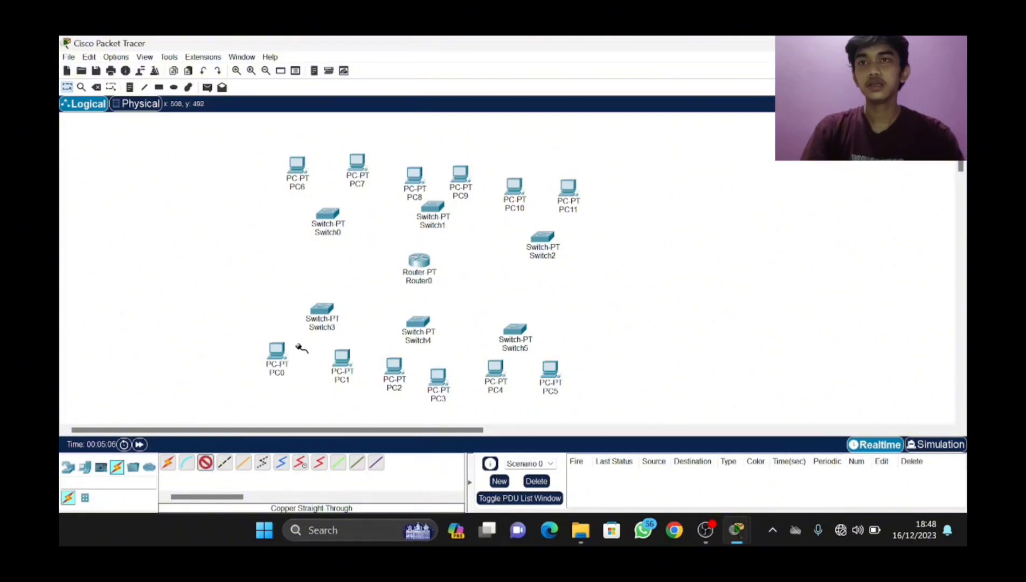
{"action": "mouse_move", "coordinate": [278, 351]}
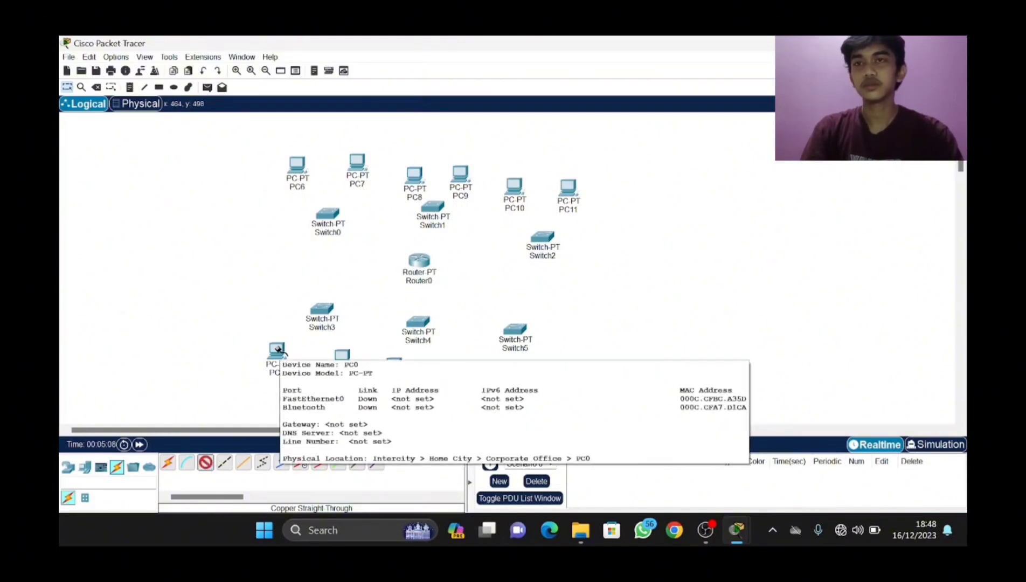
{"action": "left_click", "coordinate": [277, 349]}
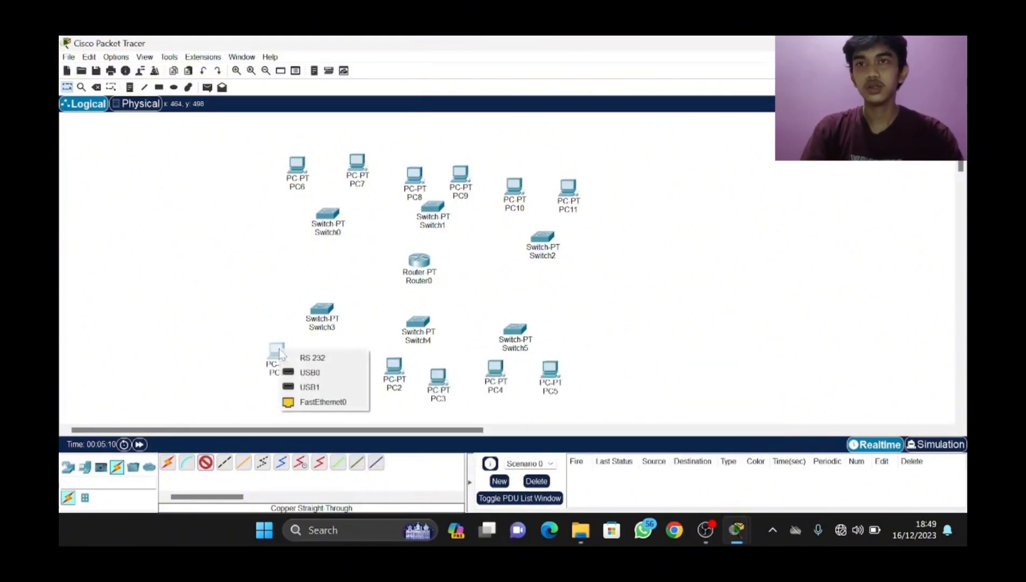
{"action": "left_click", "coordinate": [303, 402]}
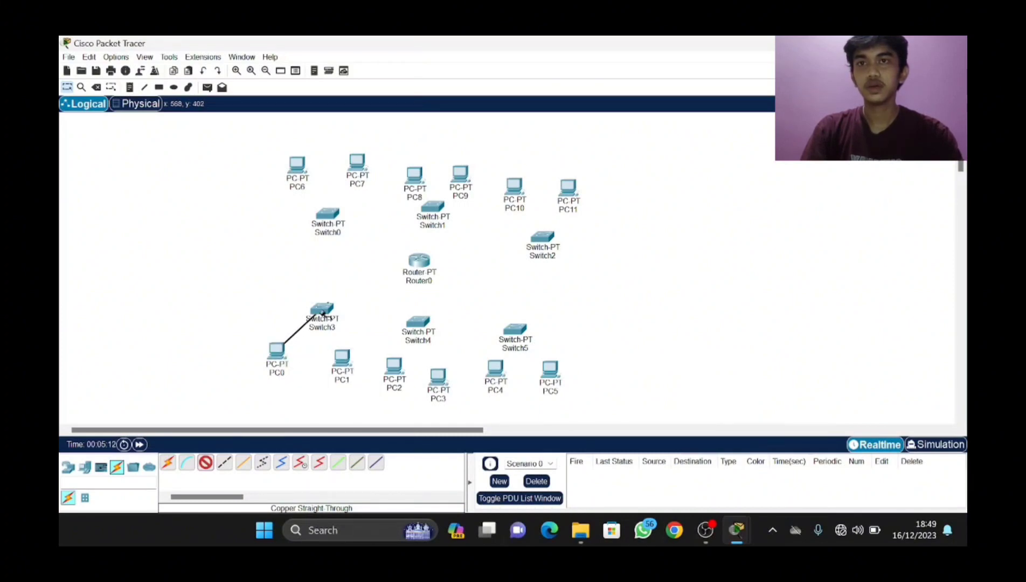
{"action": "left_click", "coordinate": [318, 310]}
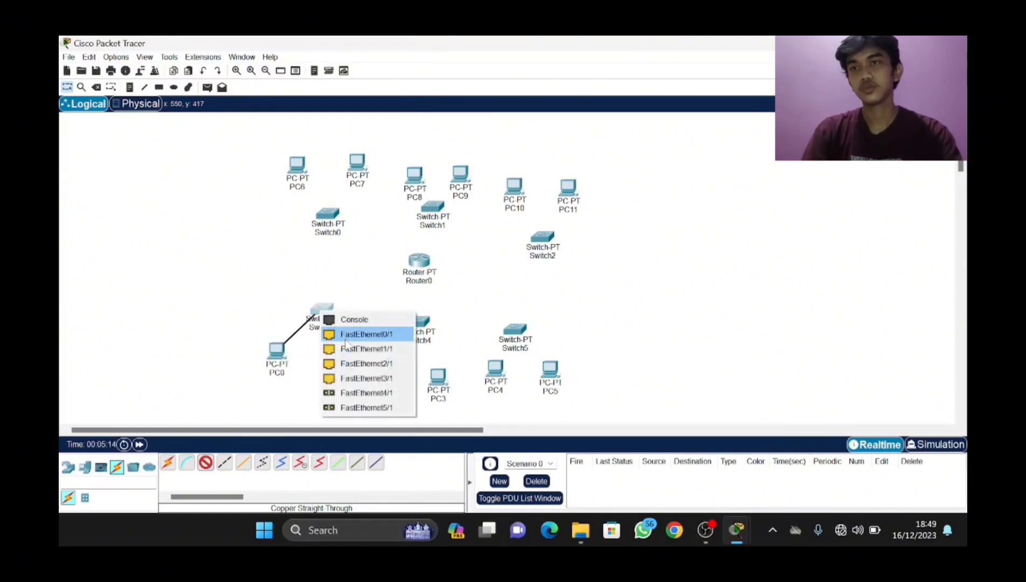
{"action": "left_click", "coordinate": [345, 339]}
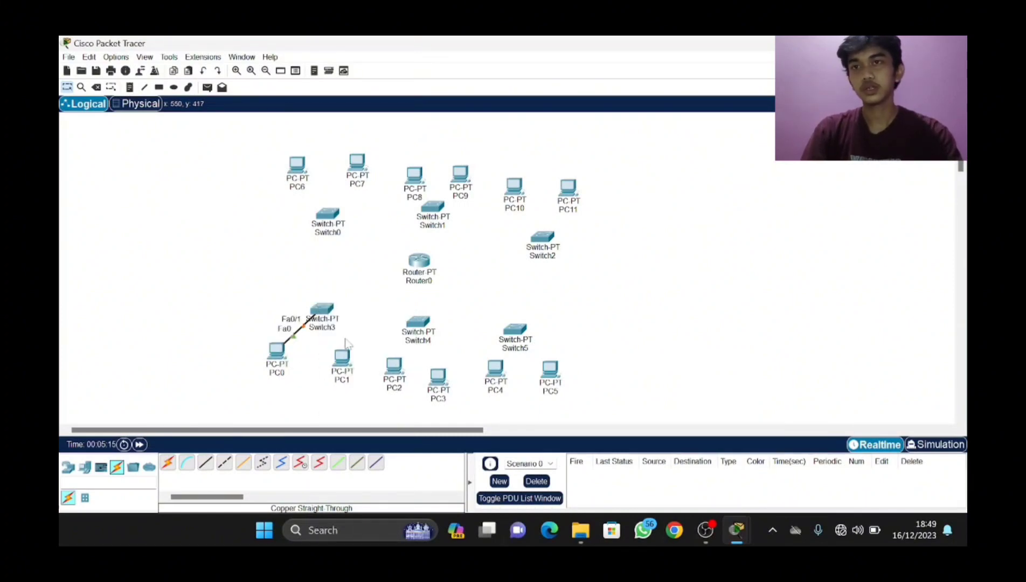
- Connect PC1's FastEthernet0 port to Switch3's FastEthernet1/1 port with a Copper Straight-Through cable
{"action": "left_click", "coordinate": [204, 465]}
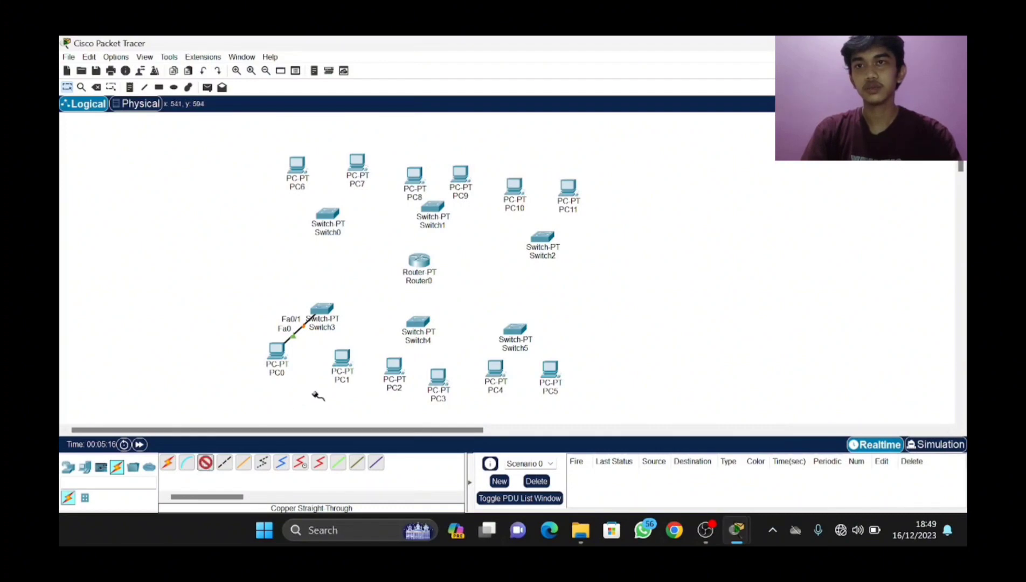
{"action": "left_click", "coordinate": [342, 360]}
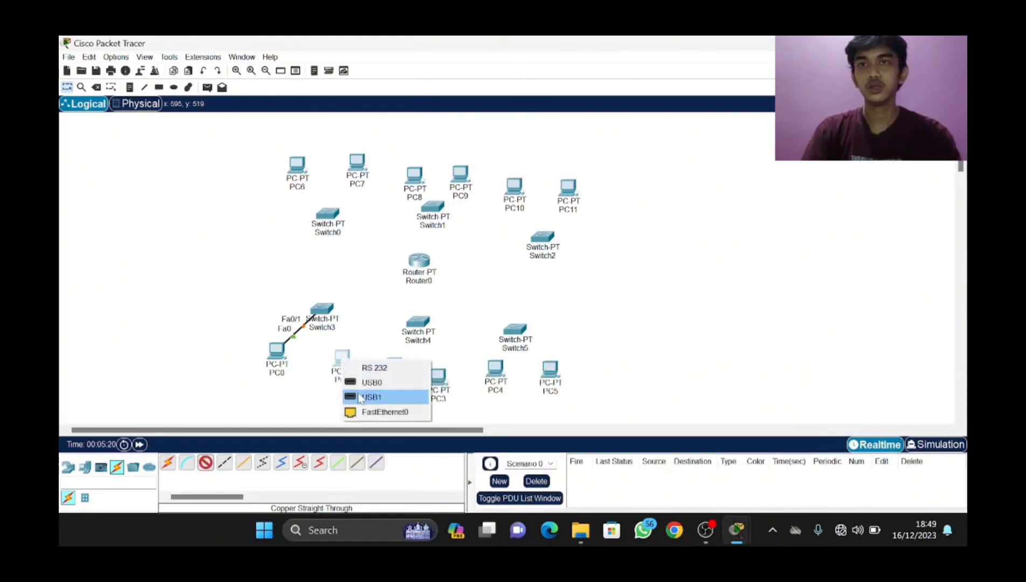
{"action": "left_click", "coordinate": [378, 412]}
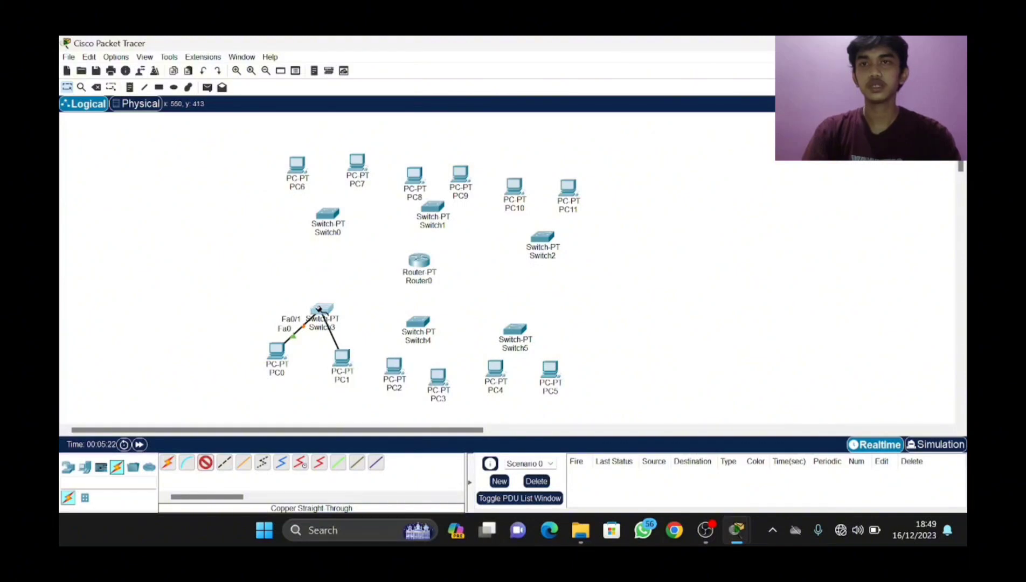
{"action": "left_click", "coordinate": [318, 309]}
{"action": "left_click", "coordinate": [353, 333]}
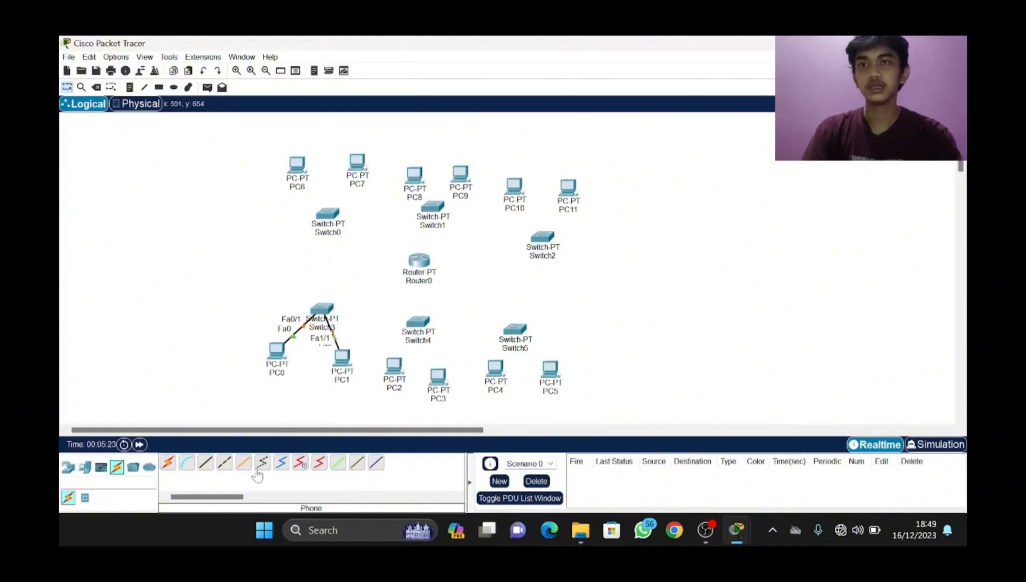
- Connect PC2 to Switch4's FastEthernet0/1 port with a Copper Straight-Through cable
{"action": "left_click", "coordinate": [208, 466]}
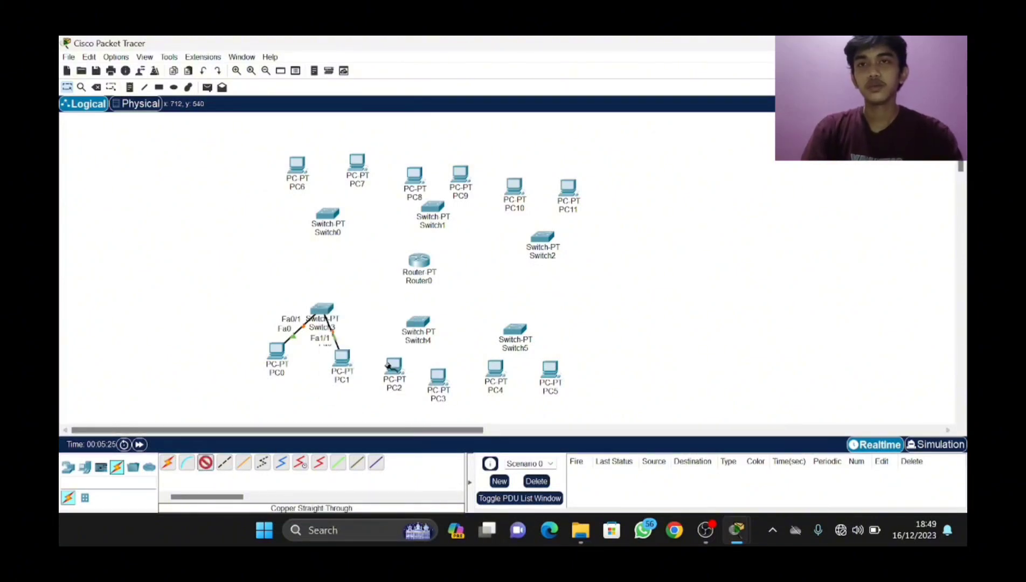
{"action": "left_click", "coordinate": [419, 323]}
{"action": "left_click", "coordinate": [448, 347]}
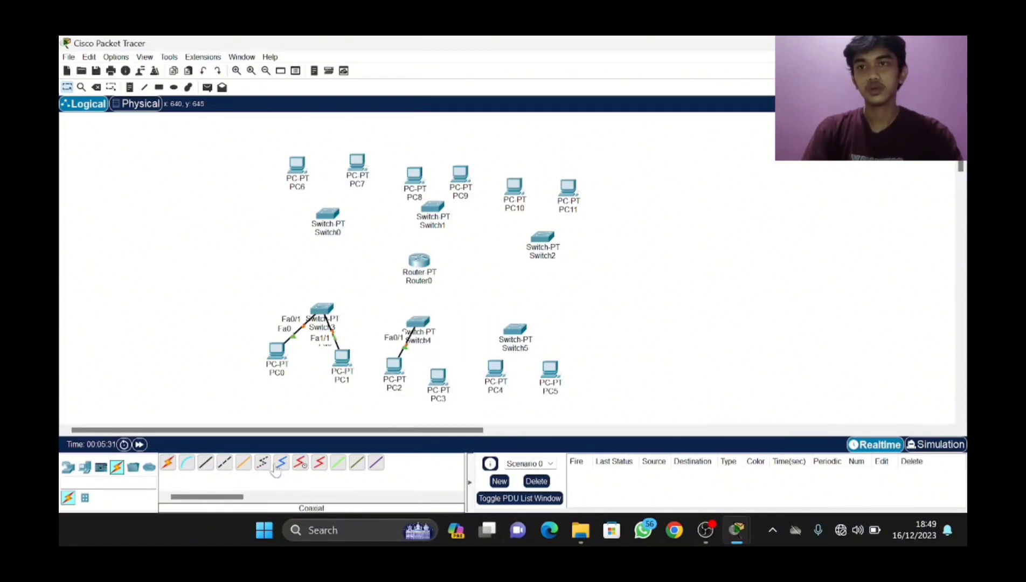
- Connect PC3's FastEthernet0 port to Switch4's FastEthernet1/1 port with a Copper Straight-Through cable
{"action": "left_click", "coordinate": [209, 464]}
{"action": "left_click", "coordinate": [436, 379]}
{"action": "left_click", "coordinate": [446, 418]}
{"action": "left_click", "coordinate": [591, 242]}
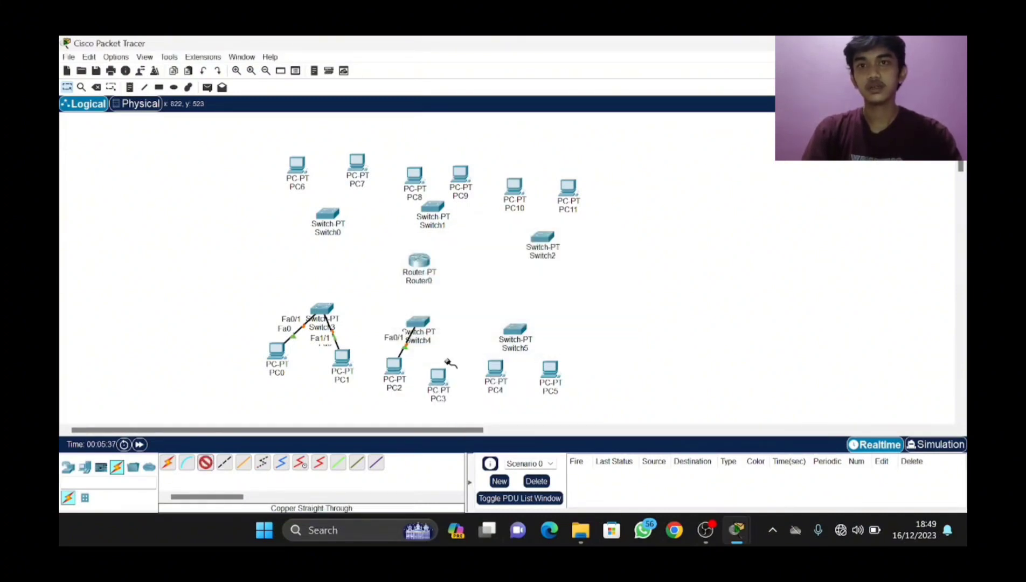
{"action": "left_click", "coordinate": [437, 374]}
{"action": "left_click", "coordinate": [469, 432]}
{"action": "left_click", "coordinate": [418, 323]}
{"action": "left_click", "coordinate": [462, 347]}
- Connect PC4 to Switch5's FastEthernet0/1 port with a Copper Straight-Through cable
{"action": "left_click", "coordinate": [210, 464]}
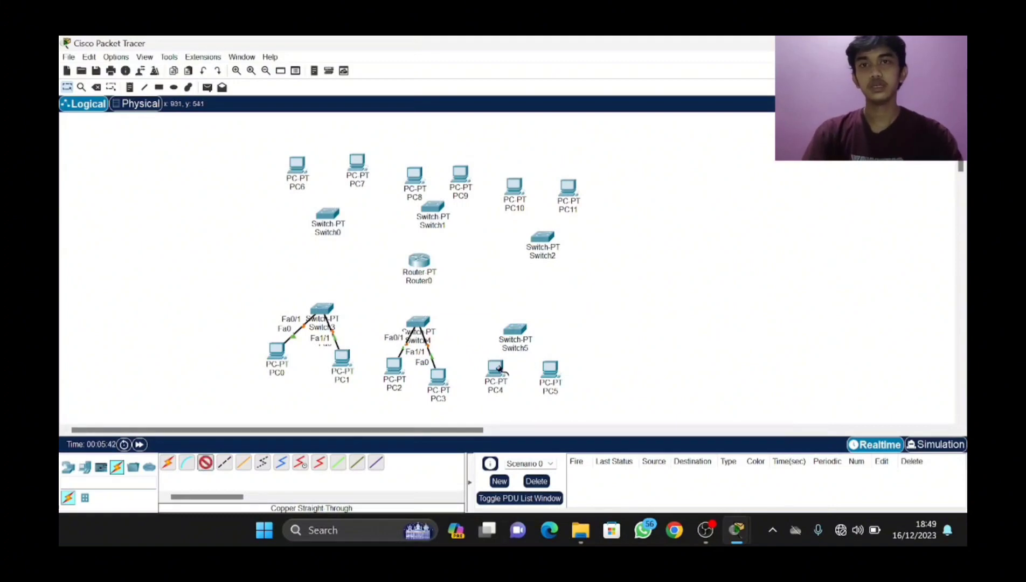
{"action": "left_click", "coordinate": [495, 369]}
{"action": "left_click", "coordinate": [531, 420]}
{"action": "left_click", "coordinate": [513, 326]}
{"action": "left_click", "coordinate": [539, 349]}
- Connect PC5's FastEthernet0 port to Switch5's FastEthernet1/1 port with a Copper Straight-Through cable
{"action": "left_click", "coordinate": [208, 464]}
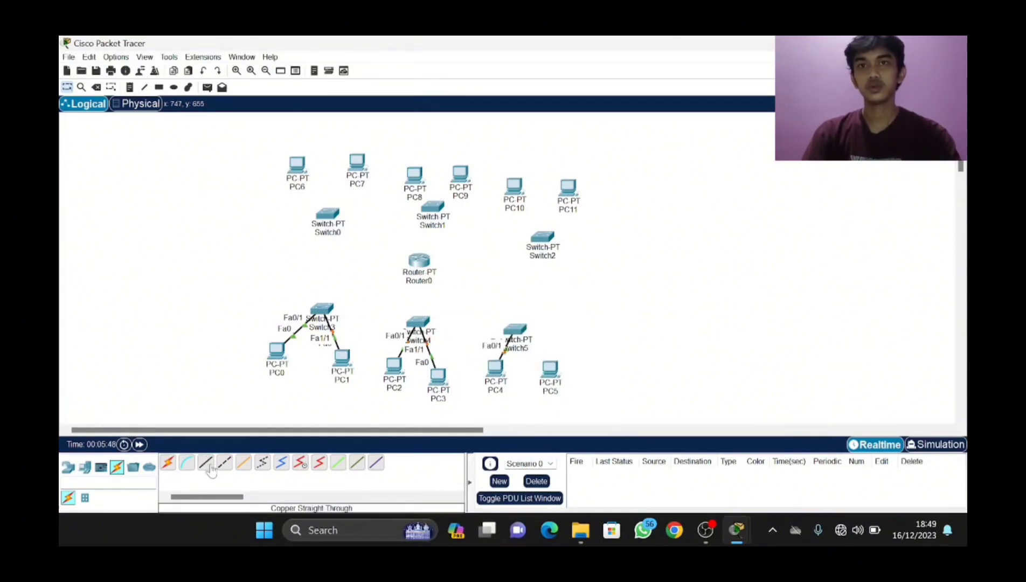
{"action": "left_click", "coordinate": [549, 377]}
{"action": "left_click", "coordinate": [591, 429]}
{"action": "left_click", "coordinate": [515, 329]}
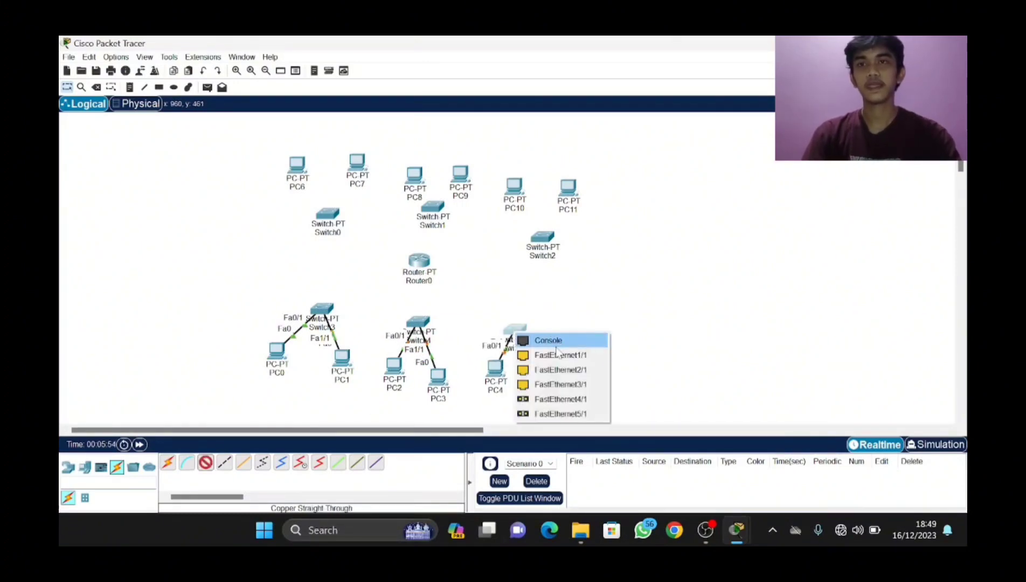
{"action": "left_click", "coordinate": [550, 369]}
- Connect PC6's FastEthernet0 port to Switch0's FastEthernet0/1 port with a Copper Straight-Through cable
{"action": "left_click", "coordinate": [208, 464]}
{"action": "left_click", "coordinate": [298, 165]}
{"action": "left_click", "coordinate": [329, 217]}
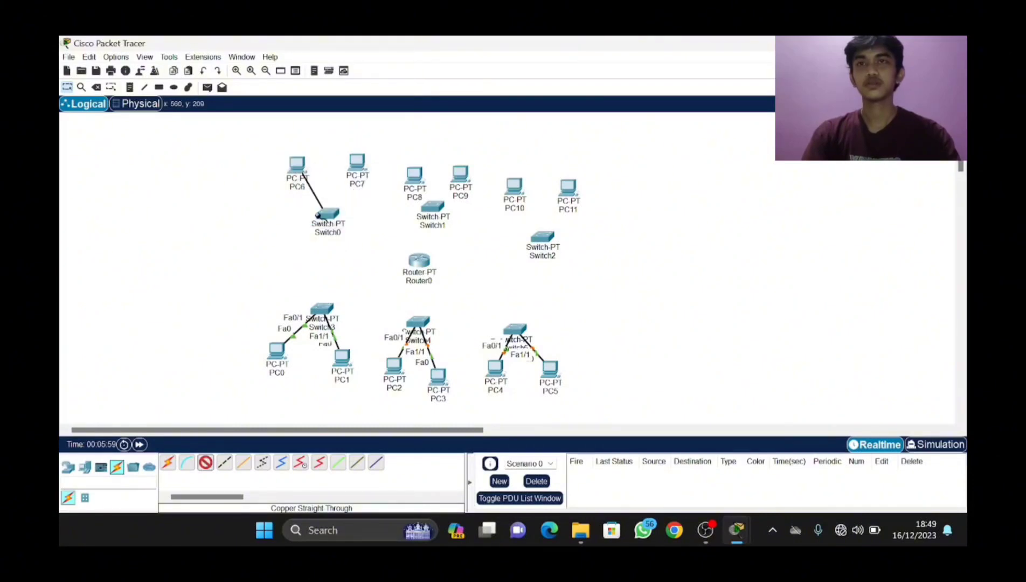
{"action": "left_click", "coordinate": [330, 215]}
{"action": "left_click", "coordinate": [381, 240]}
- Connect PC7's FastEthernet0 port to Switch0's FastEthernet1/1 port with a Copper Straight-Through cable
{"action": "left_click", "coordinate": [207, 464]}
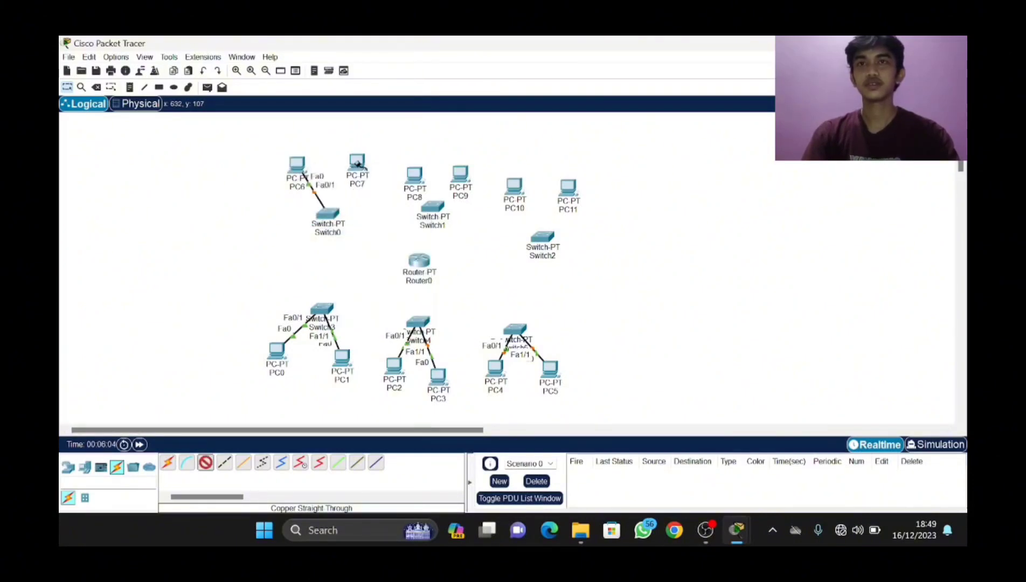
{"action": "left_click", "coordinate": [356, 162]}
{"action": "left_click", "coordinate": [390, 215]}
{"action": "left_click", "coordinate": [327, 214]}
{"action": "left_click", "coordinate": [372, 238]}
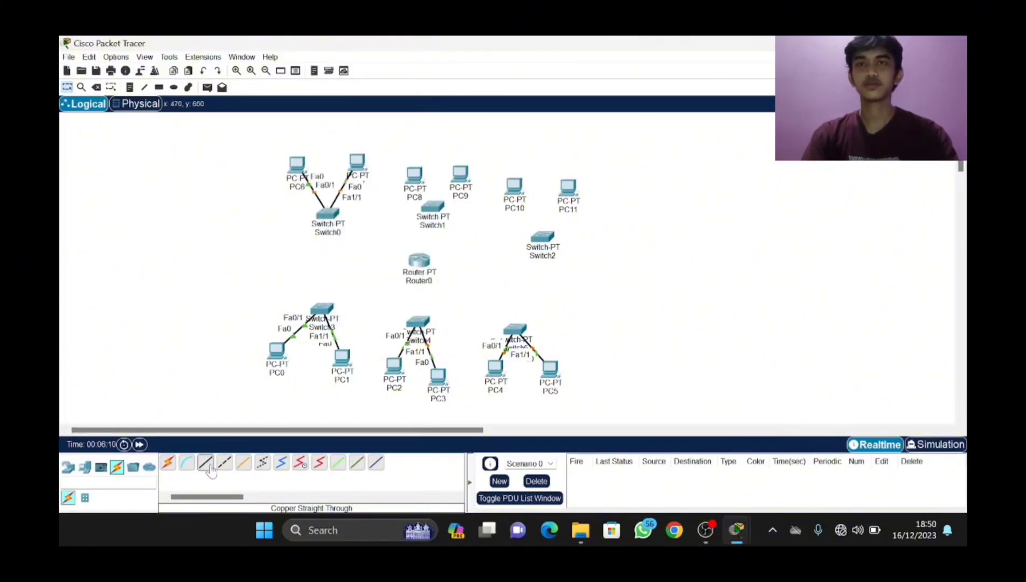
- Connect Switch1's FastEthernet0/1 port to PC8's FastEthernet0 port with a Copper Straight-Through cable
{"action": "left_click", "coordinate": [207, 464]}
{"action": "left_click", "coordinate": [432, 206]}
{"action": "left_click", "coordinate": [458, 232]}
{"action": "left_click", "coordinate": [408, 183]}
{"action": "left_click", "coordinate": [458, 230]}
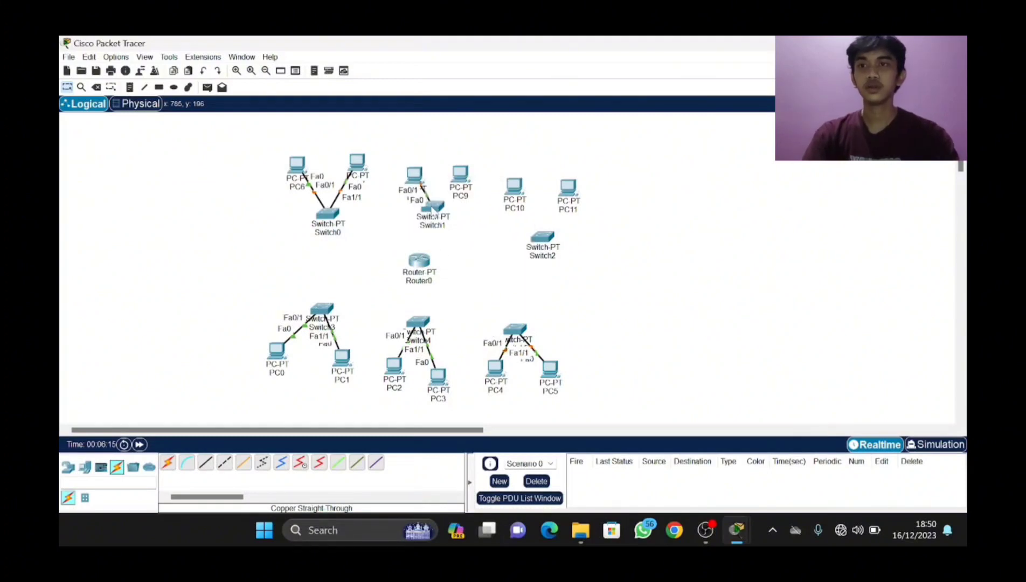
- Connect a free FastEthernet port on Switch1 to PC9's FastEthernet0 port with a Copper Straight-Through cable
{"action": "left_click", "coordinate": [208, 464]}
{"action": "left_click", "coordinate": [435, 208]}
{"action": "left_click", "coordinate": [476, 230]}
{"action": "left_click", "coordinate": [459, 174]}
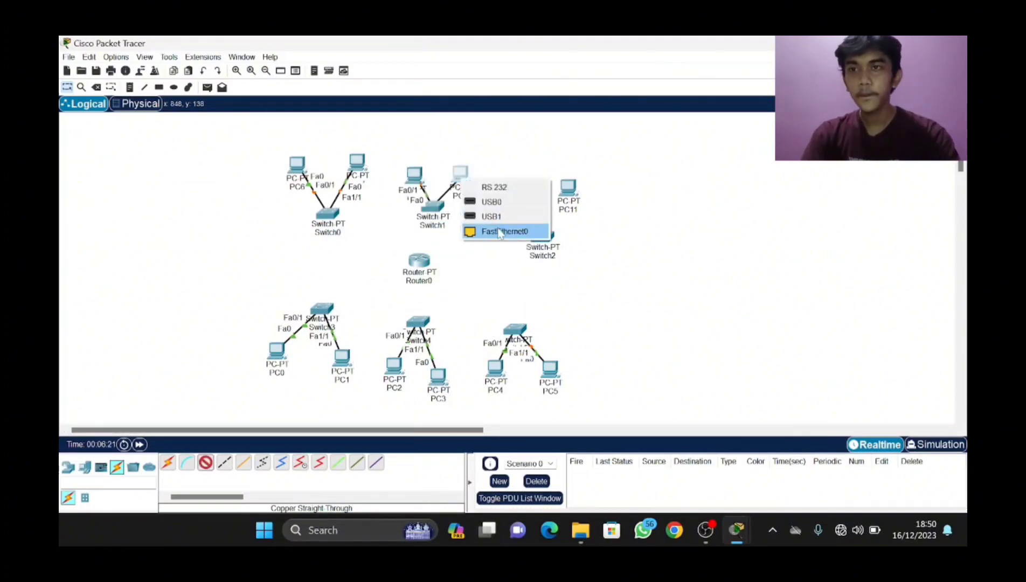
{"action": "left_click", "coordinate": [499, 229]}
- Connect Switch2's FastEthernet0/1 port to PC10's FastEthernet0 port with a Copper Straight-Through cable
{"action": "left_click", "coordinate": [207, 464]}
{"action": "left_click", "coordinate": [547, 238]}
{"action": "left_click", "coordinate": [563, 243]}
{"action": "left_click", "coordinate": [513, 186]}
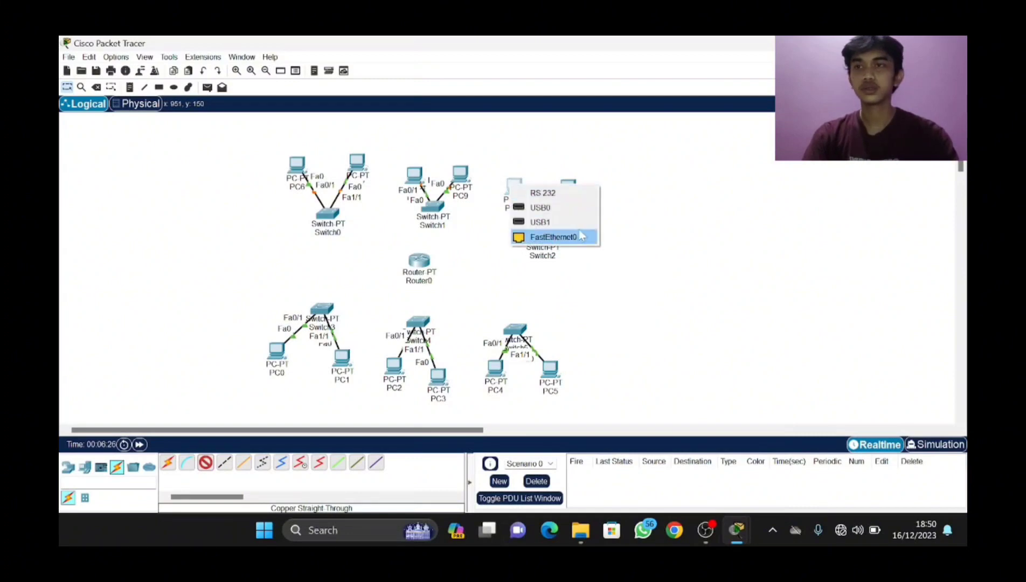
{"action": "left_click", "coordinate": [550, 236]}
- Connect Switch2's FastEthernet1/1 port to PC11's FastEthernet0 port with a Copper Straight-Through cable
{"action": "left_click", "coordinate": [546, 237]}
{"action": "left_click", "coordinate": [593, 267]}
{"action": "left_click", "coordinate": [568, 188]}
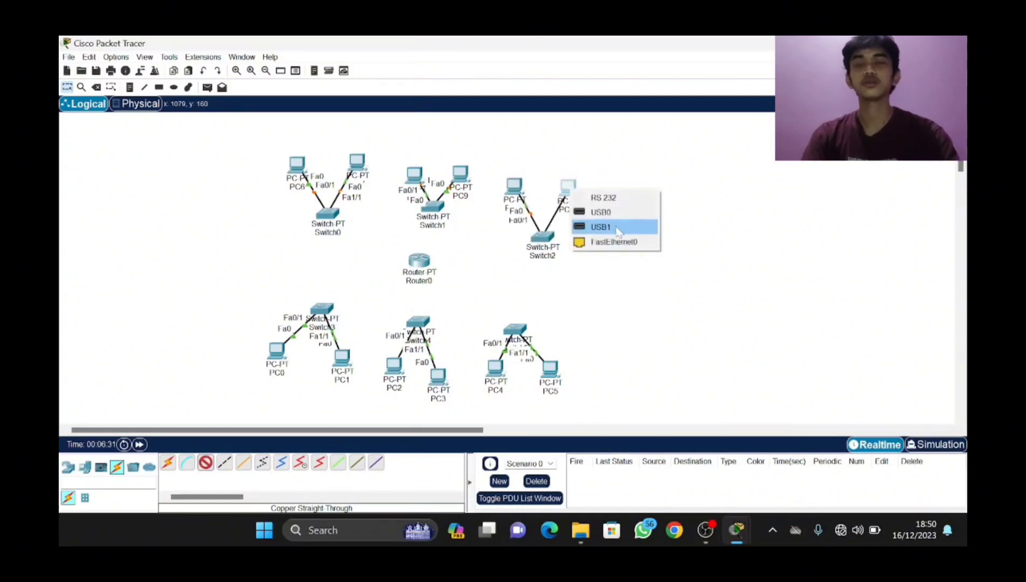
{"action": "left_click", "coordinate": [612, 228]}
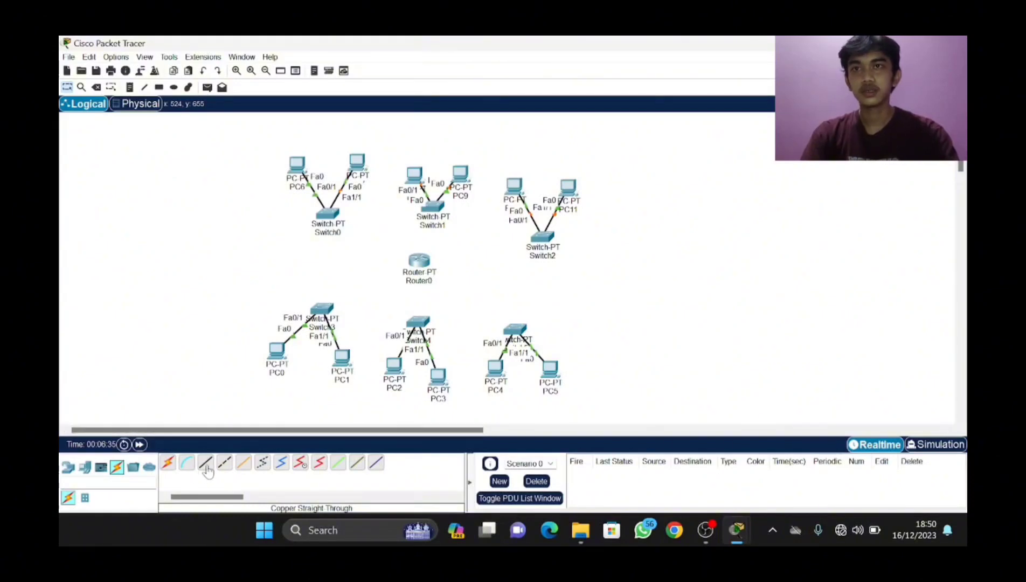
- Connect Switch3's FastEthernet2/1 port to Router0's FastEthernet0/0 port with a Copper Straight-Through cable
{"action": "left_click", "coordinate": [206, 469]}
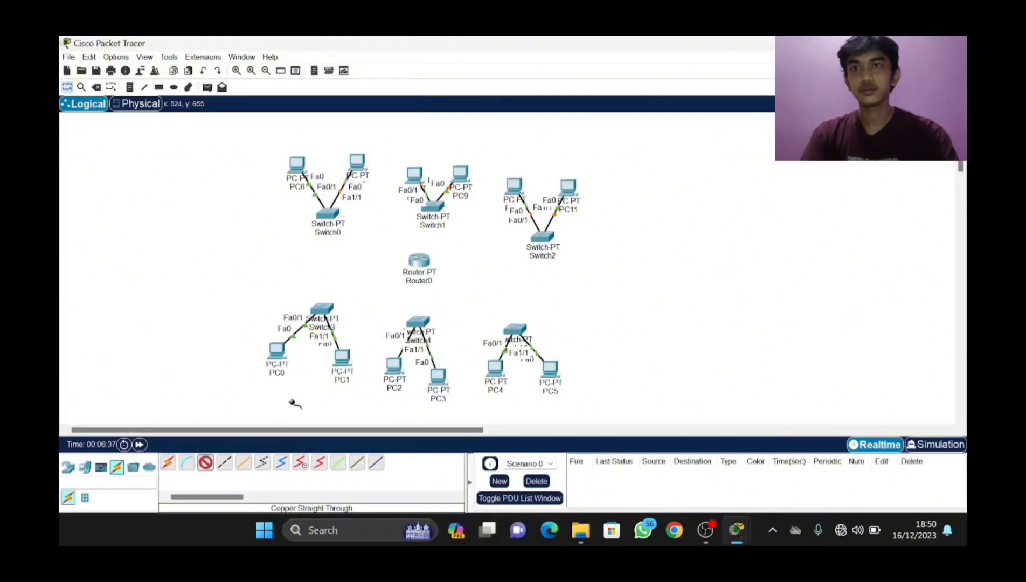
{"action": "left_click", "coordinate": [323, 308]}
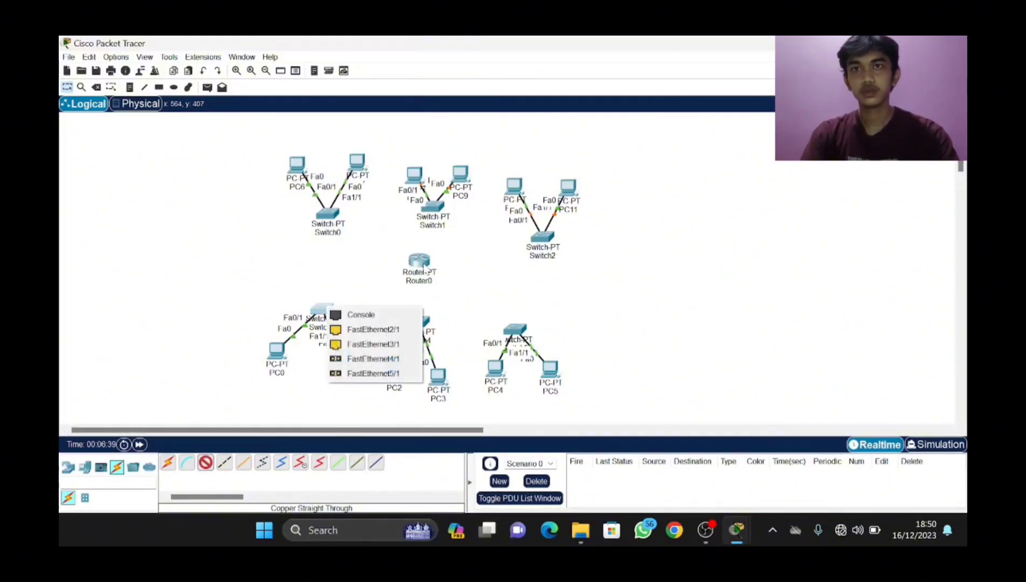
{"action": "left_click", "coordinate": [381, 334]}
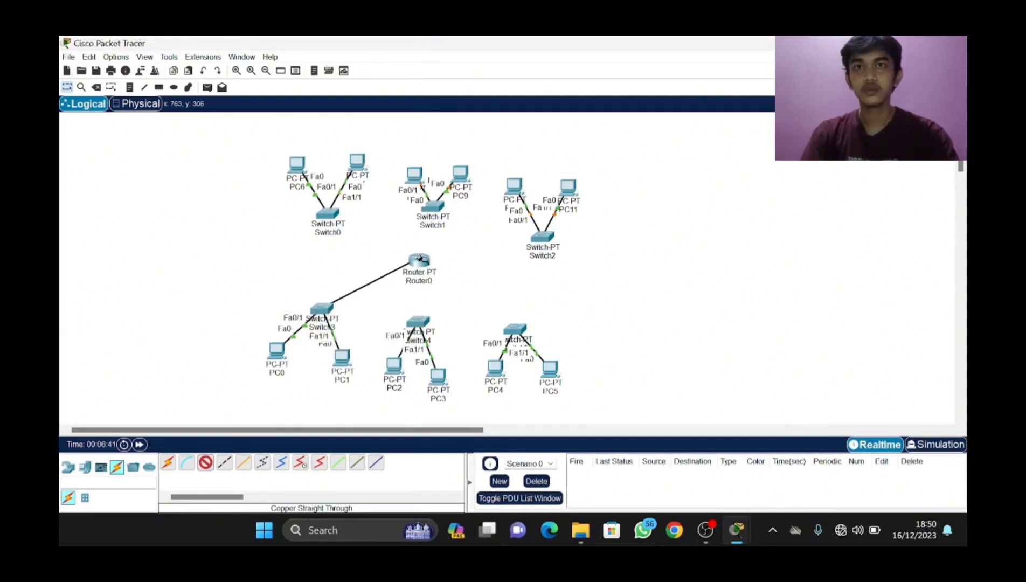
{"action": "left_click", "coordinate": [419, 260]}
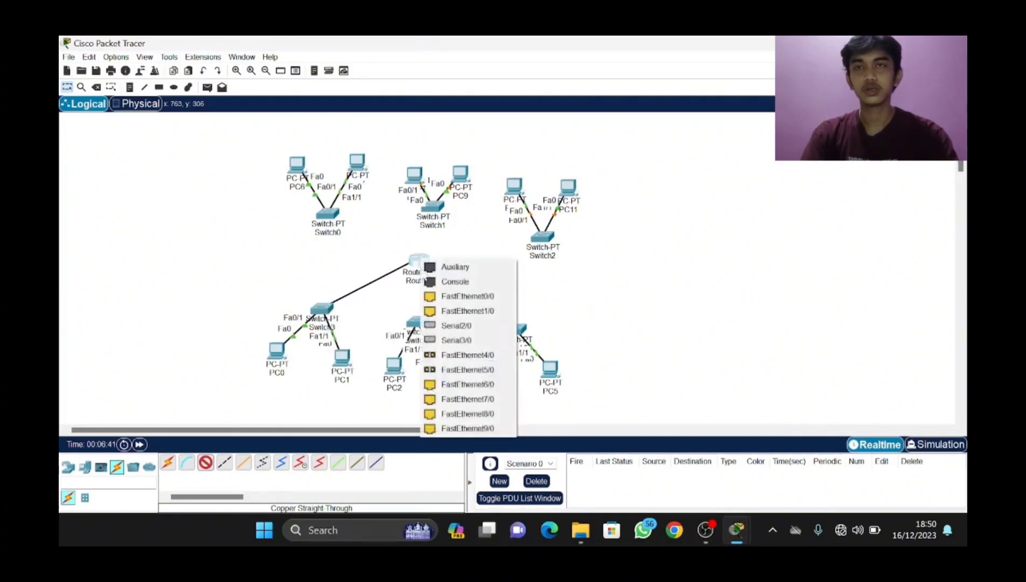
{"action": "left_click", "coordinate": [458, 297]}
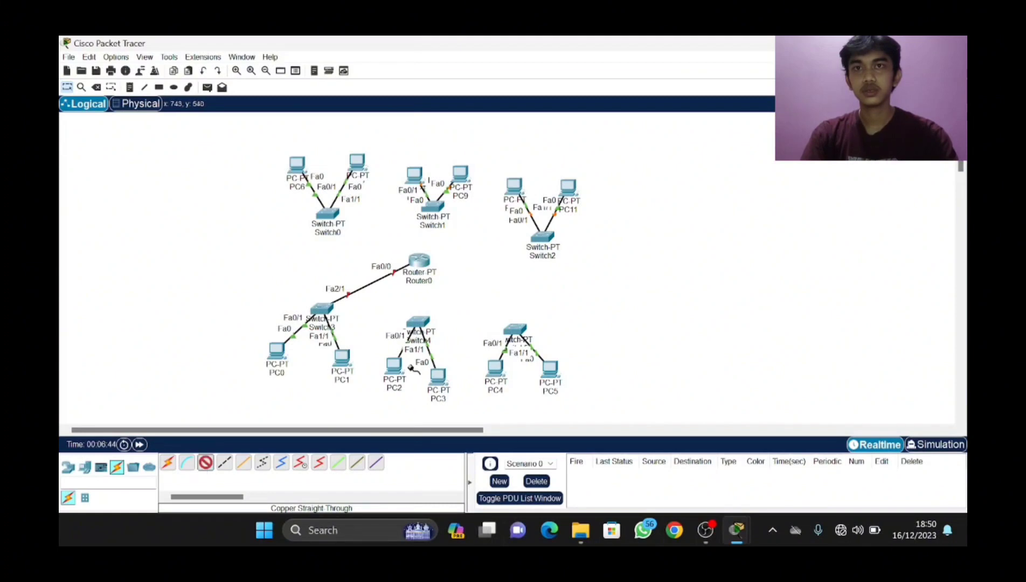
- Connect Switch4's FastEthernet2/1 port to Router0's FastEthernet1/0 port with a Copper Straight-Through cable
{"action": "left_click", "coordinate": [420, 323]}
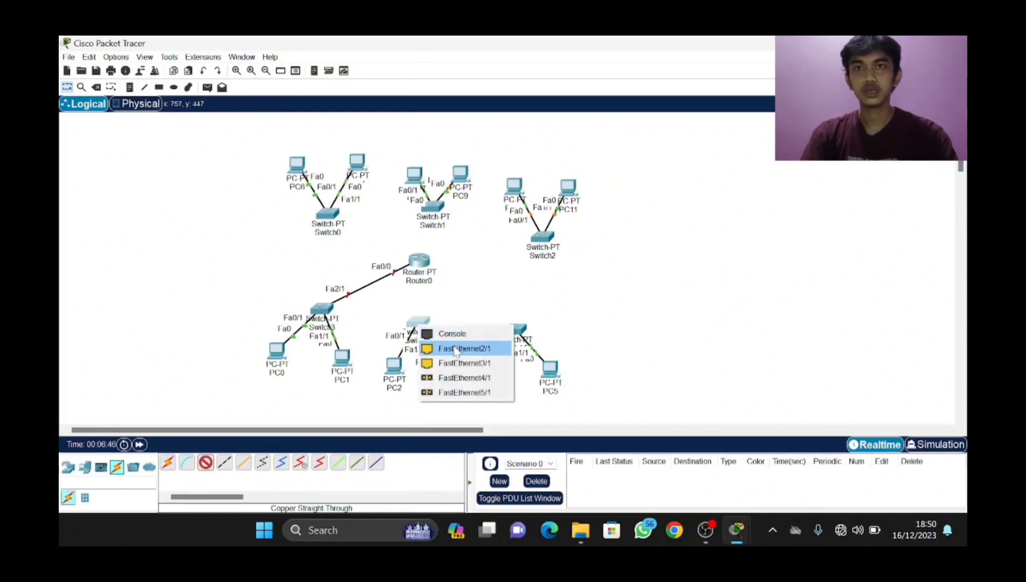
{"action": "left_click", "coordinate": [455, 349]}
{"action": "left_click", "coordinate": [419, 263]}
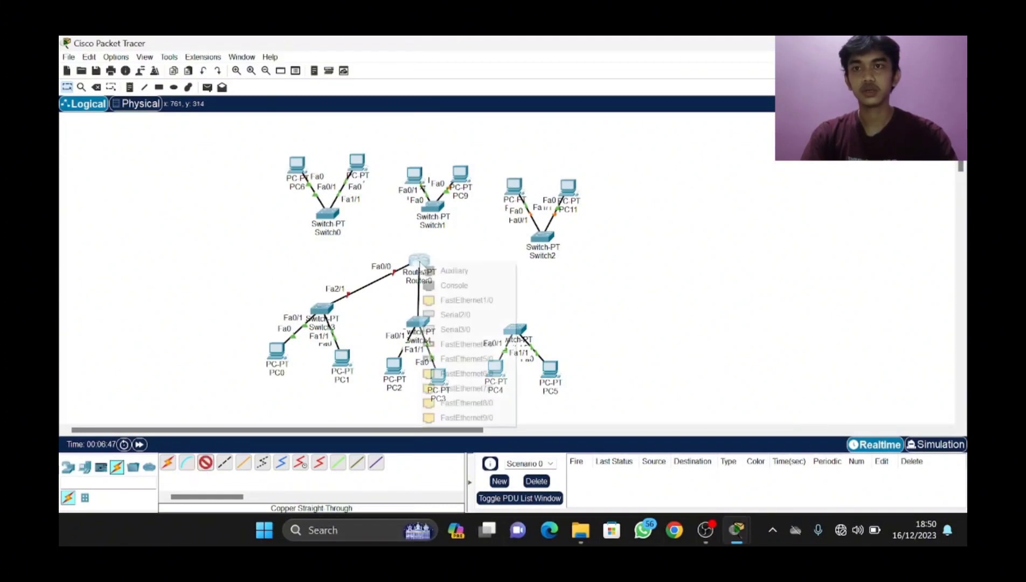
{"action": "left_click", "coordinate": [455, 300]}
- Connect Switch5's FastEthernet2/1 port to Router0's FastEthernet6/0 port with a Copper Straight-Through cable
{"action": "left_click", "coordinate": [519, 330]}
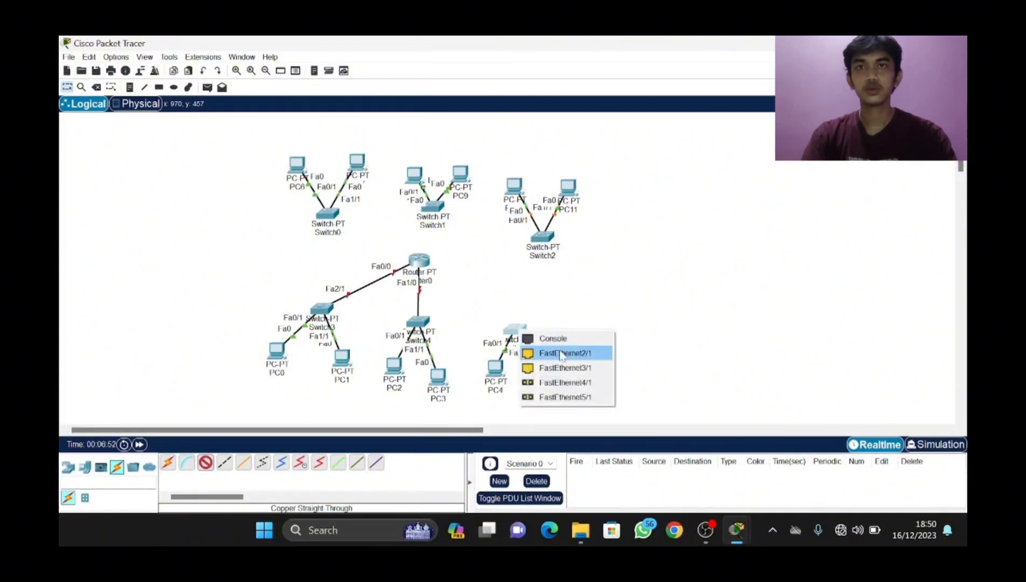
{"action": "left_click", "coordinate": [561, 354]}
{"action": "left_click", "coordinate": [419, 263]}
{"action": "left_click", "coordinate": [463, 357]}
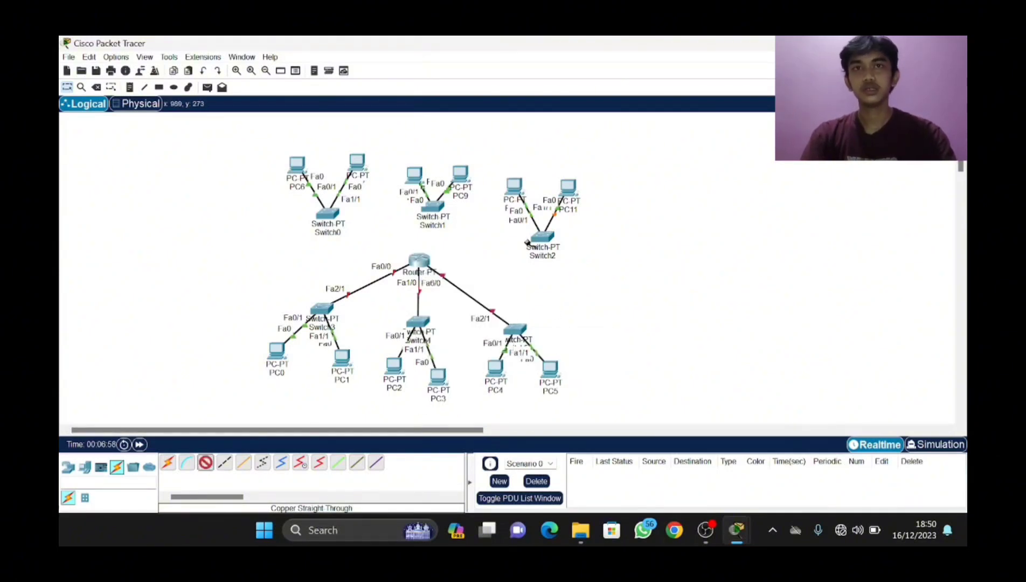
- Connect Switch2's FastEthernet2/1 port to Router0's FastEthernet7/0 port with a Copper Straight-Through cable
{"action": "left_click", "coordinate": [527, 244]}
{"action": "left_click", "coordinate": [576, 288]}
{"action": "left_click", "coordinate": [419, 263]}
{"action": "left_click", "coordinate": [460, 358]}
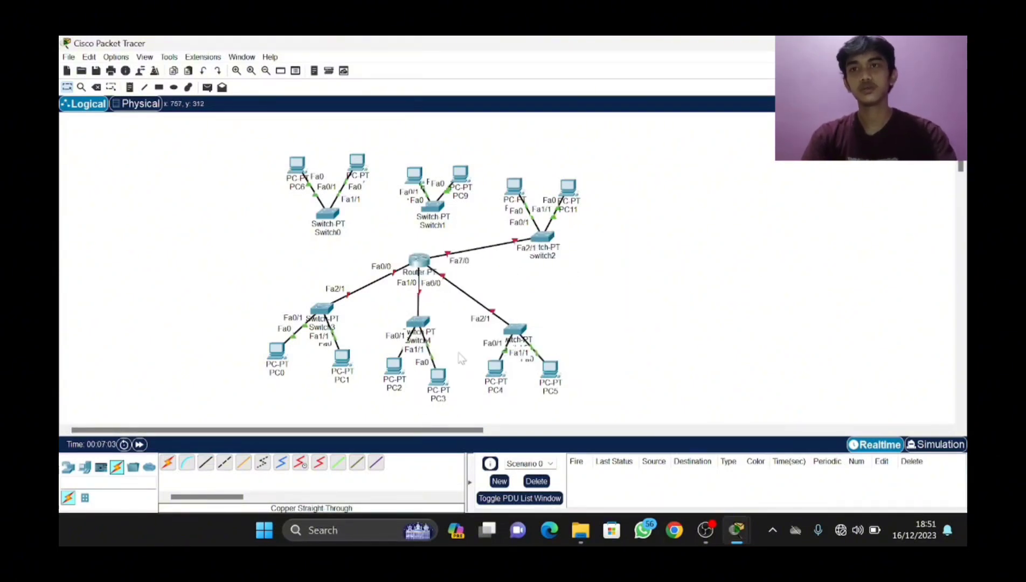
- Connect a free port on Switch1 to Router0's FastEthernet8/0 port with a Copper Straight-Through cable
{"action": "left_click", "coordinate": [207, 465]}
{"action": "left_click", "coordinate": [438, 207]}
{"action": "left_click", "coordinate": [470, 258]}
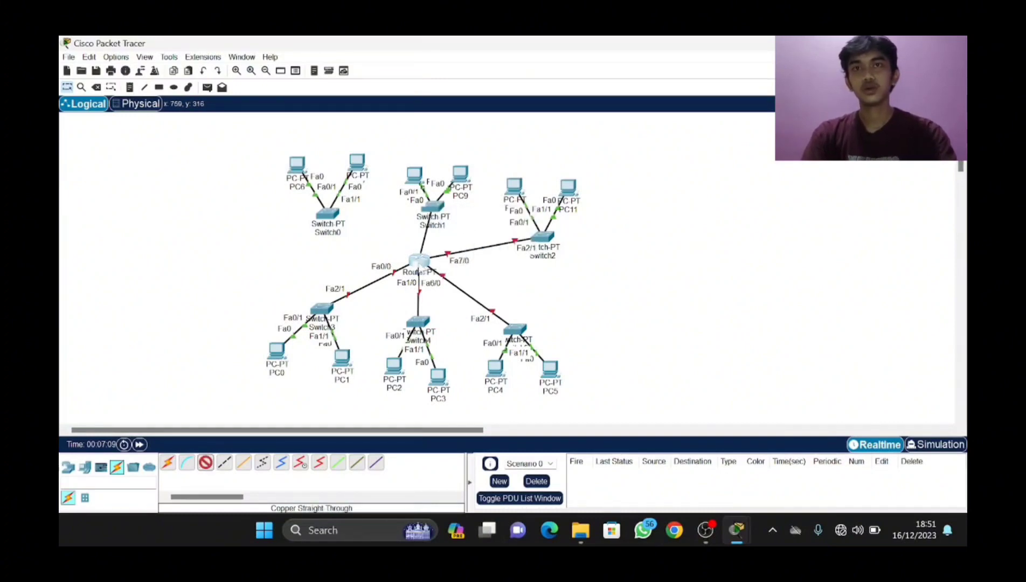
{"action": "left_click", "coordinate": [419, 263]}
{"action": "left_click", "coordinate": [461, 360]}
- Connect Switch0's FastEthernet2/1 port to Router0's FastEthernet9/0 port with a Copper Straight-Through cable
{"action": "left_click", "coordinate": [207, 464]}
{"action": "left_click", "coordinate": [334, 213]}
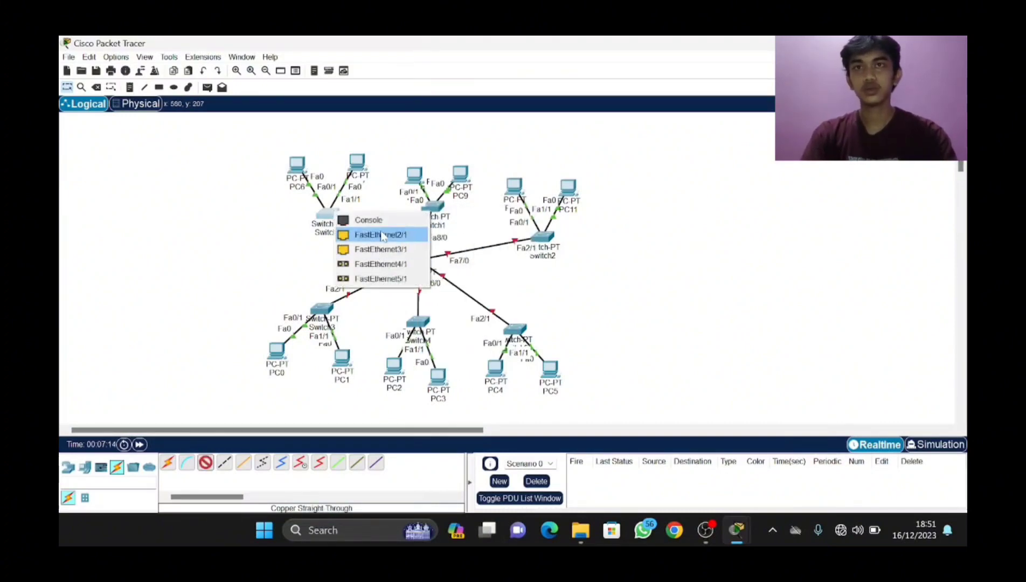
{"action": "left_click", "coordinate": [381, 235]}
{"action": "left_click", "coordinate": [419, 264]}
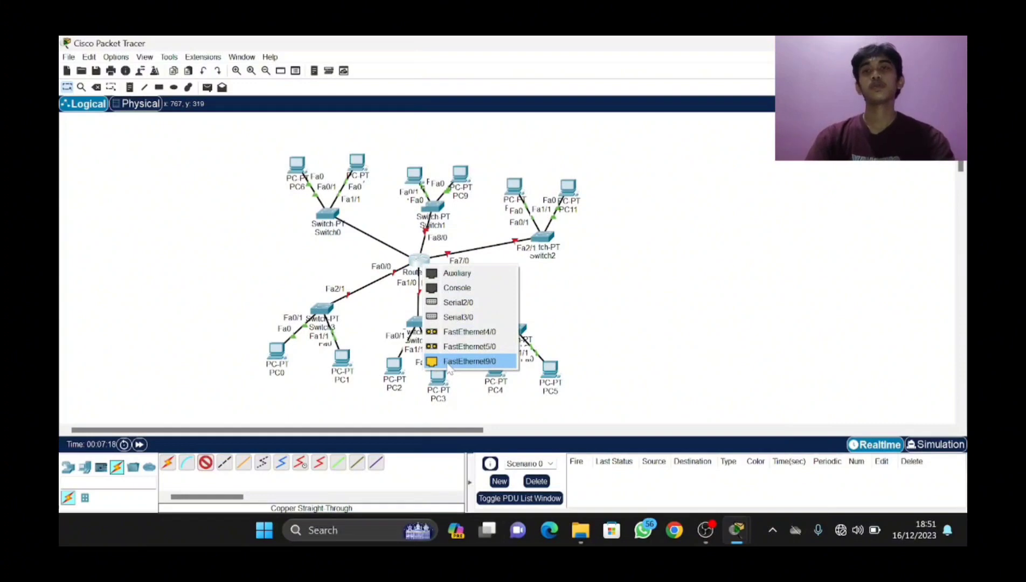
{"action": "left_click", "coordinate": [448, 365]}
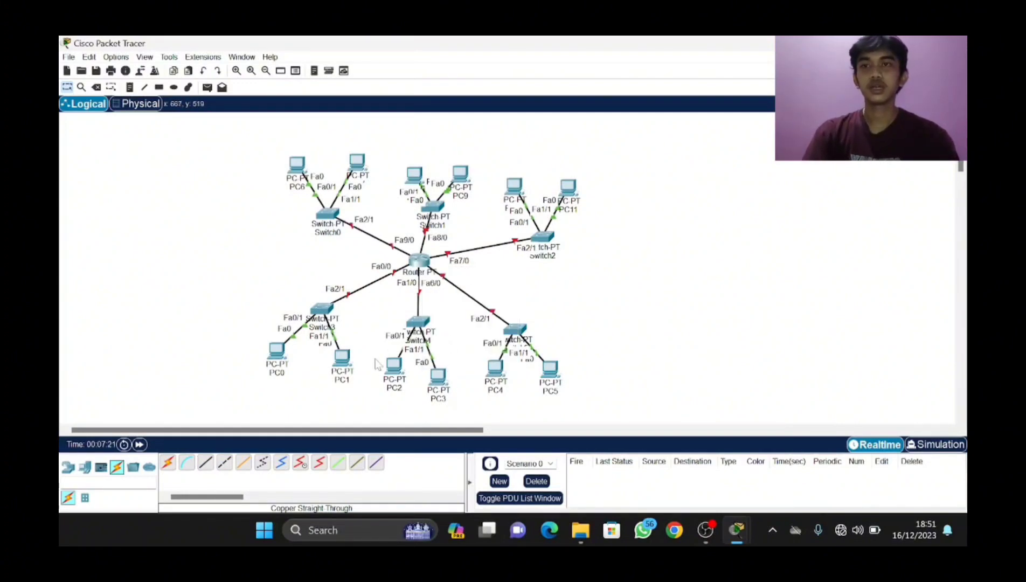
- Open Router0's command-line interface, decline the initial configuration dialog with "no", and start the router prompt
{"action": "mouse_move", "coordinate": [424, 267]}
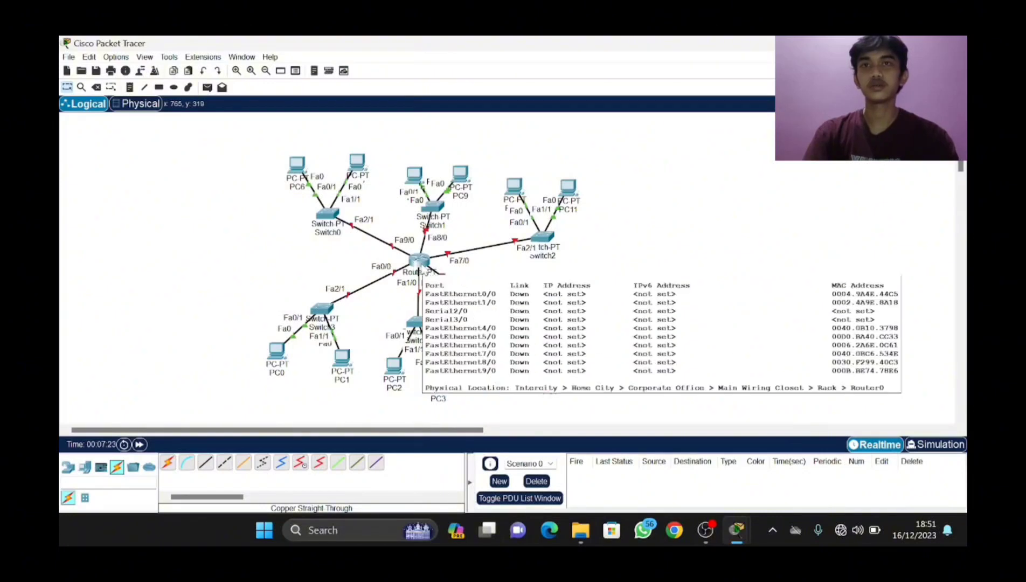
{"action": "left_click", "coordinate": [420, 263]}
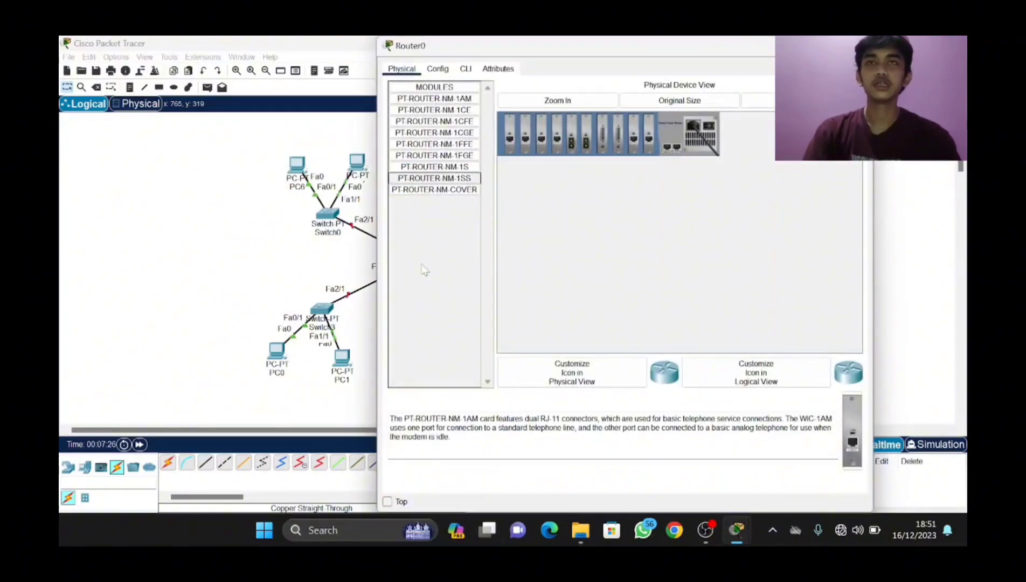
{"action": "left_click", "coordinate": [463, 77]}
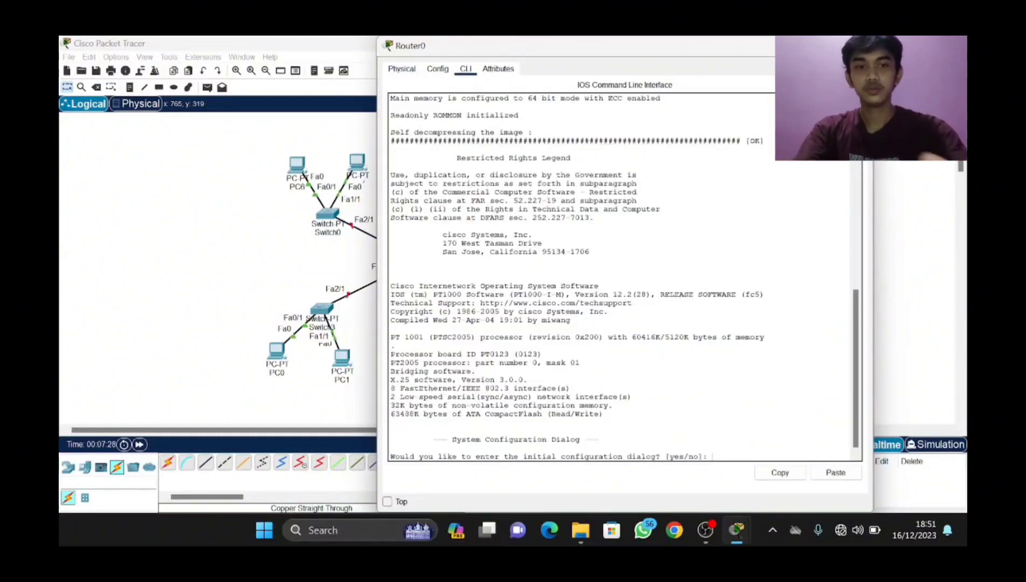
{"action": "type", "text": "no"}
{"action": "key", "text": "Return"}
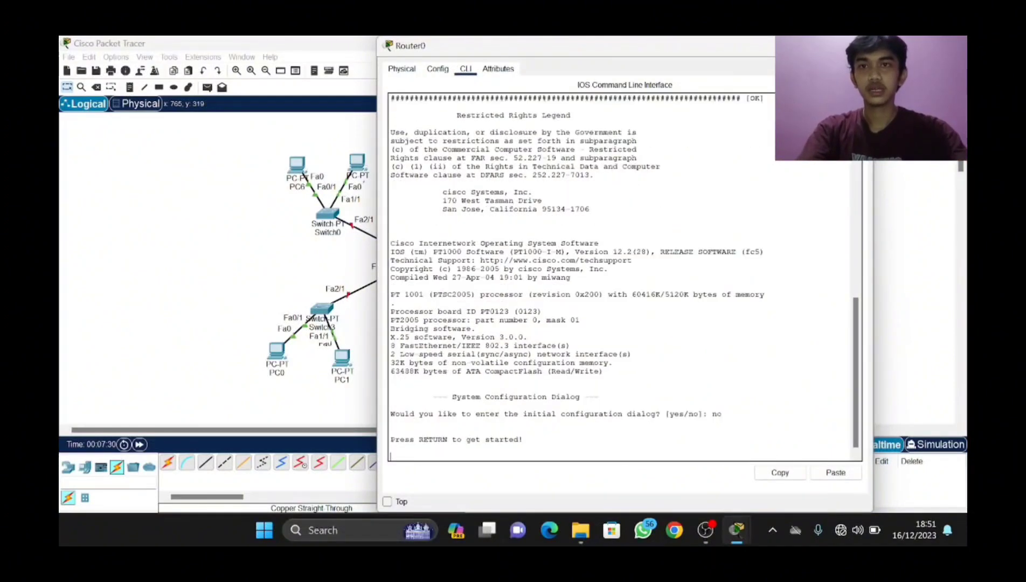
{"action": "key", "text": "Return"}
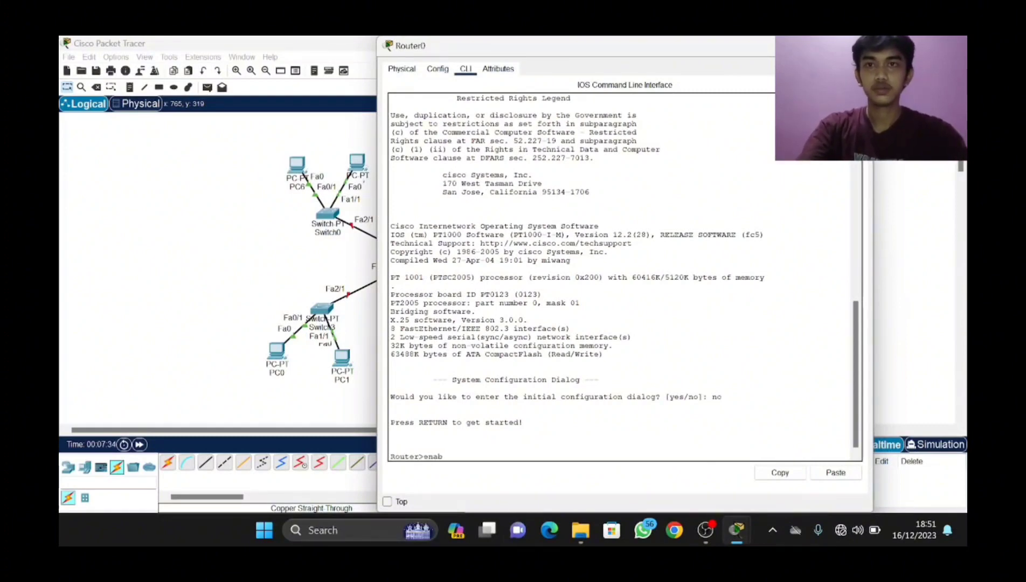
- Enter privileged mode with enable, enter global configuration with config term, and select interface fa 0/0
{"action": "type", "text": "enable"}
{"action": "key", "text": "Return"}
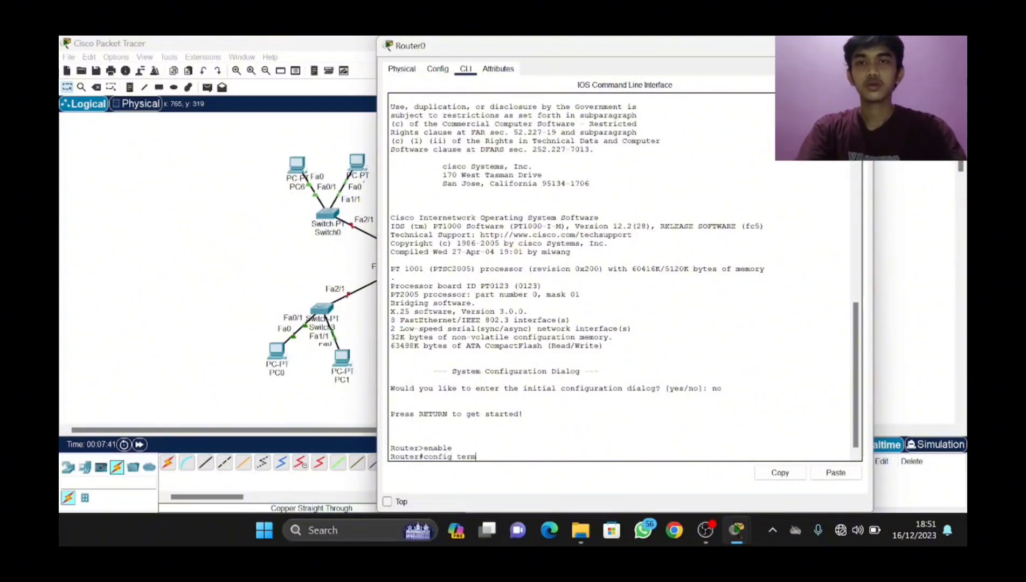
{"action": "type", "text": "config term"}
{"action": "key", "text": "Return"}
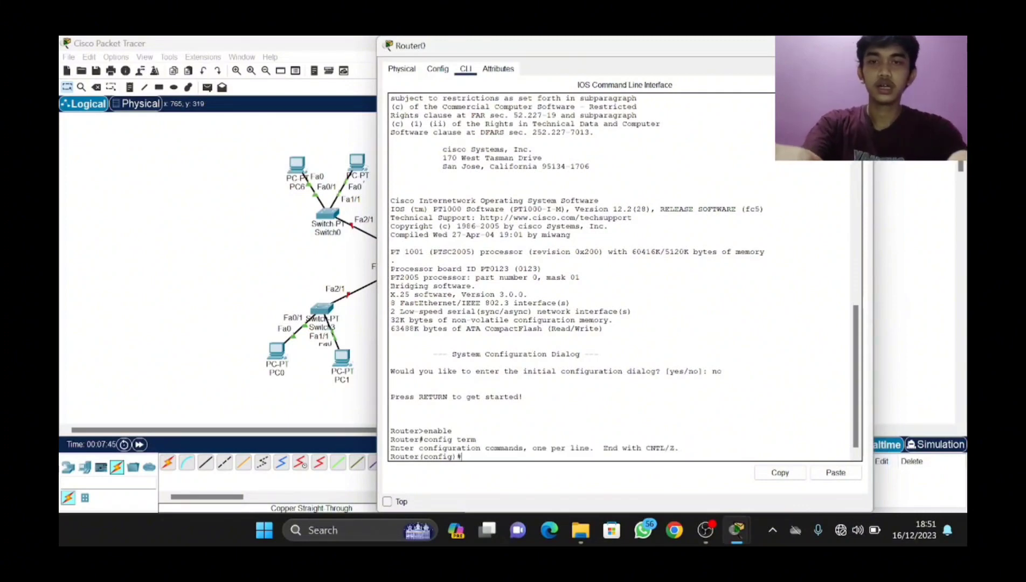
{"action": "type", "text": "in"}
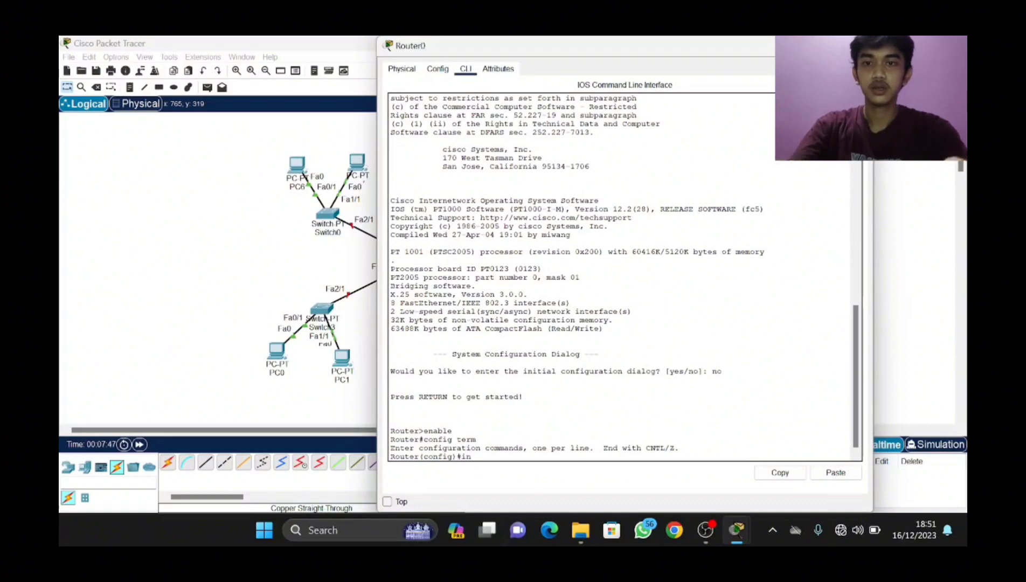
{"action": "type", "text": "t "}
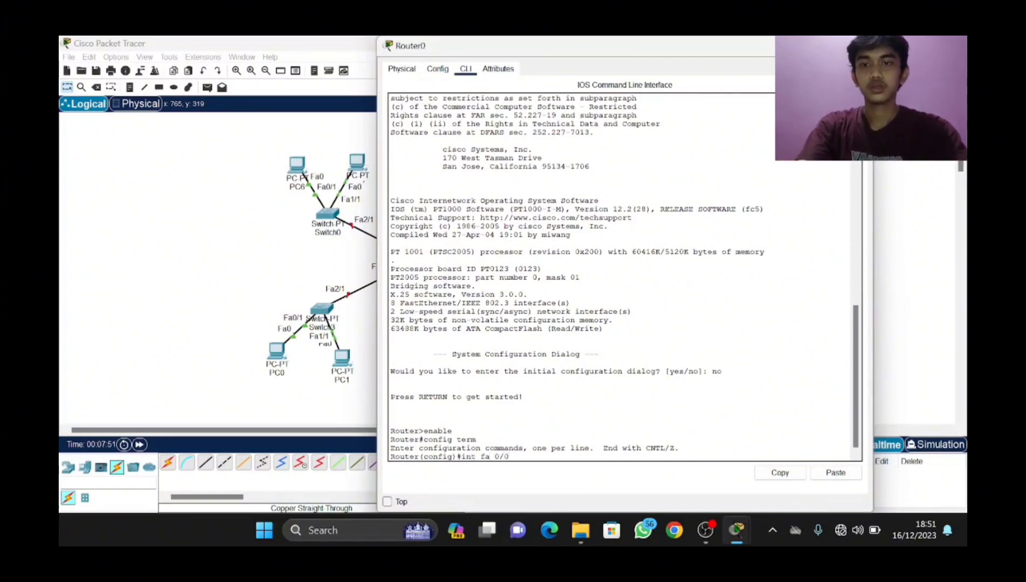
{"action": "type", "text": "fa 0/0"}
{"action": "key", "text": "Return"}
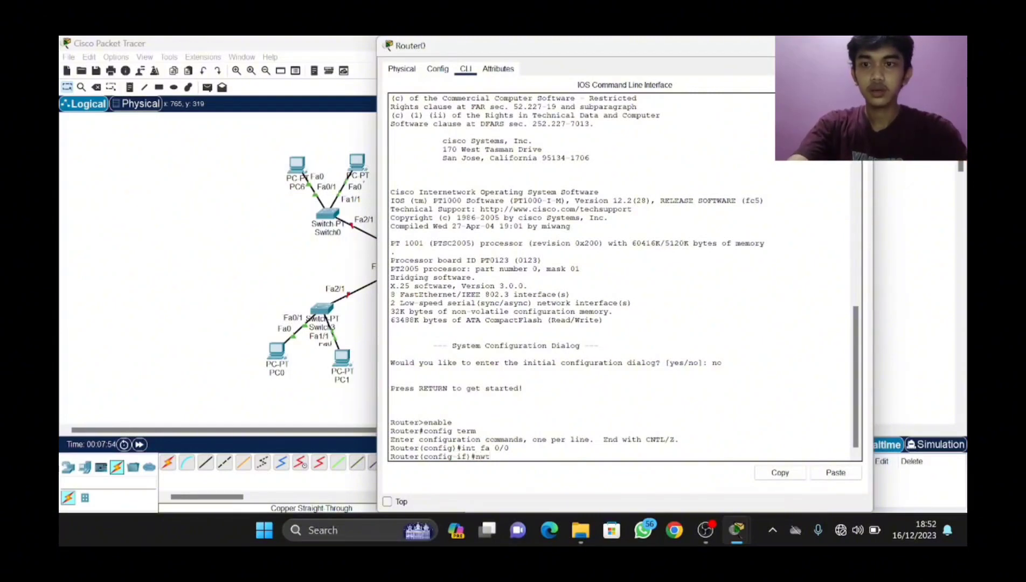
- Try to define network 192.168.100.0 with mask 255.255.255.192 while configuring interface fa 0/0
{"action": "key", "text": "BackSpace"}
{"action": "key", "text": "BackSpace"}
{"action": "type", "text": "et"}
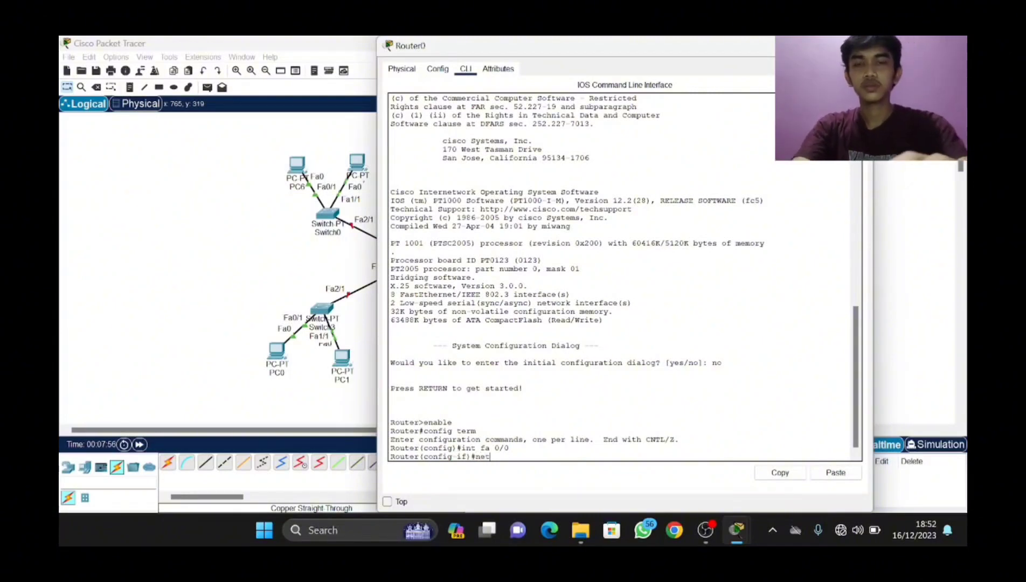
{"action": "type", "text": "work"}
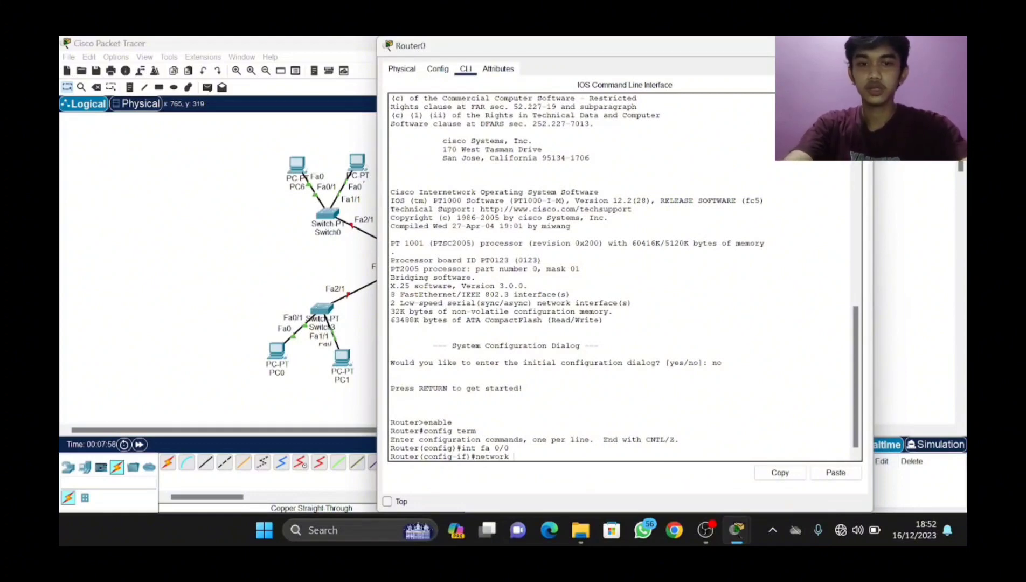
{"action": "type", "text": " 192"}
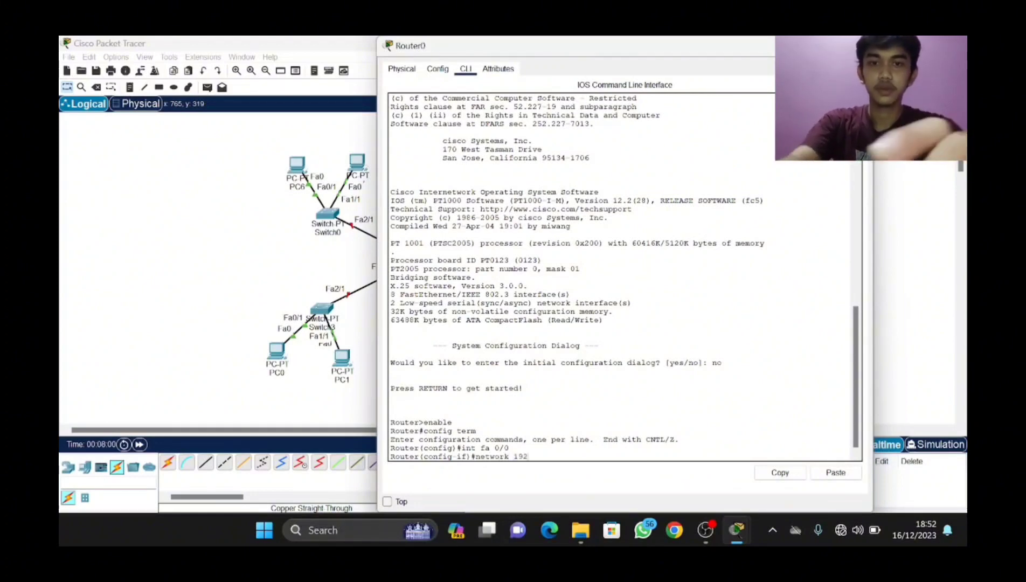
{"action": "type", "text": ".168"}
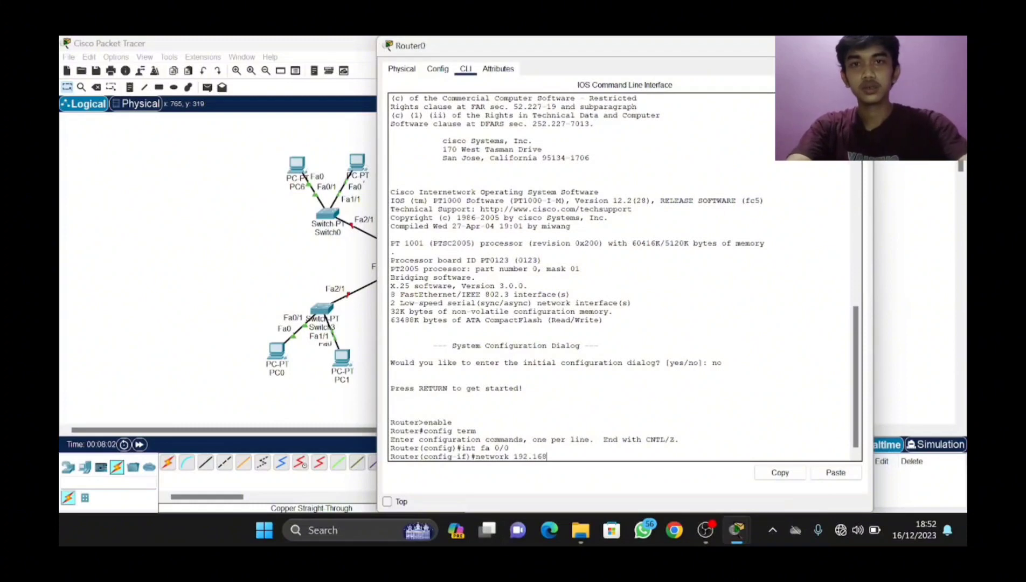
{"action": "type", "text": "."}
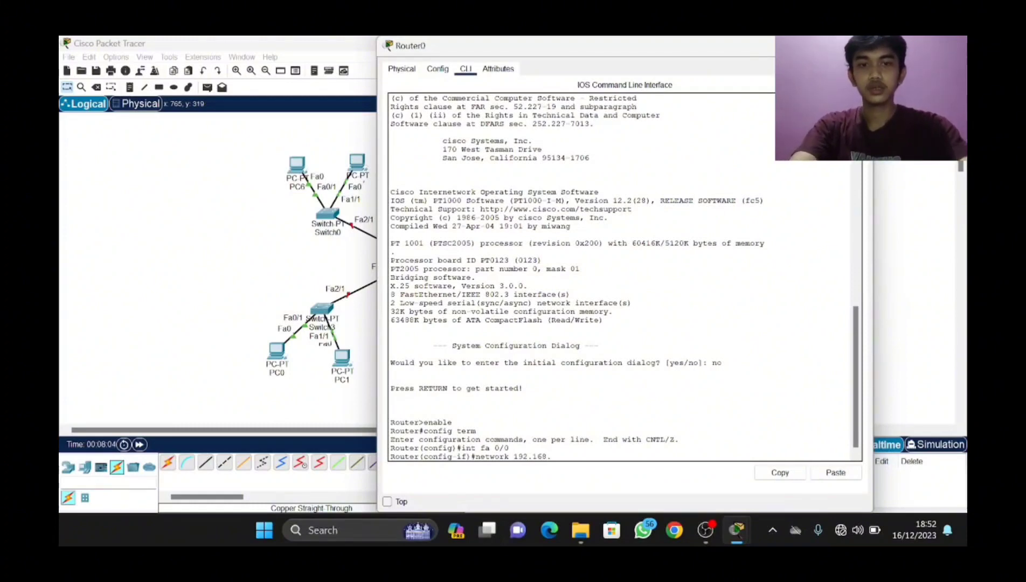
{"action": "type", "text": "100.0"}
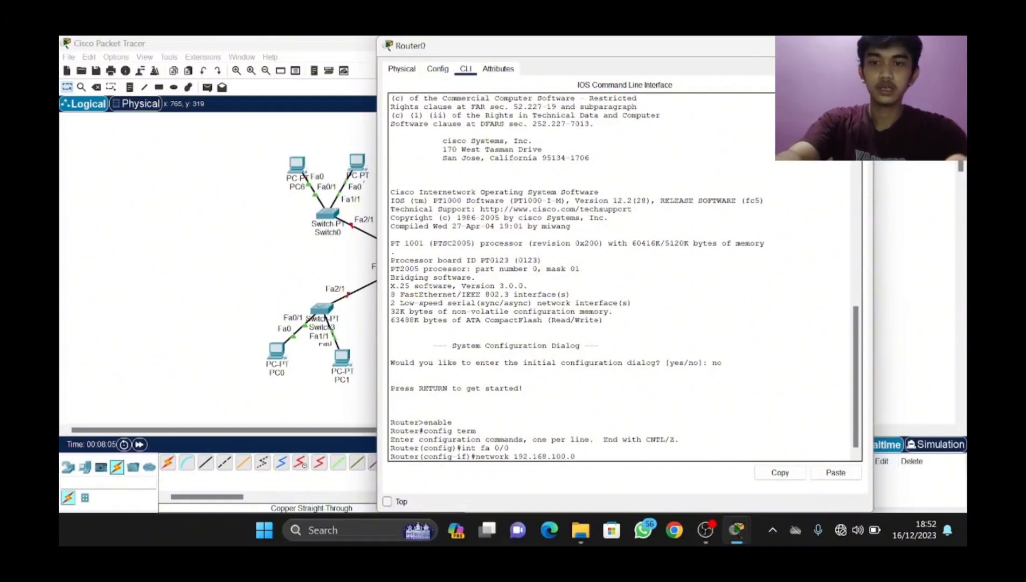
{"action": "type", "text": " 255"}
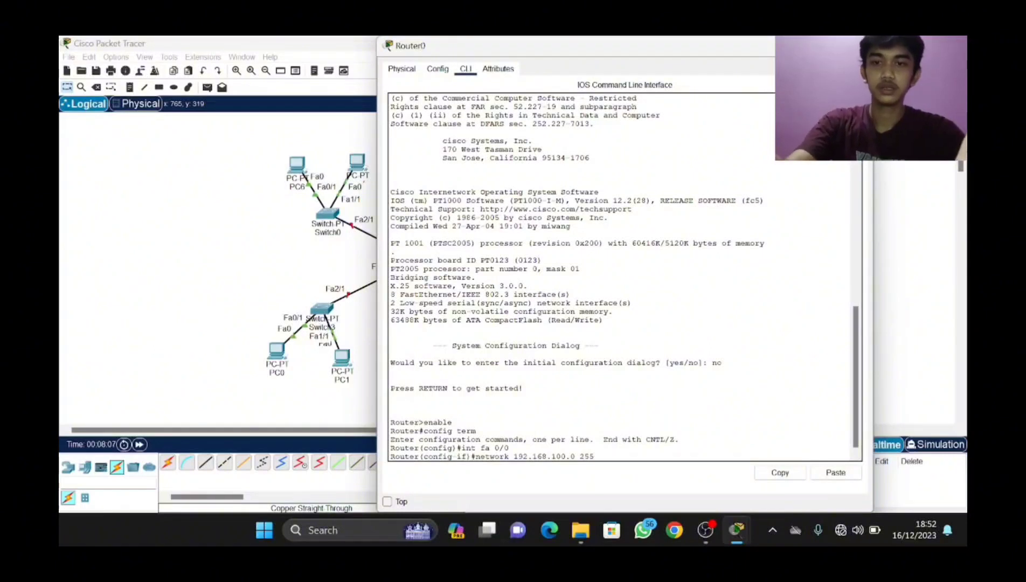
{"action": "type", "text": ".255.2"}
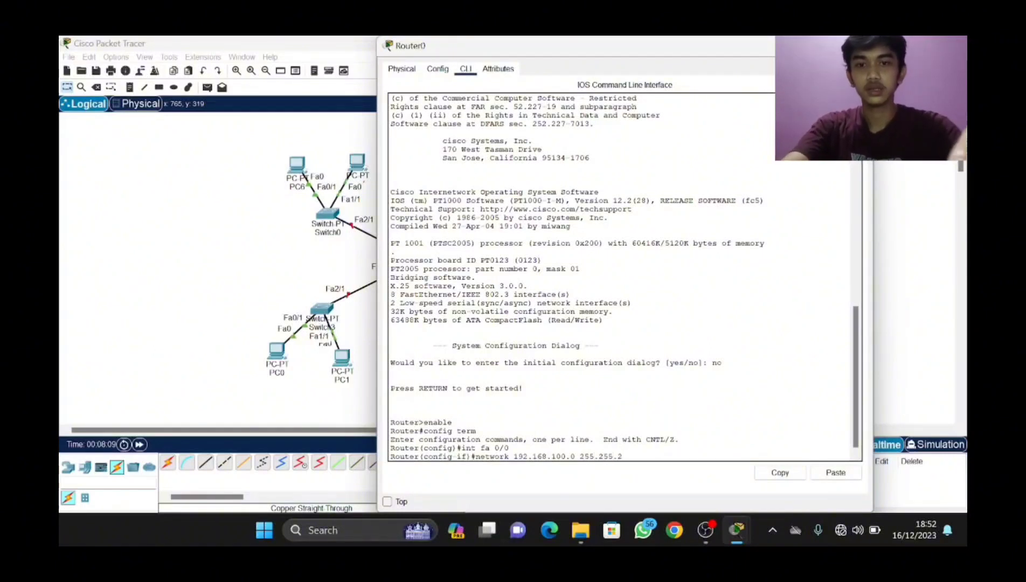
{"action": "type", "text": "55.192"}
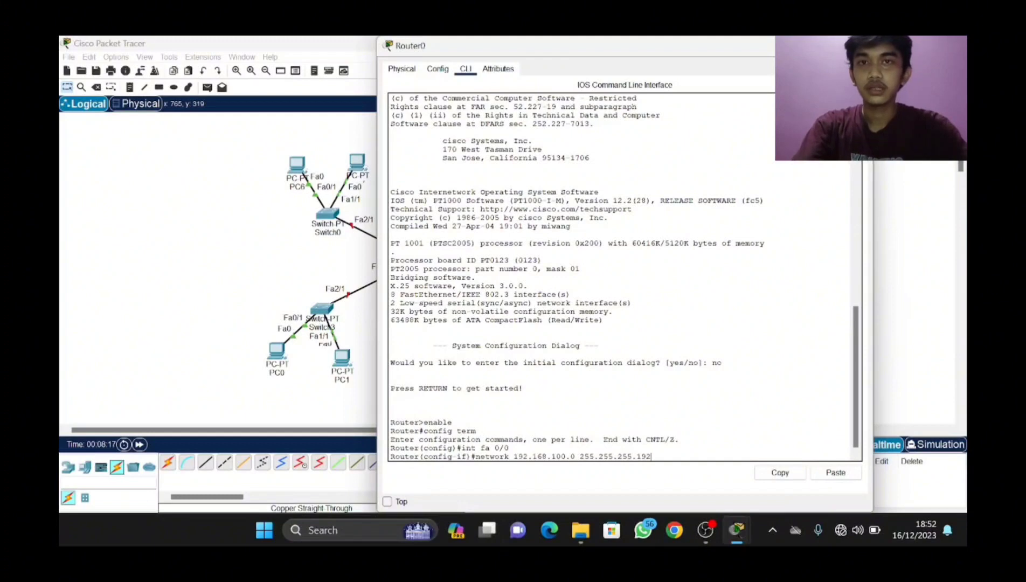
{"action": "key", "text": "Return"}
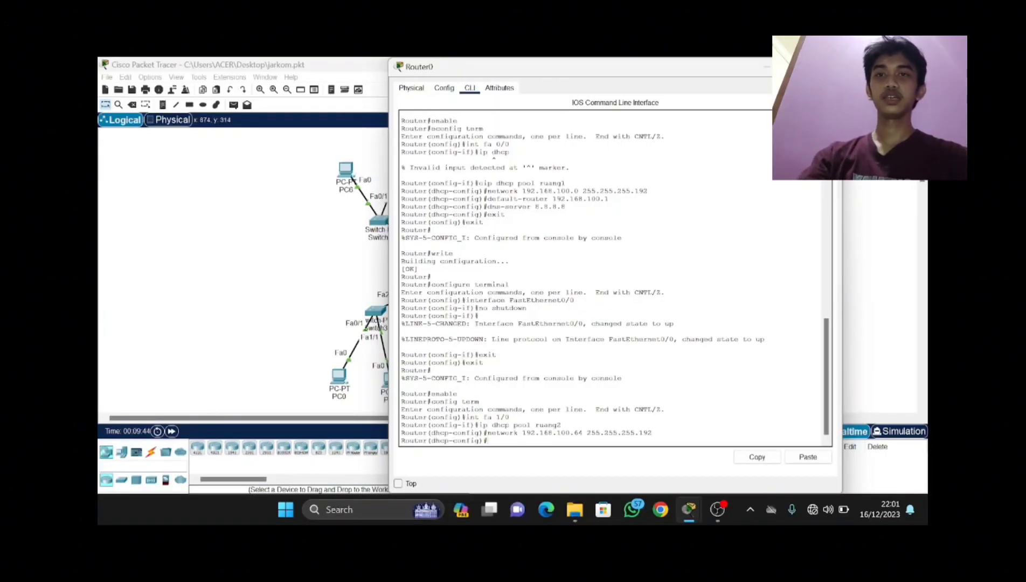
- Set the default router of the DHCP pool ruang2 to 192.168.100.65
{"action": "type", "text": "defa"}
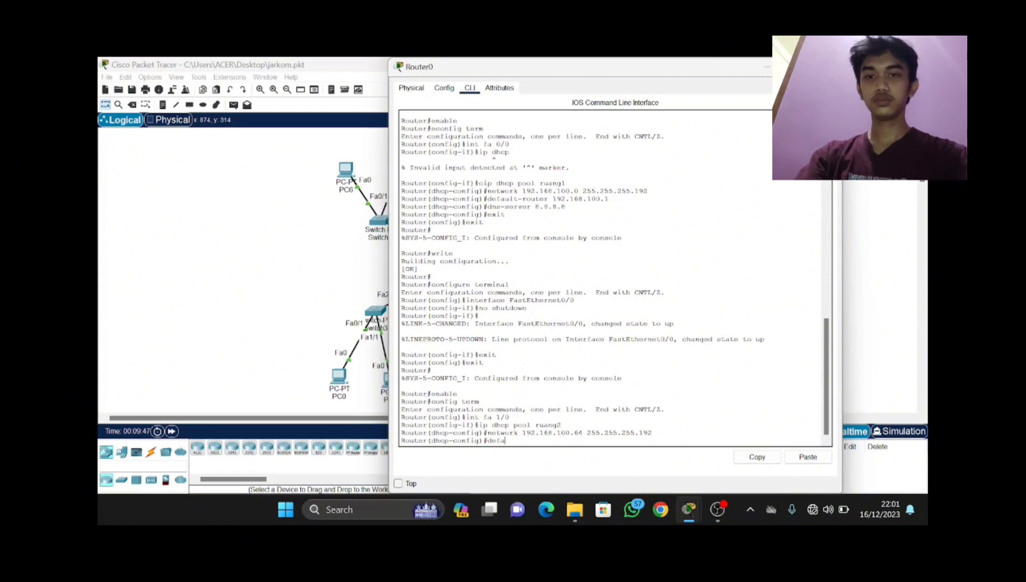
{"action": "type", "text": "ult"}
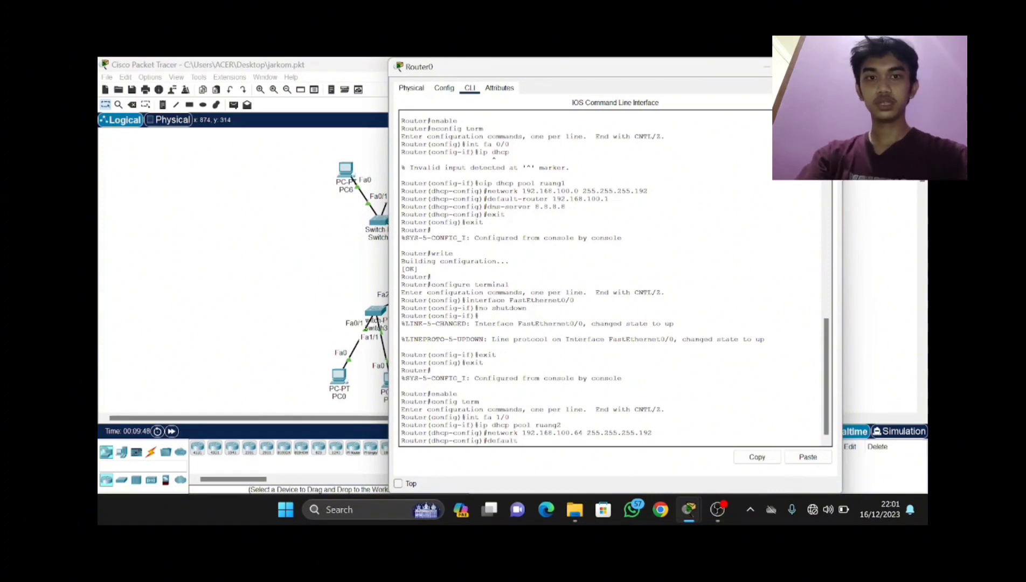
{"action": "type", "text": "-router"}
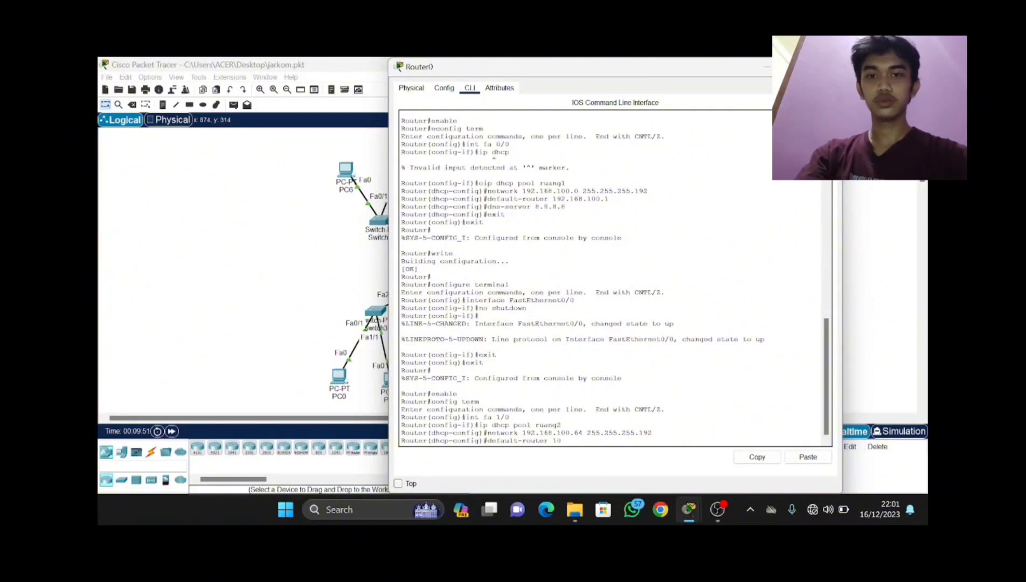
{"action": "type", "text": " 192"}
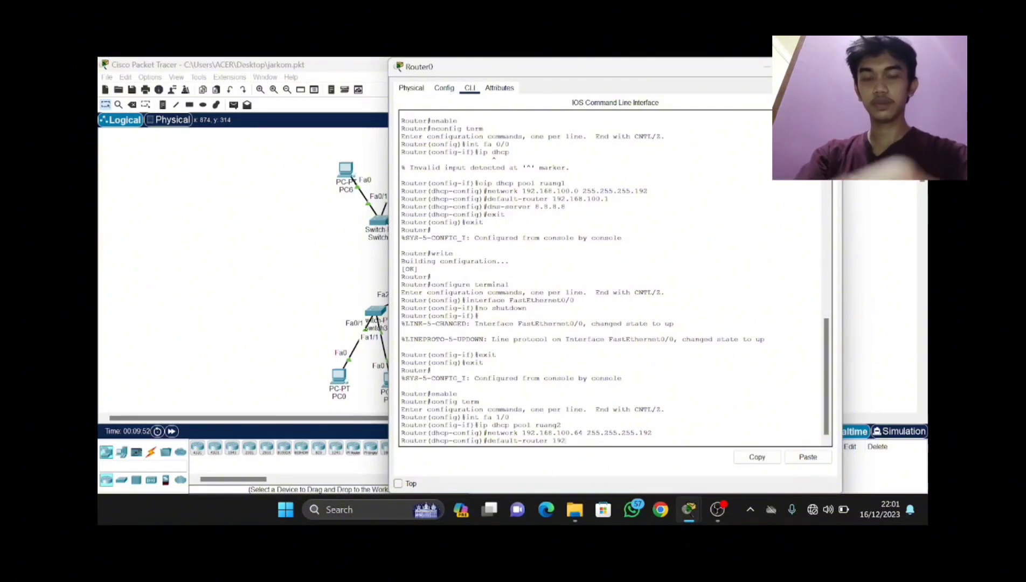
{"action": "type", "text": ".168"}
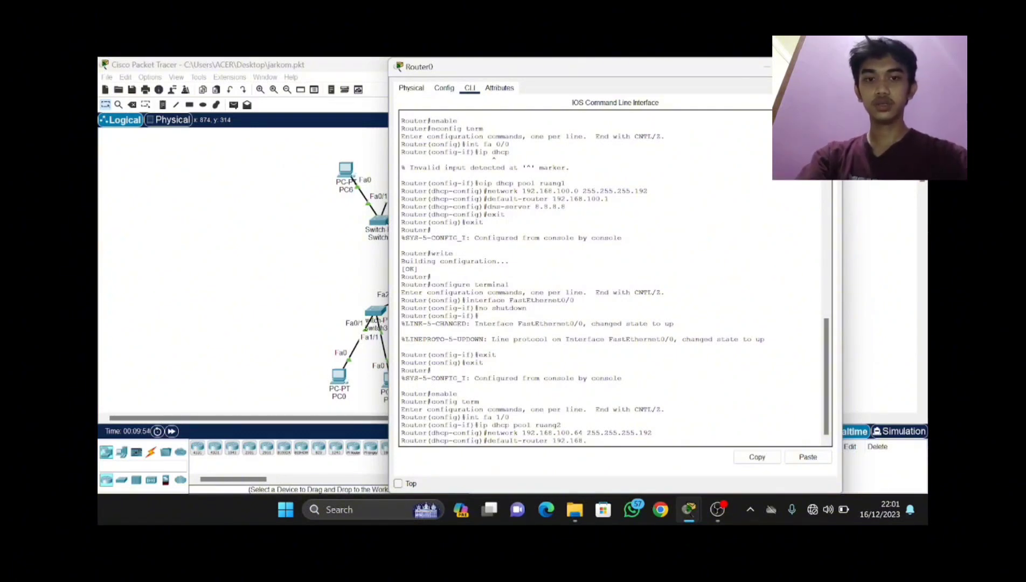
{"action": "type", "text": ".100"}
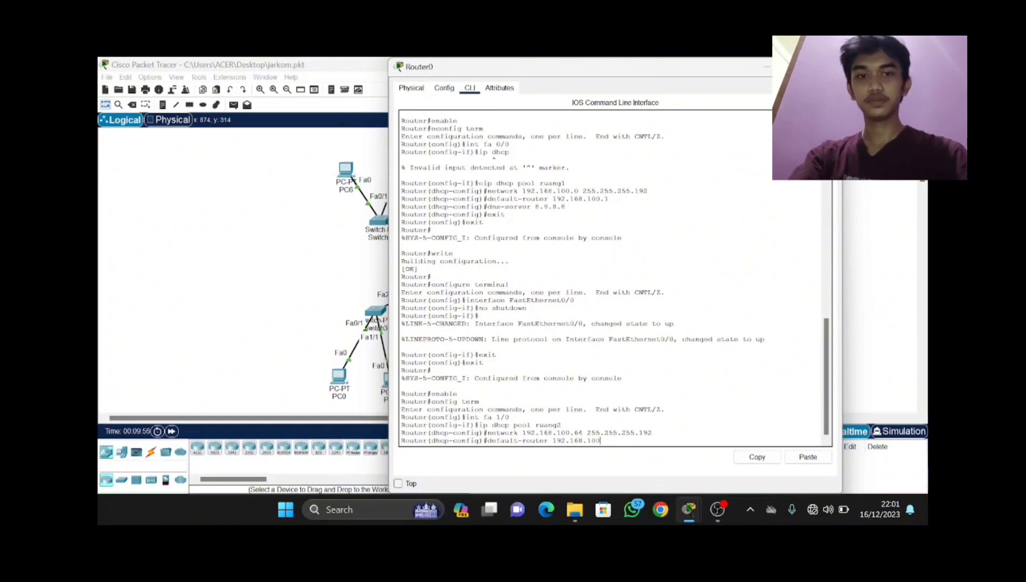
{"action": "type", "text": ".6"}
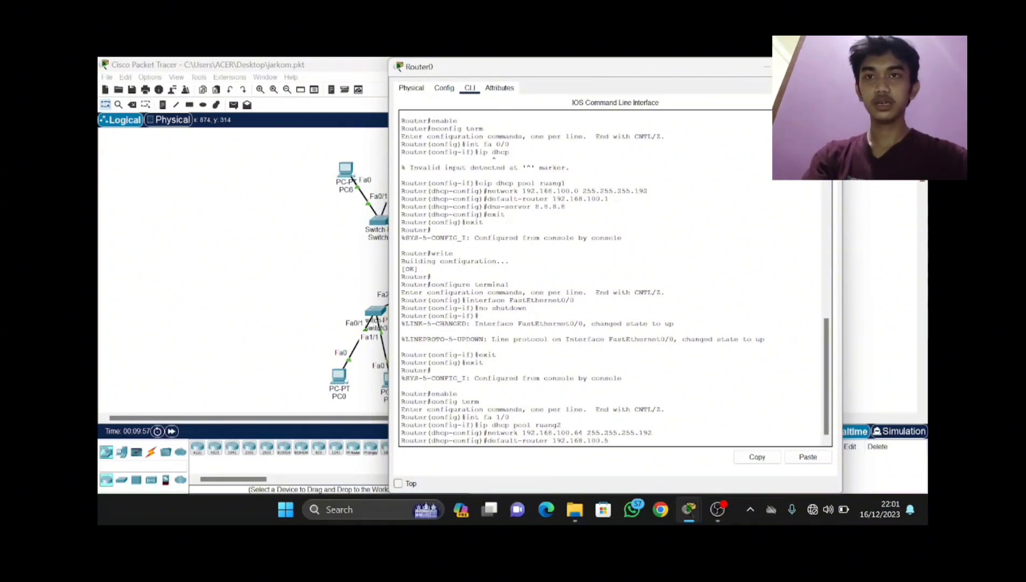
{"action": "type", "text": "5"}
{"action": "key", "text": "Return"}
- Set the DNS server of the DHCP pool ruang2 to 8.8.8.8
{"action": "type", "text": "dn"}
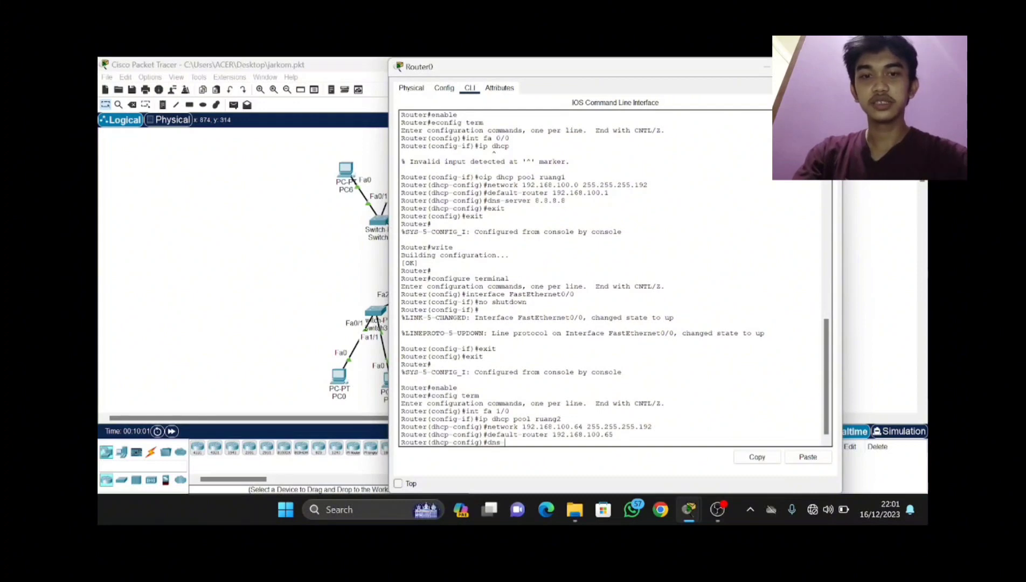
{"action": "type", "text": "s-server"}
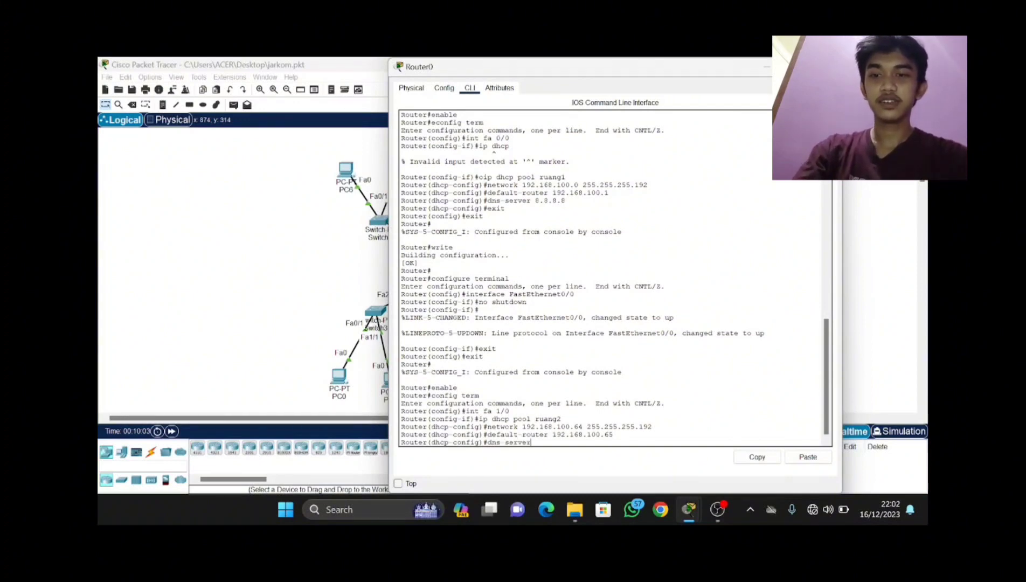
{"action": "type", "text": " 8.8."}
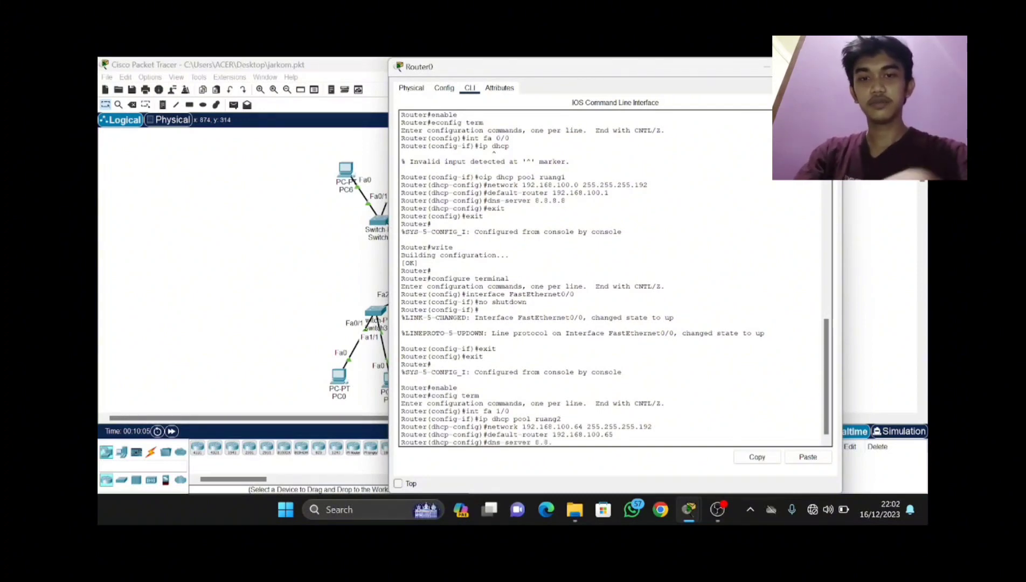
{"action": "type", "text": "8.8"}
{"action": "key", "text": "BackSpace"}
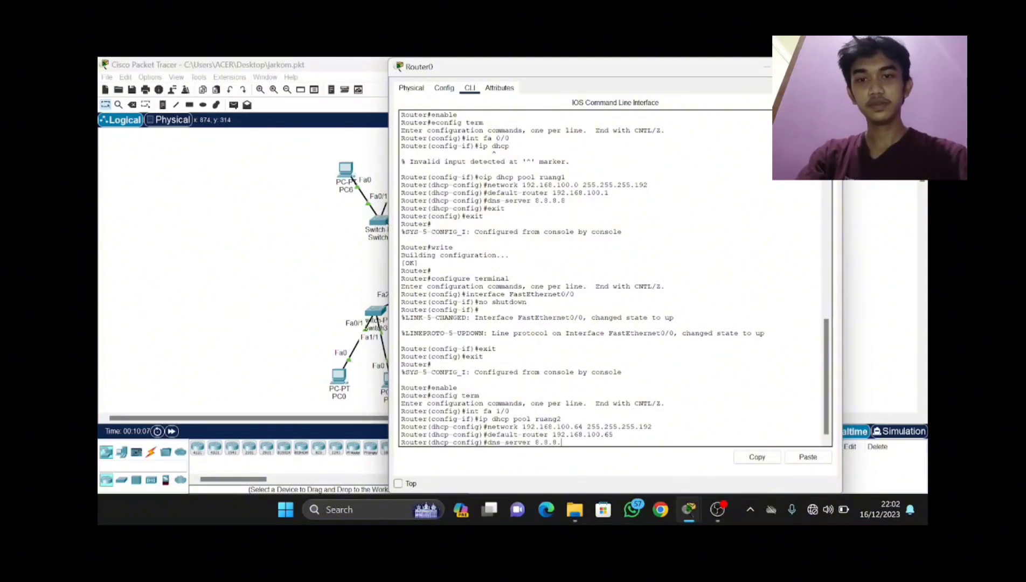
{"action": "type", "text": "8"}
{"action": "key", "text": "Return"}
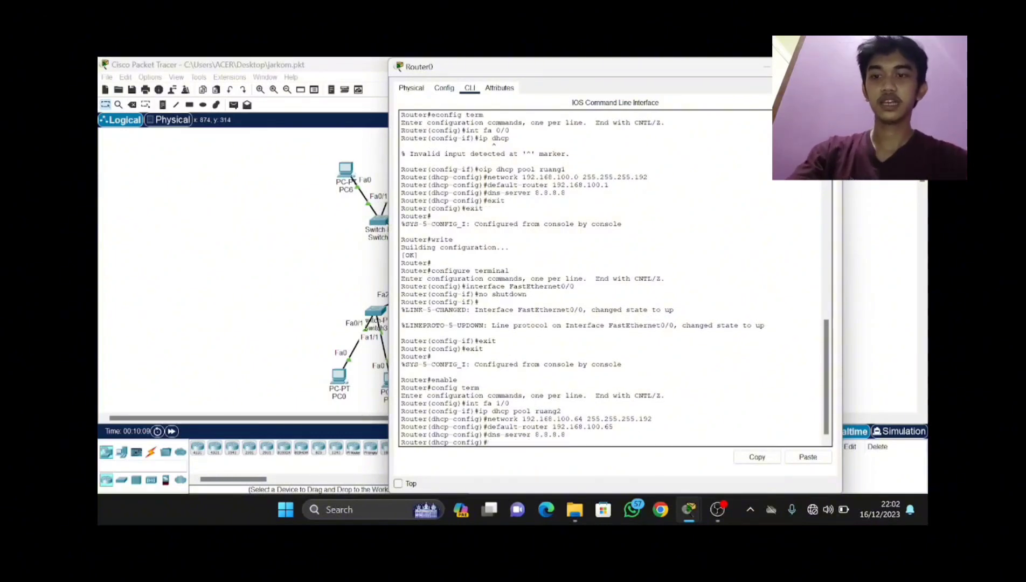
- Exit the DHCP pool and global configuration modes, returning to the router's privileged prompt
{"action": "type", "text": "exit"}
{"action": "key", "text": "Return"}
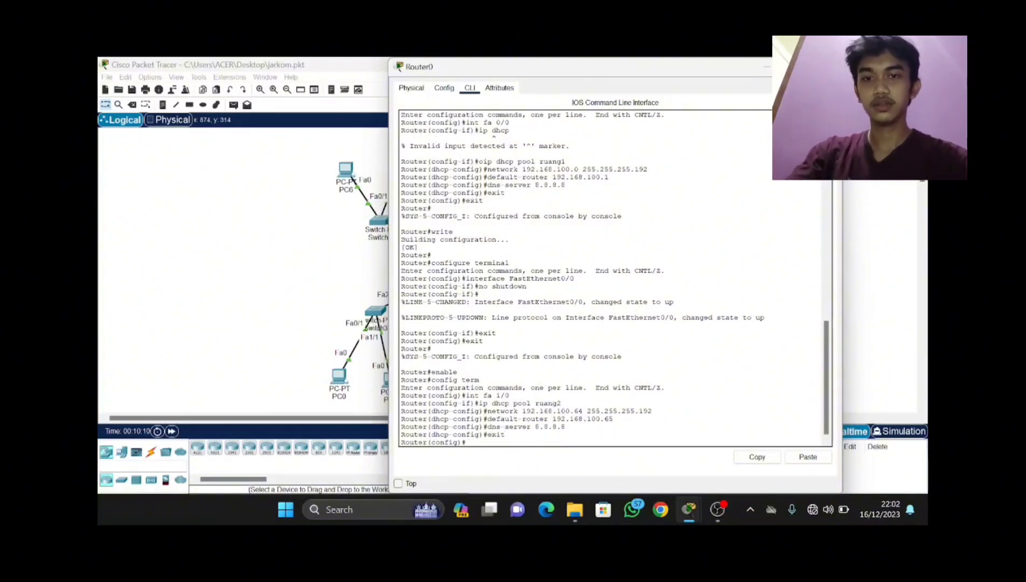
{"action": "type", "text": "exit"}
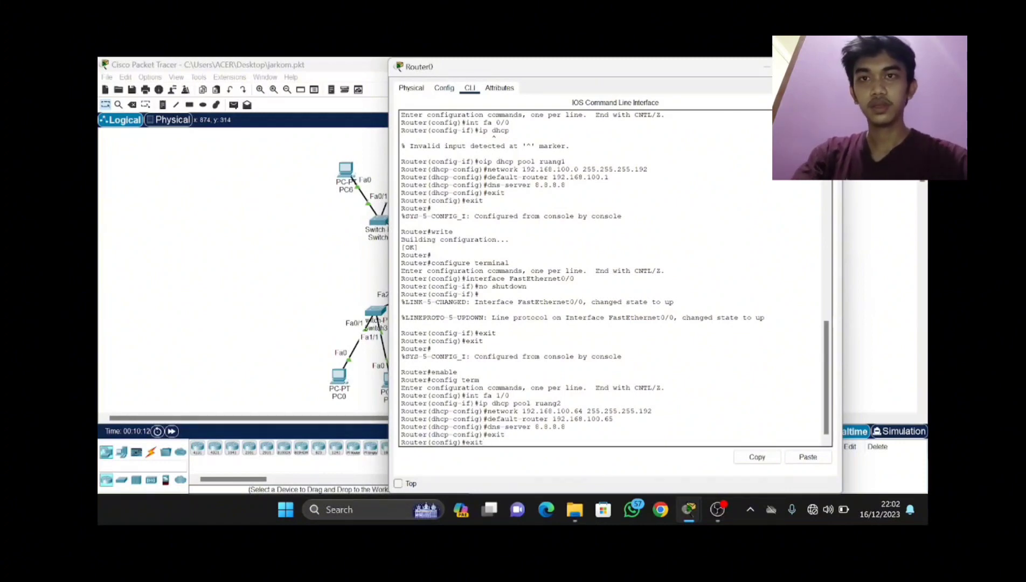
{"action": "key", "text": "Return"}
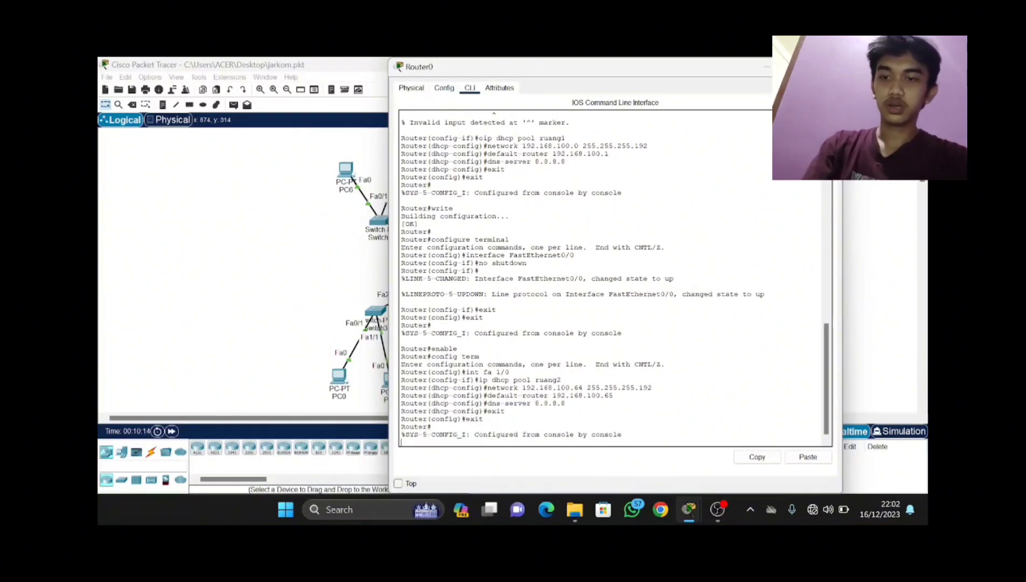
- Save the router's running configuration with the write command
{"action": "key", "text": "Return"}
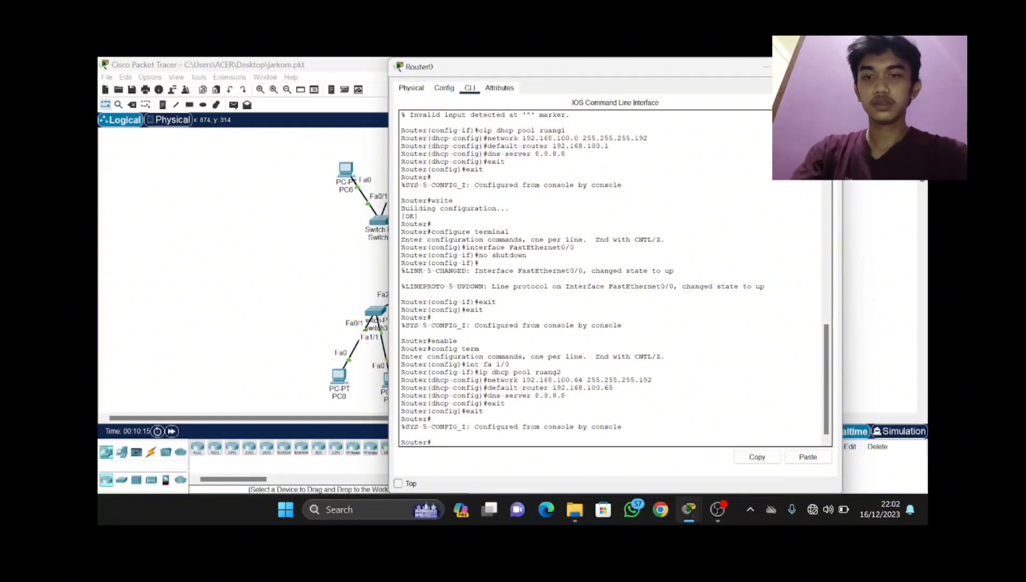
{"action": "type", "text": "write"}
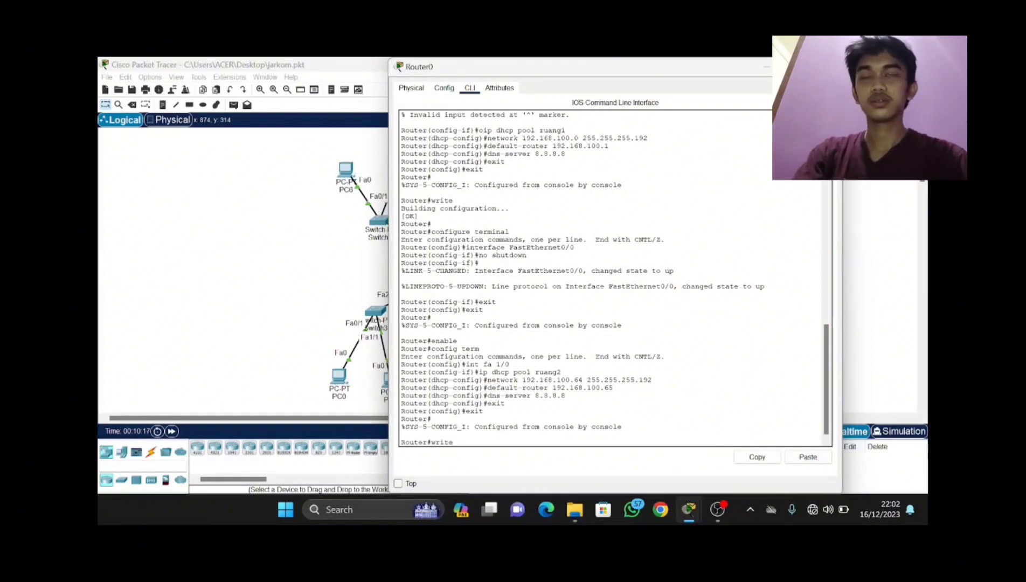
{"action": "key", "text": "Return"}
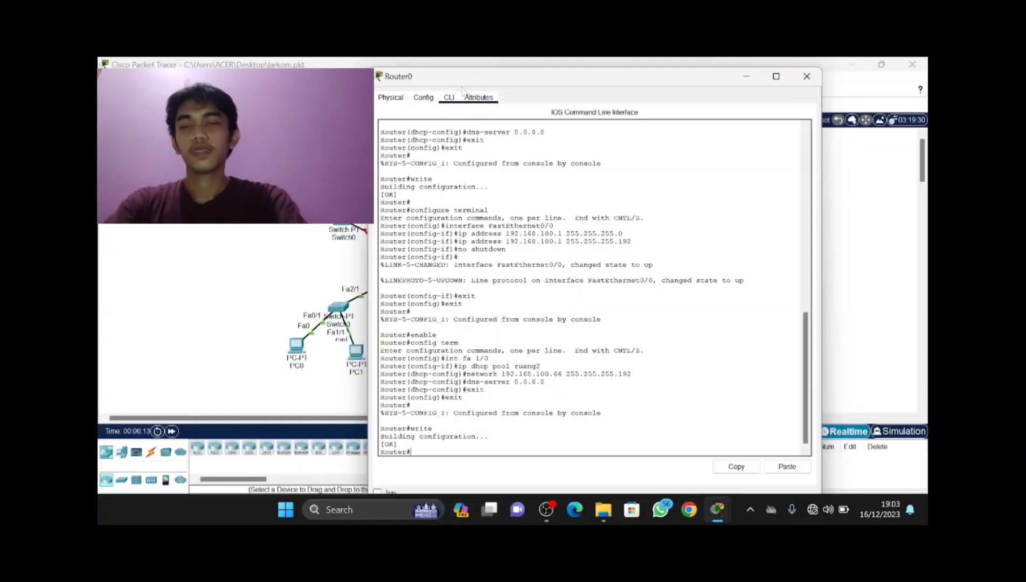
- Assign router interface FastEthernet1/0 the IPv4 address 192.168.100.65 with subnet mask 255.255.255.192
{"action": "left_click", "coordinate": [424, 98]}
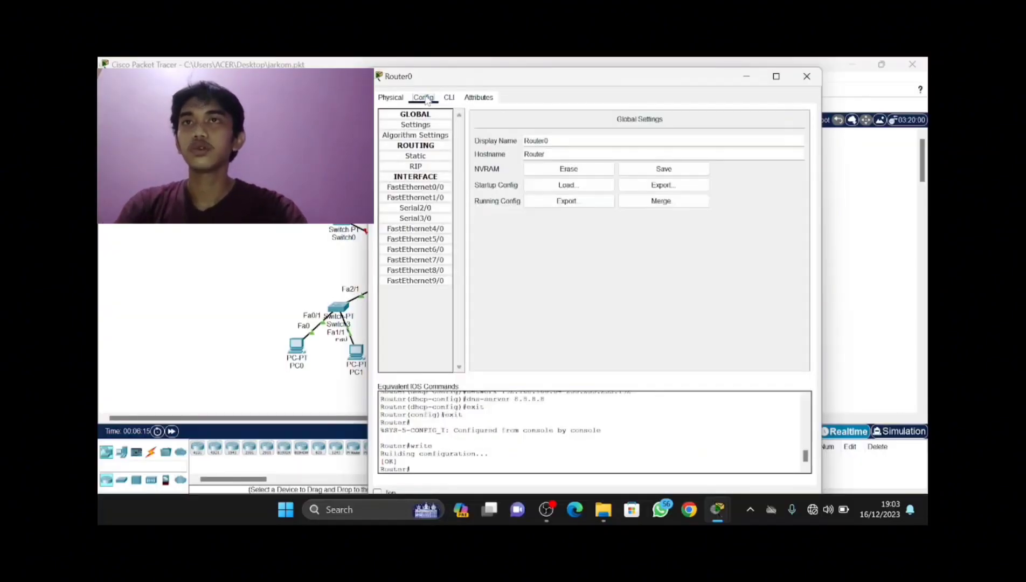
{"action": "left_click", "coordinate": [419, 198]}
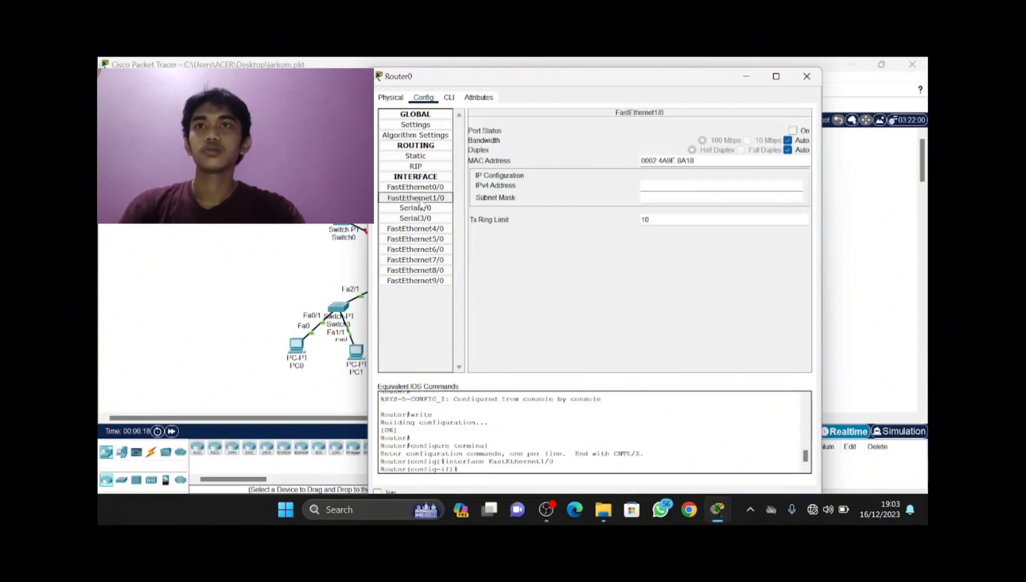
{"action": "left_click", "coordinate": [664, 185]}
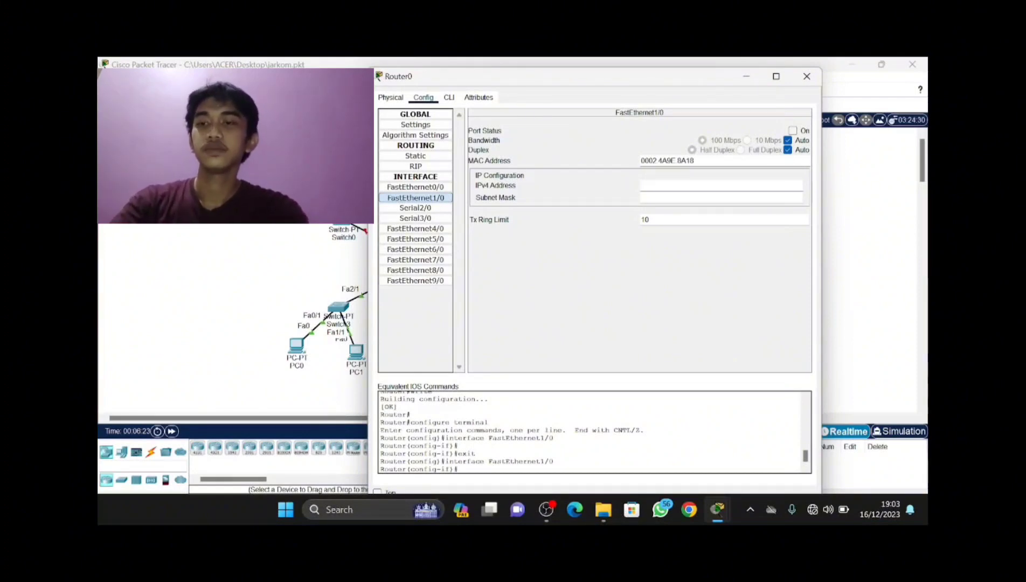
{"action": "type", "text": "192"}
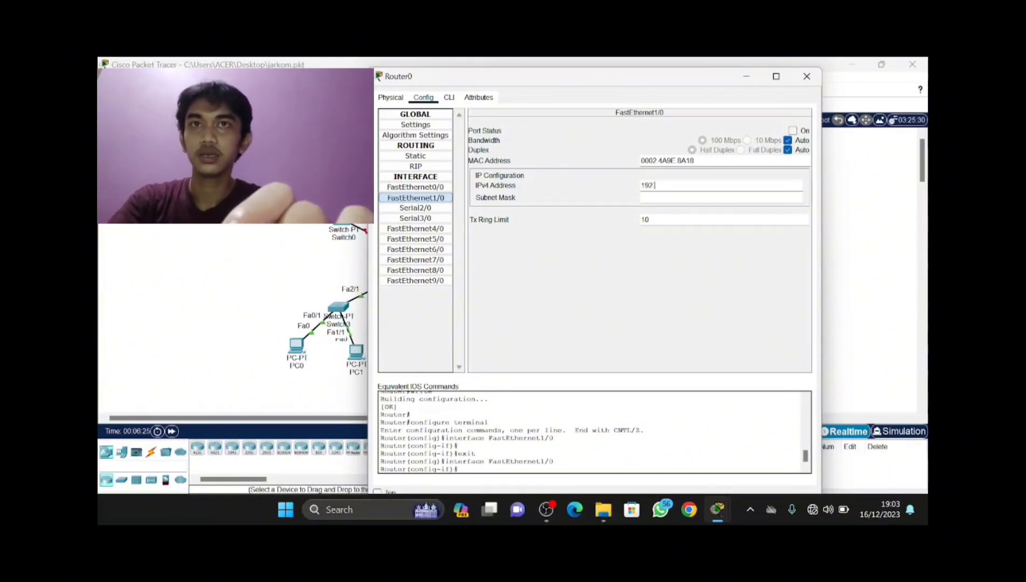
{"action": "type", "text": "."}
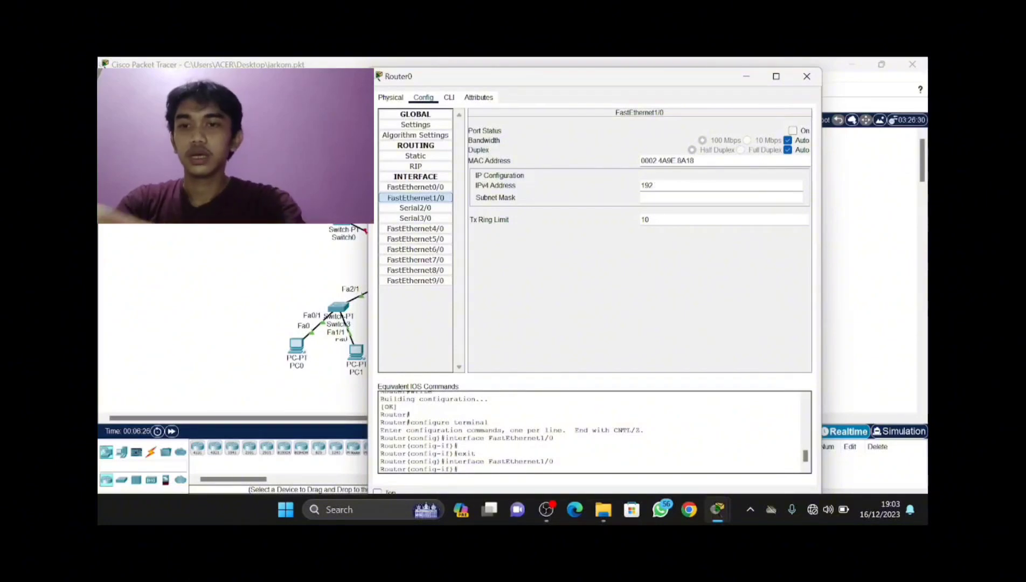
{"action": "type", "text": "168"}
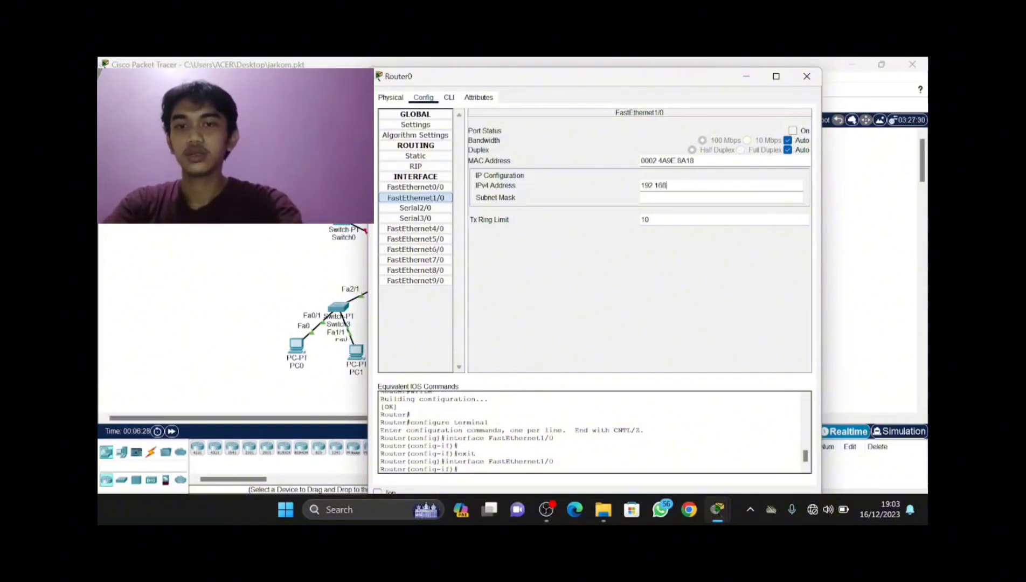
{"action": "type", "text": ".100."}
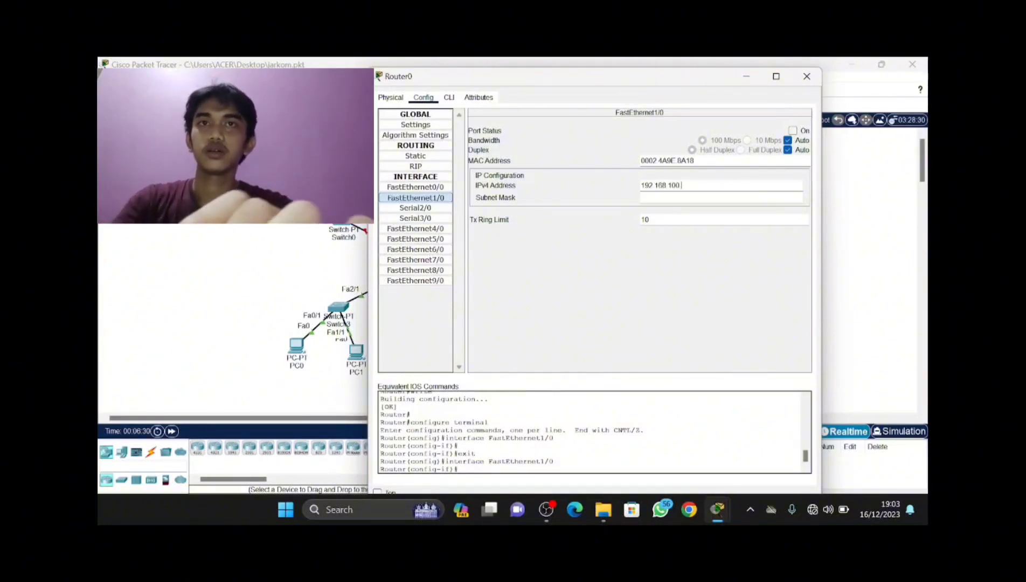
{"action": "type", "text": "65"}
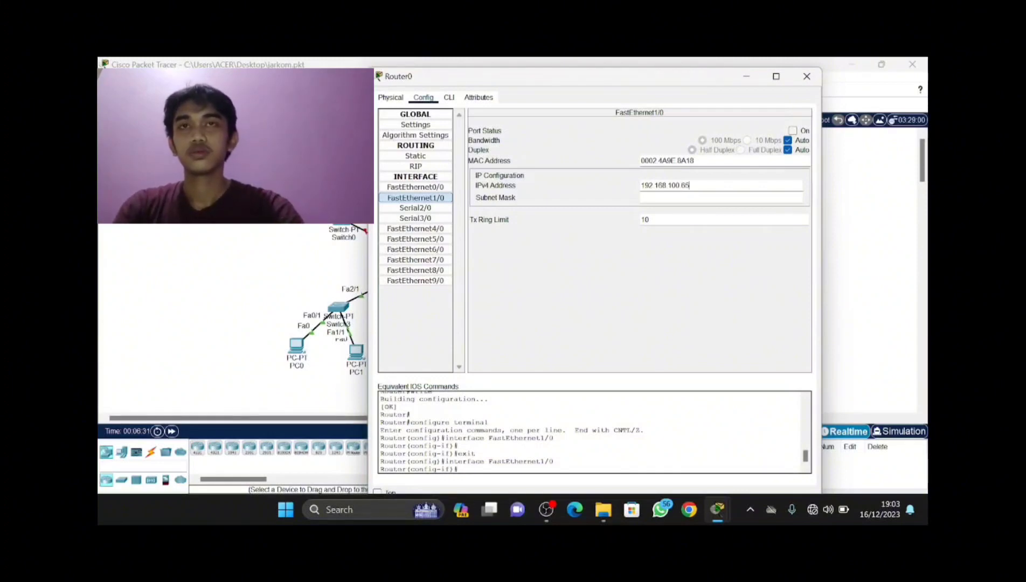
{"action": "left_click", "coordinate": [667, 197]}
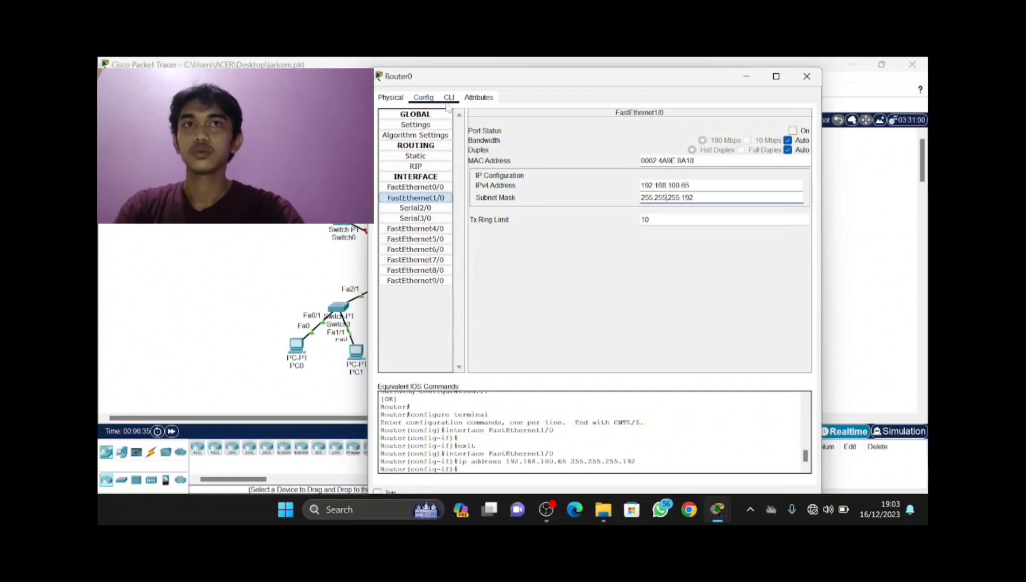
- Switch on the port of FastEthernet1/0, check the issued commands and the port status, and close the router's window
{"action": "left_click", "coordinate": [793, 131]}
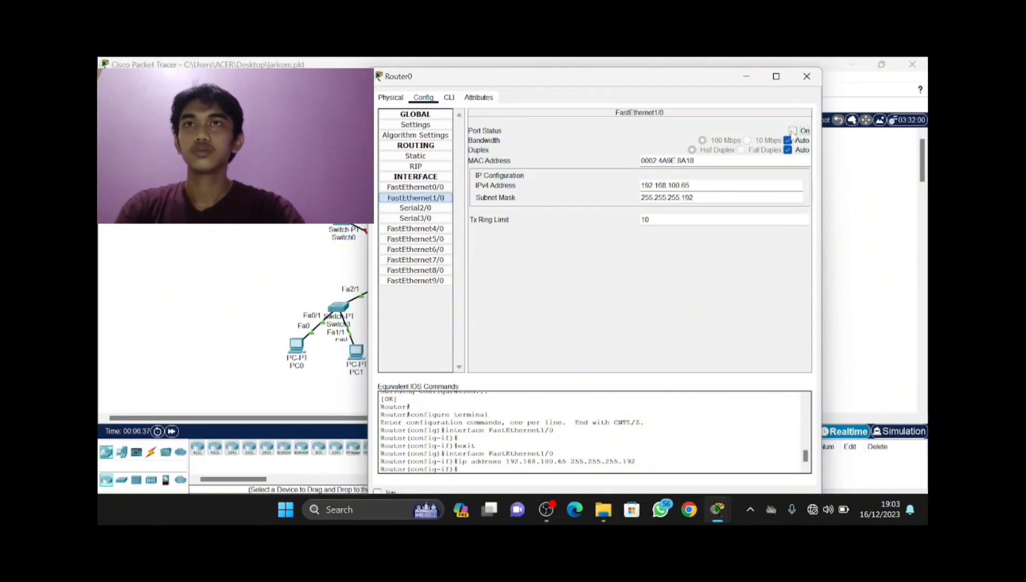
{"action": "left_click", "coordinate": [449, 98]}
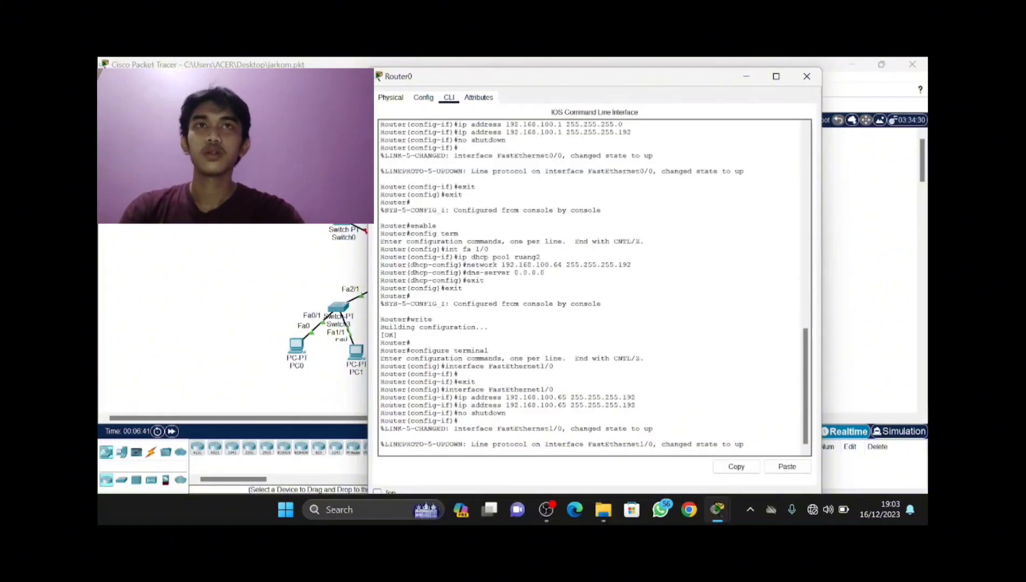
{"action": "left_click", "coordinate": [423, 98]}
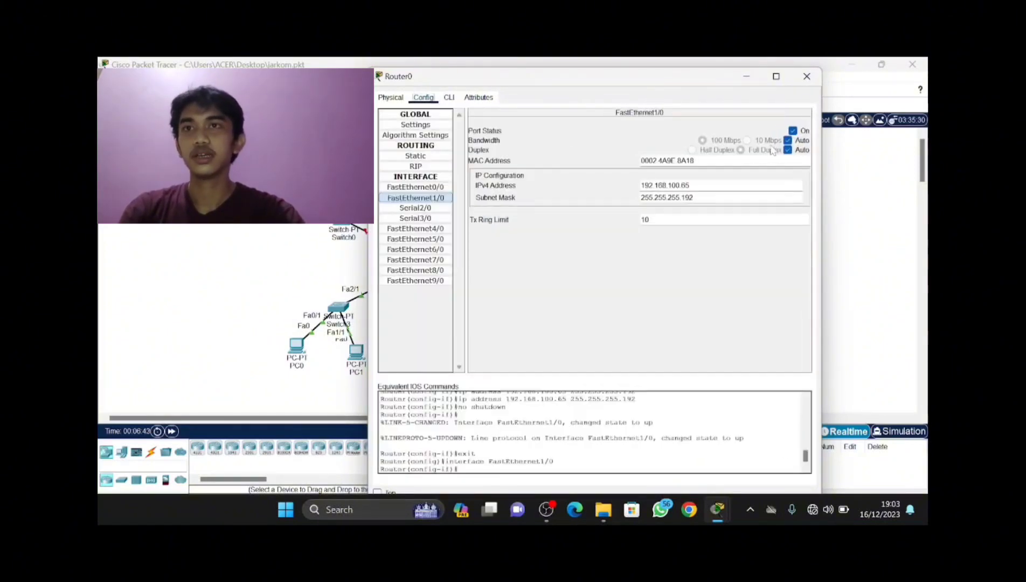
{"action": "left_click", "coordinate": [807, 76]}
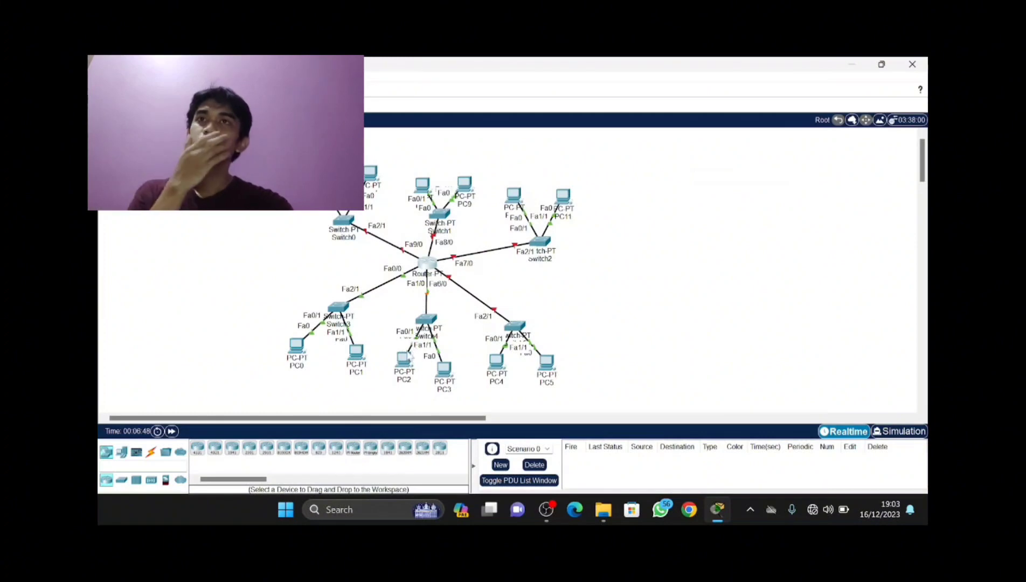
- Open PC2's IP configuration and set it to obtain its IPv4 address through DHCP
{"action": "left_click", "coordinate": [404, 362]}
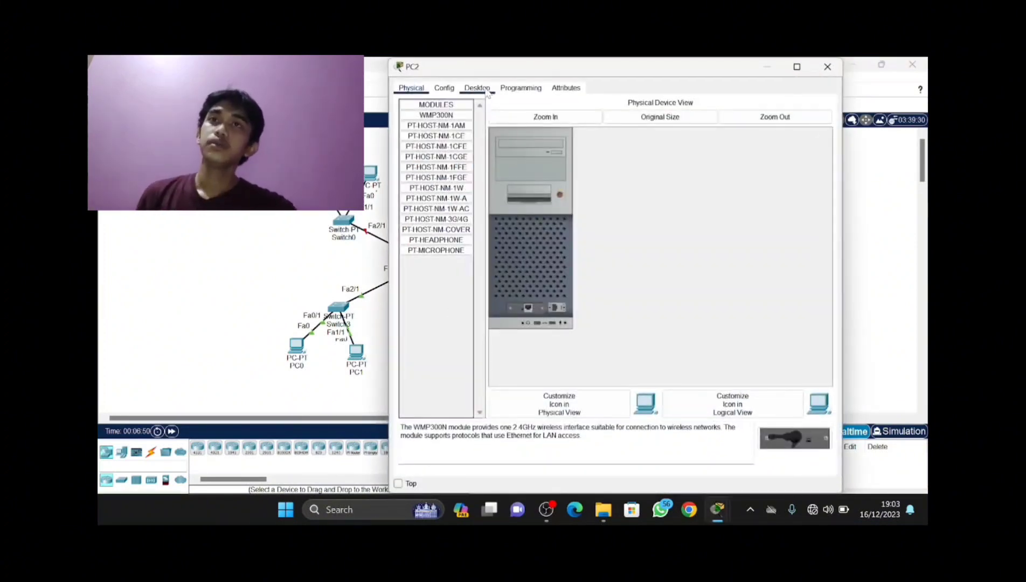
{"action": "left_click", "coordinate": [477, 88]}
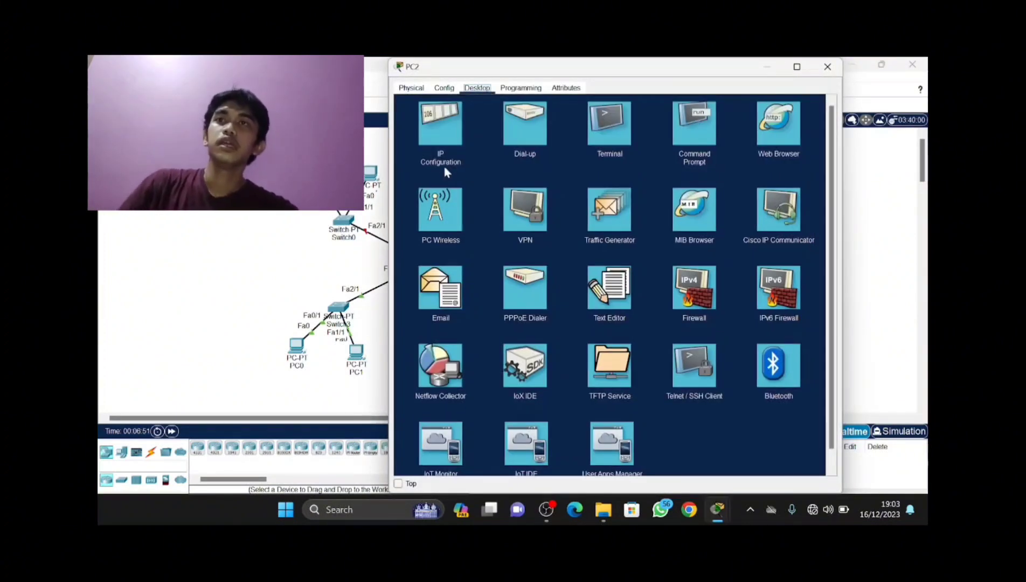
{"action": "left_click", "coordinate": [438, 138]}
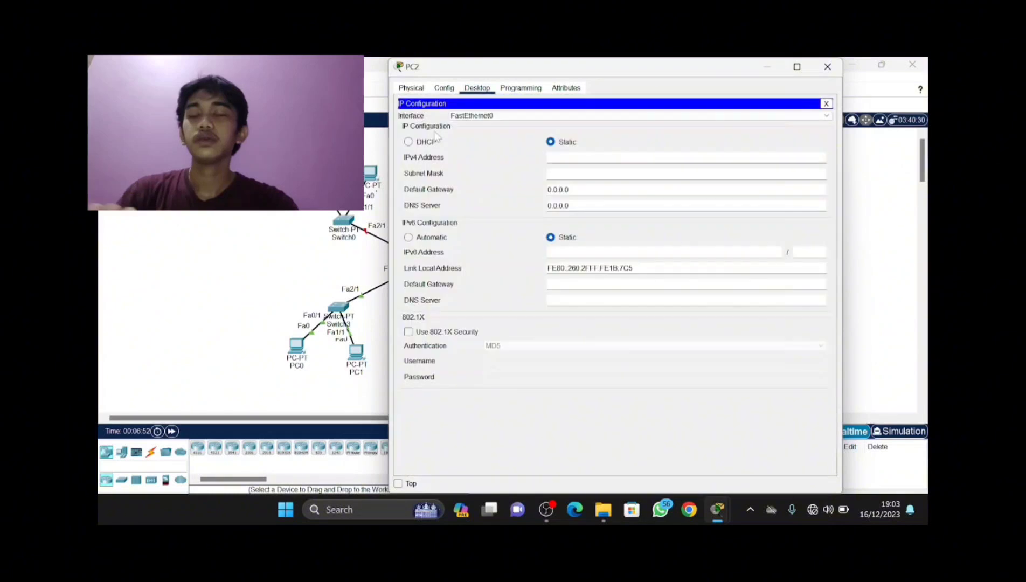
{"action": "left_click", "coordinate": [410, 146]}
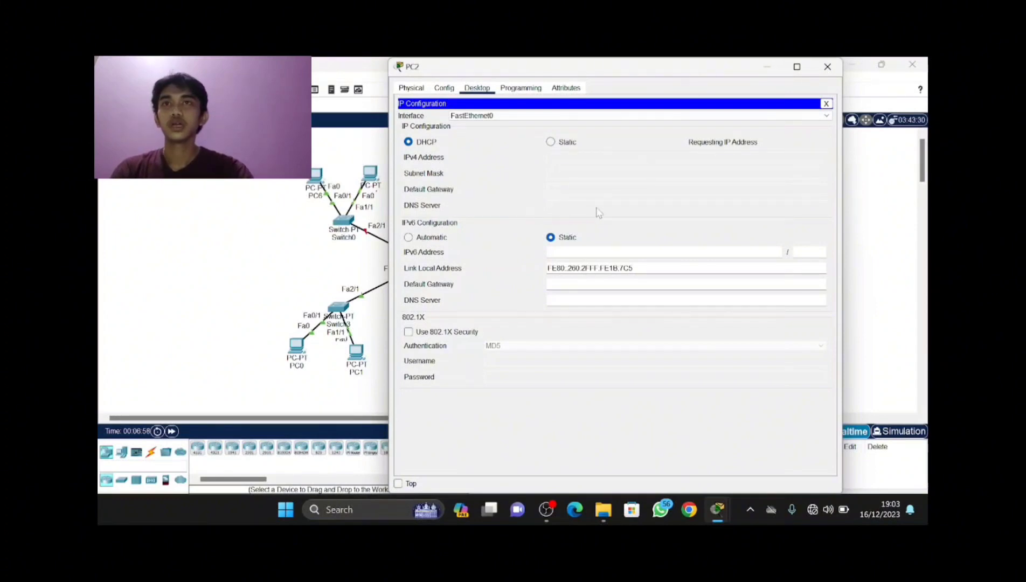
- Repeat PC2's DHCP request by alternating between static and DHCP addressing, ending on DHCP, and close PC2's window
{"action": "left_click", "coordinate": [551, 142]}
{"action": "left_click", "coordinate": [408, 142]}
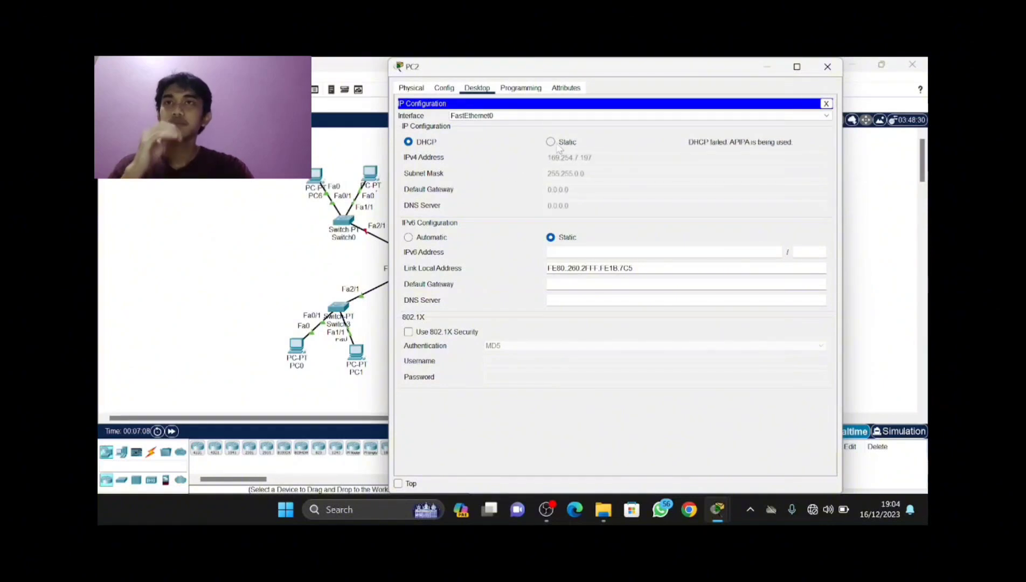
{"action": "left_click", "coordinate": [551, 141]}
{"action": "left_click", "coordinate": [409, 143]}
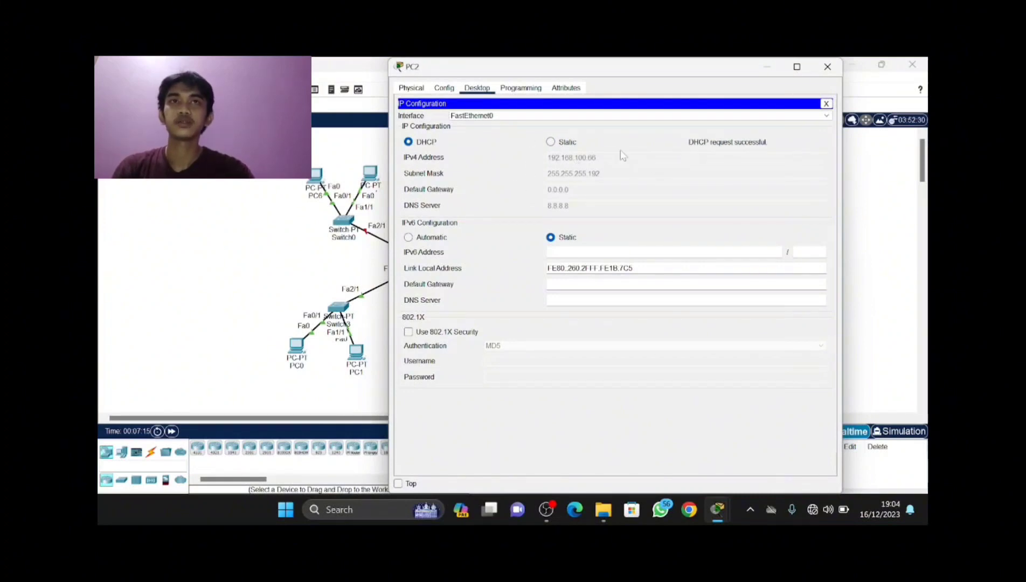
{"action": "left_click", "coordinate": [827, 67]}
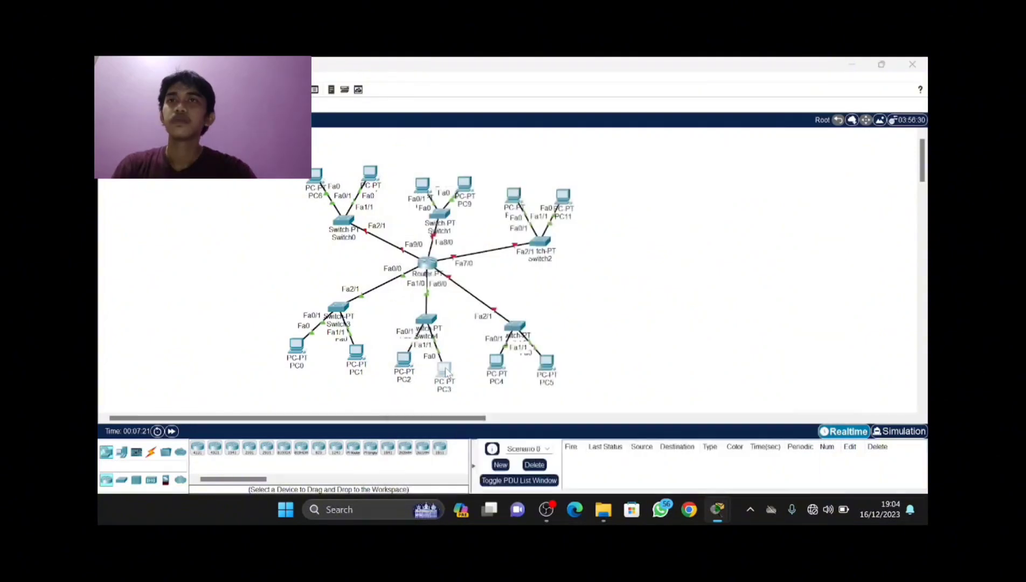
- Set PC3's IP configuration to DHCP and close its window
{"action": "left_click", "coordinate": [447, 371]}
{"action": "left_click", "coordinate": [465, 91]}
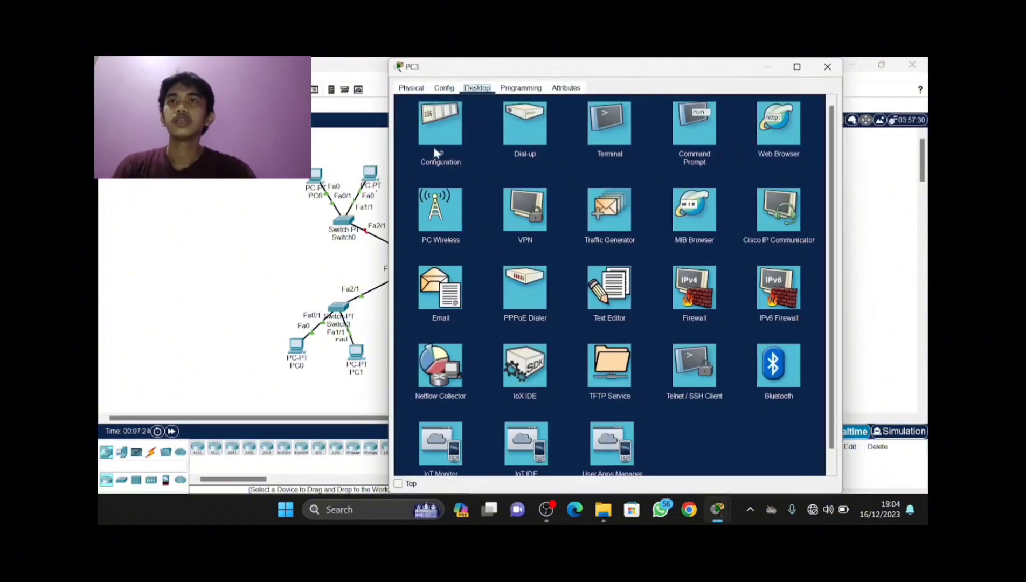
{"action": "left_click", "coordinate": [433, 151]}
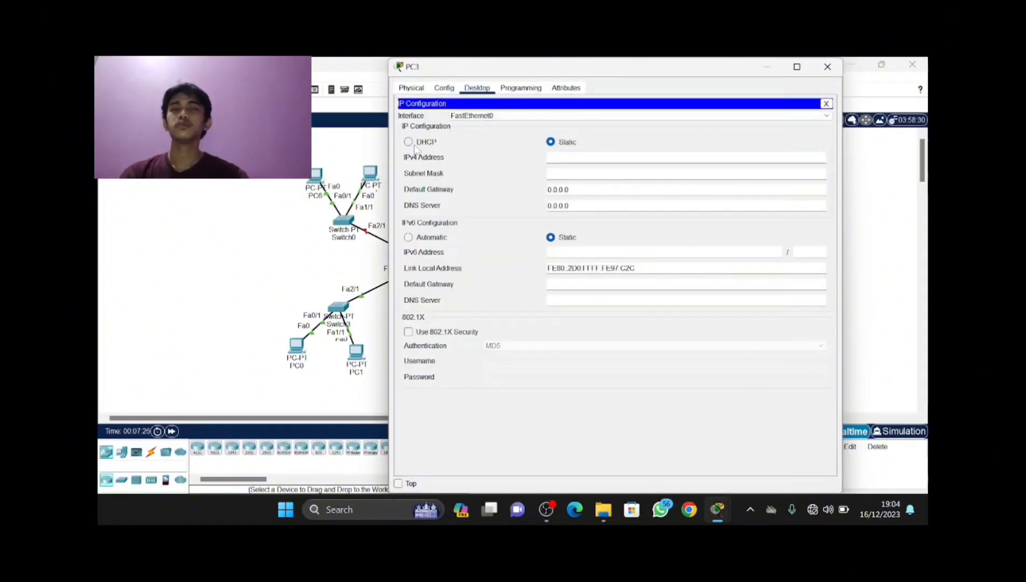
{"action": "left_click", "coordinate": [416, 144]}
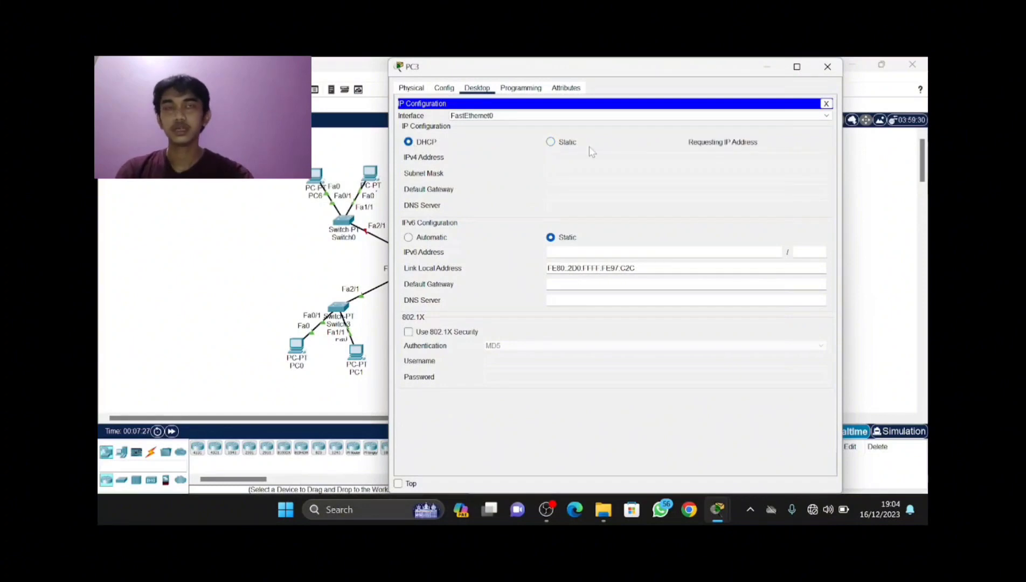
{"action": "left_click", "coordinate": [826, 68]}
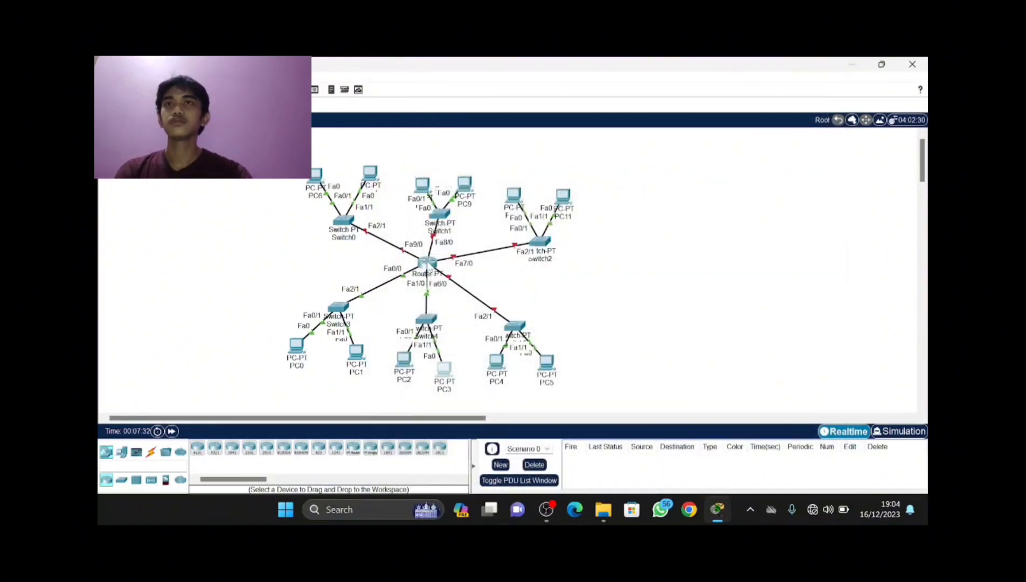
- Reopen Router0's command line and exit the interface and global configuration modes
{"action": "left_click", "coordinate": [427, 263]}
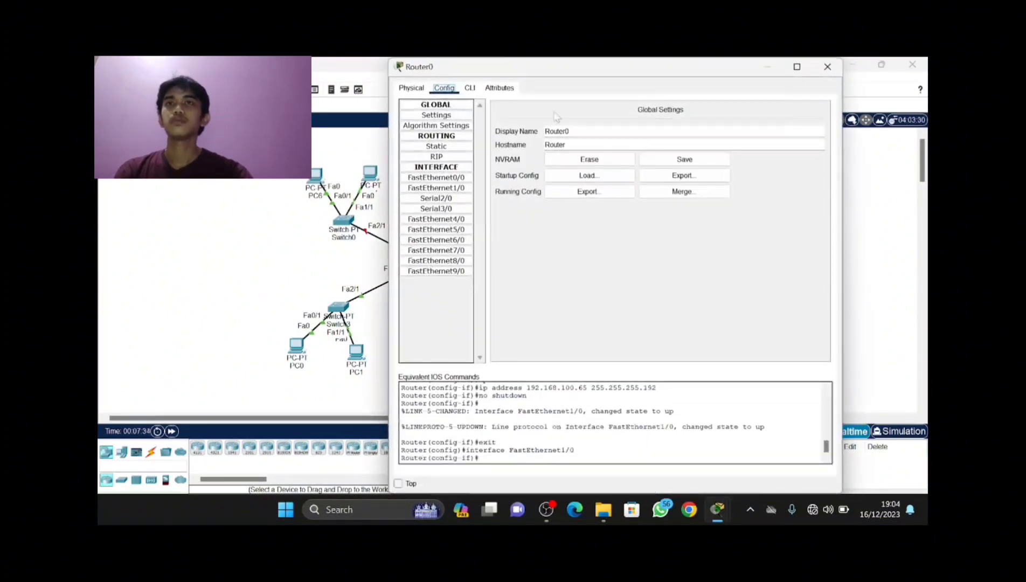
{"action": "left_click", "coordinate": [469, 89]}
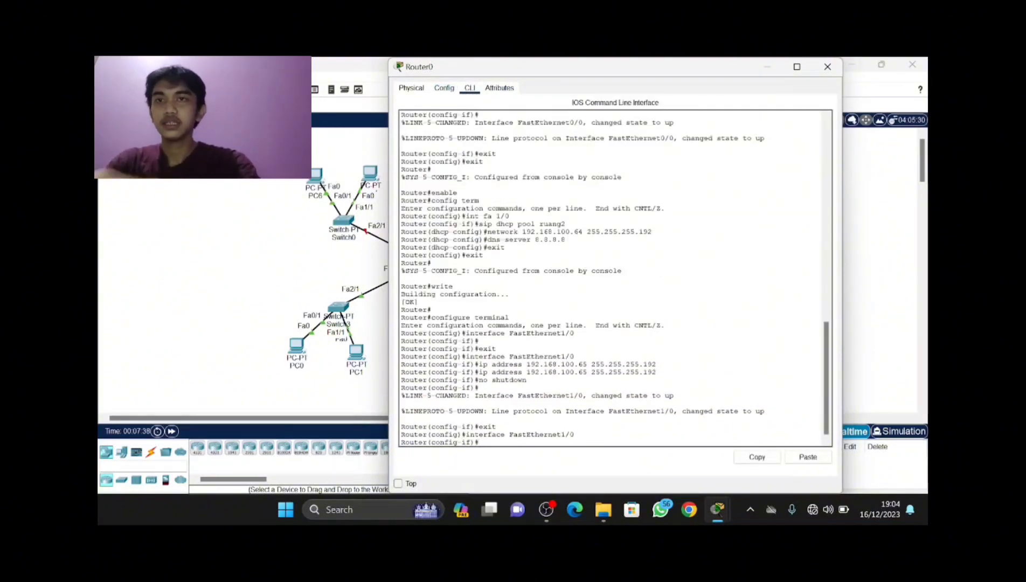
{"action": "type", "text": "exi"}
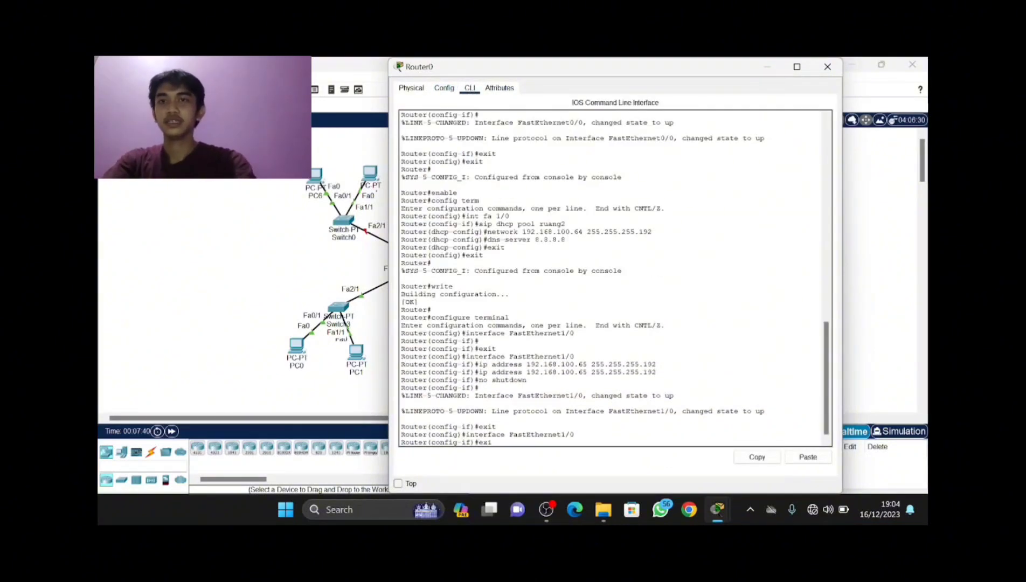
{"action": "type", "text": "t"}
{"action": "key", "text": "Return"}
{"action": "type", "text": "exi"}
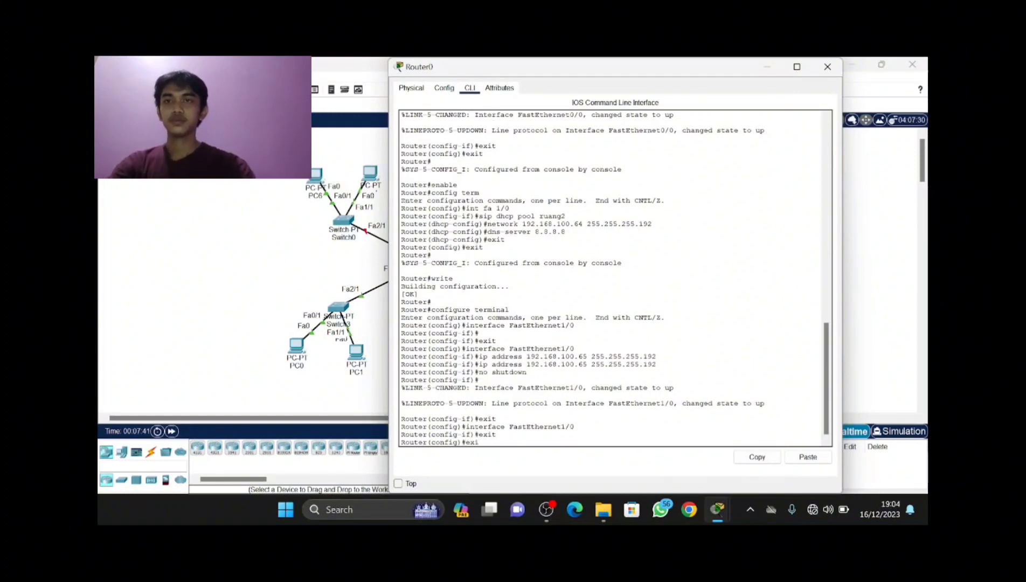
{"action": "type", "text": "t"}
{"action": "key", "text": "Return"}
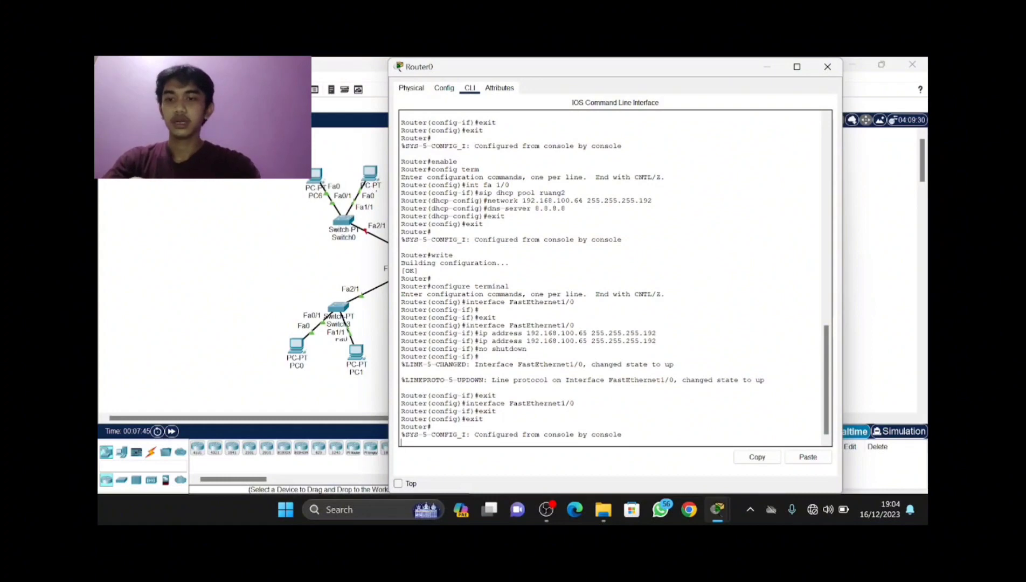
- Run the enable command on Router0 to begin another configuration session
{"action": "key", "text": "Return"}
{"action": "type", "text": "en"}
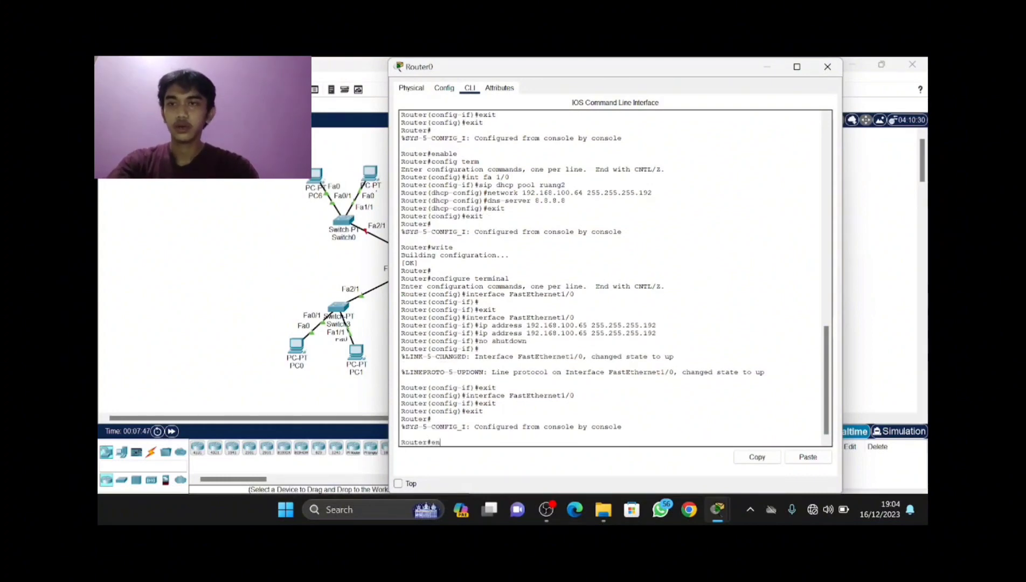
{"action": "type", "text": "able"}
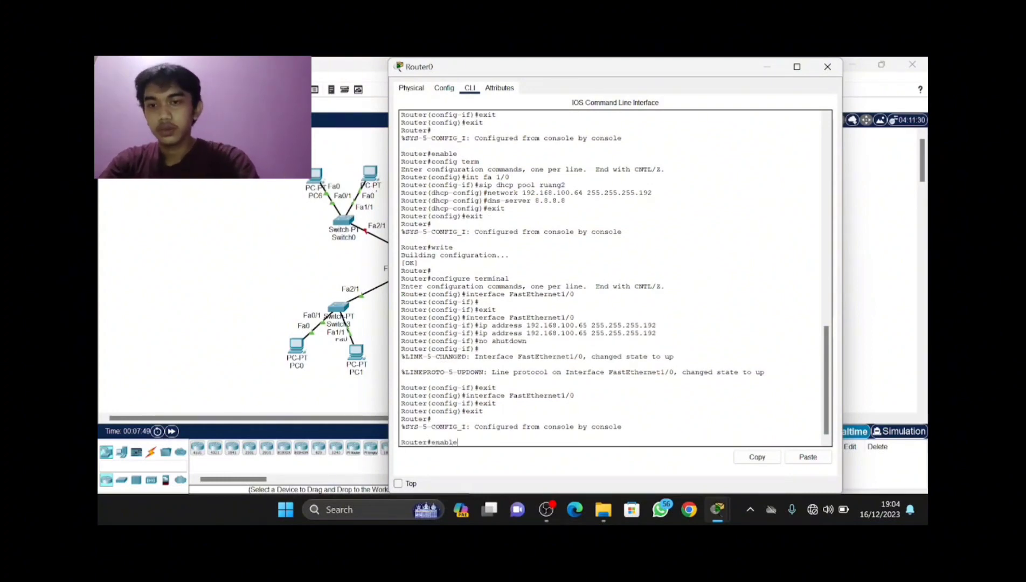
{"action": "key", "text": "Return"}
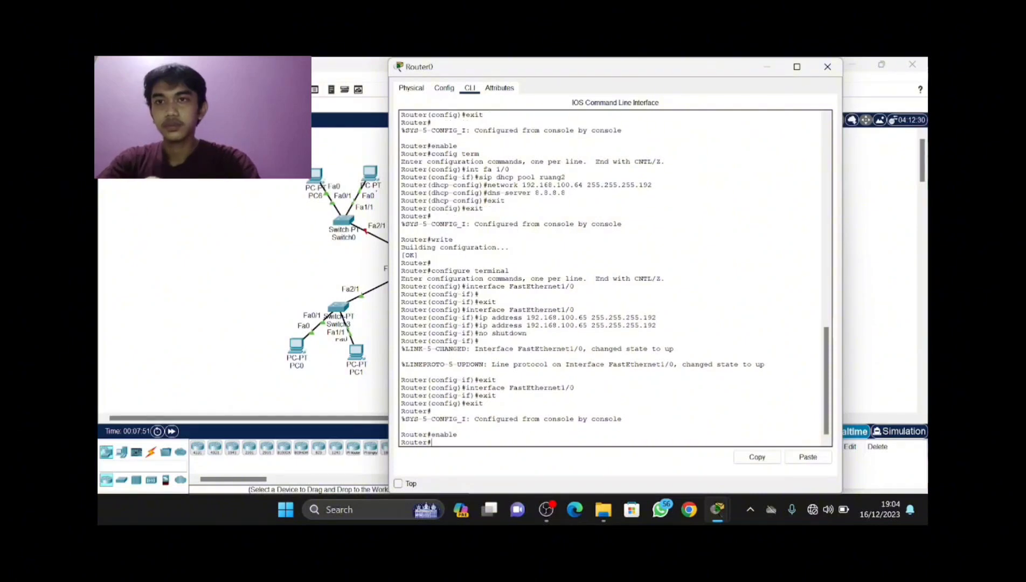
- Enter global configuration mode on Router0 with config term and select interface fa 6/0
{"action": "type", "text": "config"}
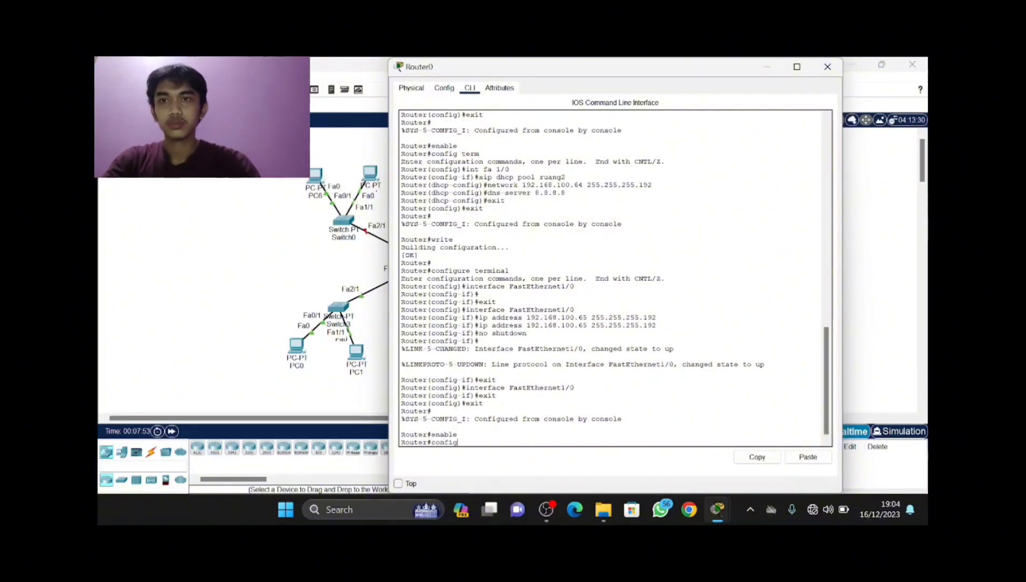
{"action": "type", "text": " term"}
{"action": "key", "text": "Return"}
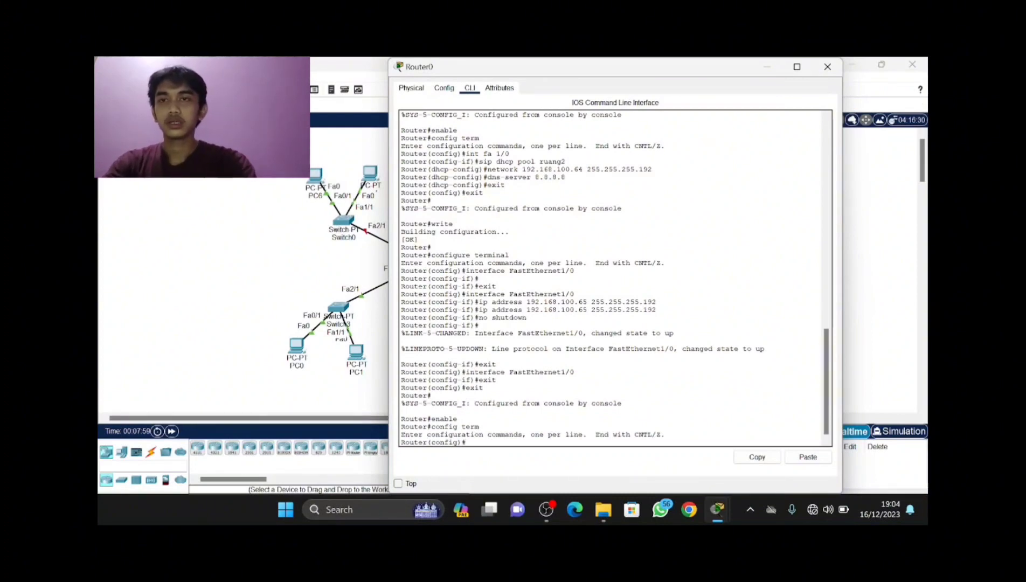
{"action": "type", "text": "i"}
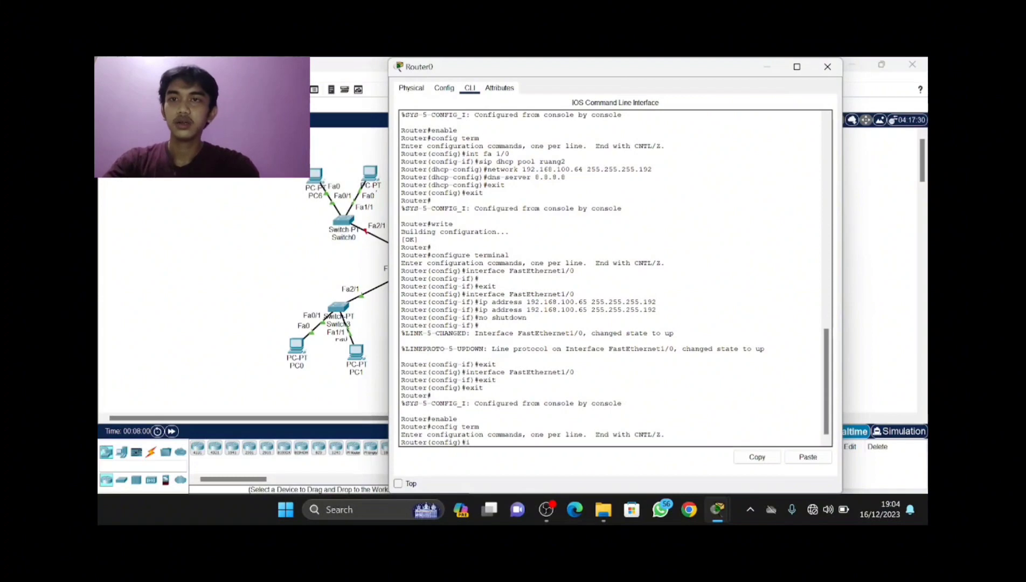
{"action": "type", "text": "nt fa"}
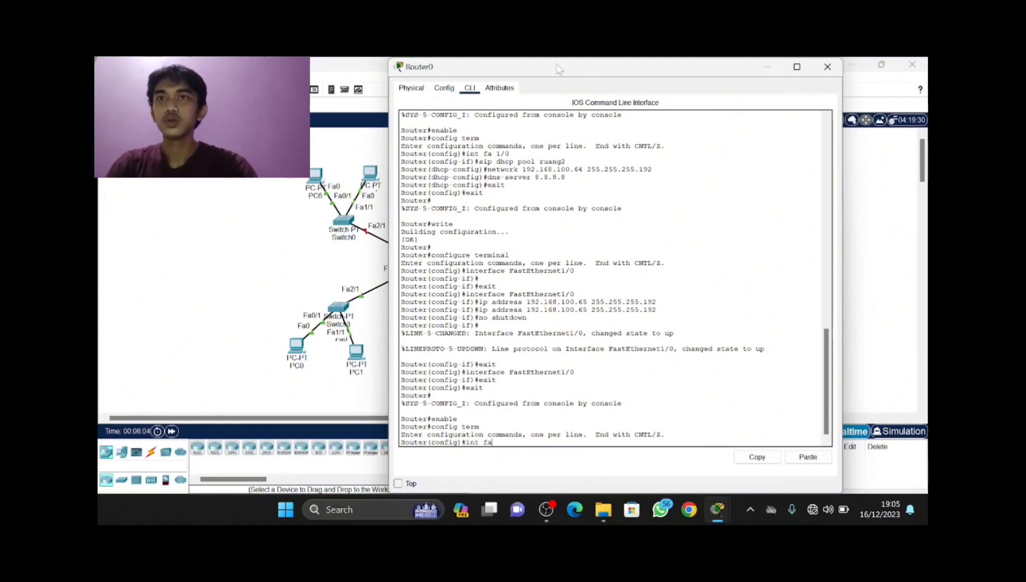
{"action": "left_click_drag", "start_coordinate": [560, 69], "coordinate": [530, 78]}
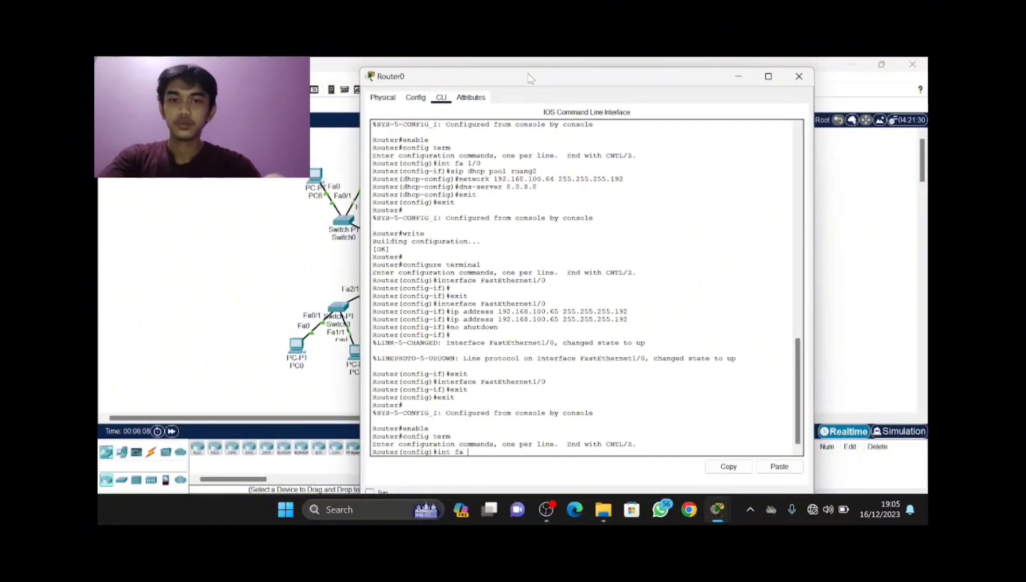
{"action": "type", "text": "6/0"}
{"action": "key", "text": "Return"}
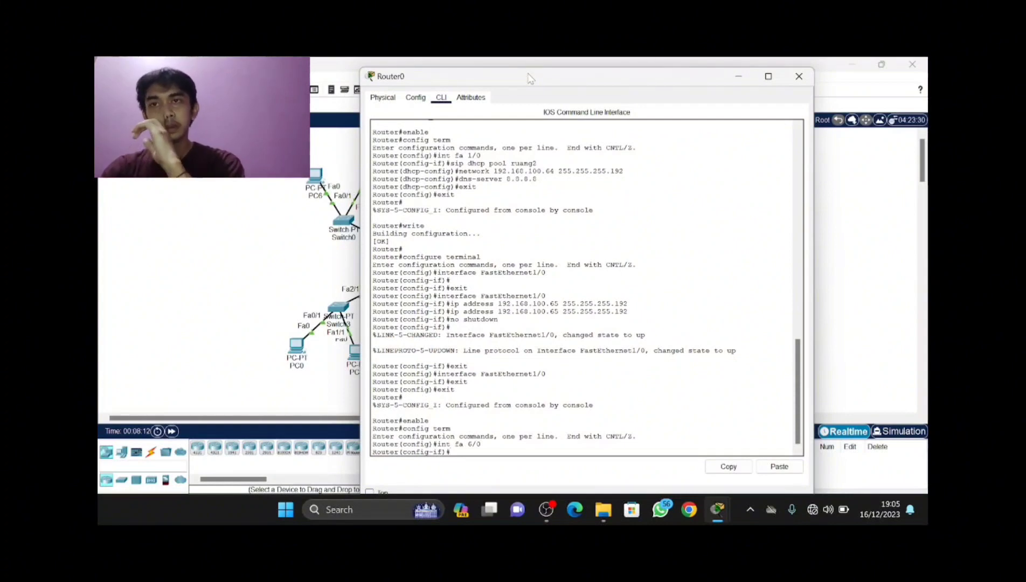
- Create a DHCP pool called ruang3 on Router0
{"action": "type", "text": "ip"}
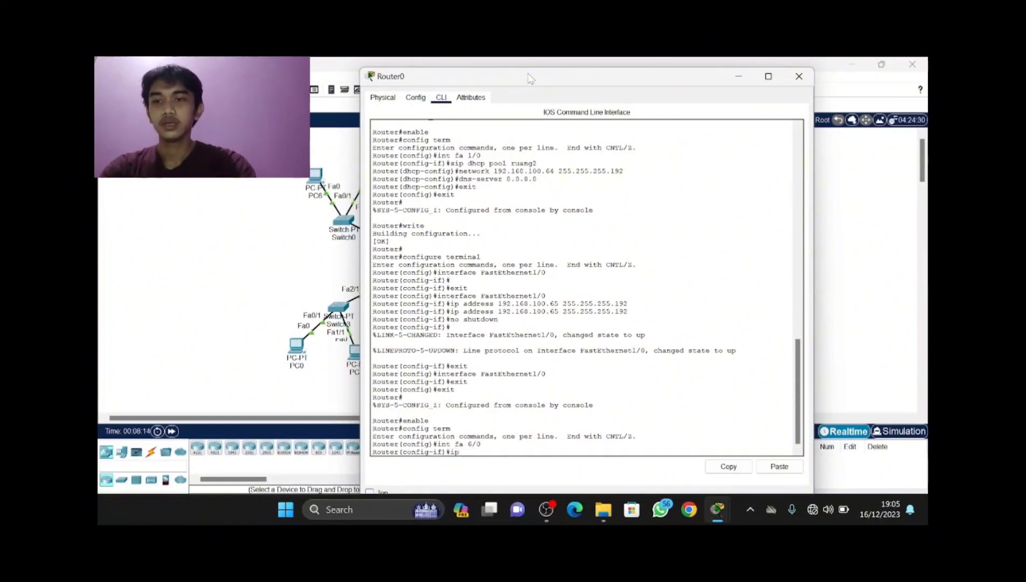
{"action": "type", "text": " dhcp pool"}
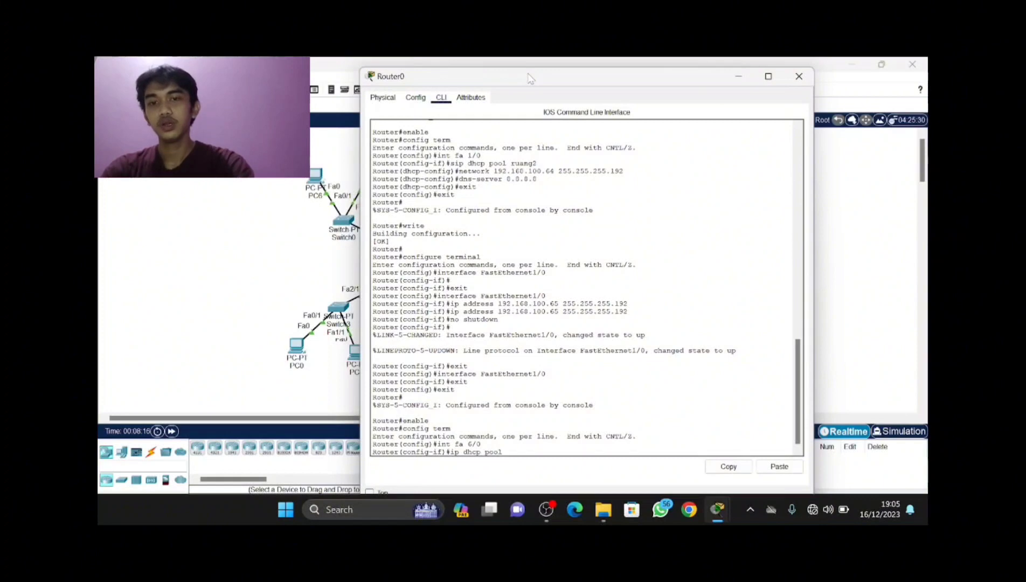
{"action": "type", "text": "ruang3"}
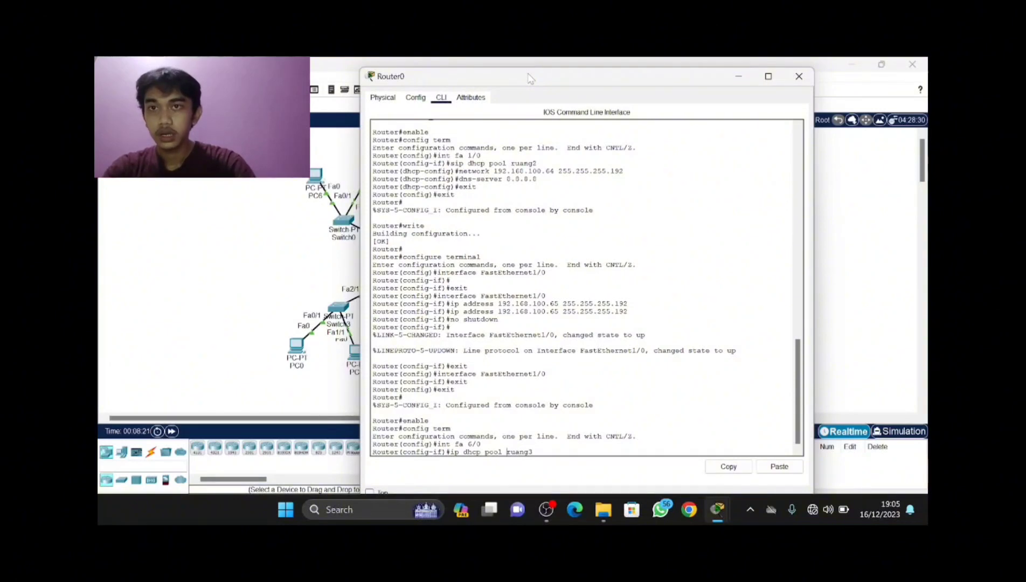
{"action": "key", "text": "Return"}
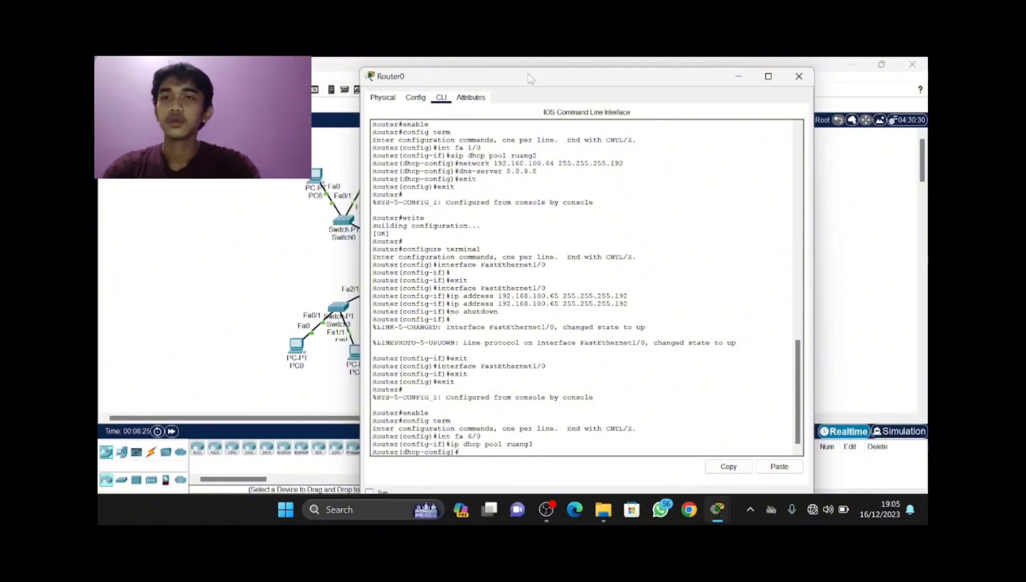
- Assign network 192.168.100.128 with mask 255.255.255.224 to the ruang3 DHCP pool
{"action": "type", "text": "netw"}
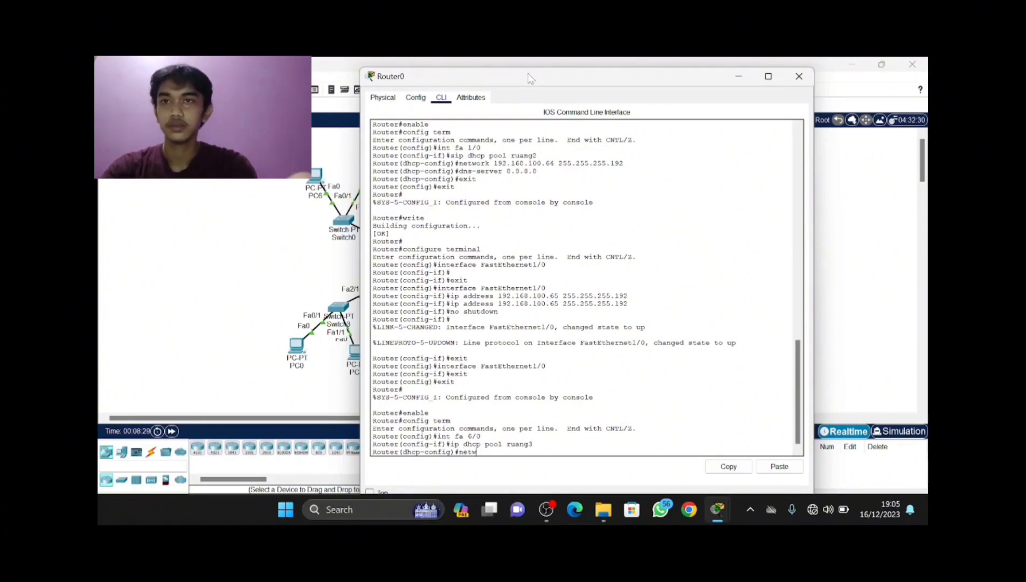
{"action": "type", "text": "ork"}
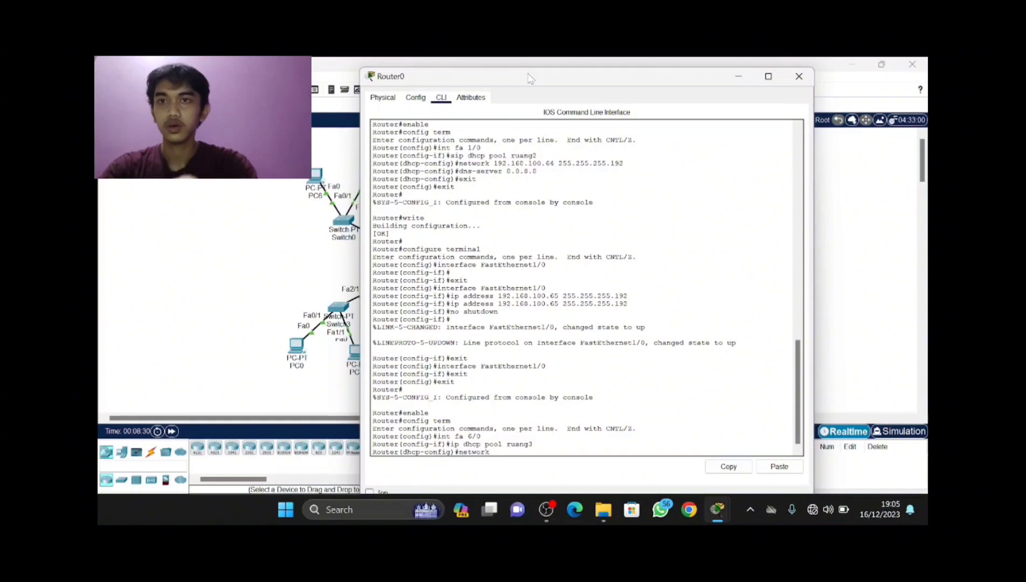
{"action": "type", "text": " 192"}
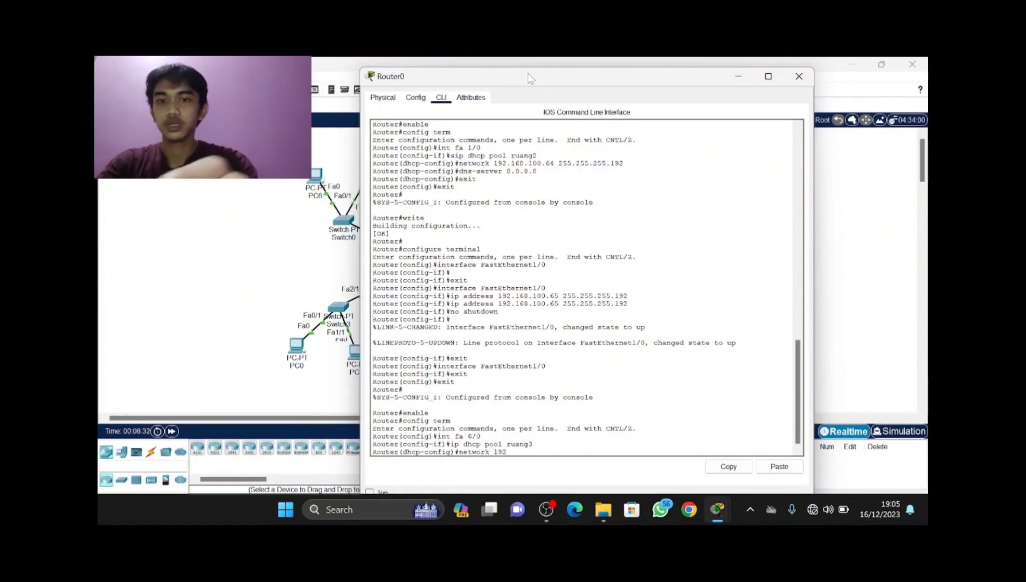
{"action": "type", "text": ".168"}
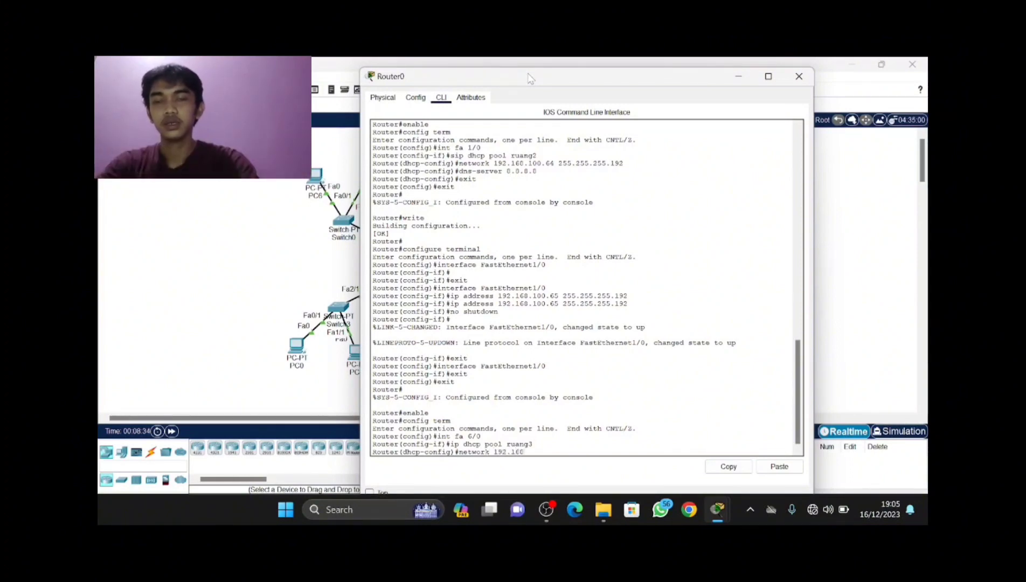
{"action": "type", "text": ".100.128 255.255.255.224"}
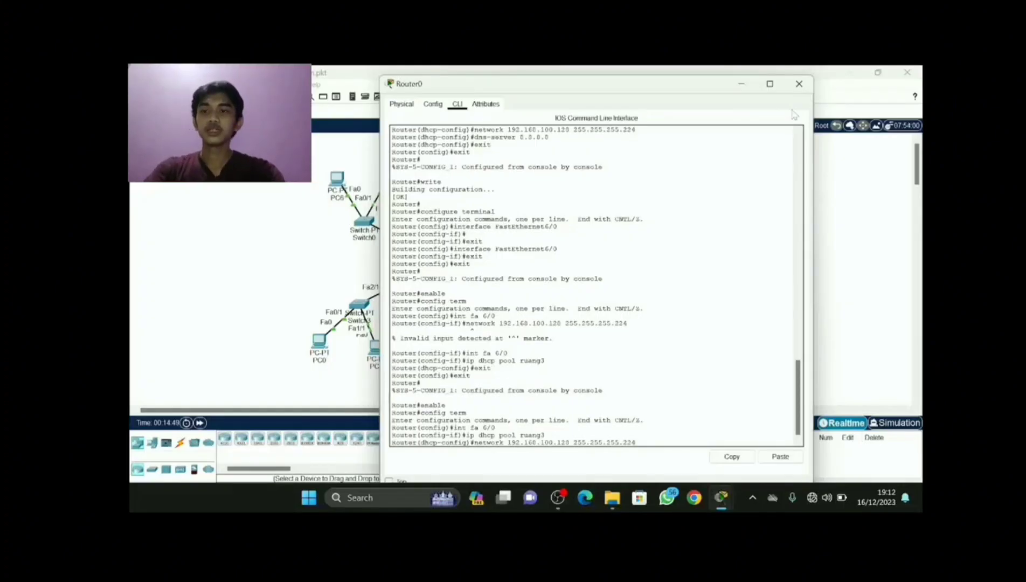
{"action": "key", "text": "Return"}
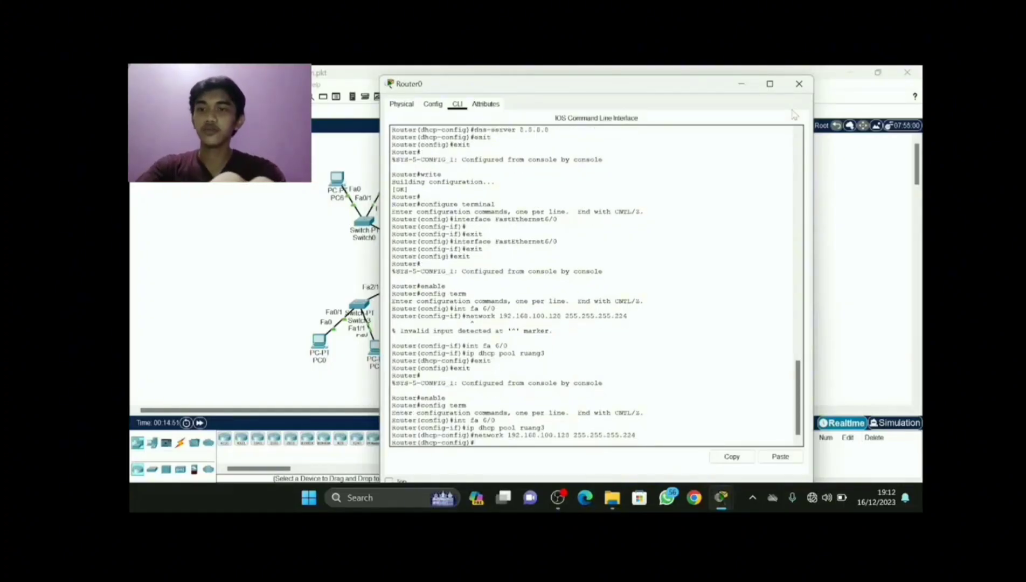
- Set the ruang3 pool's default router to 192.168.100.129
{"action": "type", "text": "defaul"}
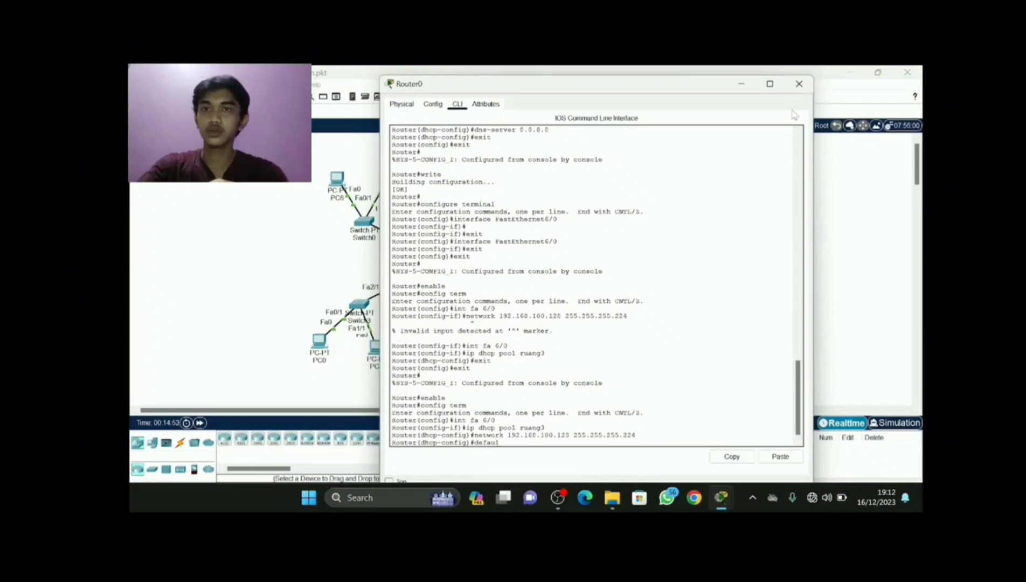
{"action": "type", "text": "t-r"}
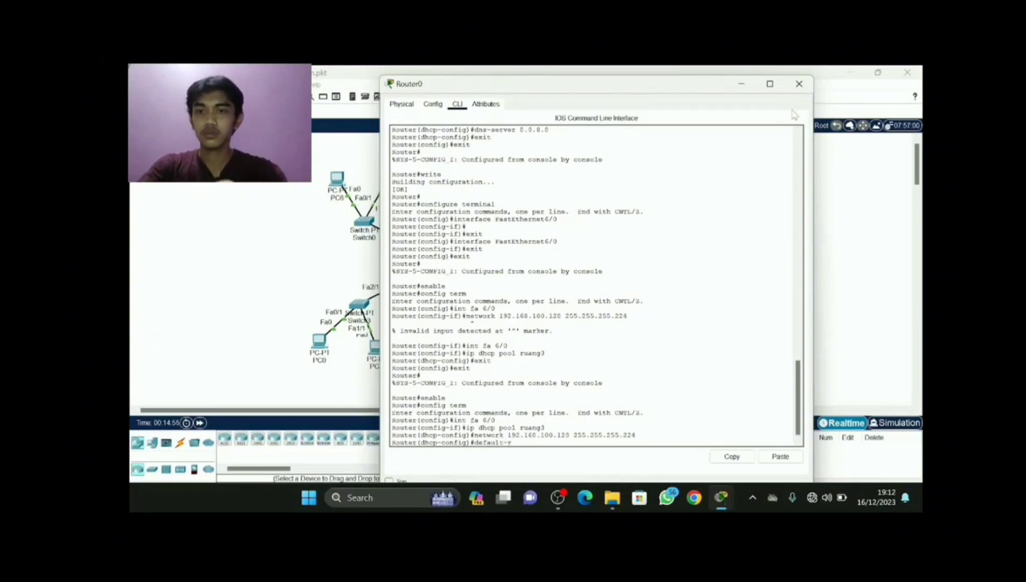
{"action": "type", "text": "outer"}
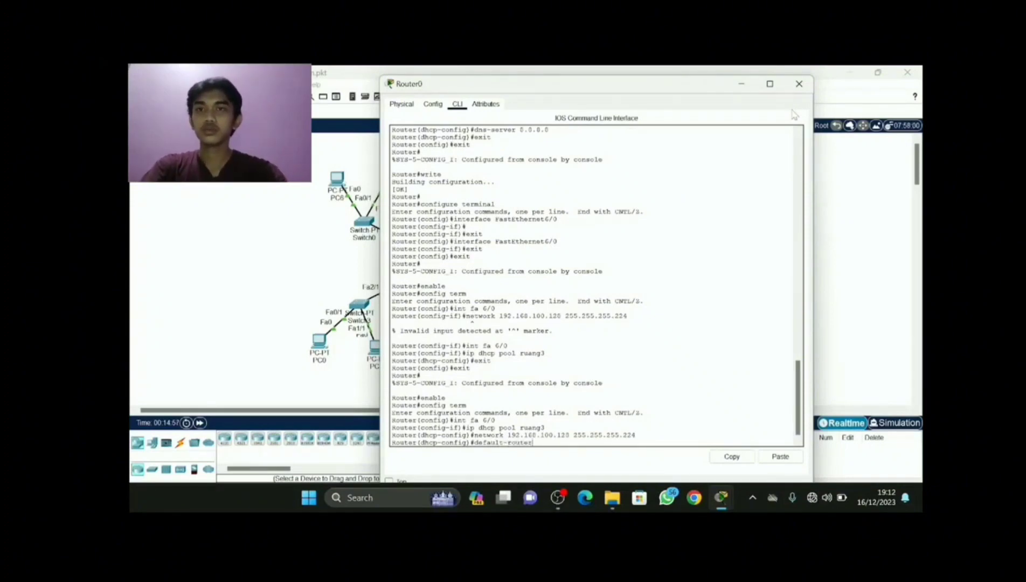
{"action": "type", "text": " 19"}
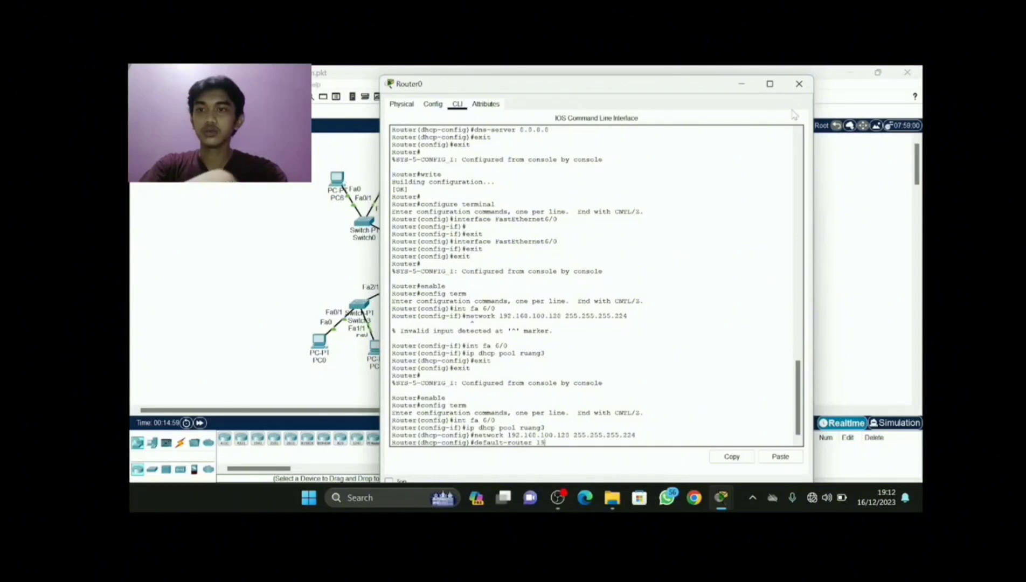
{"action": "type", "text": "2.1"}
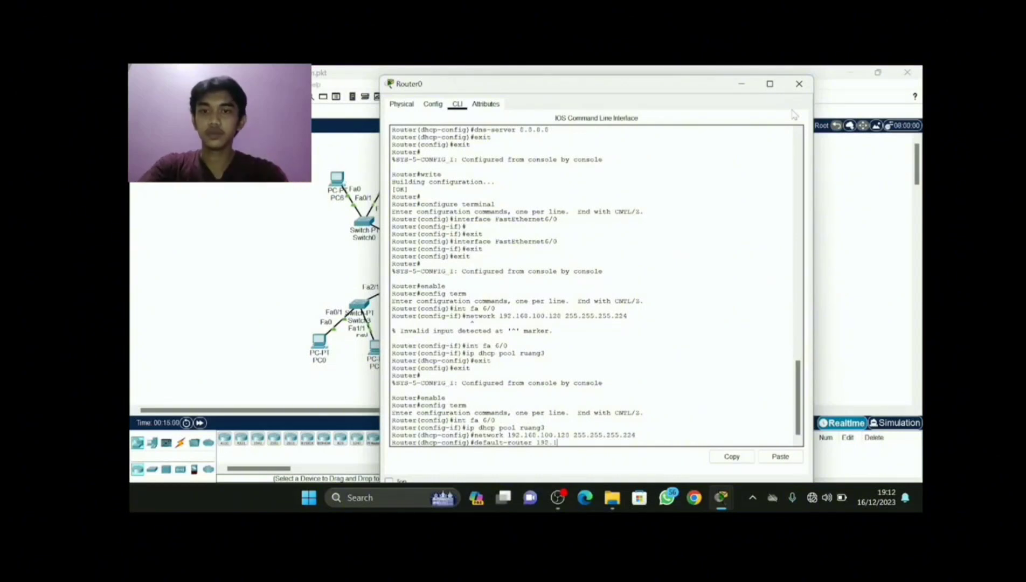
{"action": "type", "text": "68.100"}
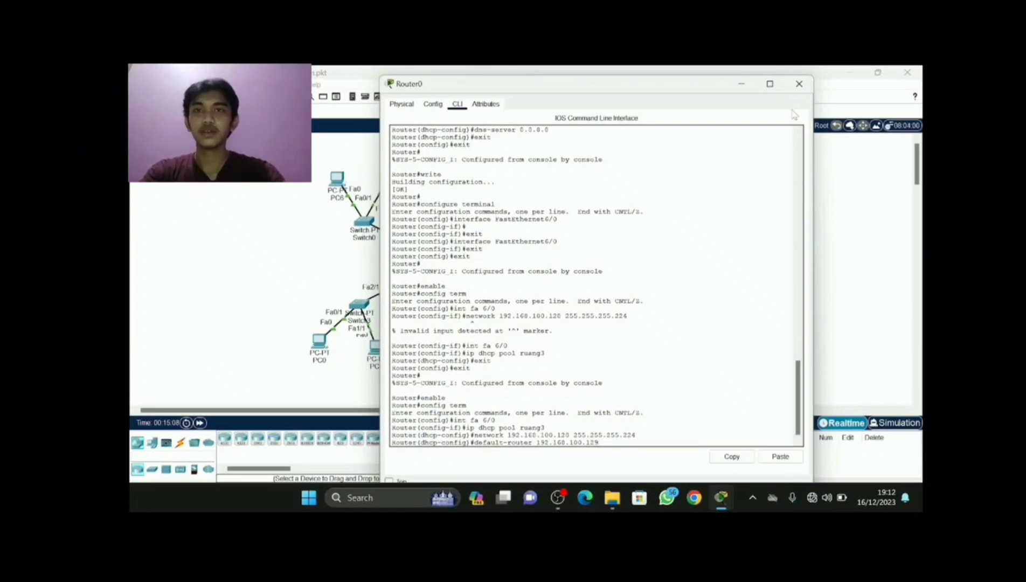
{"action": "type", "text": ".129"}
{"action": "key", "text": "Return"}
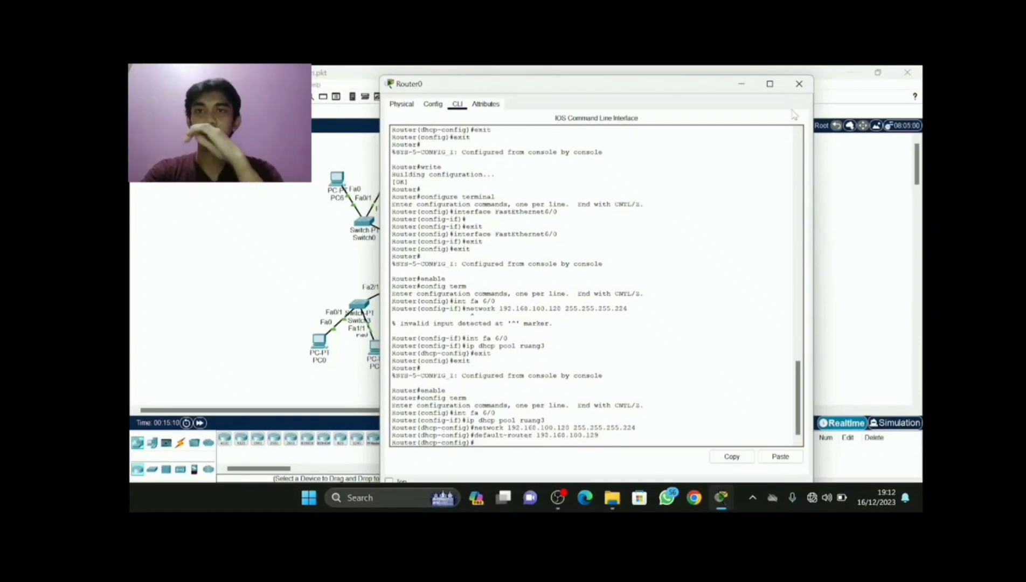
- Set the ruang3 pool's DNS server to 8.8.8.8
{"action": "type", "text": "dn"}
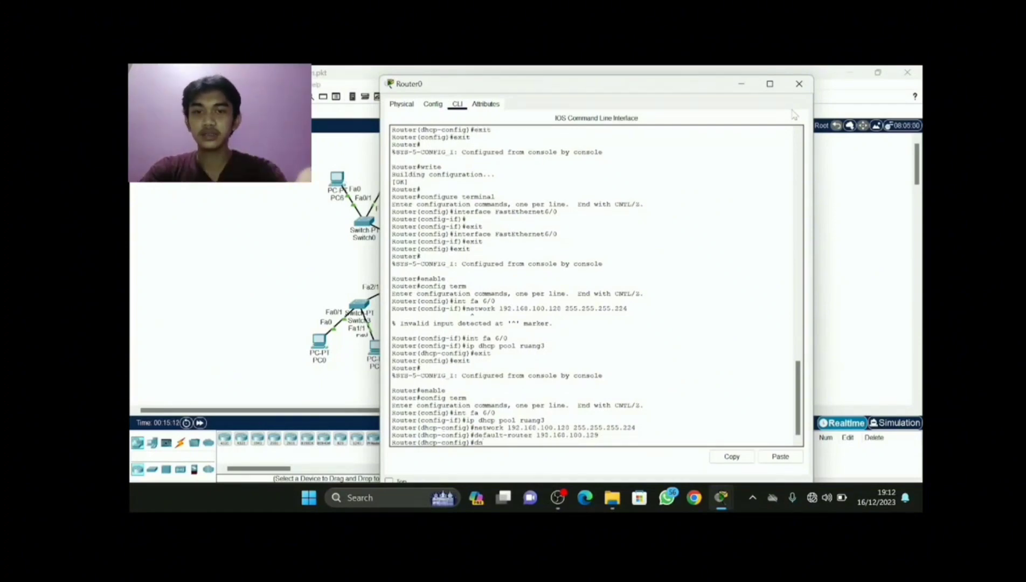
{"action": "type", "text": "s-ser"}
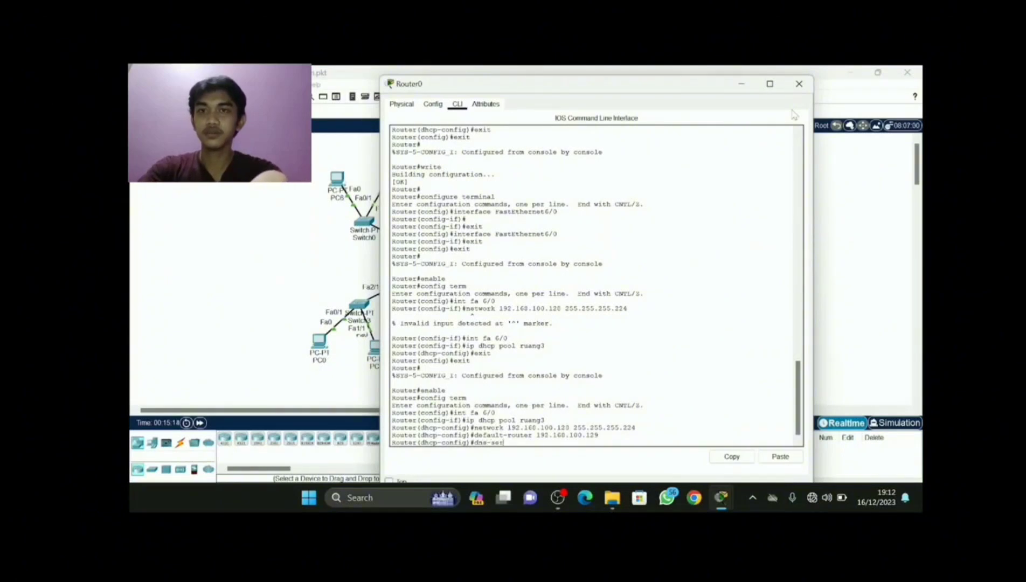
{"action": "type", "text": "ver 8"}
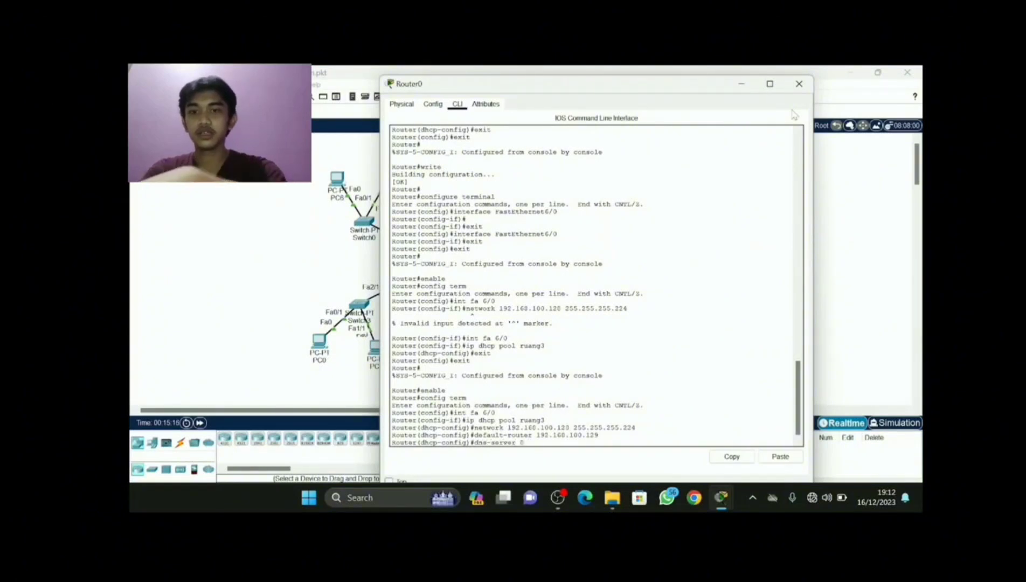
{"action": "type", "text": ".8.8."}
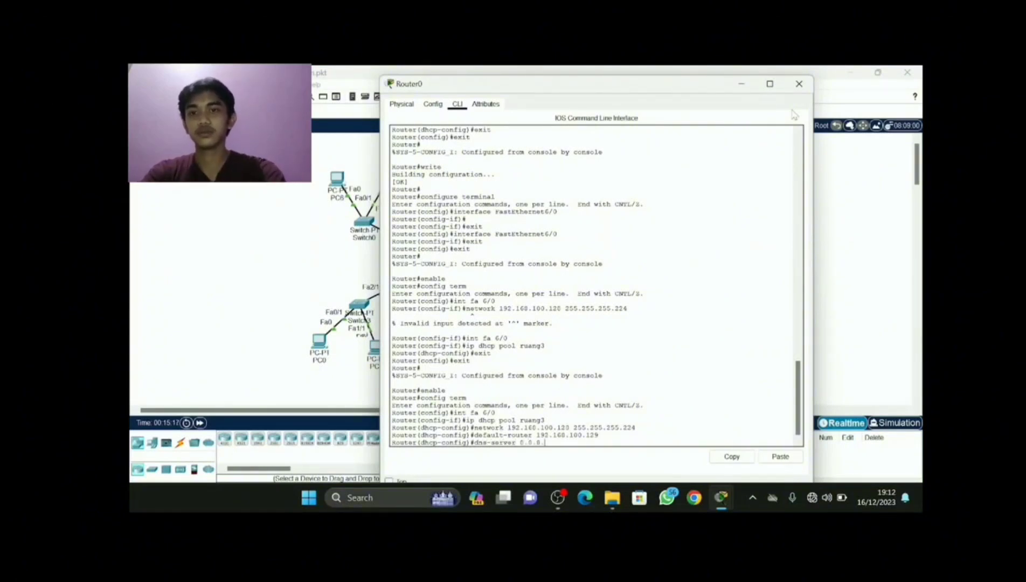
{"action": "type", "text": "8"}
{"action": "key", "text": "Return"}
- Exit the DHCP and global configuration modes and save Router0's configuration with the write command
{"action": "type", "text": "er(dhcp-config)#e"}
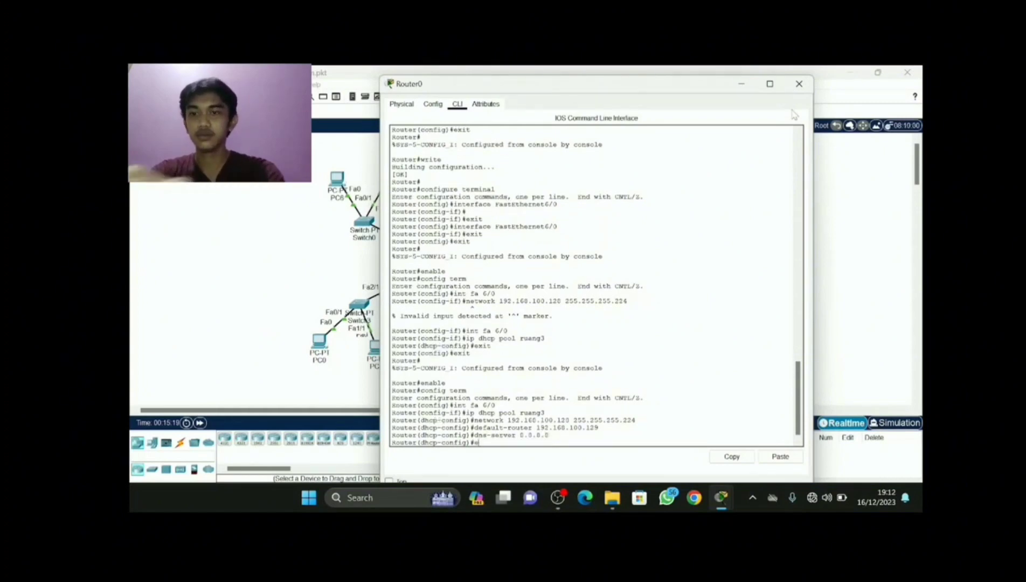
{"action": "type", "text": "xit"}
{"action": "key", "text": "Return"}
{"action": "type", "text": "exit"}
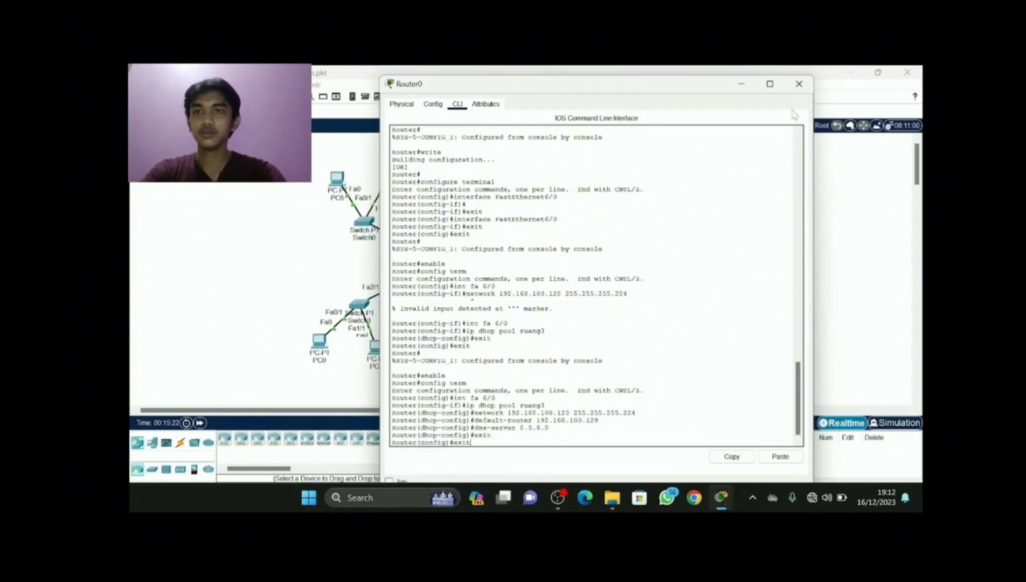
{"action": "key", "text": "Return"}
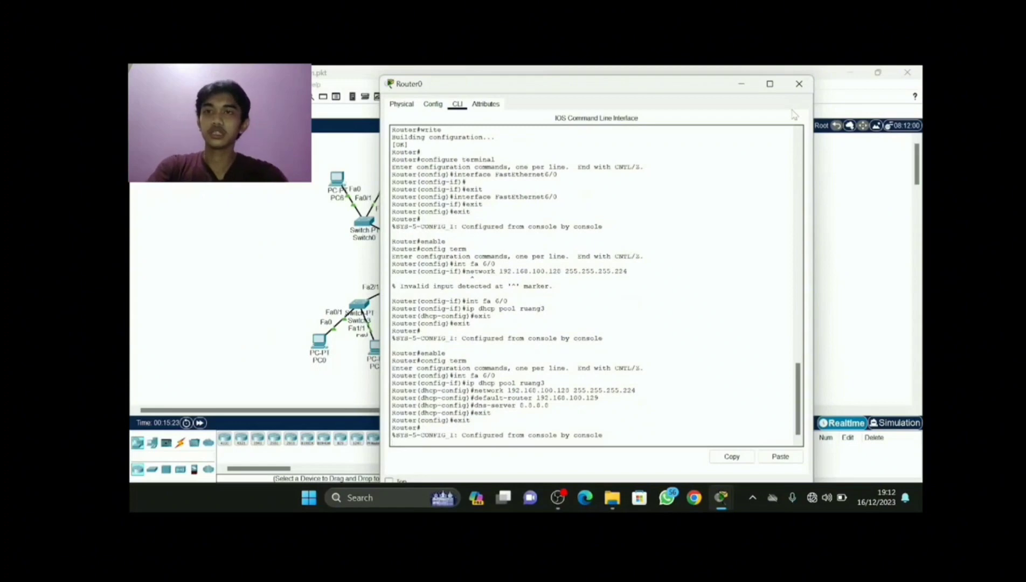
{"action": "key", "text": "Return"}
{"action": "type", "text": "w"}
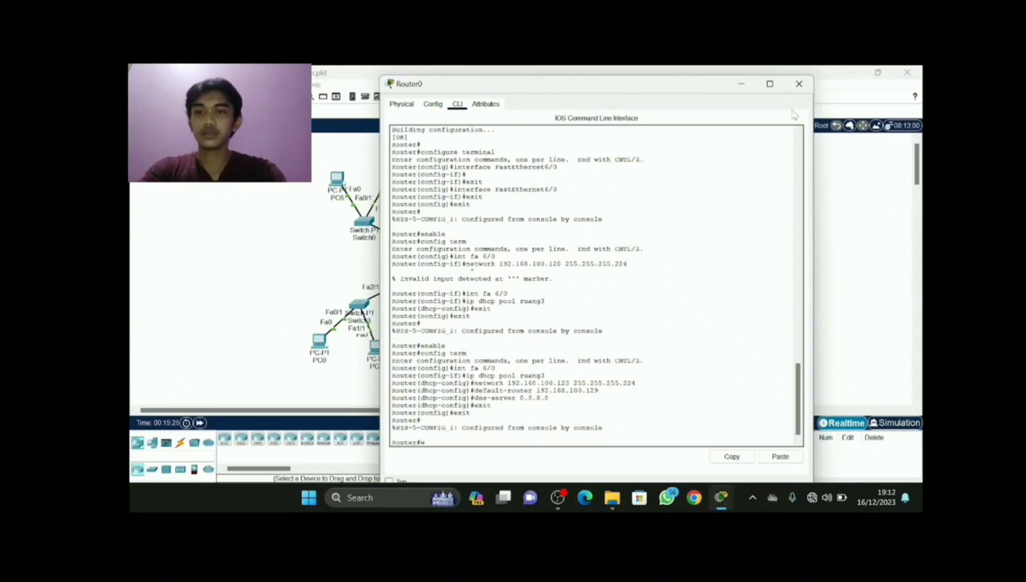
{"action": "type", "text": "rite"}
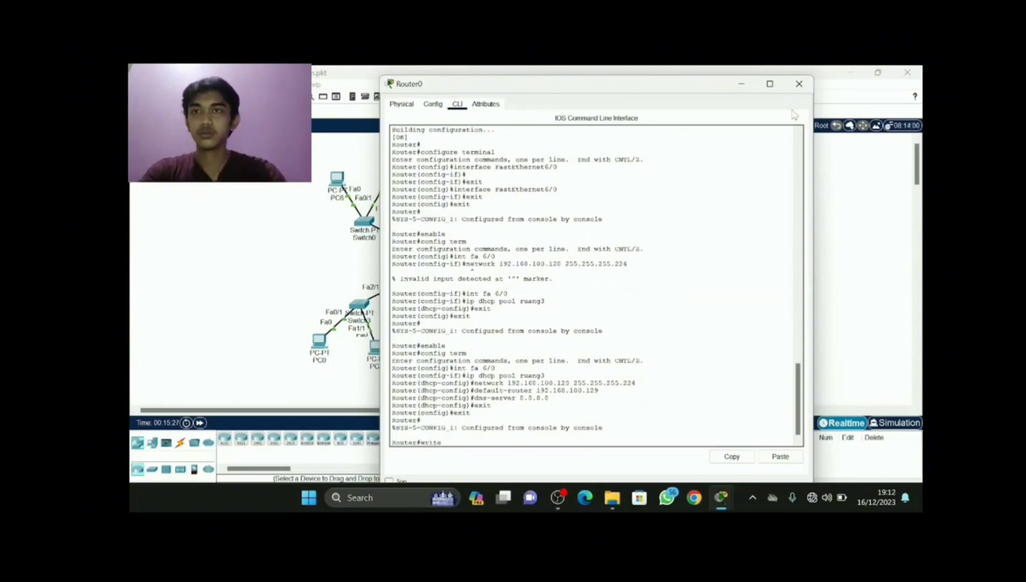
{"action": "key", "text": "Return"}
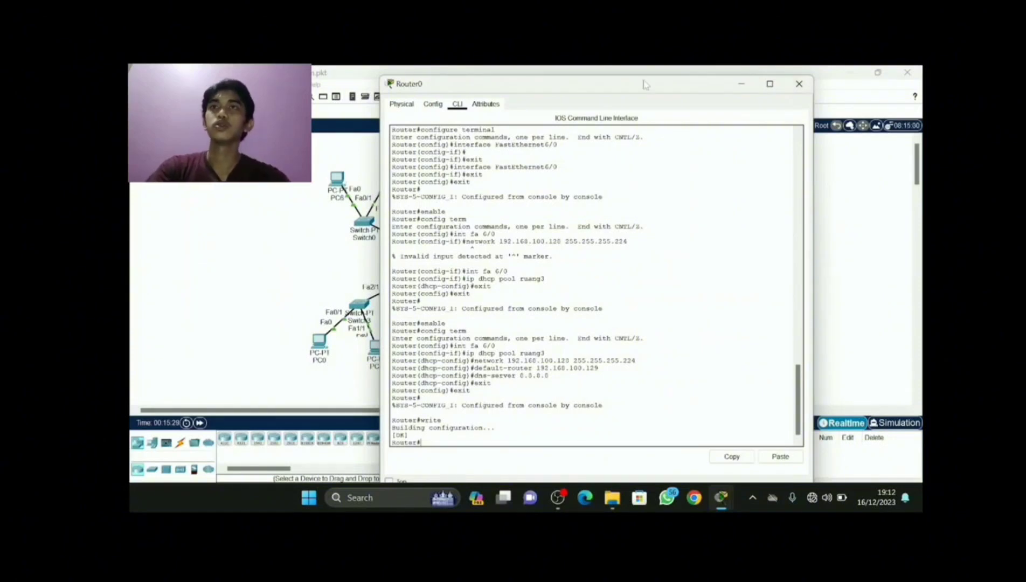
- Set the IPv4 address of Router0's FastEthernet6/0 interface to 192.168.100.129
{"action": "left_click", "coordinate": [432, 105]}
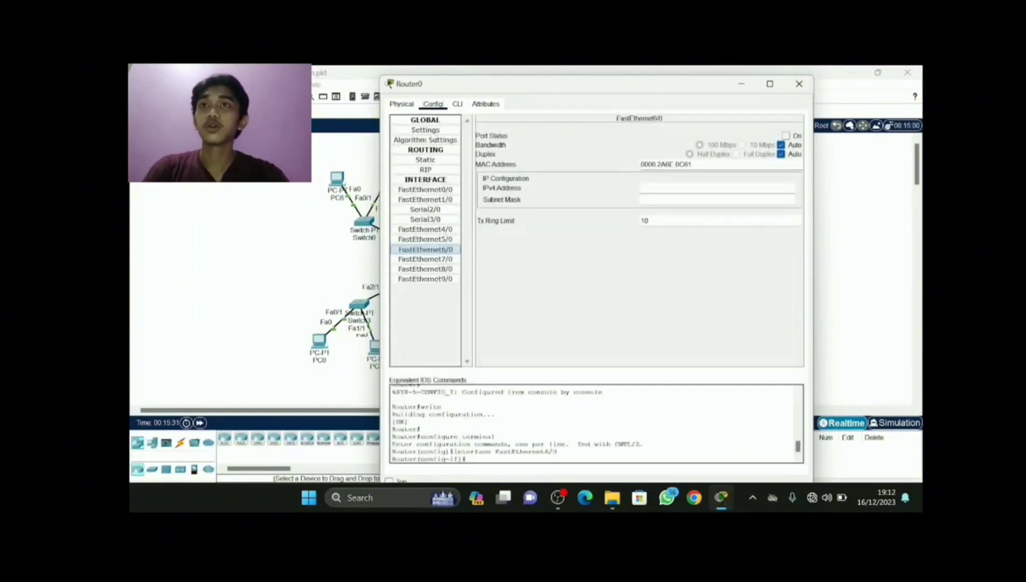
{"action": "left_click", "coordinate": [445, 250]}
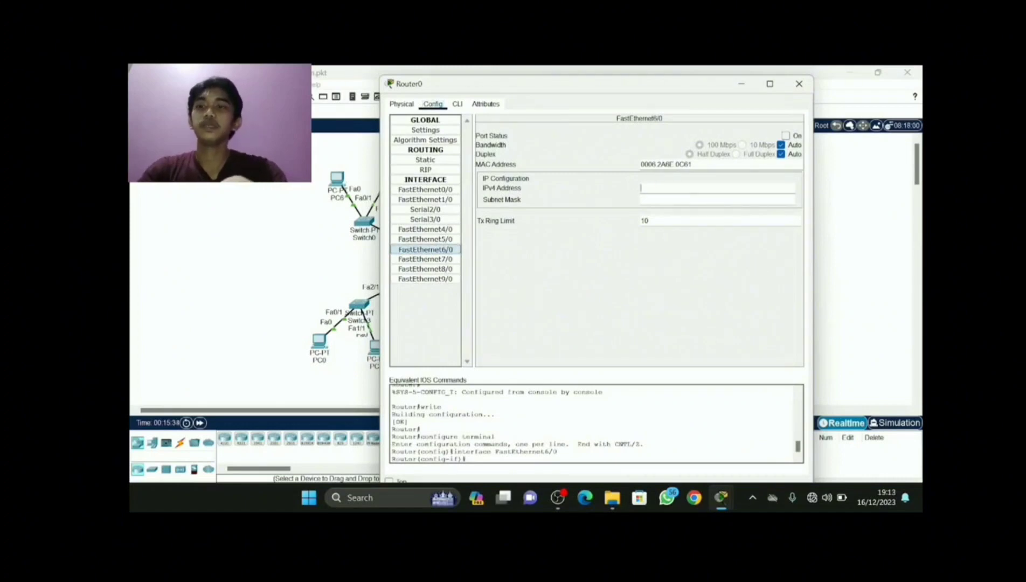
{"action": "type", "text": "192"}
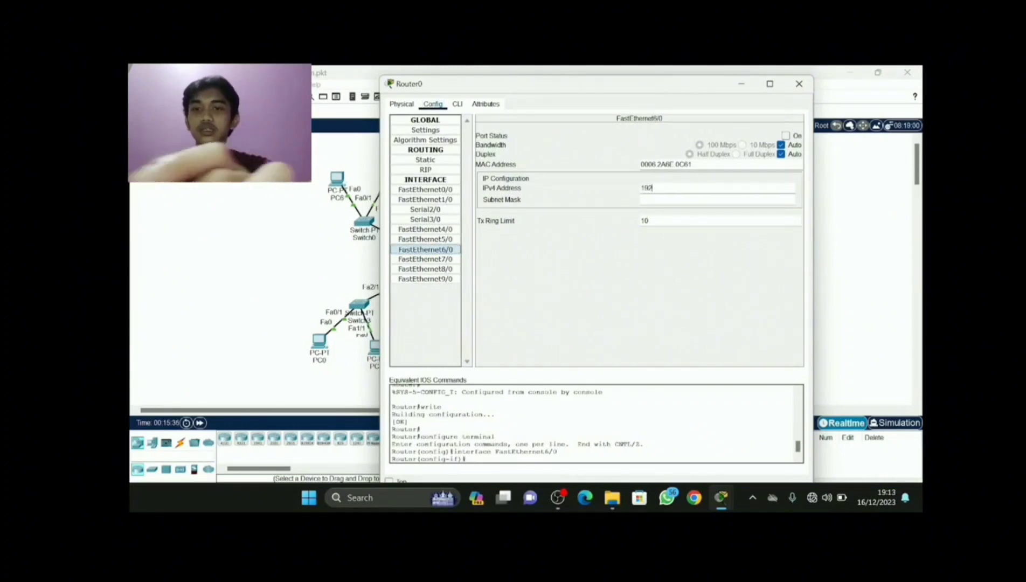
{"action": "type", "text": ".168"}
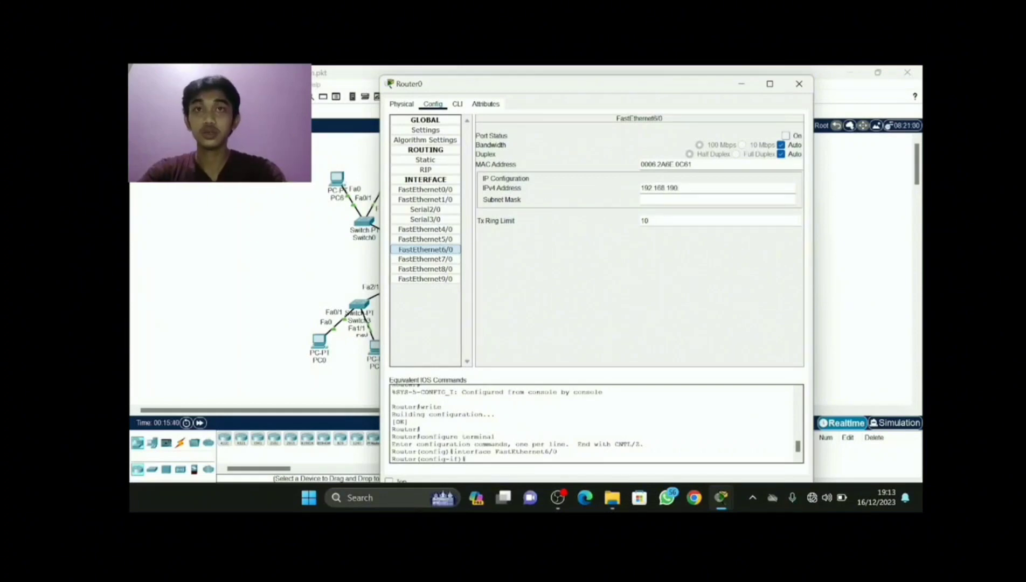
{"action": "type", "text": ".100"}
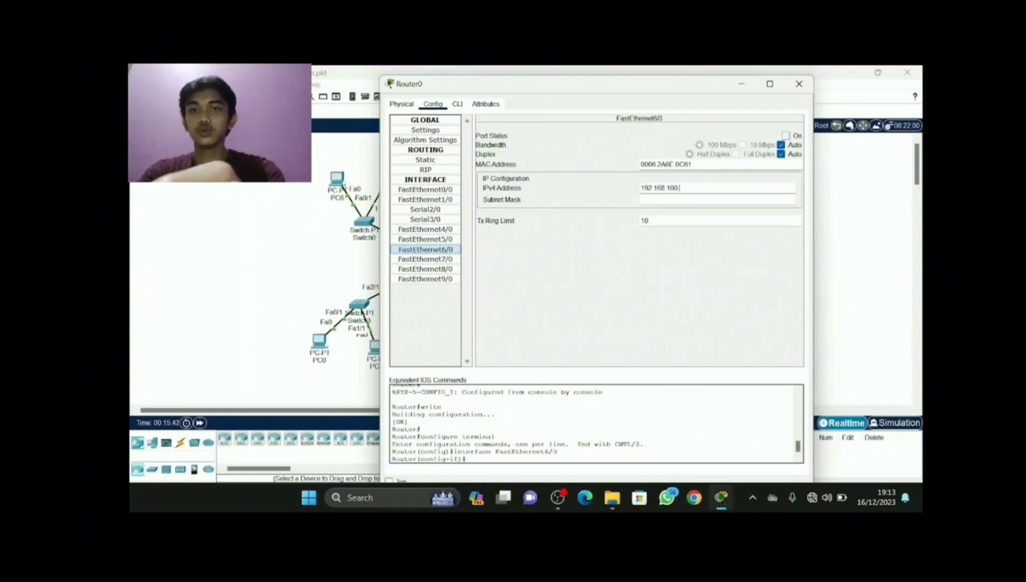
{"action": "type", "text": ".129"}
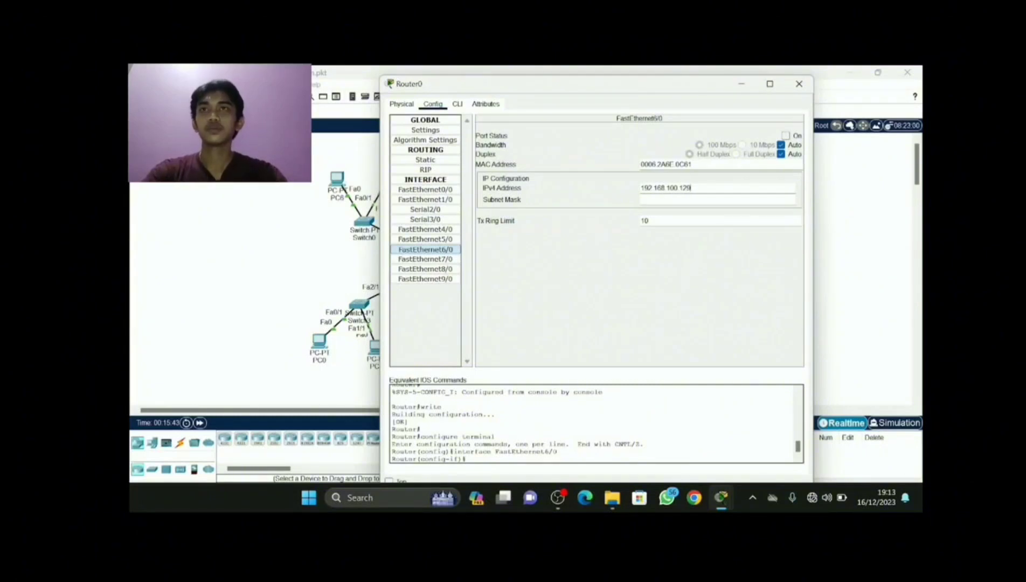
- Set FastEthernet6/0's subnet mask to 255.255.255.224 and switch the port on
{"action": "left_click", "coordinate": [458, 105]}
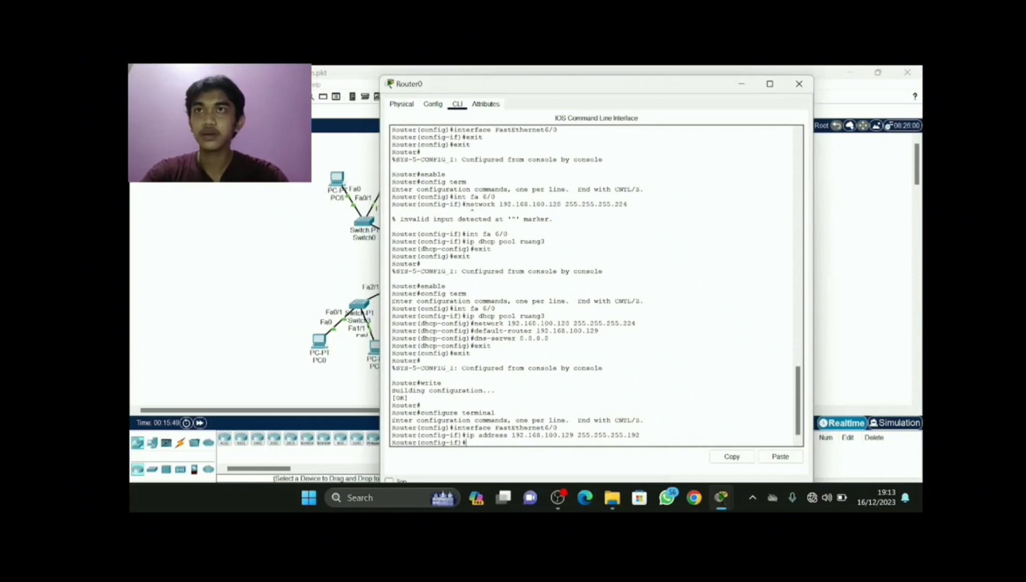
{"action": "left_click", "coordinate": [433, 104]}
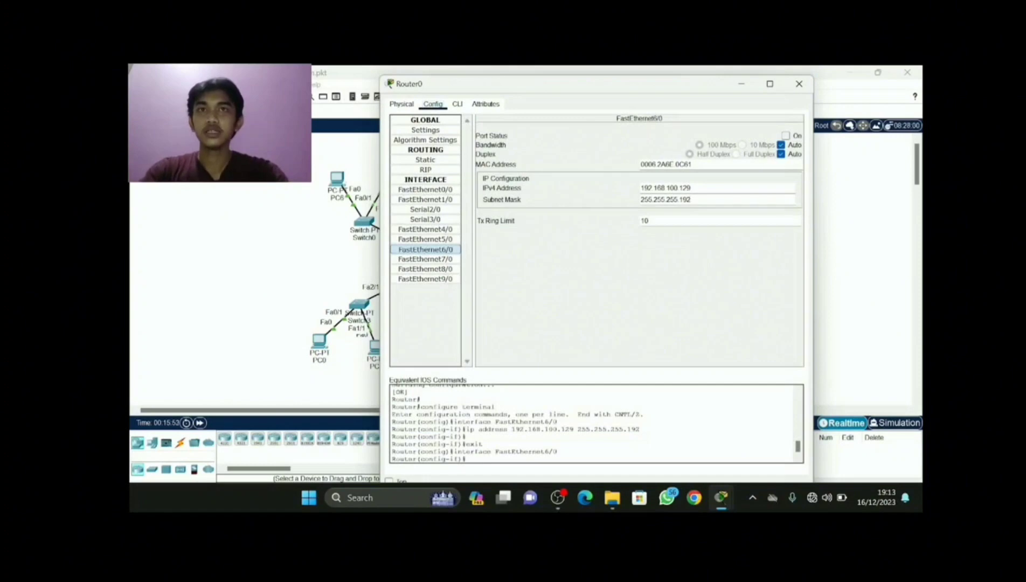
{"action": "key", "text": "BackSpace"}
{"action": "key", "text": "BackSpace"}
{"action": "key", "text": "BackSpace"}
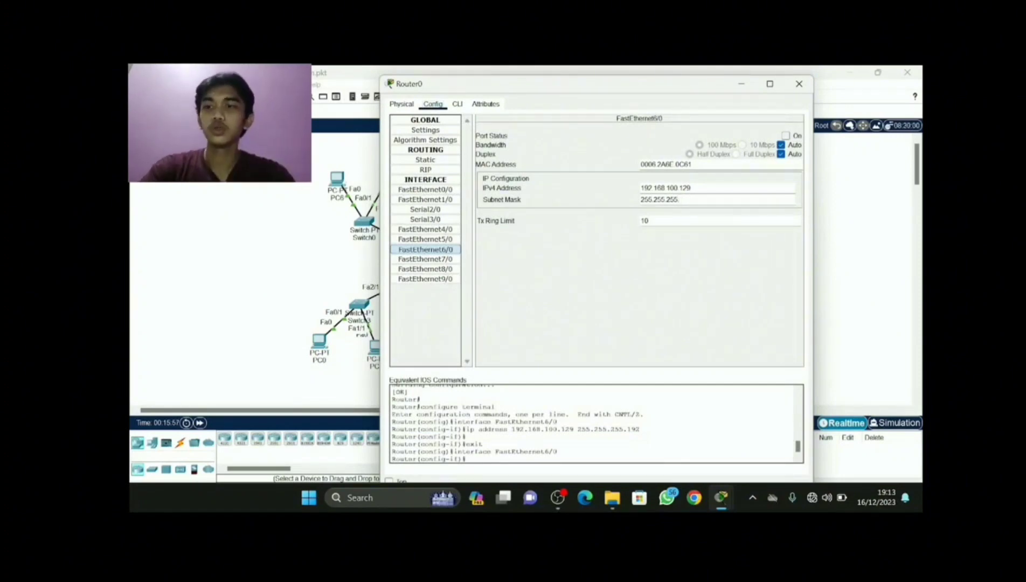
{"action": "type", "text": "224"}
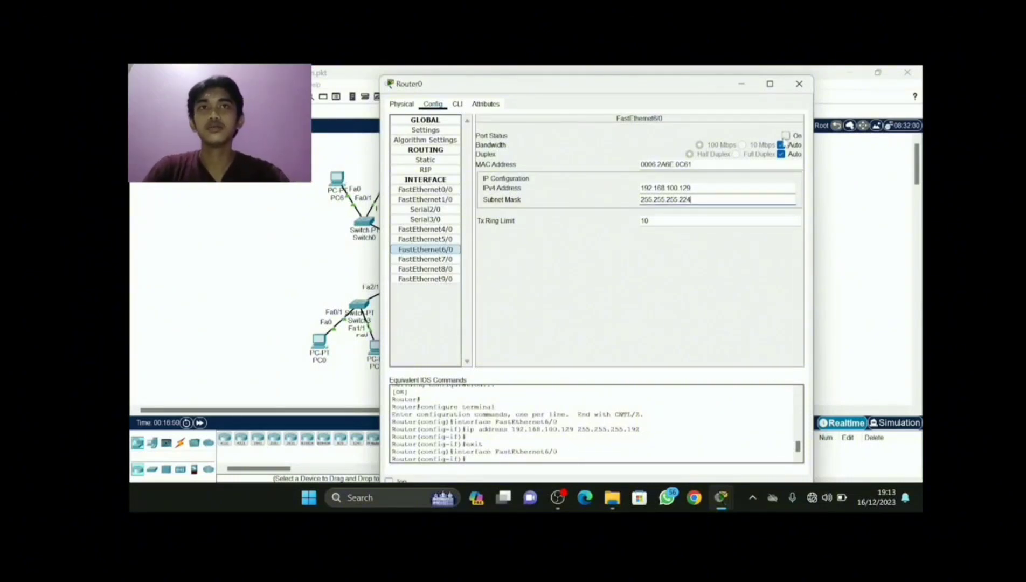
{"action": "left_click", "coordinate": [786, 136]}
{"action": "left_click", "coordinate": [800, 85]}
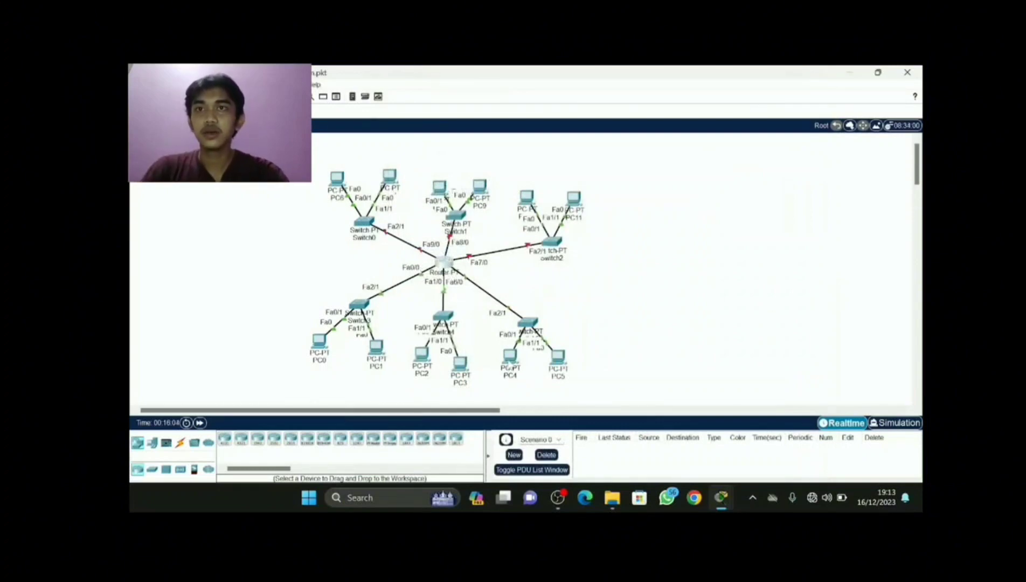
- Set PC4's IPv4 configuration to DHCP, alternating with static to repeat the request until an address is assigned
{"action": "double_click", "coordinate": [509, 363]}
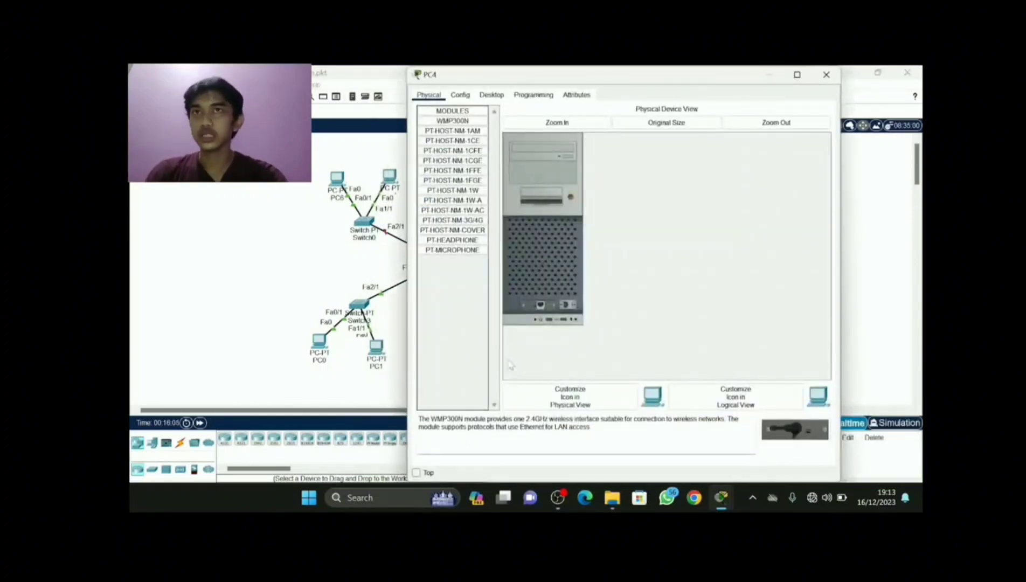
{"action": "left_click", "coordinate": [488, 100]}
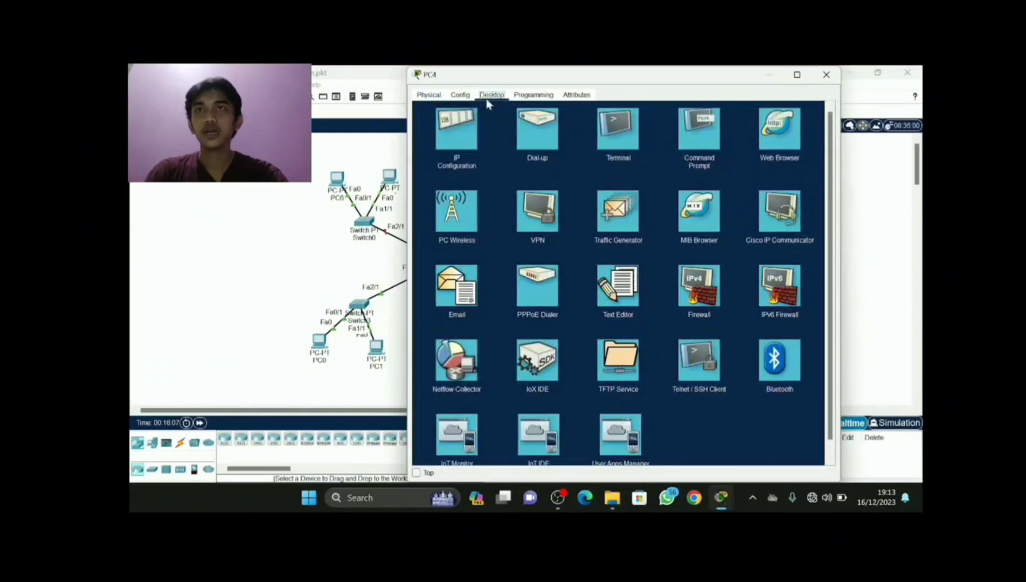
{"action": "left_click", "coordinate": [456, 130]}
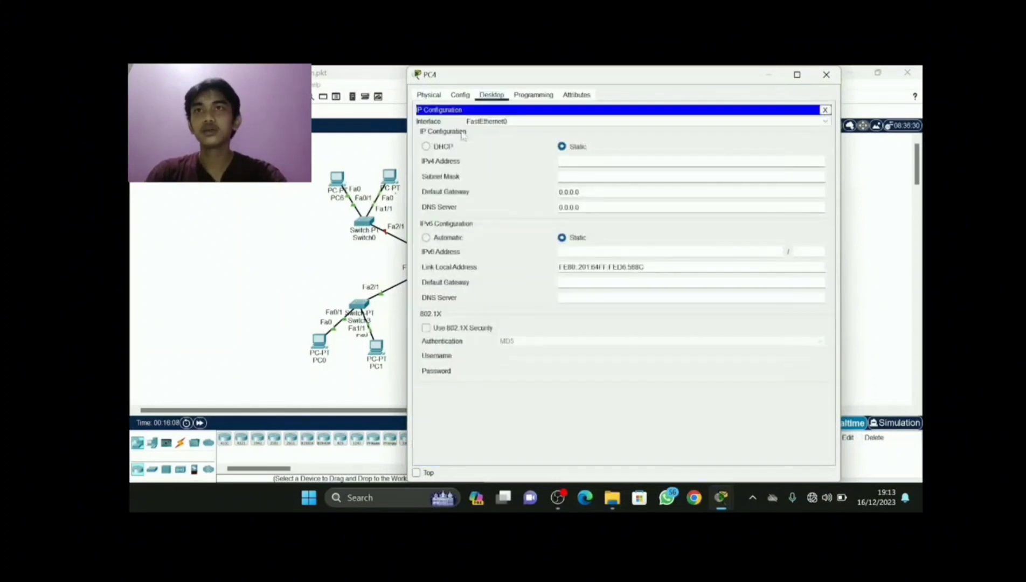
{"action": "left_click", "coordinate": [426, 147]}
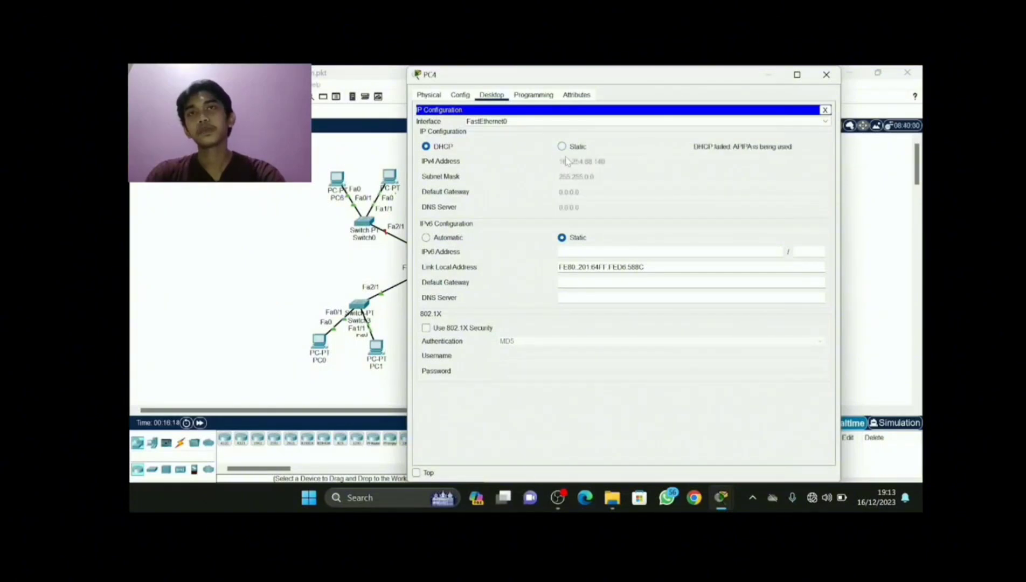
{"action": "left_click", "coordinate": [571, 146]}
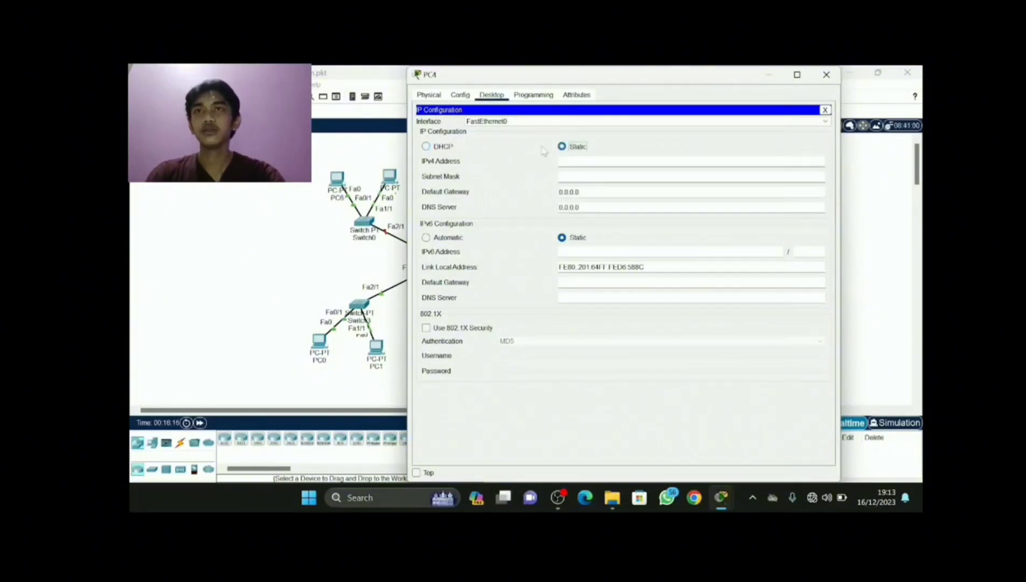
{"action": "left_click", "coordinate": [426, 146]}
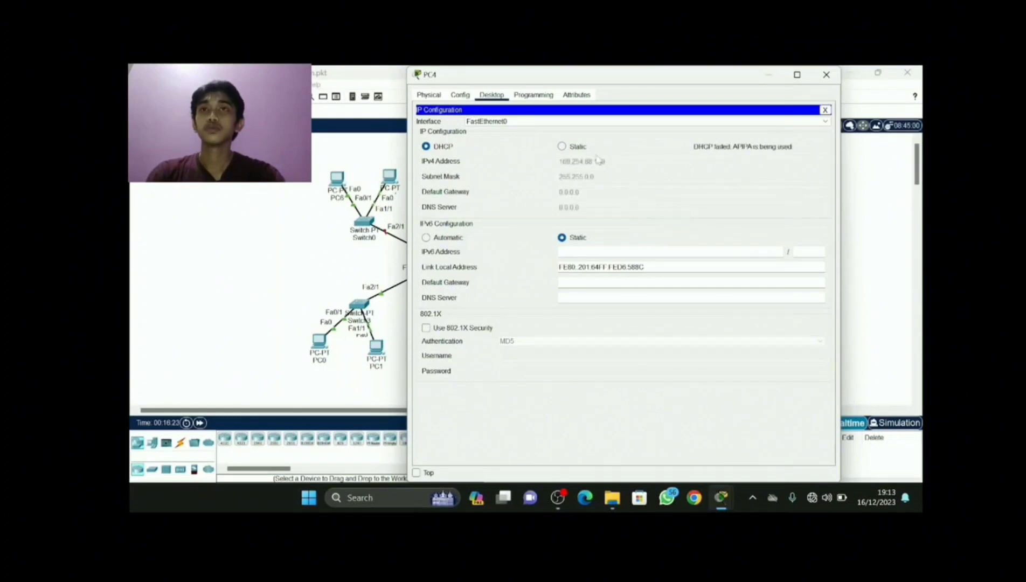
{"action": "left_click", "coordinate": [562, 146]}
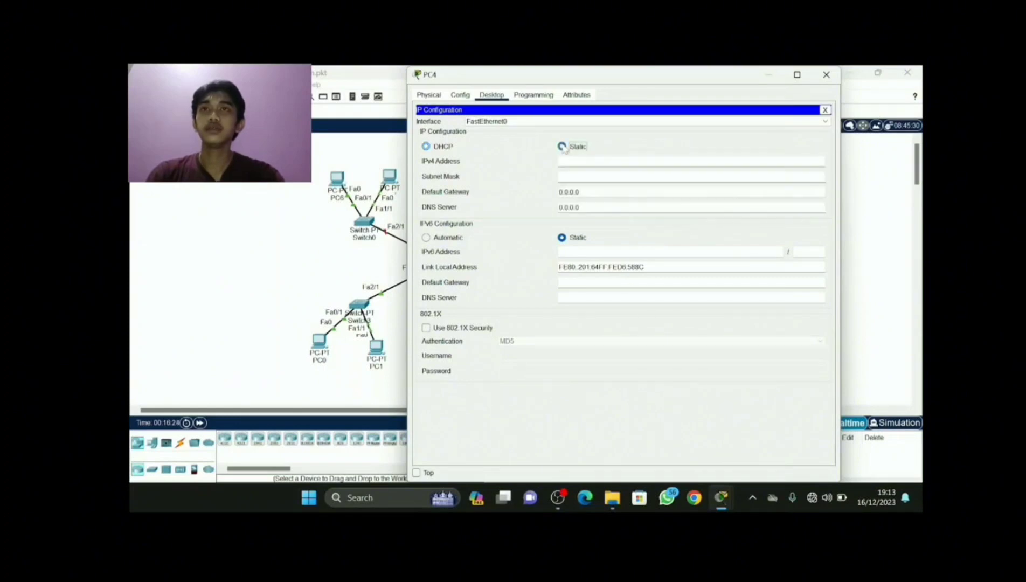
{"action": "left_click", "coordinate": [426, 147]}
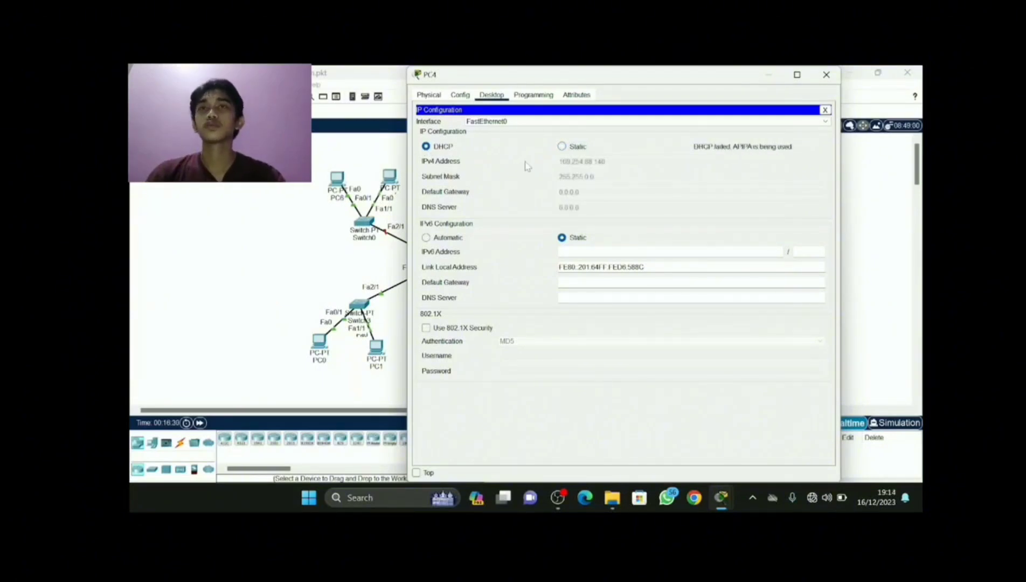
{"action": "left_click", "coordinate": [562, 146]}
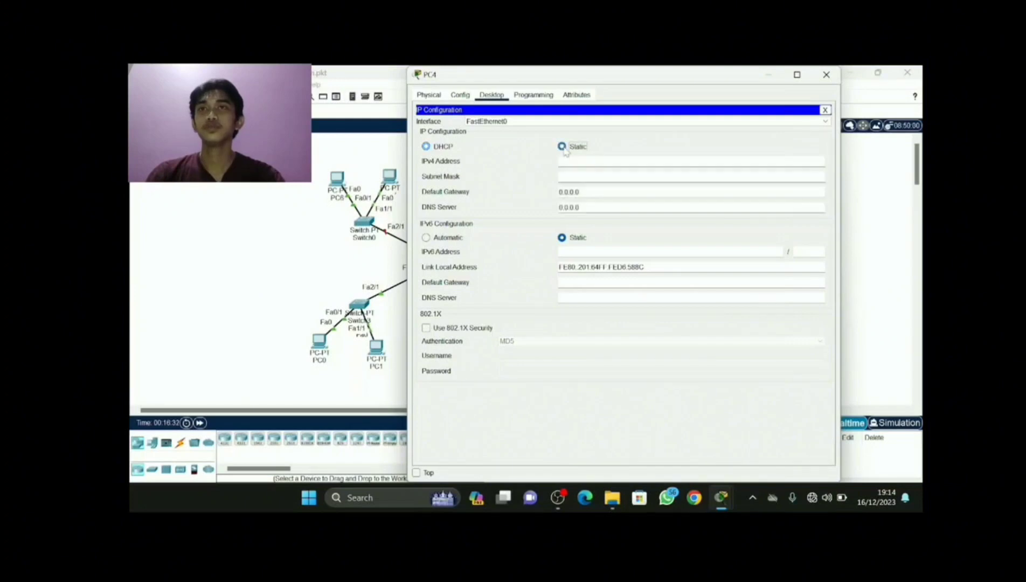
{"action": "left_click", "coordinate": [429, 149]}
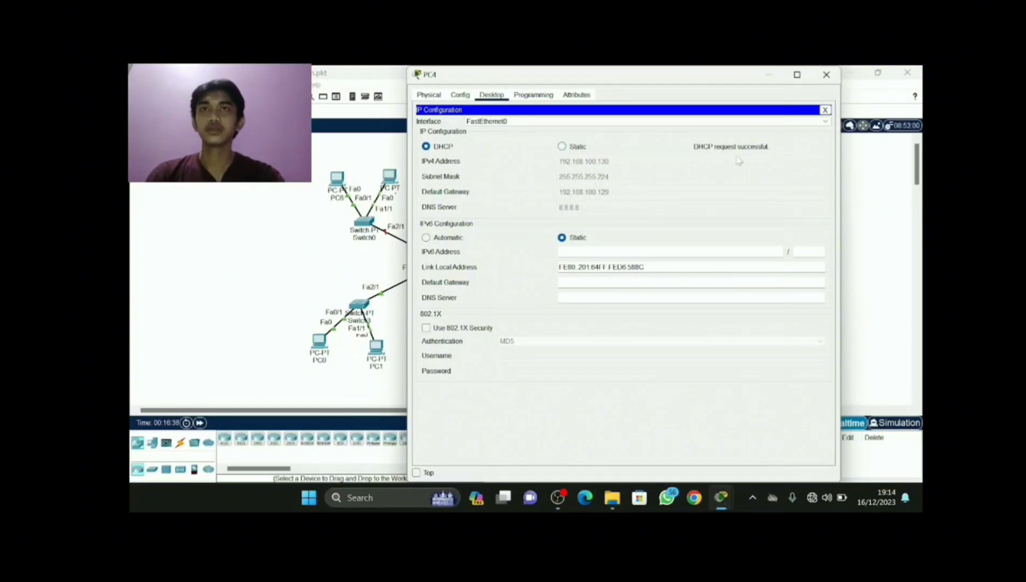
{"action": "left_click", "coordinate": [826, 74]}
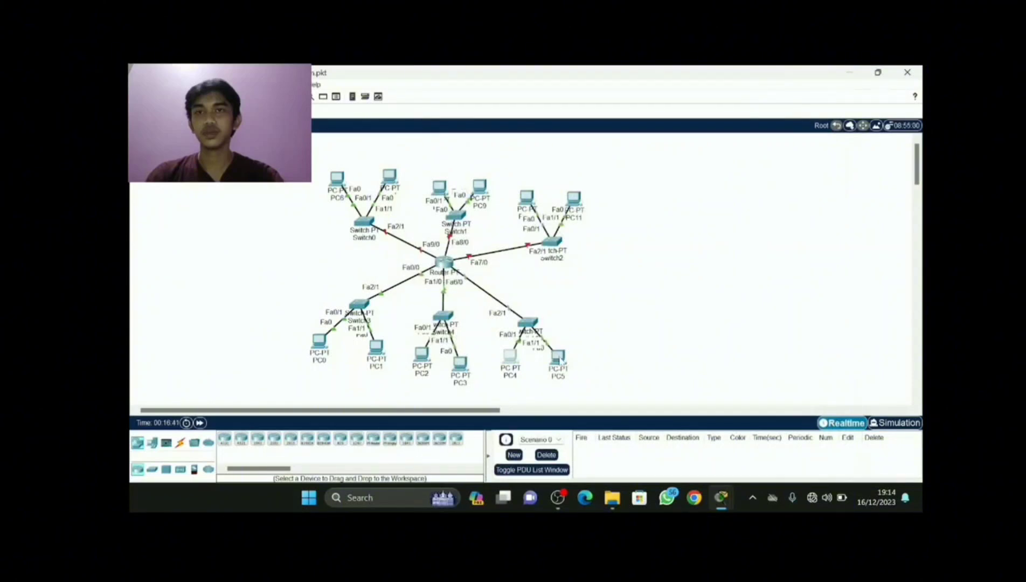
- Set PC5's IPv4 configuration to DHCP in its IP Configuration and close the PC's window
{"action": "left_click", "coordinate": [558, 357]}
{"action": "left_click", "coordinate": [491, 171]}
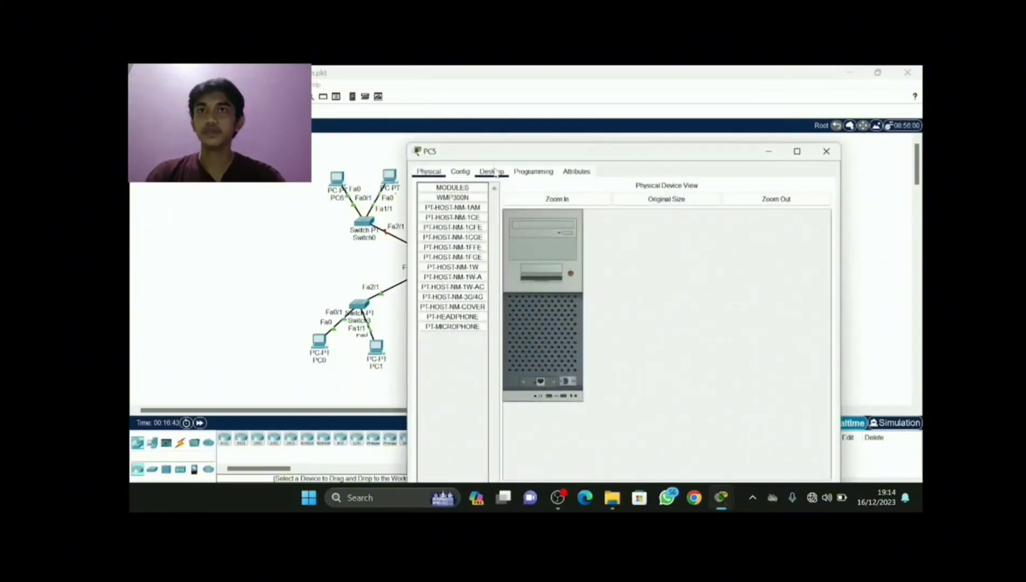
{"action": "left_click", "coordinate": [454, 214]}
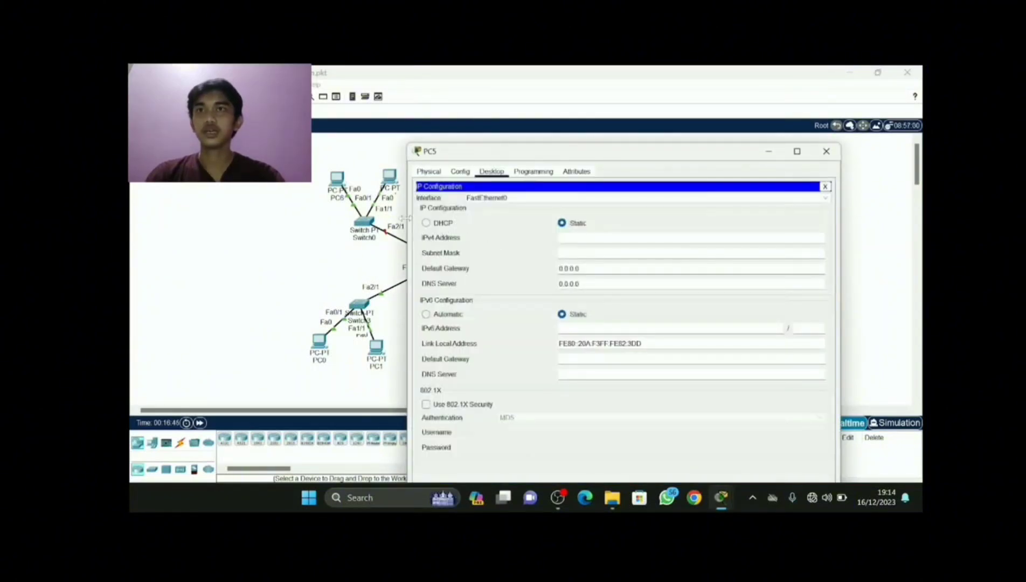
{"action": "left_click", "coordinate": [426, 223]}
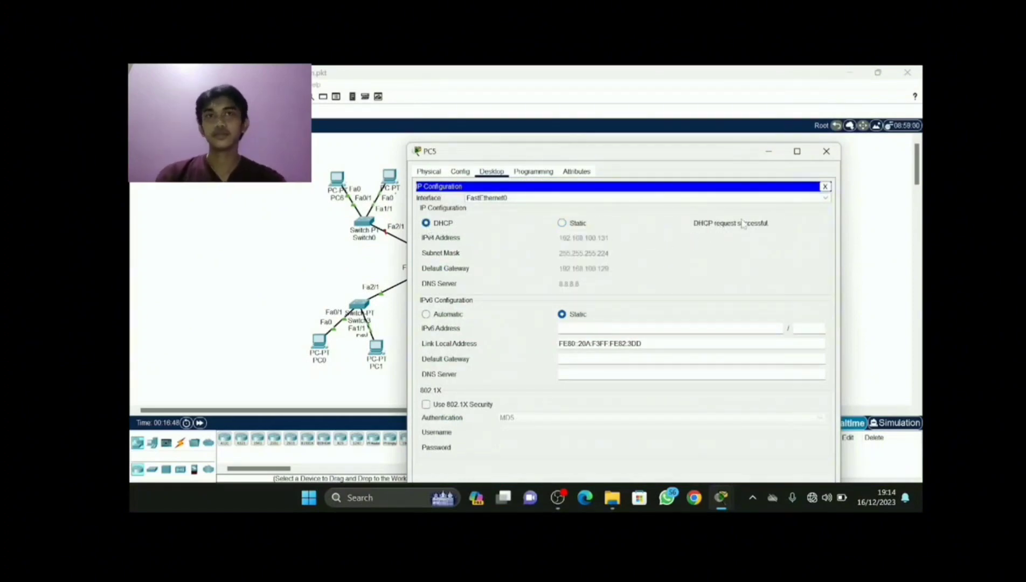
{"action": "left_click", "coordinate": [829, 154]}
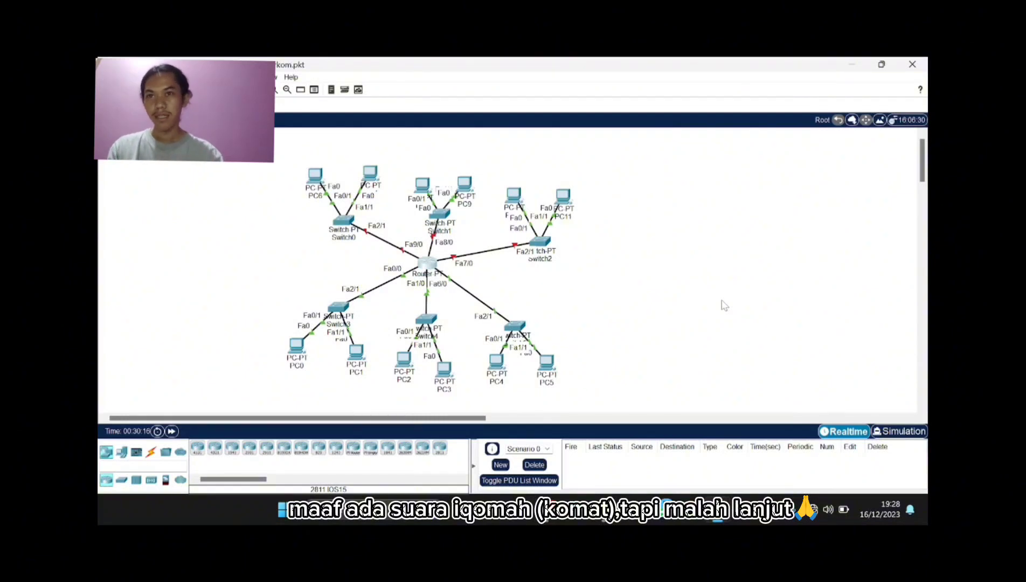
- Open Router0's command line and enter privileged mode, then global configuration mode, with enable and config term
{"action": "left_click", "coordinate": [427, 264]}
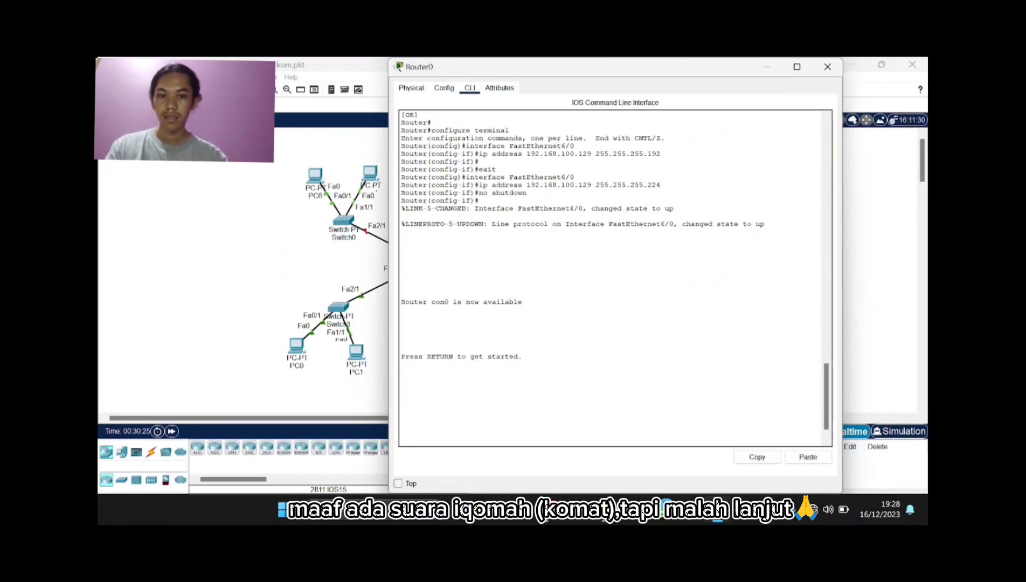
{"action": "key", "text": "Return"}
{"action": "key", "text": "Return"}
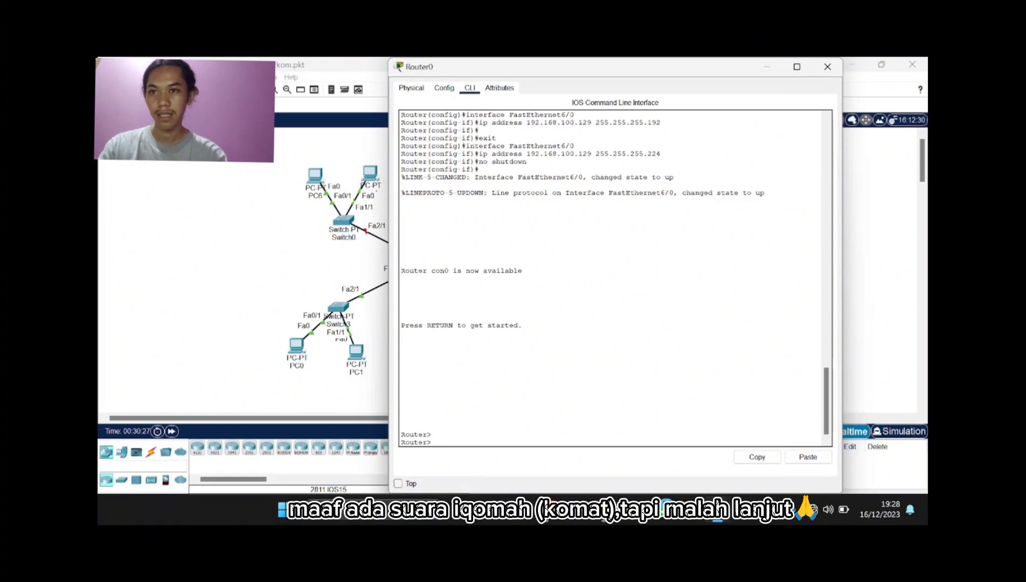
{"action": "type", "text": "enab"}
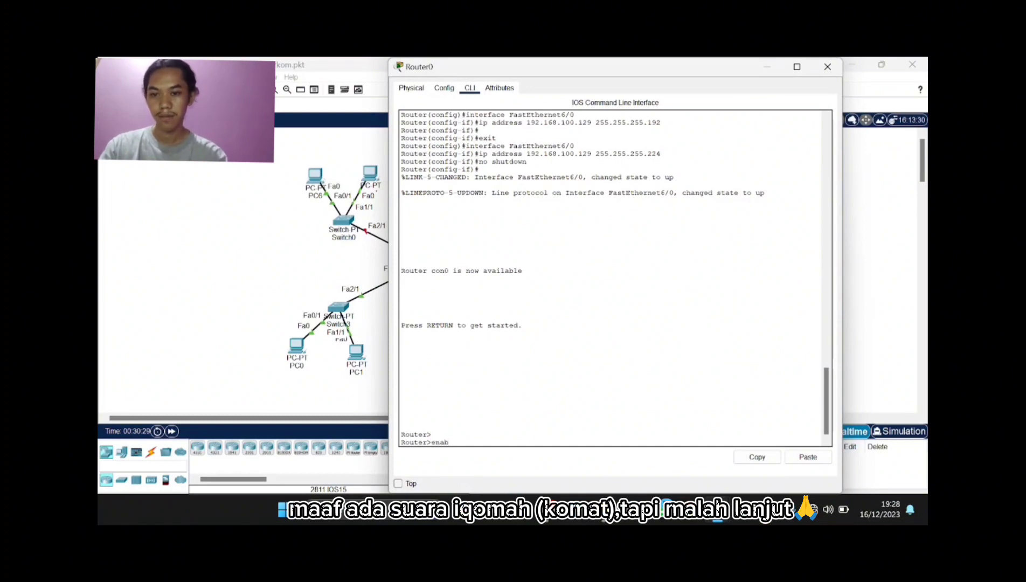
{"action": "type", "text": "le"}
{"action": "key", "text": "Return"}
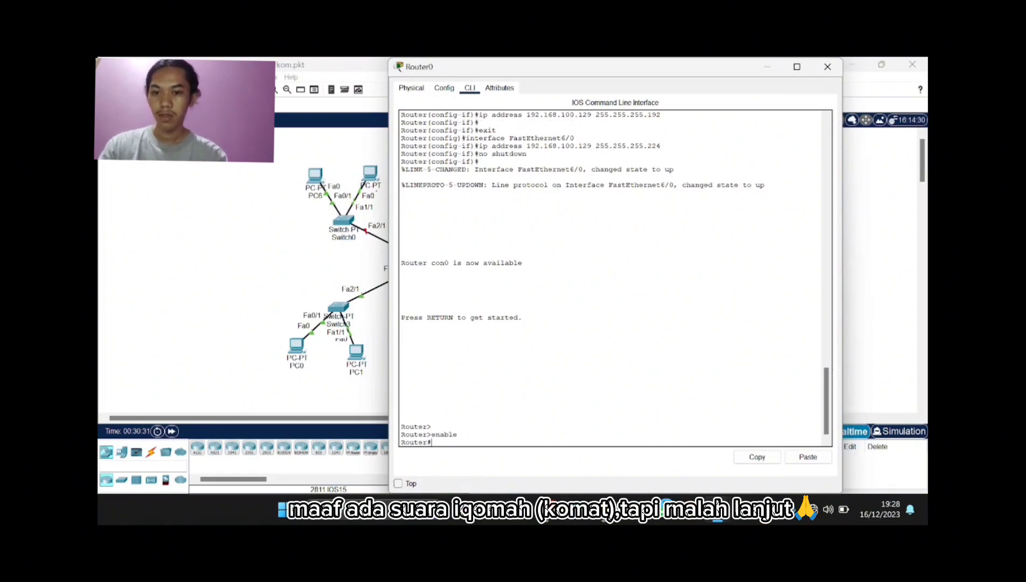
{"action": "type", "text": "confi"}
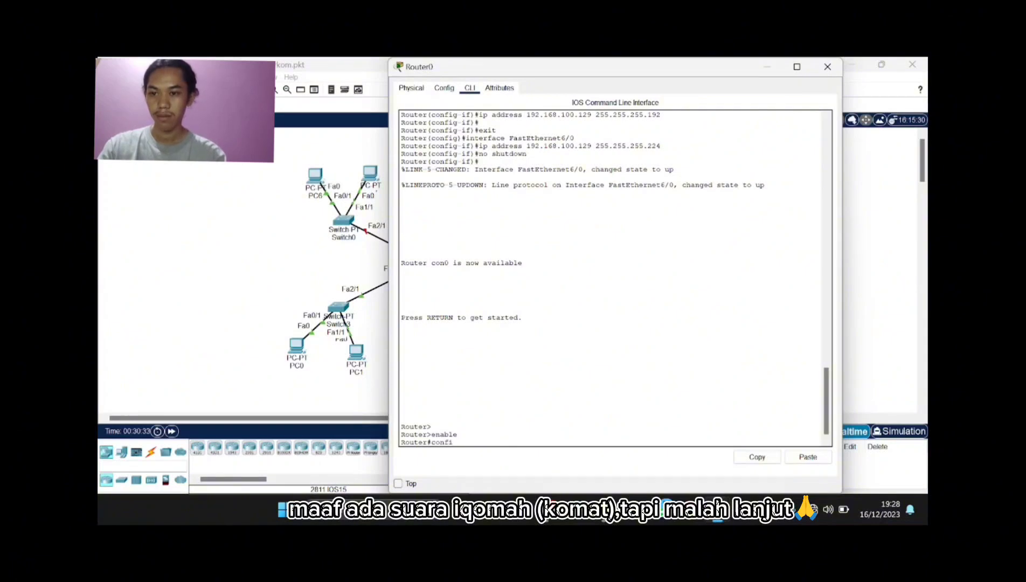
{"action": "type", "text": "g term"}
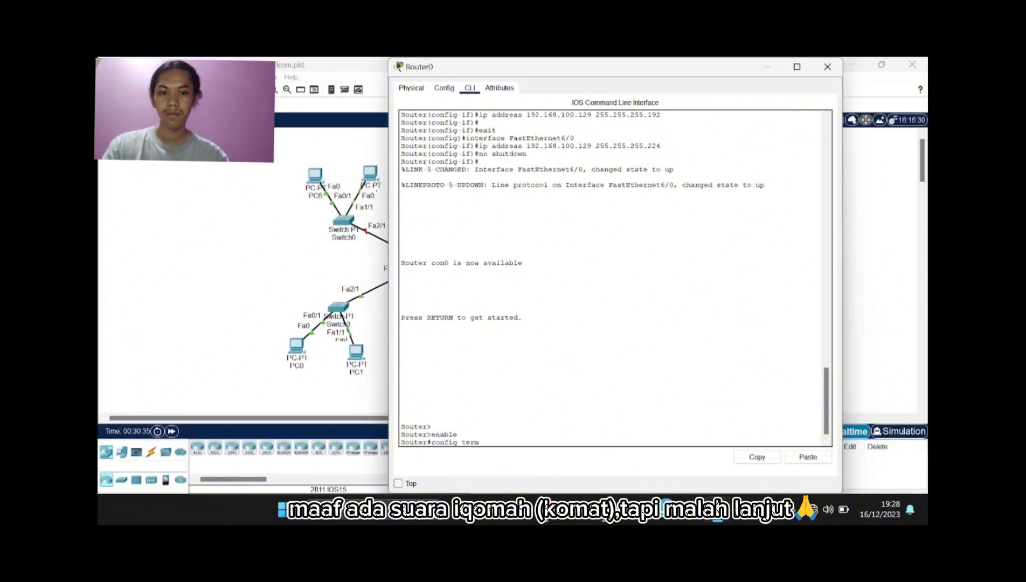
{"action": "key", "text": "Return"}
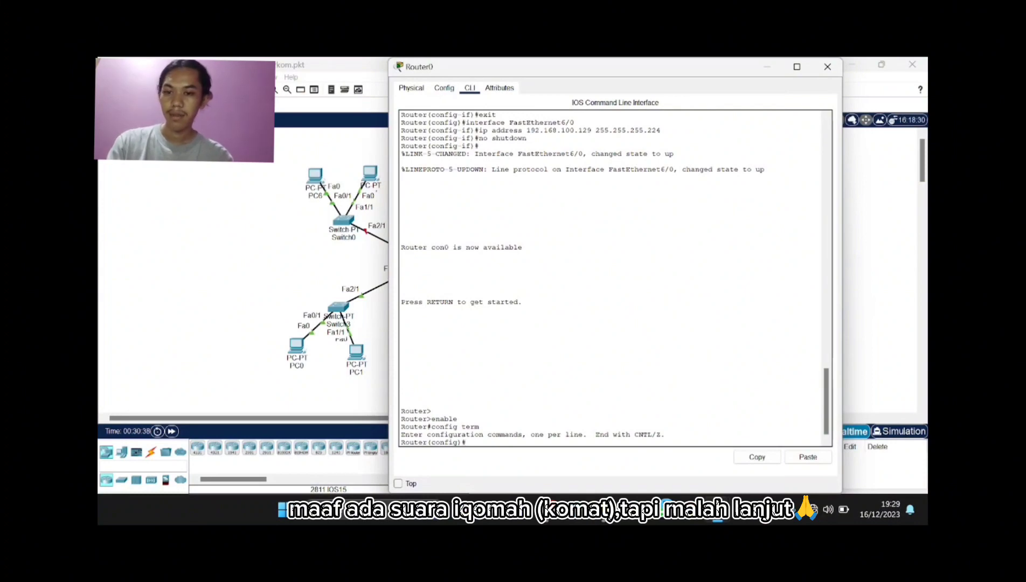
- Enter interface configuration mode for FastEthernet 7/0 with int fa 7/0
{"action": "type", "text": "in"}
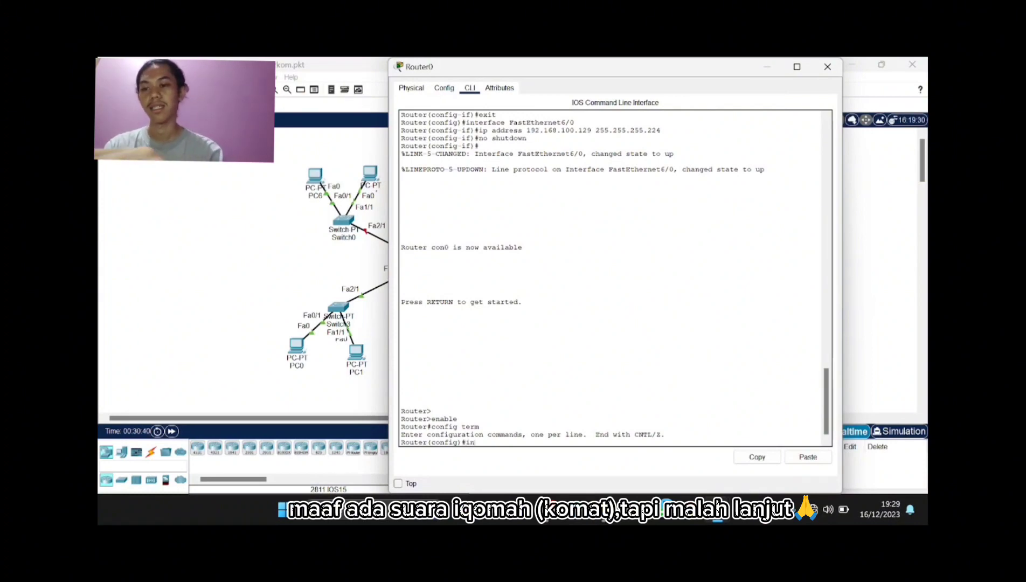
{"action": "type", "text": "t f"}
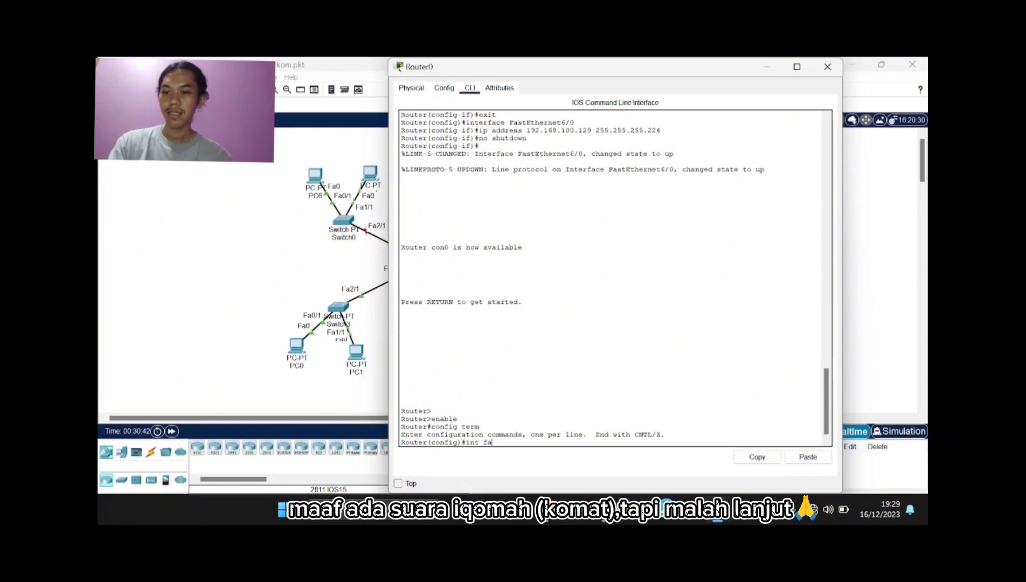
{"action": "type", "text": "a"}
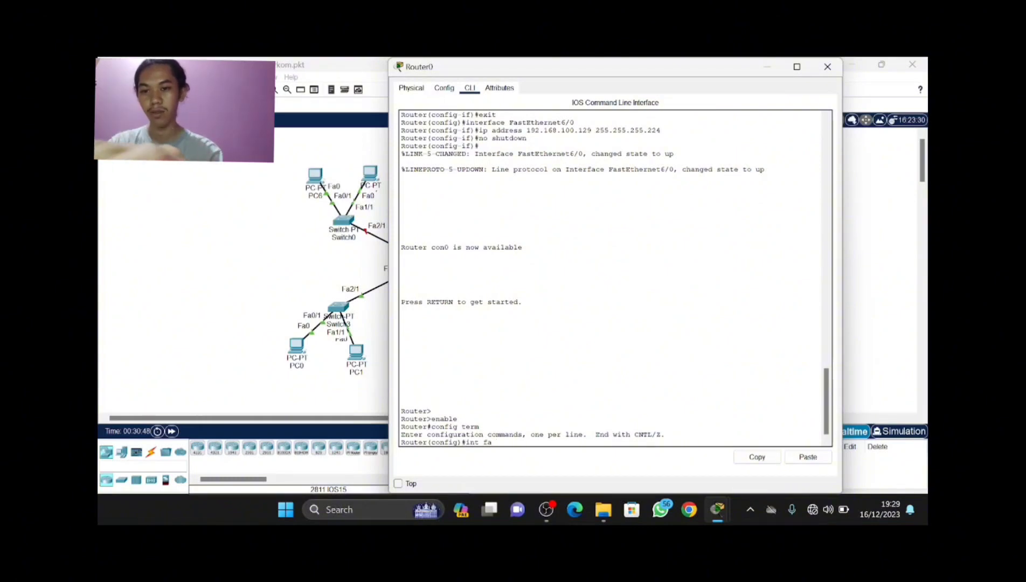
{"action": "type", "text": "7/"}
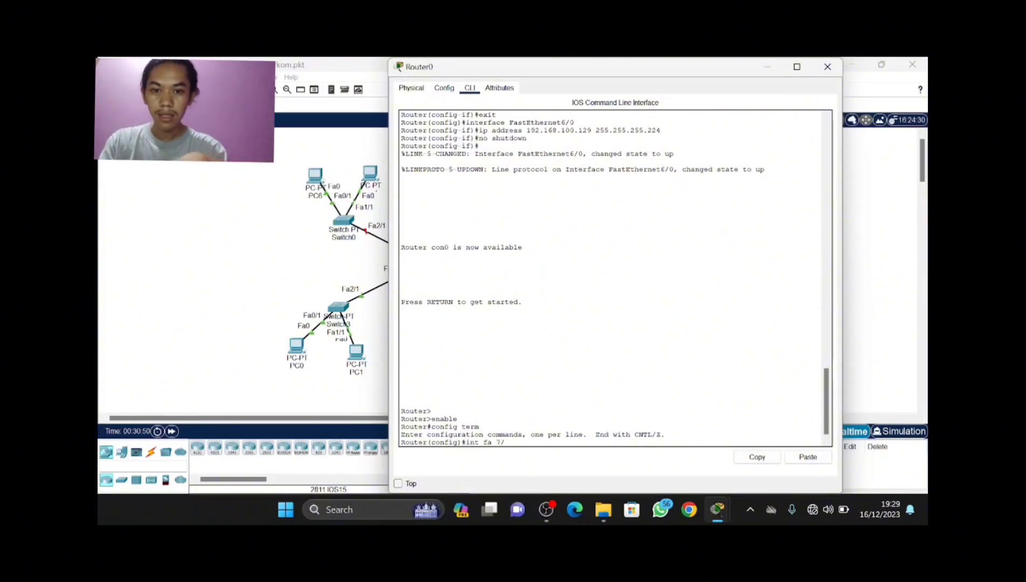
{"action": "type", "text": "0"}
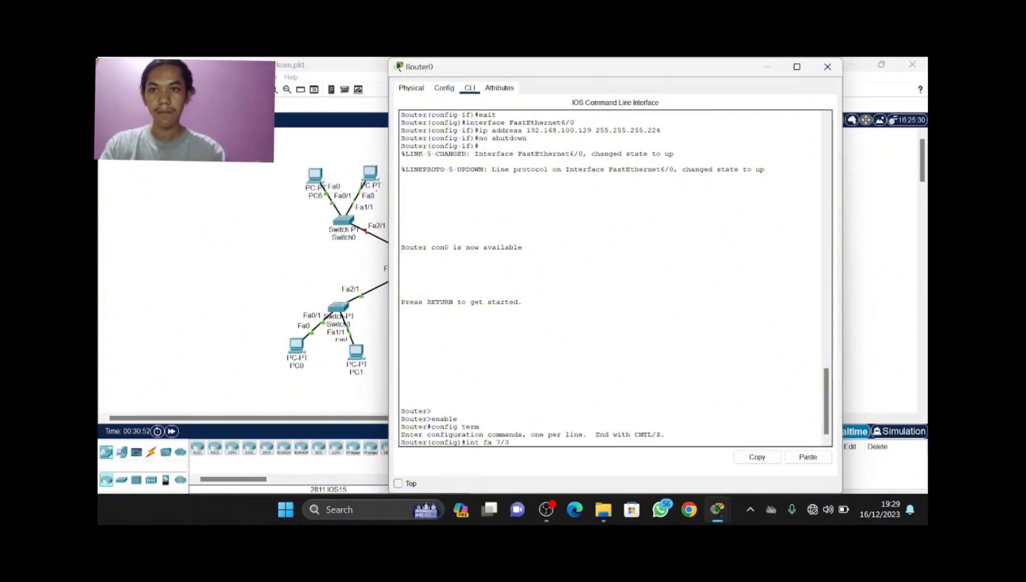
{"action": "key", "text": "Return"}
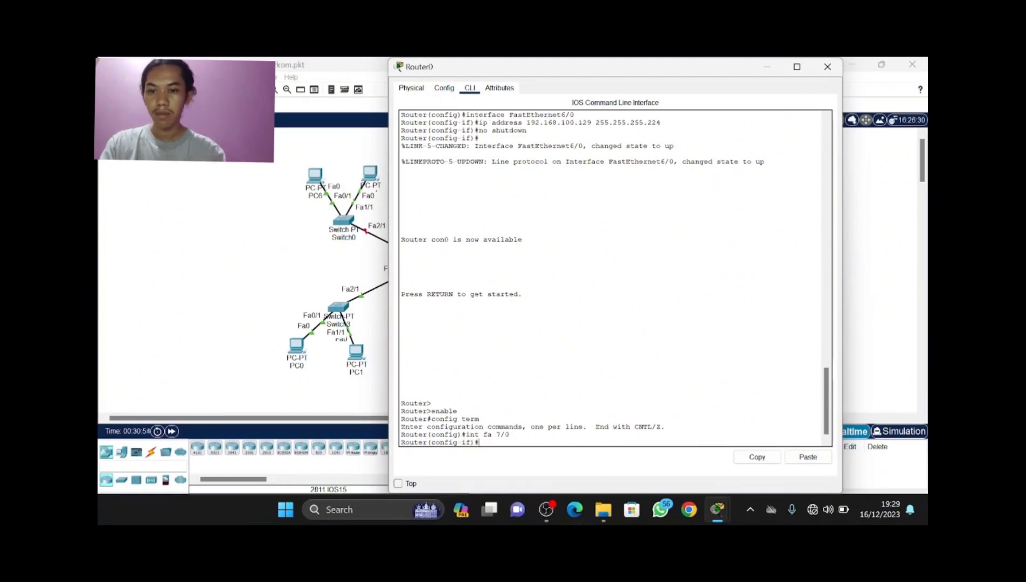
- Create a DHCP pool named ruang4 with ip dhcp pool ruang4
{"action": "type", "text": "ip"}
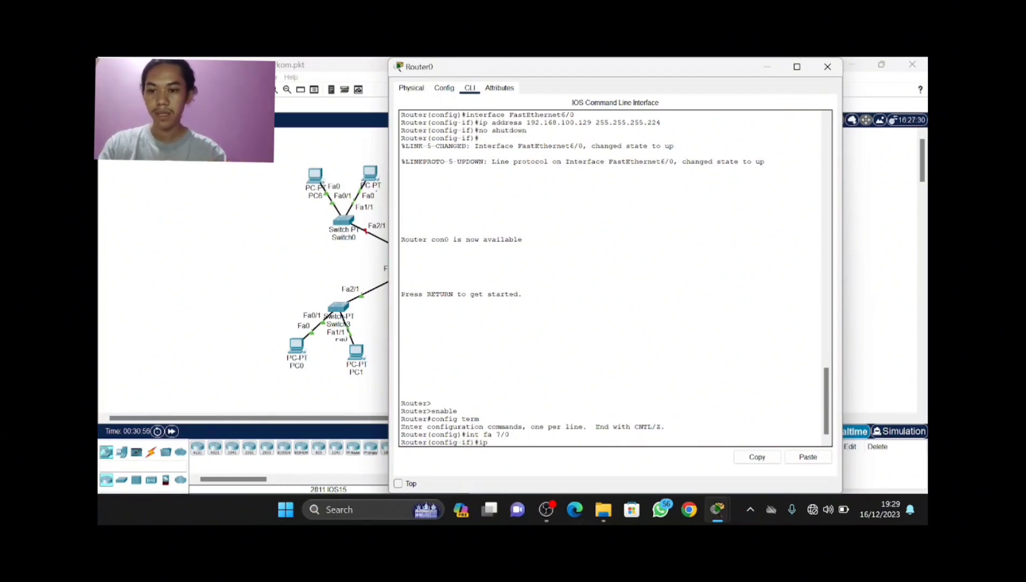
{"action": "type", "text": " dhcp"}
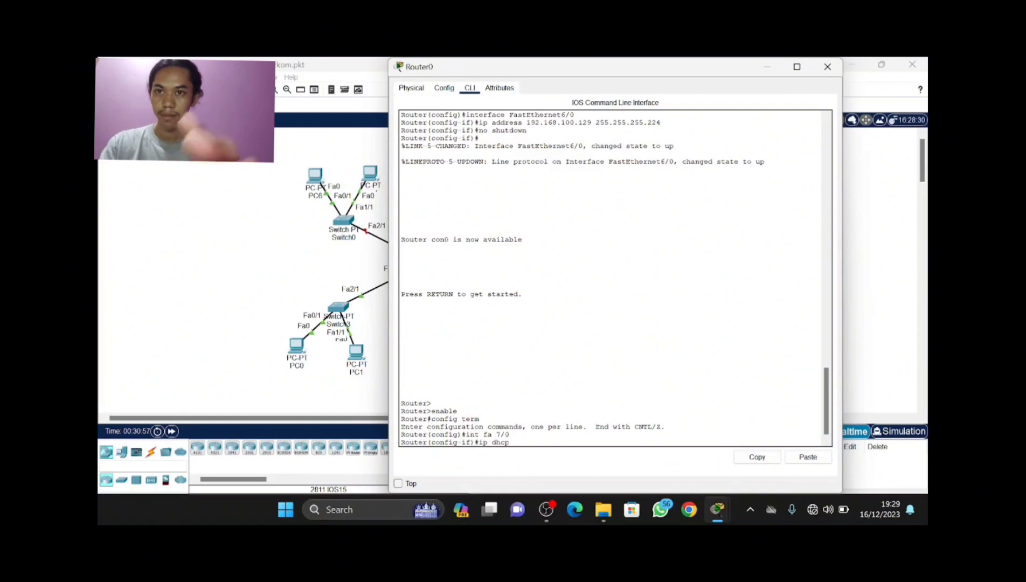
{"action": "type", "text": " po"}
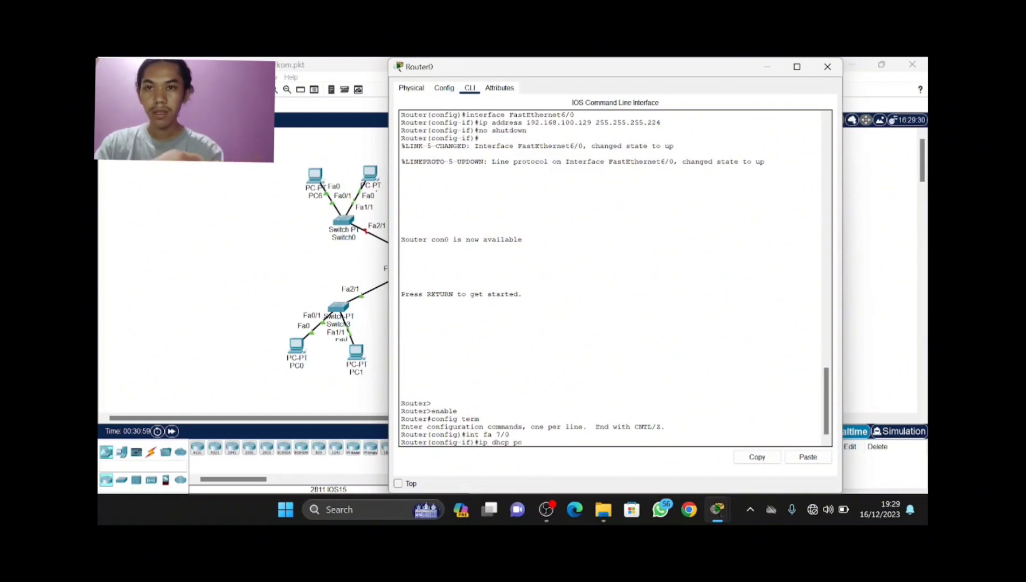
{"action": "type", "text": "ol ruang4"}
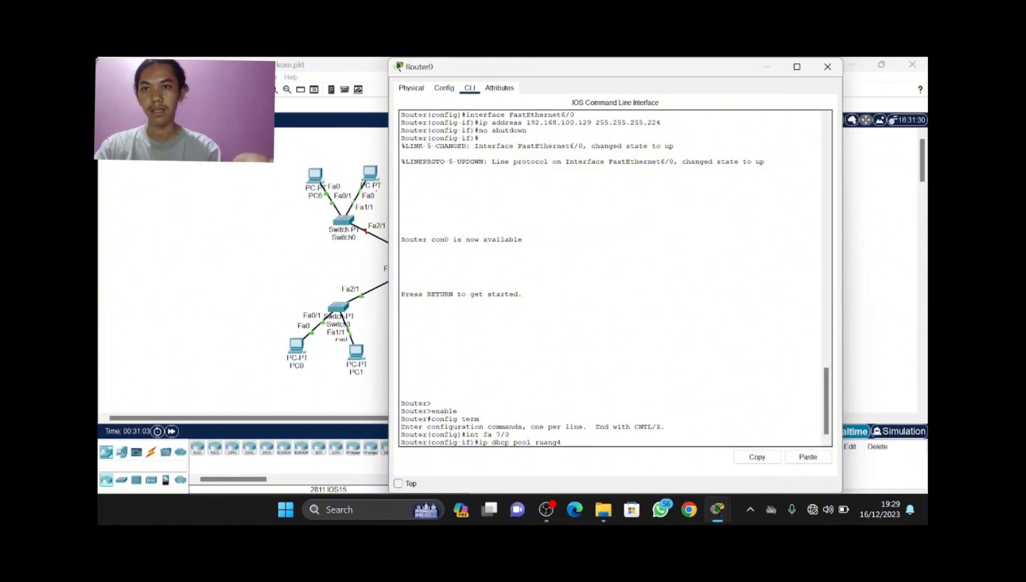
{"action": "key", "text": "Return"}
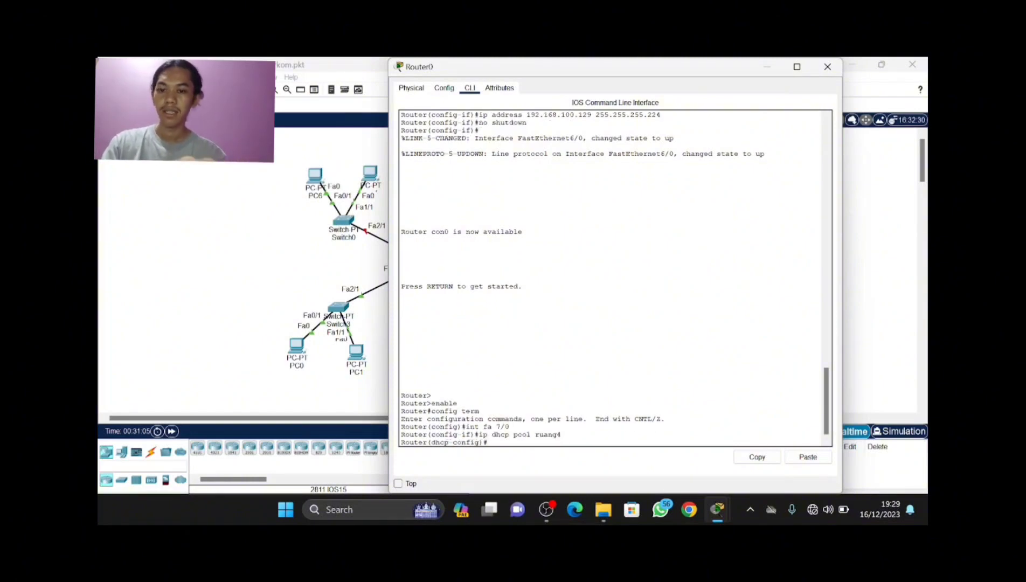
- Set the ruang4 pool's network to 192.168.100.160 with subnet mask 255.255.255.240
{"action": "type", "text": "netw"}
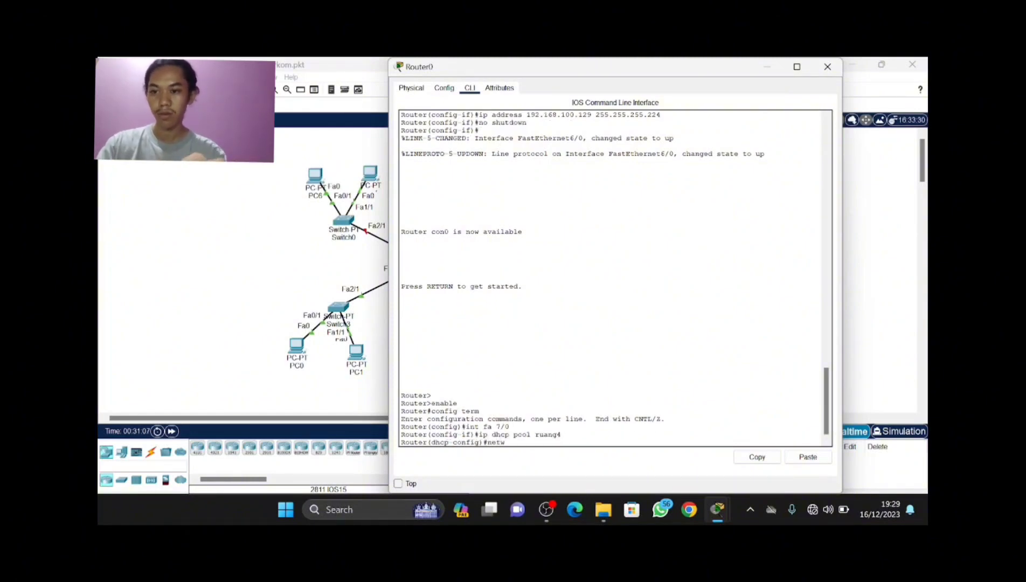
{"action": "type", "text": "ork"}
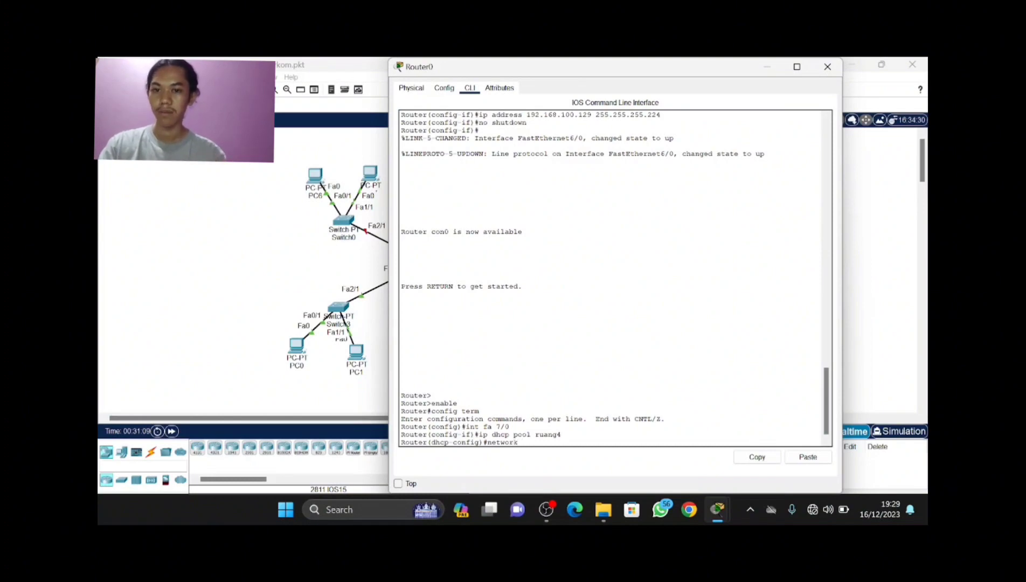
{"action": "type", "text": " 192."}
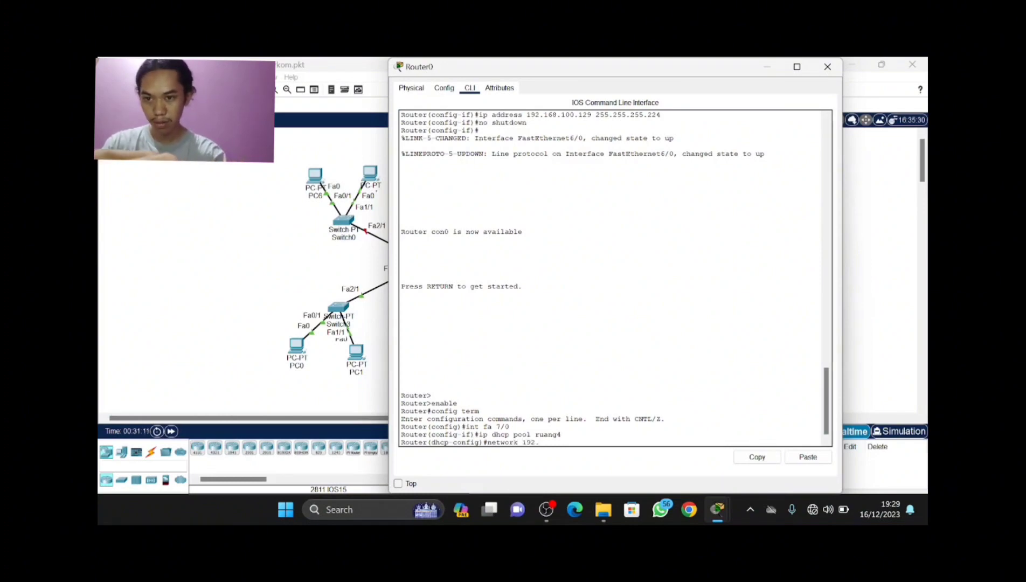
{"action": "type", "text": "168."}
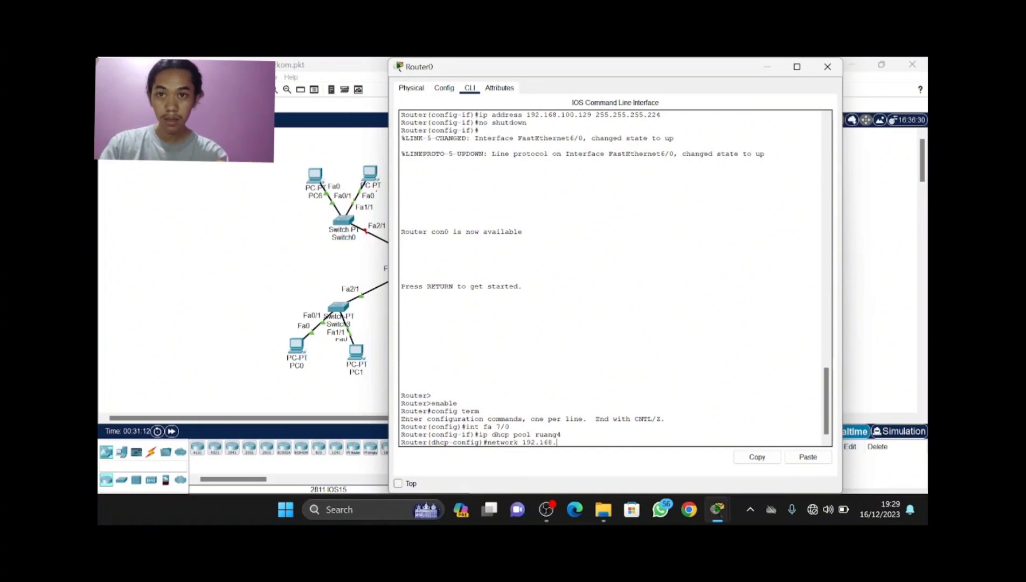
{"action": "type", "text": "100"}
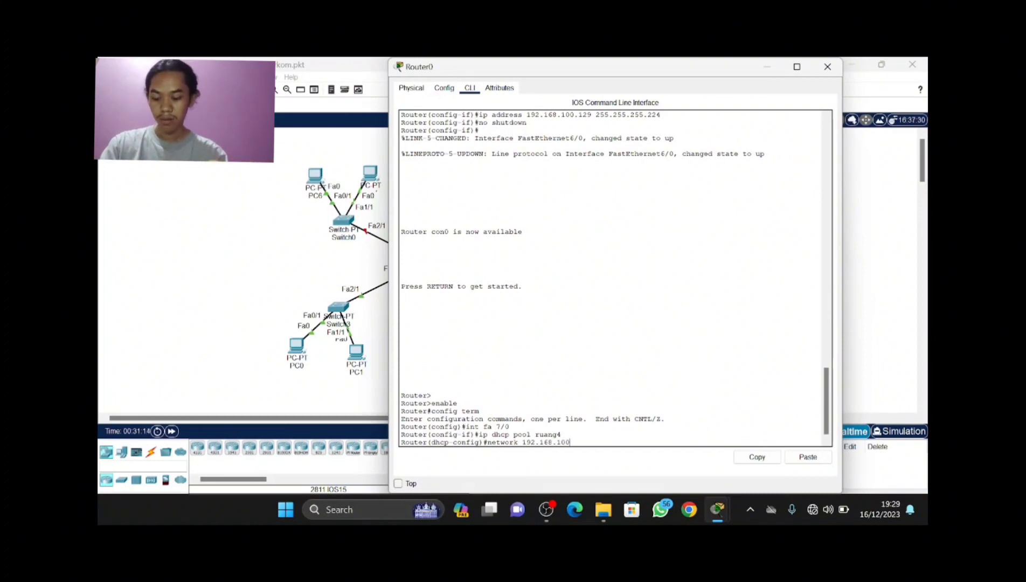
{"action": "type", "text": "."}
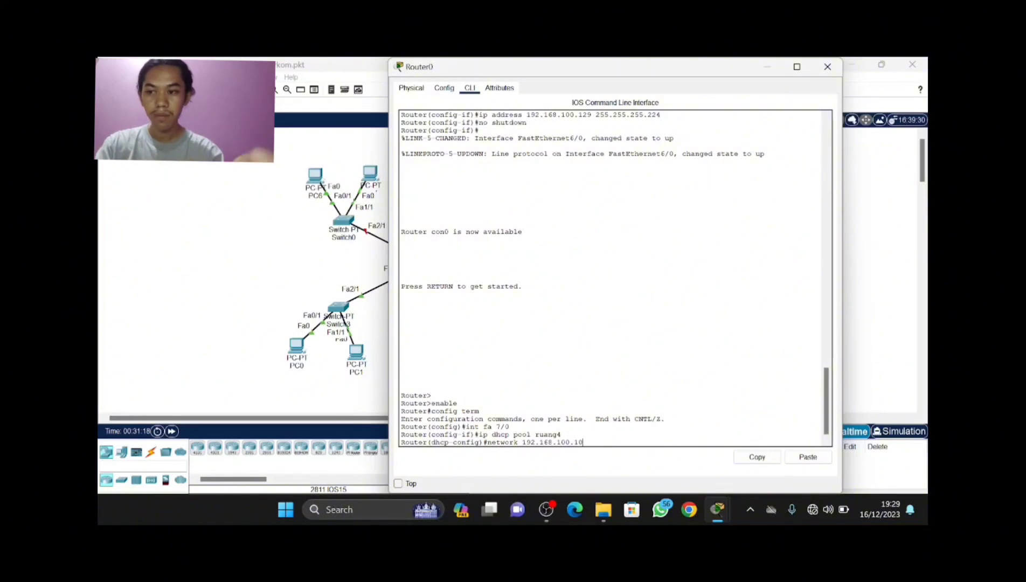
{"action": "type", "text": "16"}
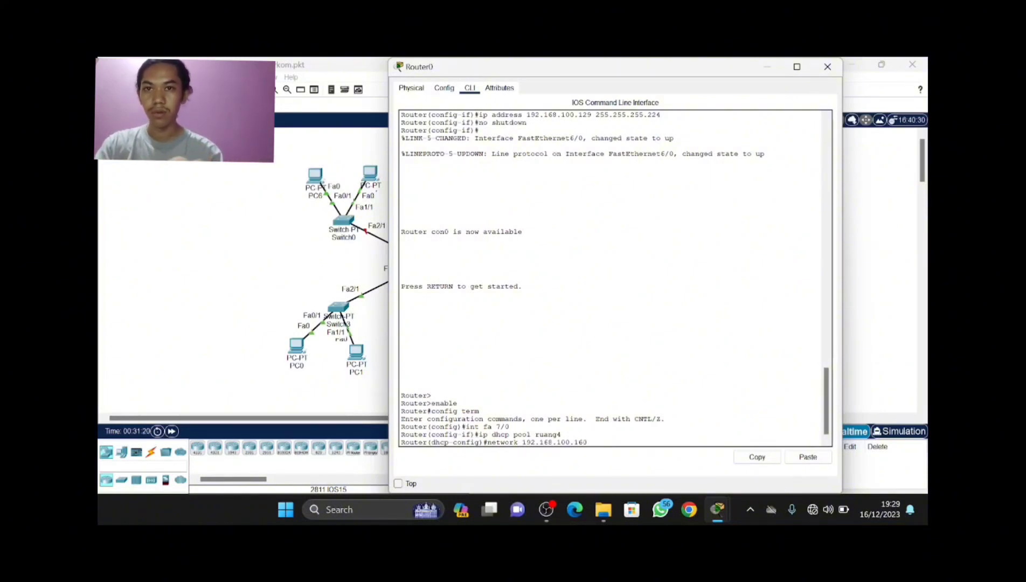
{"action": "type", "text": "0"}
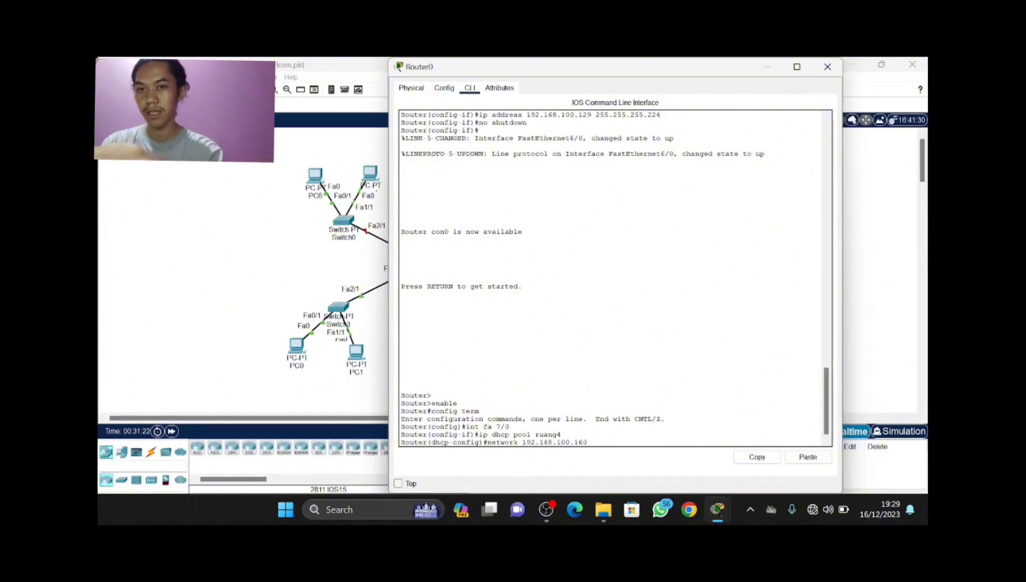
{"action": "type", "text": " 255."}
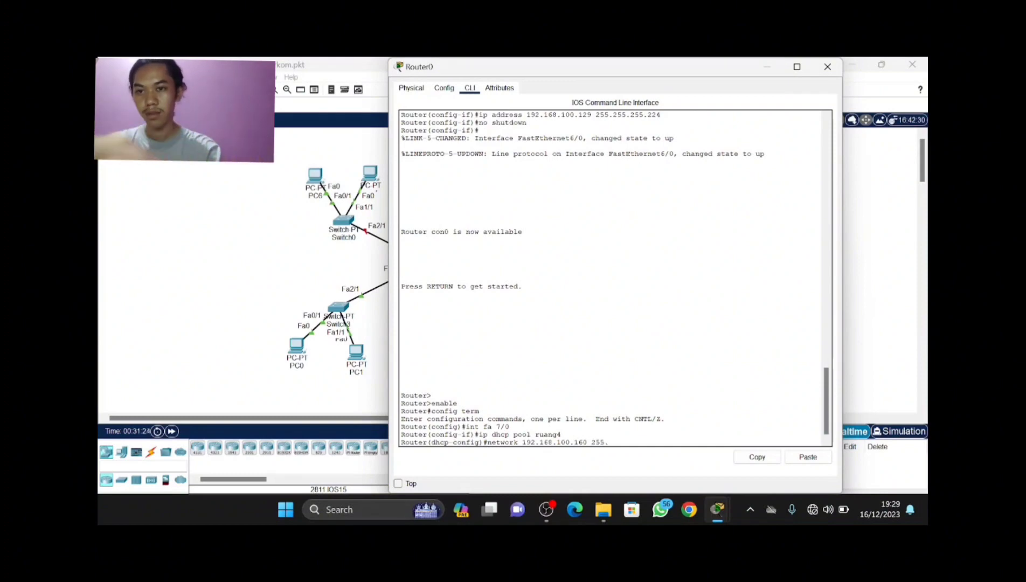
{"action": "type", "text": "255.255."}
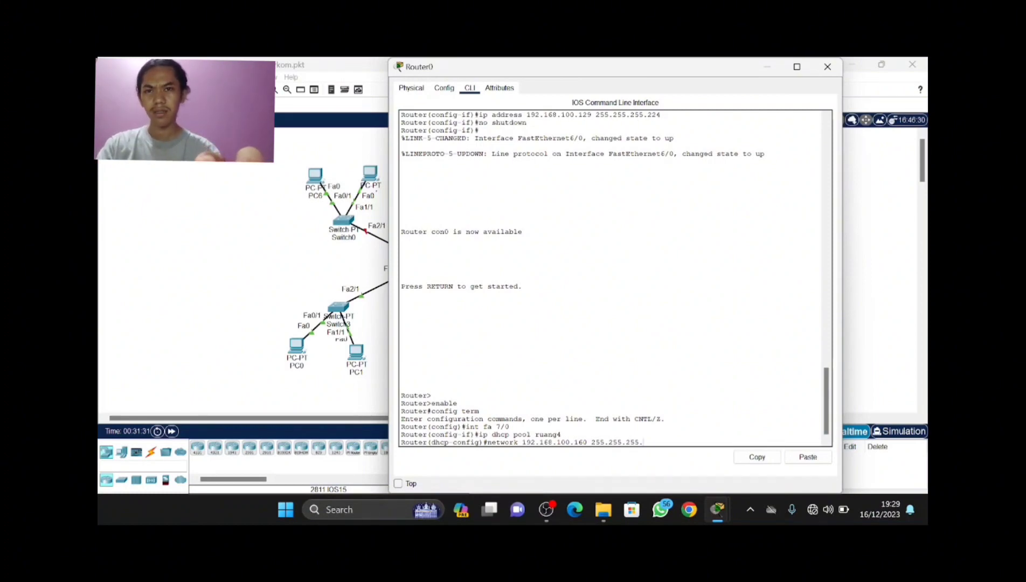
{"action": "type", "text": "240"}
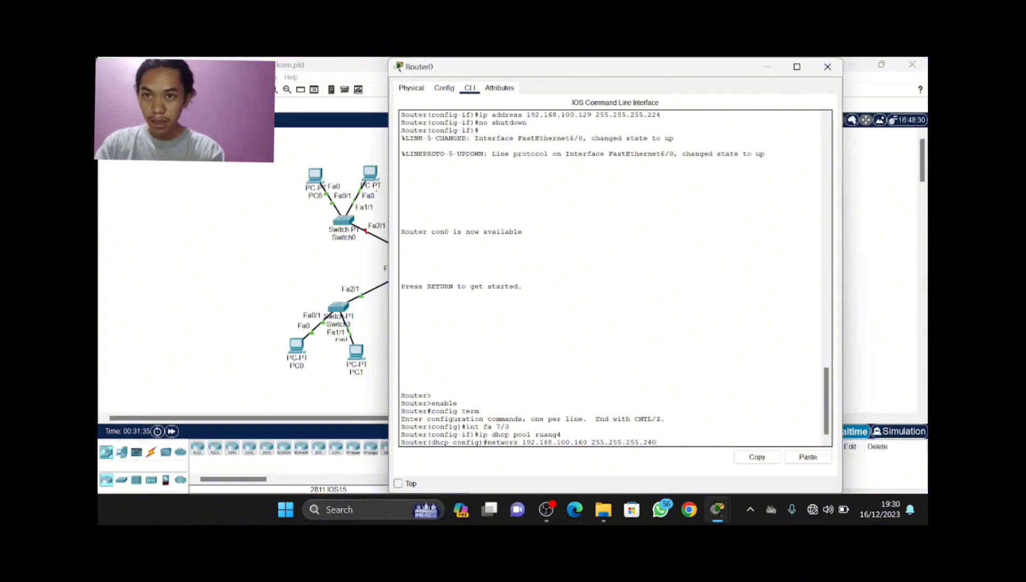
{"action": "key", "text": "Return"}
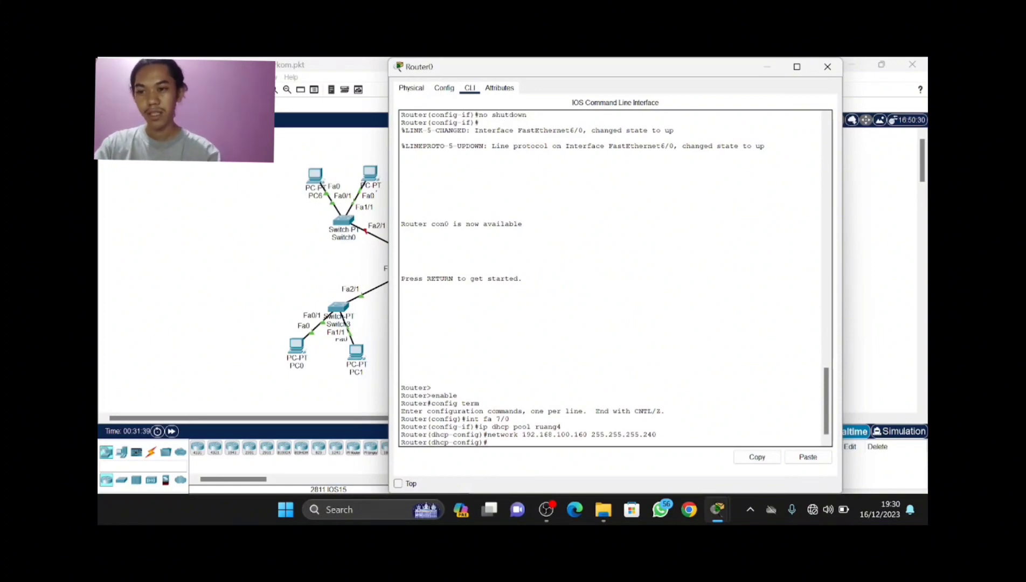
- Specify the default router for the ruang4 DHCP pool
{"action": "type", "text": "defa"}
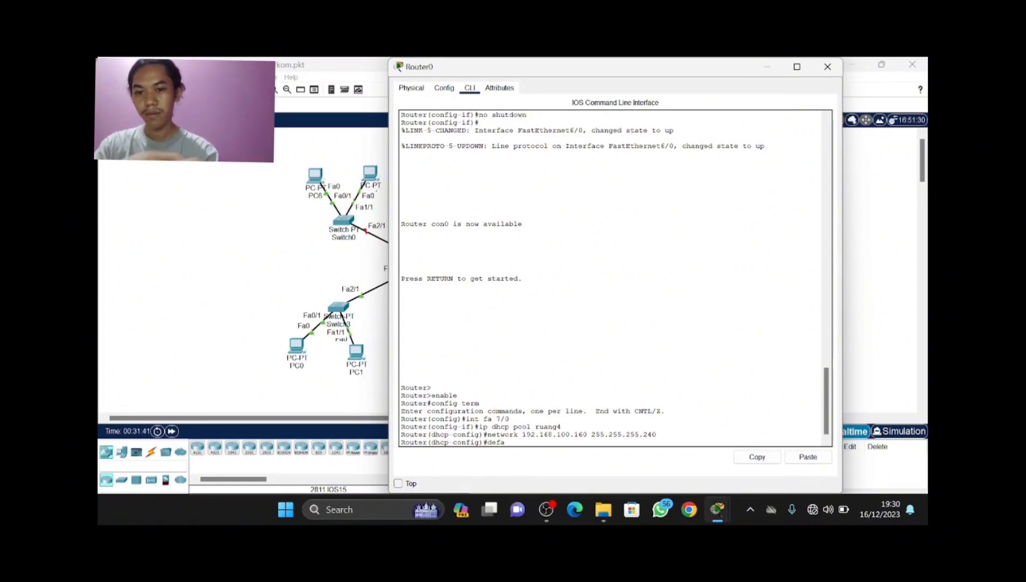
- Set the default router of DHCP pool ruang4 to 192.168.100.161
{"action": "type", "text": "ult"}
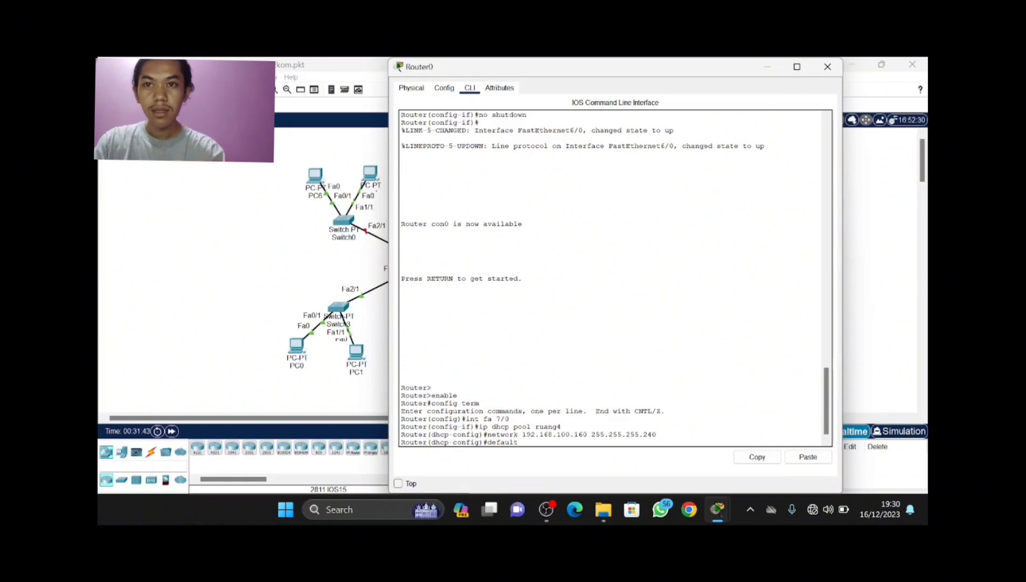
{"action": "type", "text": " router "}
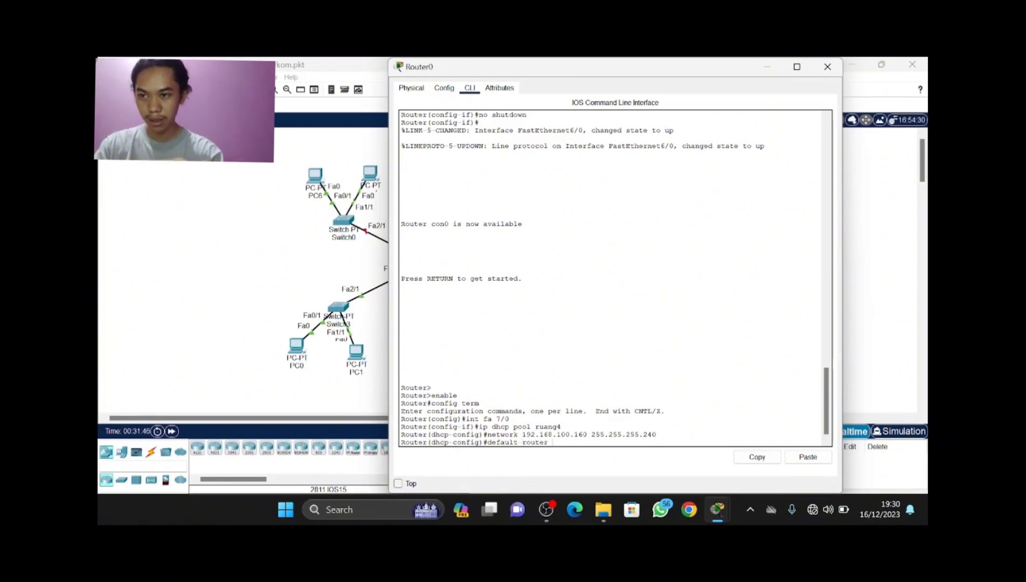
{"action": "type", "text": "192"}
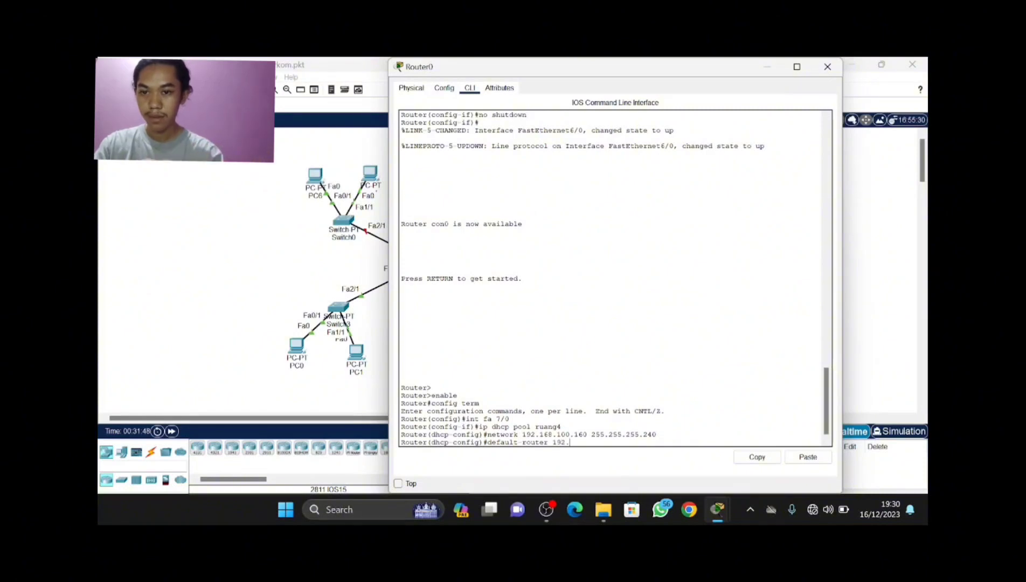
{"action": "type", "text": ".168"}
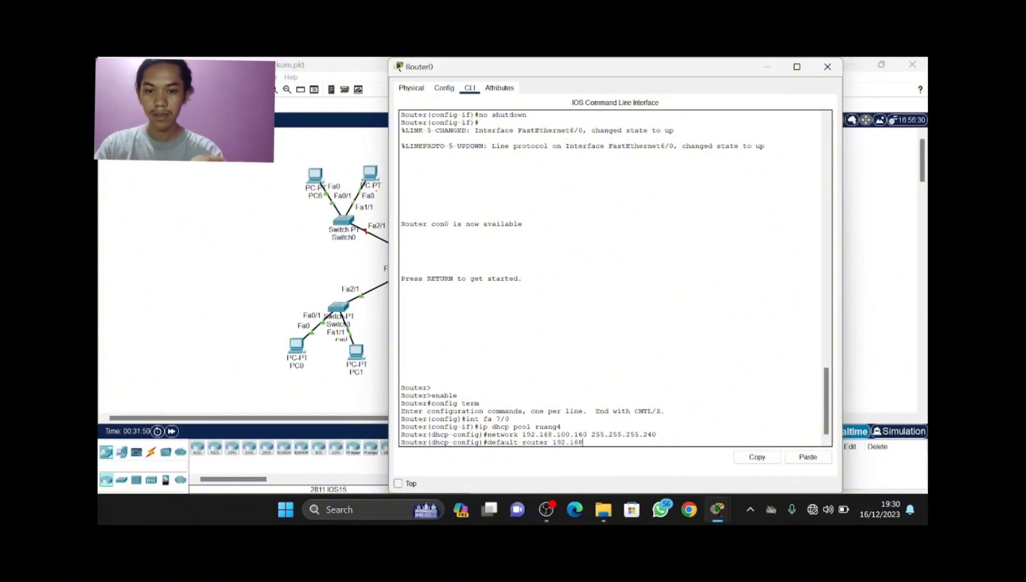
{"action": "type", "text": ".100"}
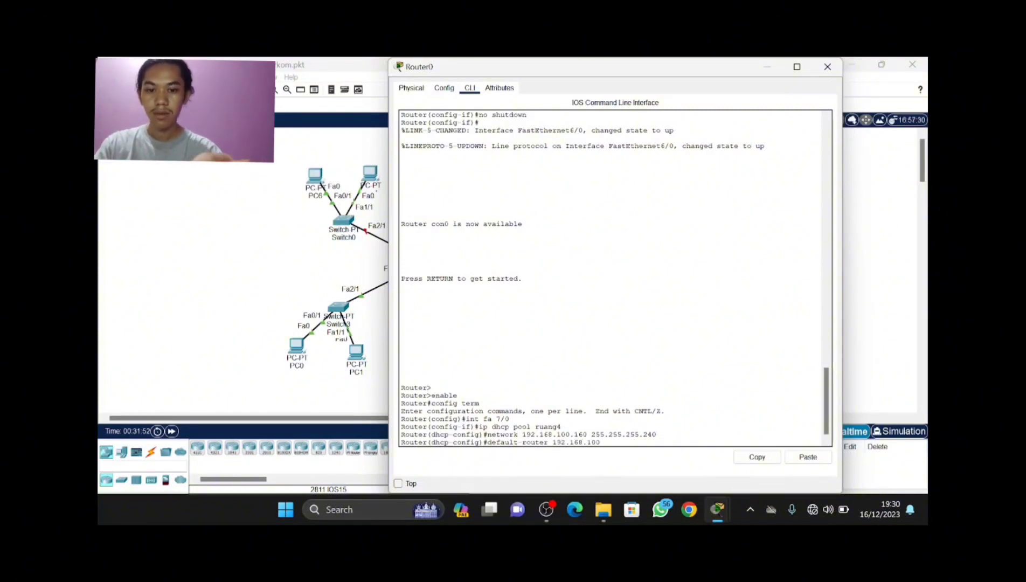
{"action": "type", "text": "."}
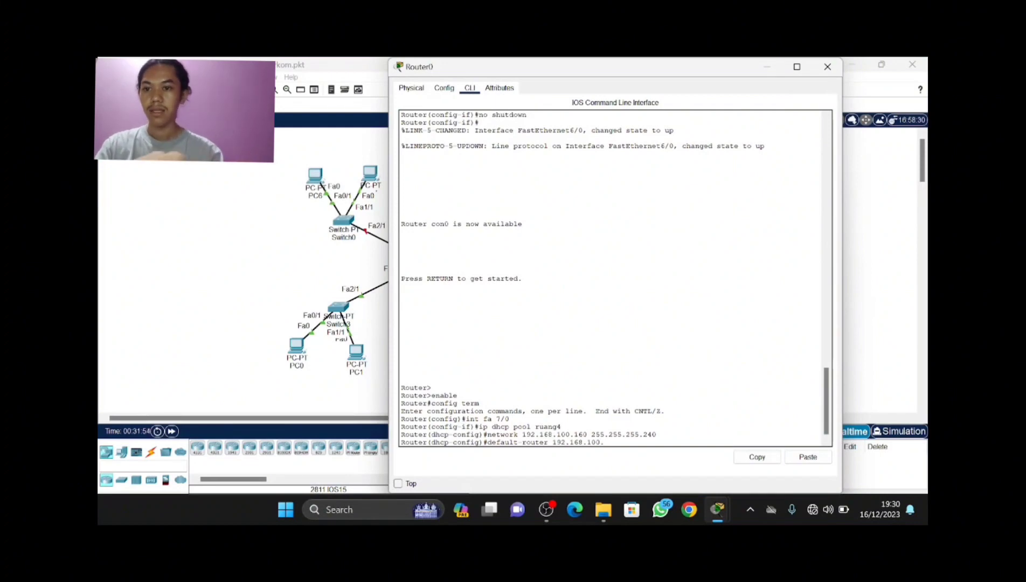
{"action": "type", "text": "16"}
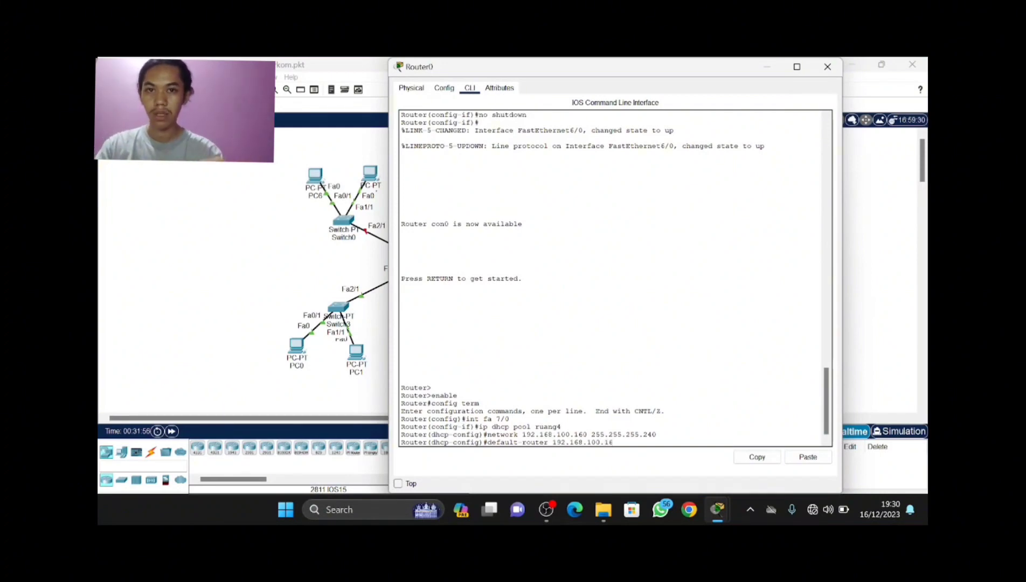
{"action": "type", "text": "1"}
{"action": "key", "text": "Return"}
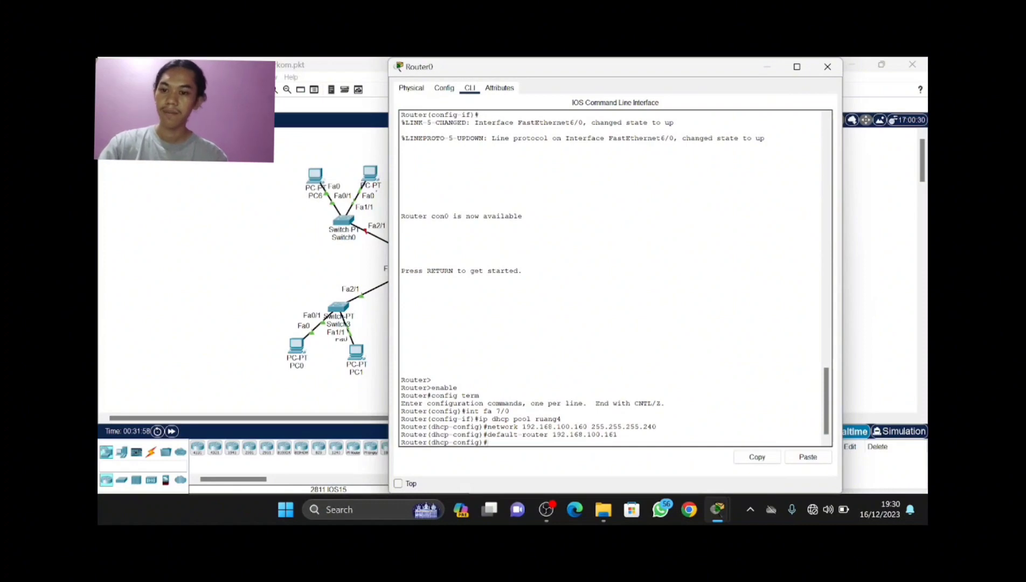
- Set the DNS server of DHCP pool ruang4 to 8.8.8.8
{"action": "type", "text": "dns"}
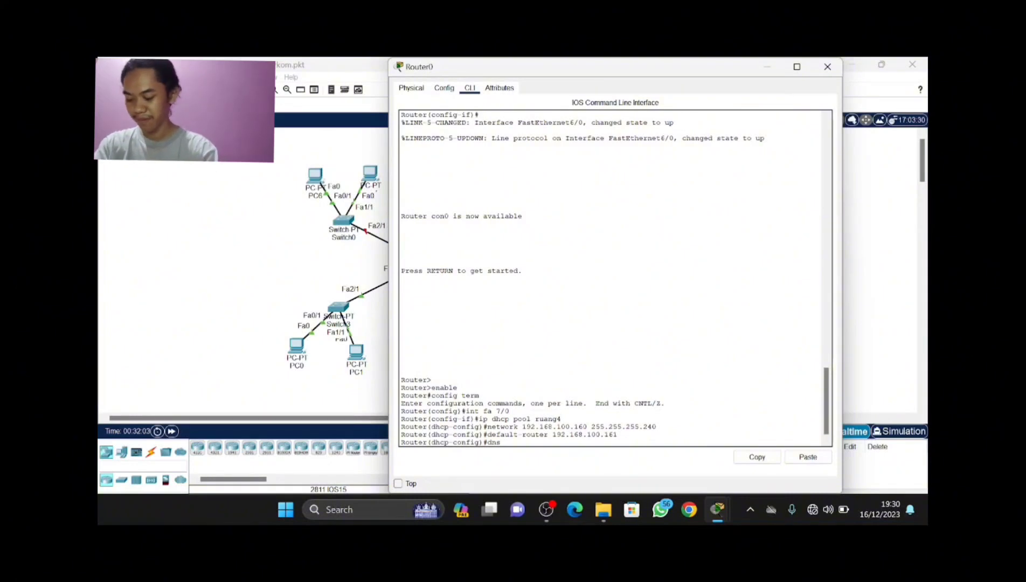
{"action": "type", "text": "serve"}
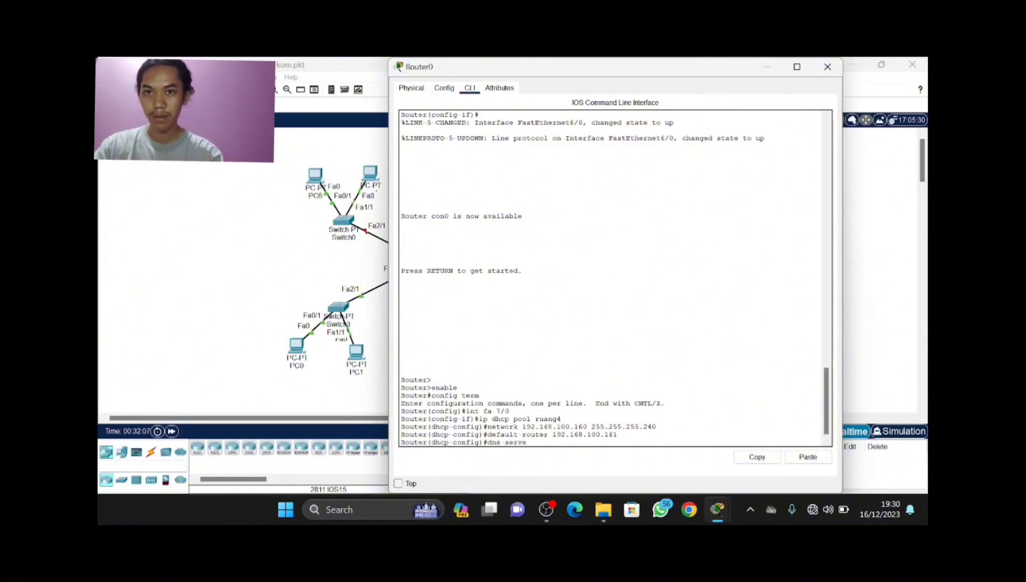
{"action": "type", "text": "r 8."}
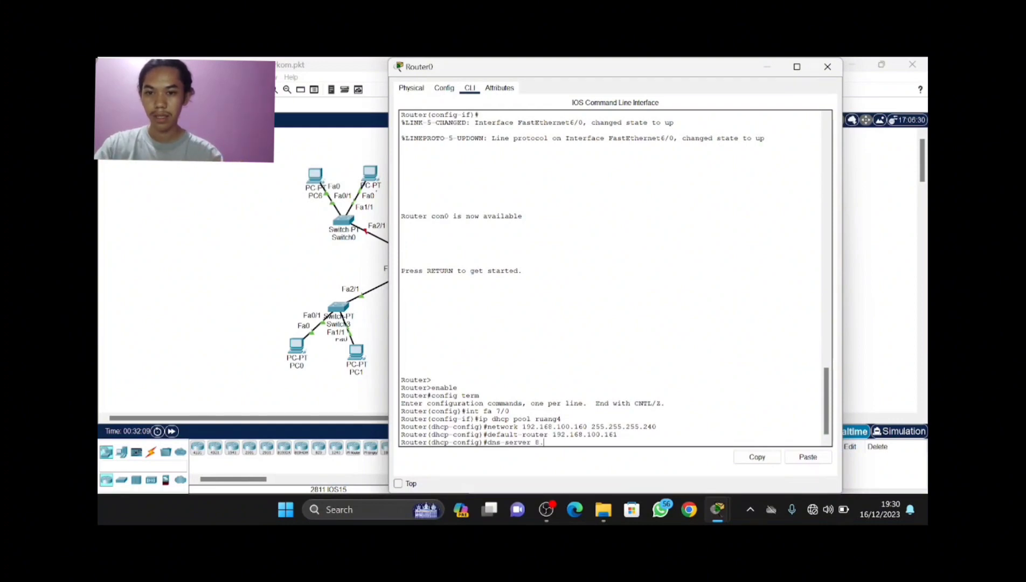
{"action": "type", "text": "8.8."}
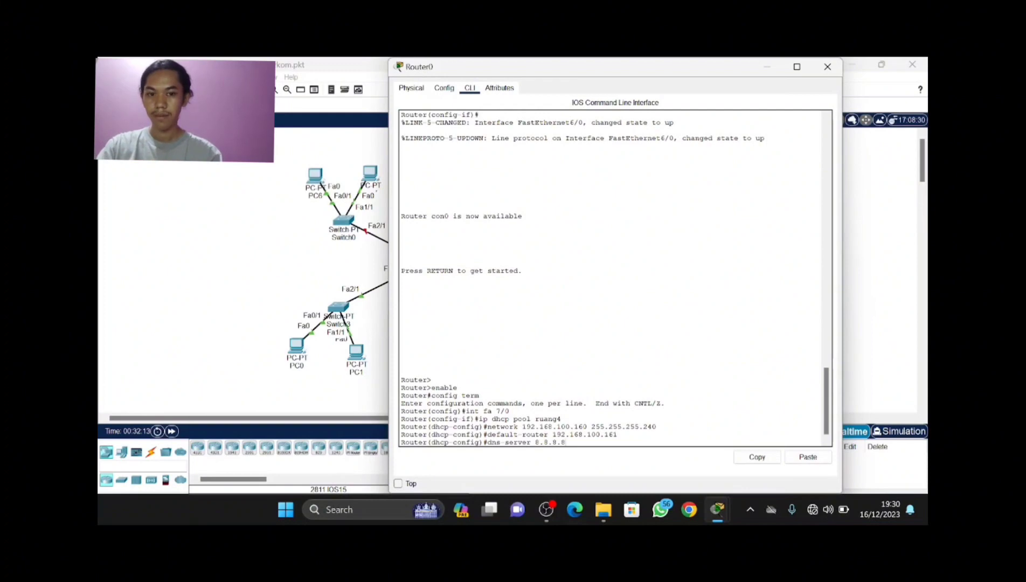
{"action": "type", "text": "8"}
{"action": "key", "text": "Return"}
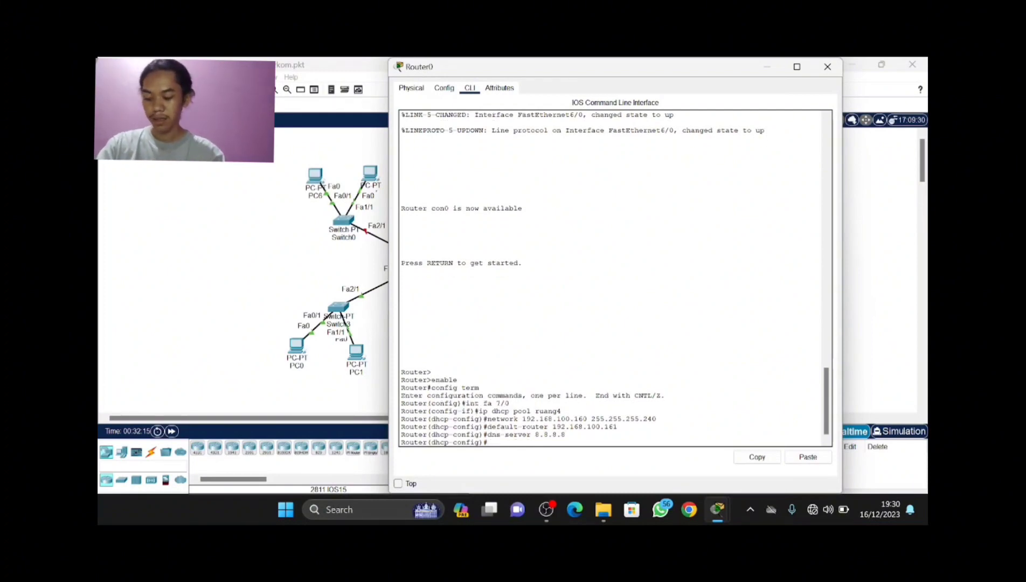
- Exit DHCP and global configuration modes and save the router's configuration with the write command
{"action": "type", "text": "exit"}
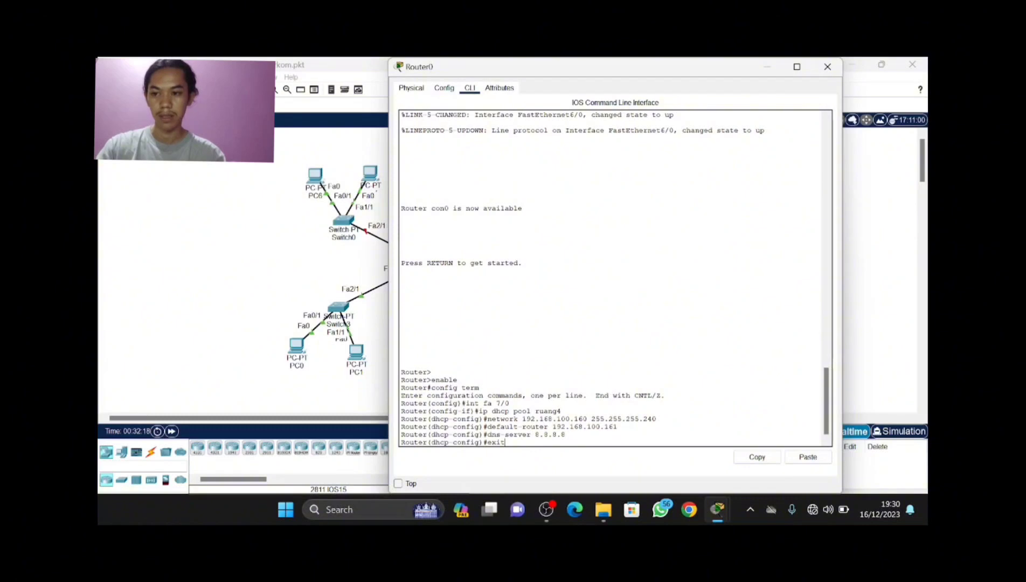
{"action": "key", "text": "Return"}
{"action": "type", "text": "er(config)#e"}
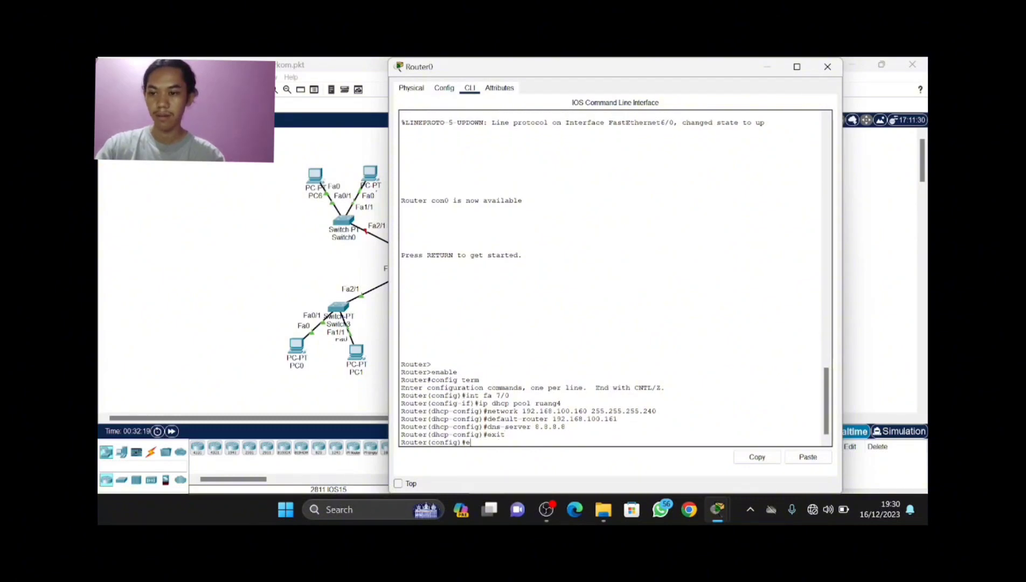
{"action": "type", "text": "xit"}
{"action": "key", "text": "Return"}
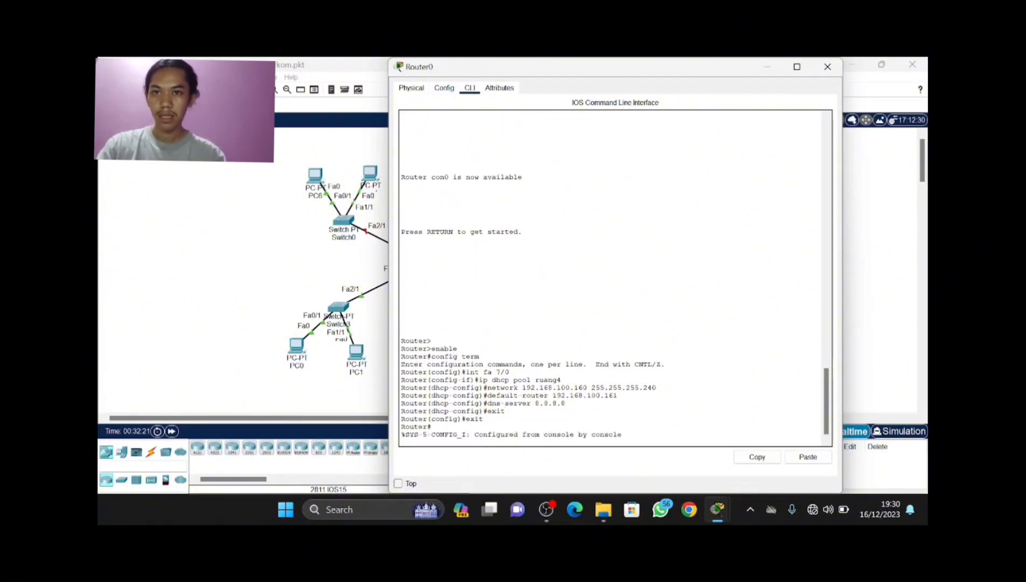
{"action": "key", "text": "Return"}
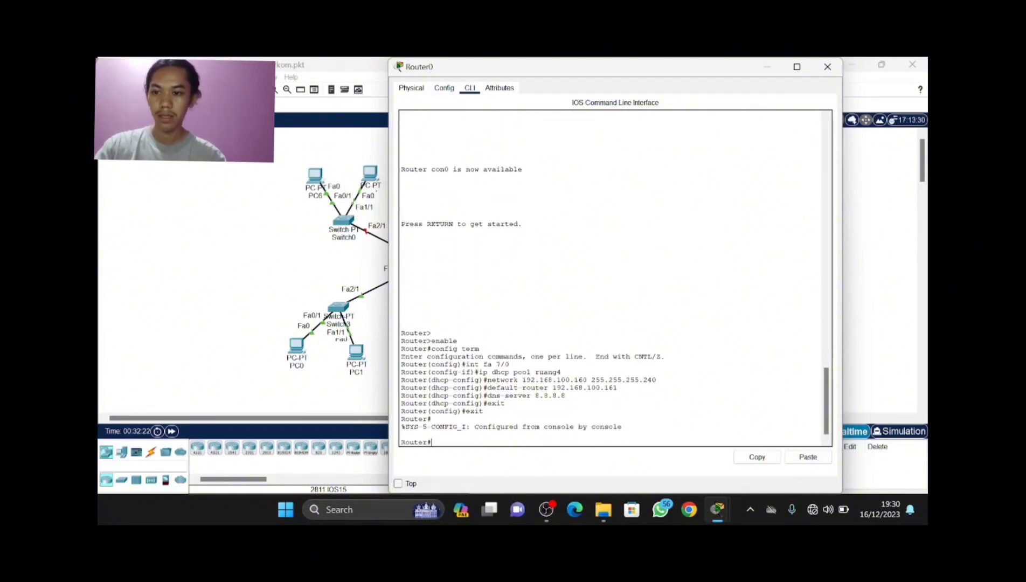
{"action": "type", "text": "write"}
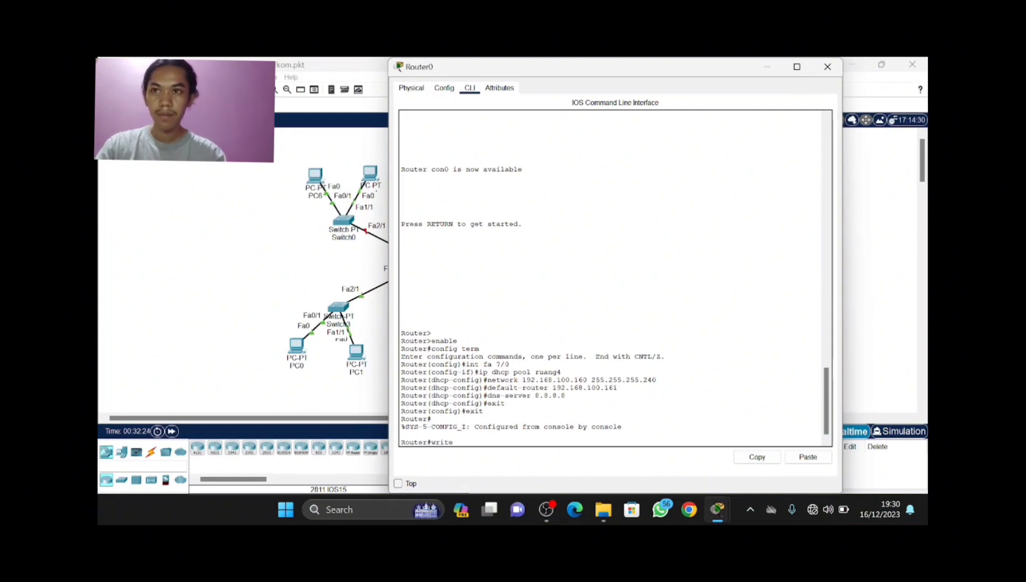
{"action": "key", "text": "Return"}
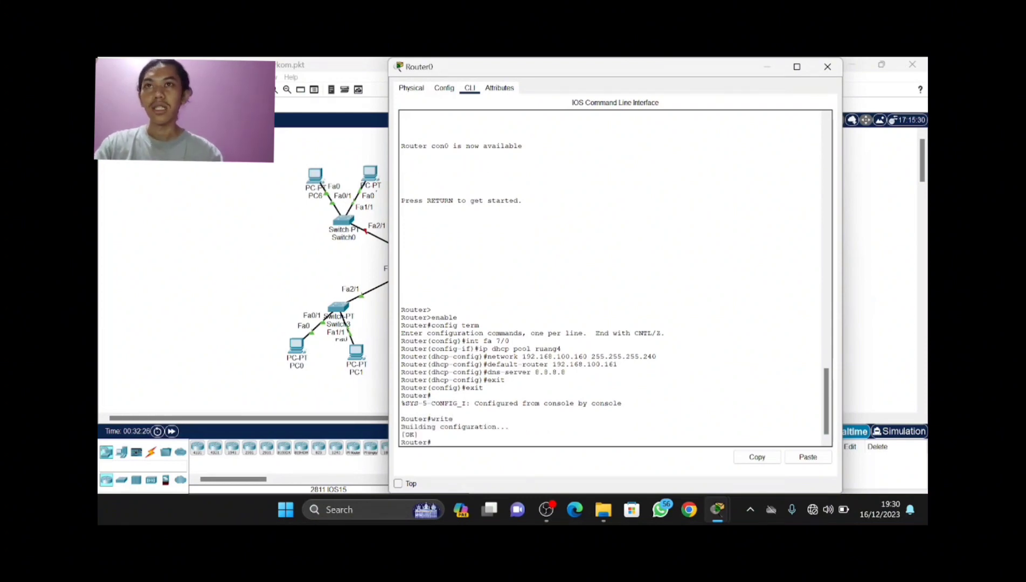
- Enter 192.168.100.161 as the IPv4 address of Router0's FastEthernet7/0 interface
{"action": "left_click", "coordinate": [449, 88]}
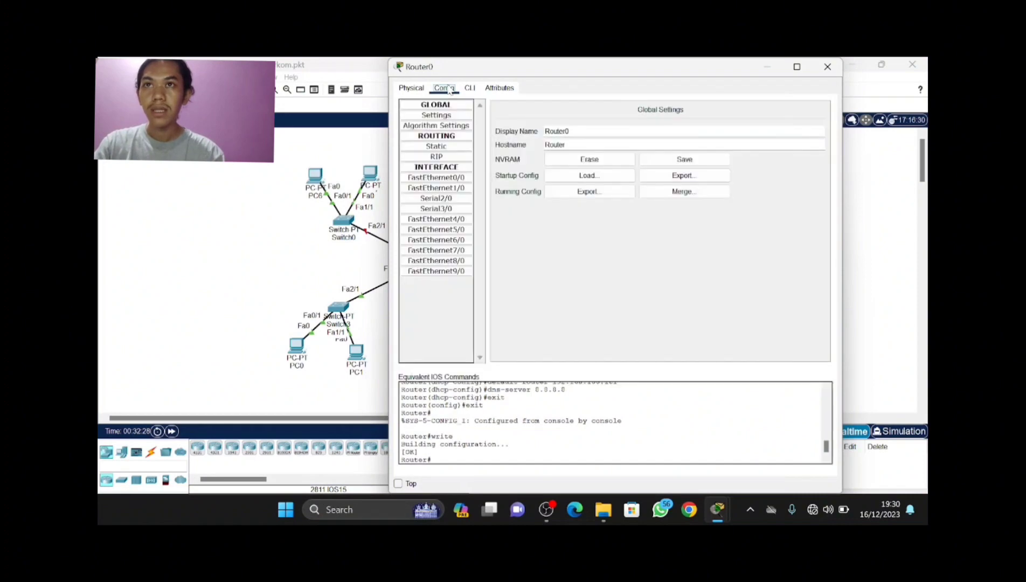
{"action": "left_click", "coordinate": [448, 253]}
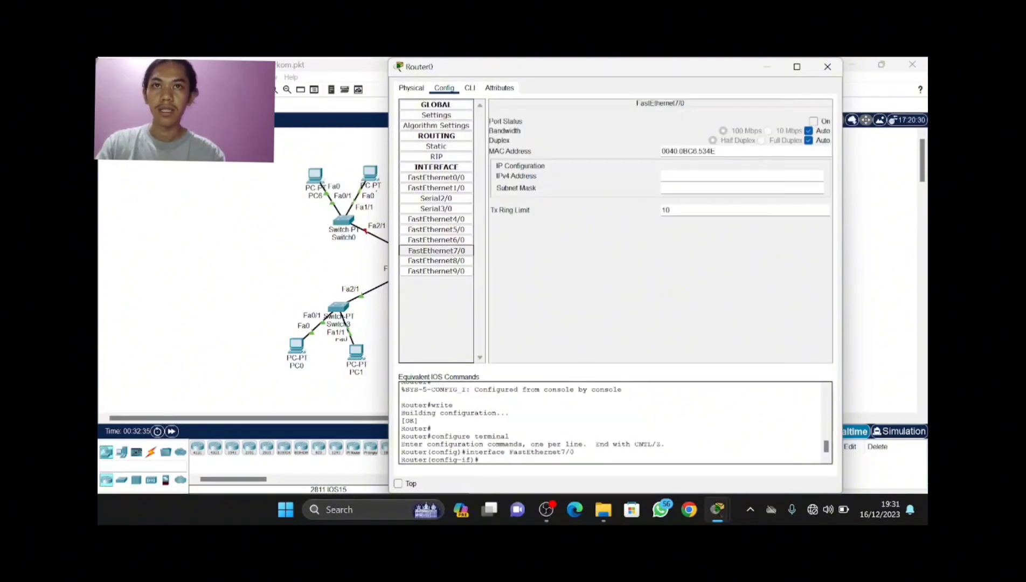
{"action": "type", "text": "192"}
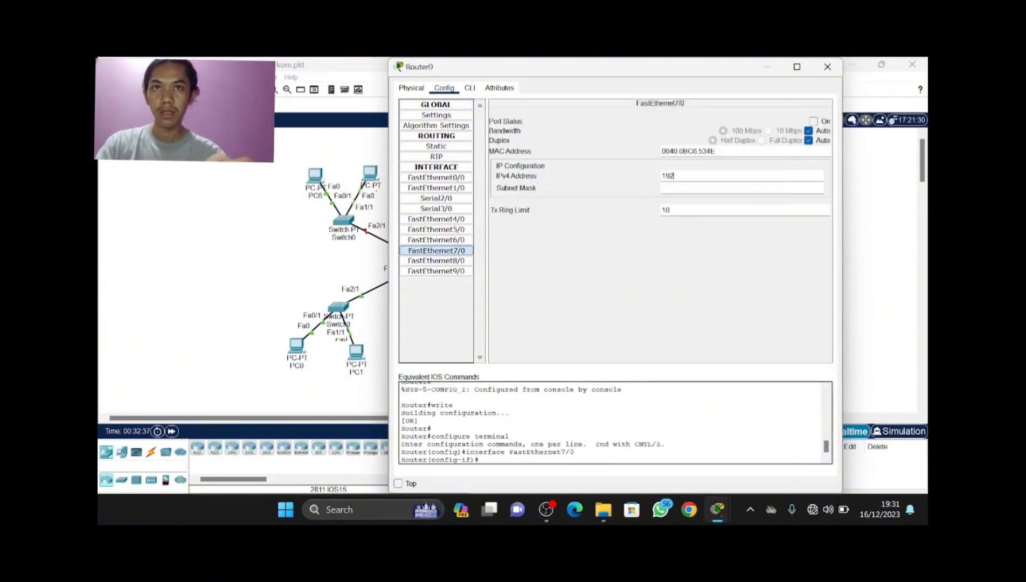
{"action": "type", "text": ".1"}
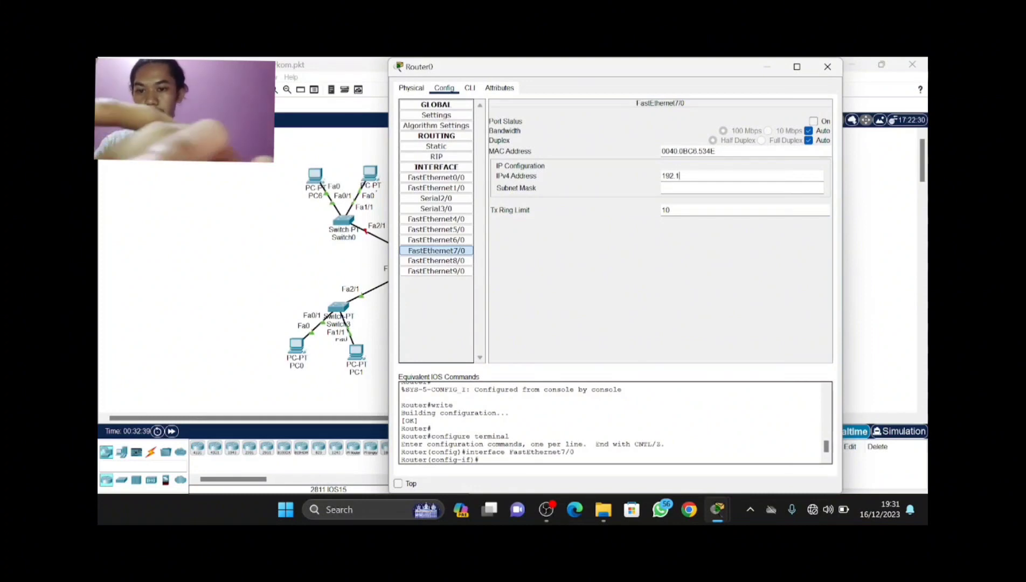
{"action": "type", "text": "68"}
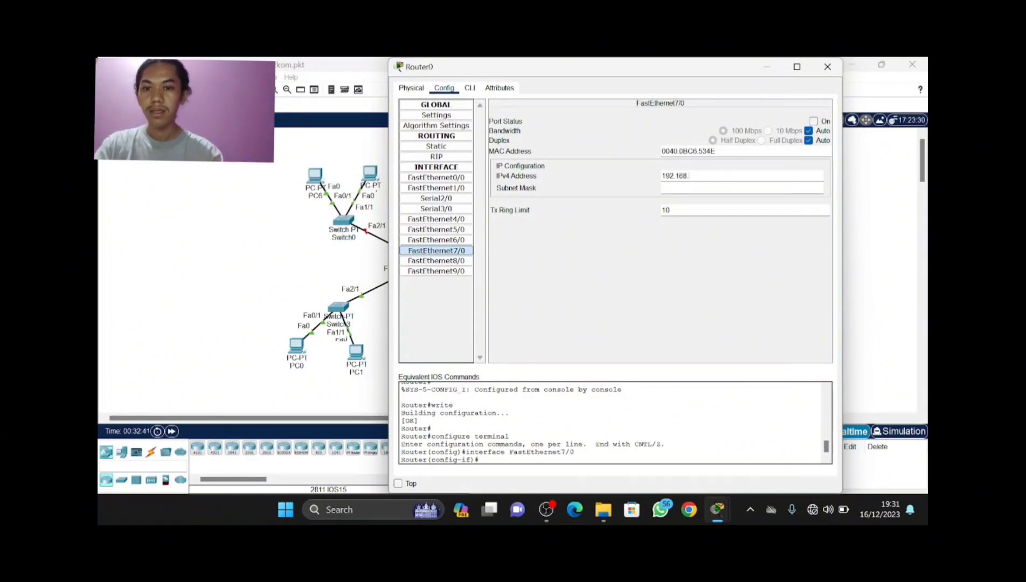
{"action": "type", "text": ".100"}
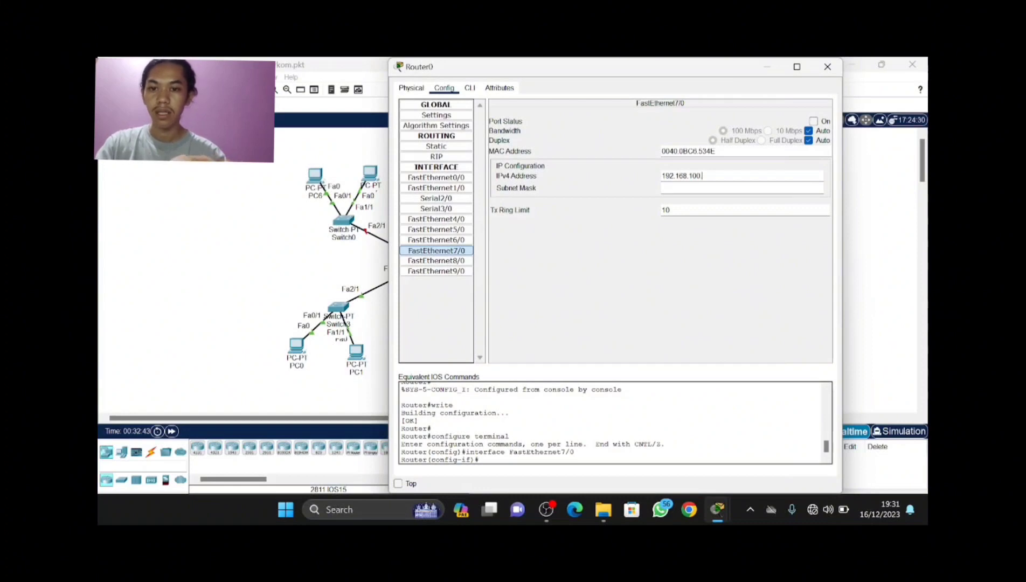
{"action": "type", "text": ".161"}
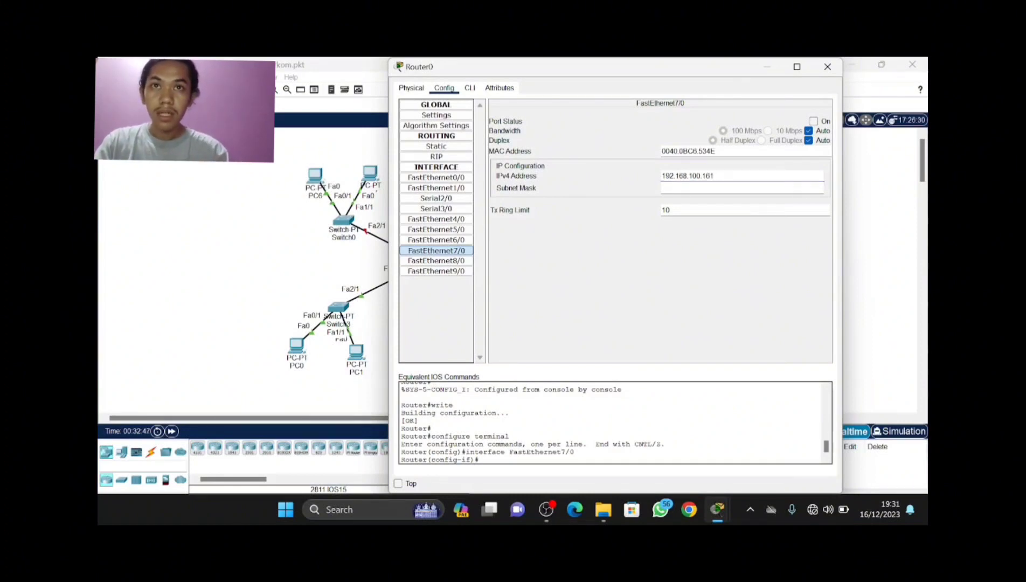
- Set FastEthernet7/0's subnet mask to 255.255.255.240, turn the port on and close the Router0 window
{"action": "left_click", "coordinate": [687, 188]}
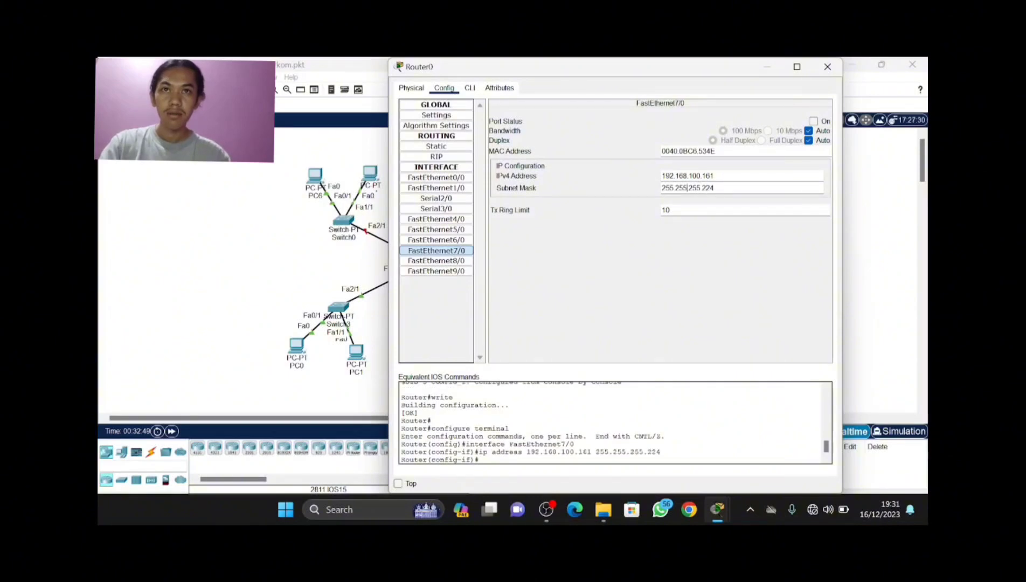
{"action": "left_click", "coordinate": [715, 188]}
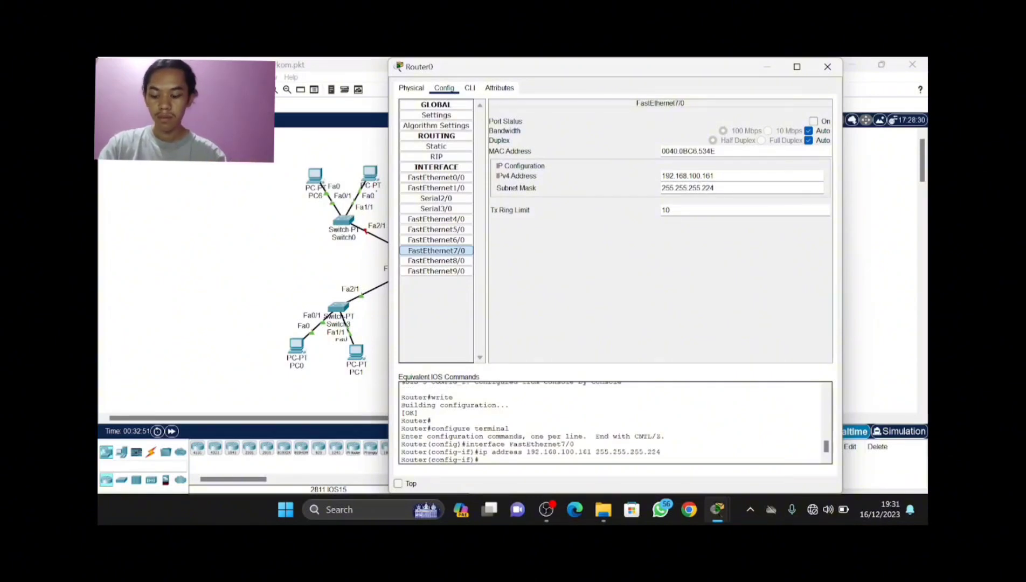
{"action": "key", "text": "BackSpace"}
{"action": "key", "text": "BackSpace"}
{"action": "key", "text": "BackSpace"}
{"action": "key", "text": "BackSpace"}
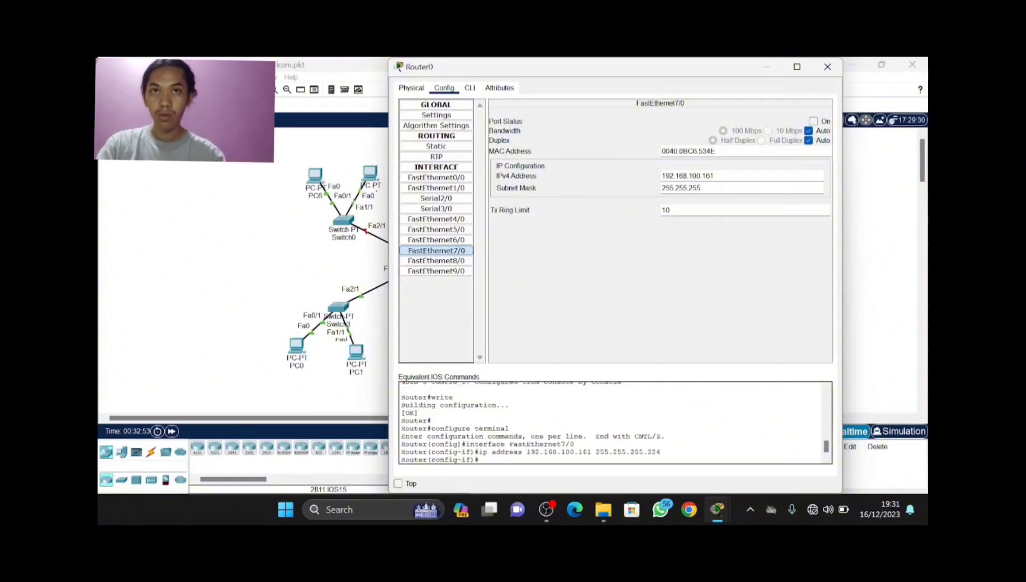
{"action": "type", "text": ".2"}
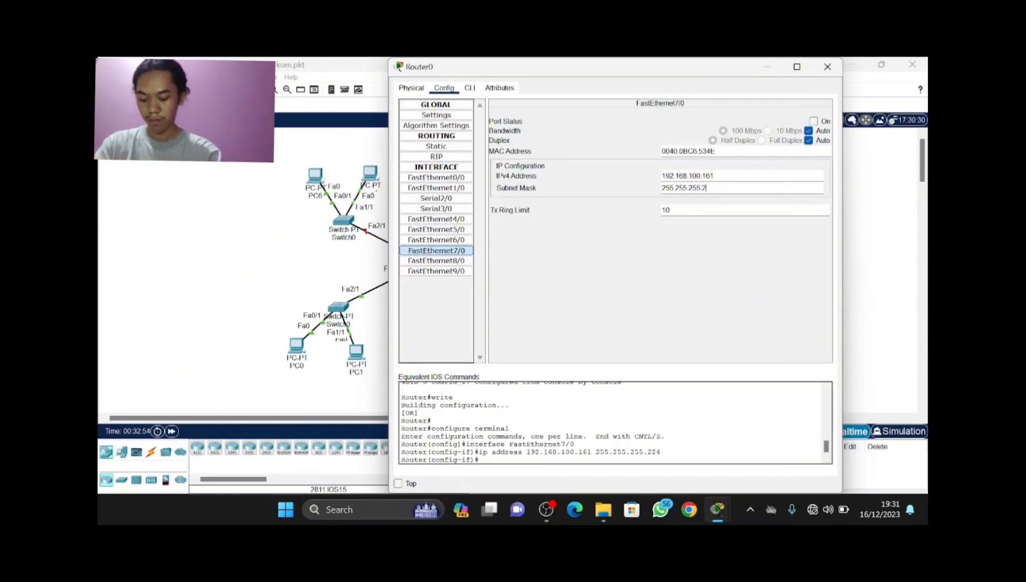
{"action": "type", "text": "40"}
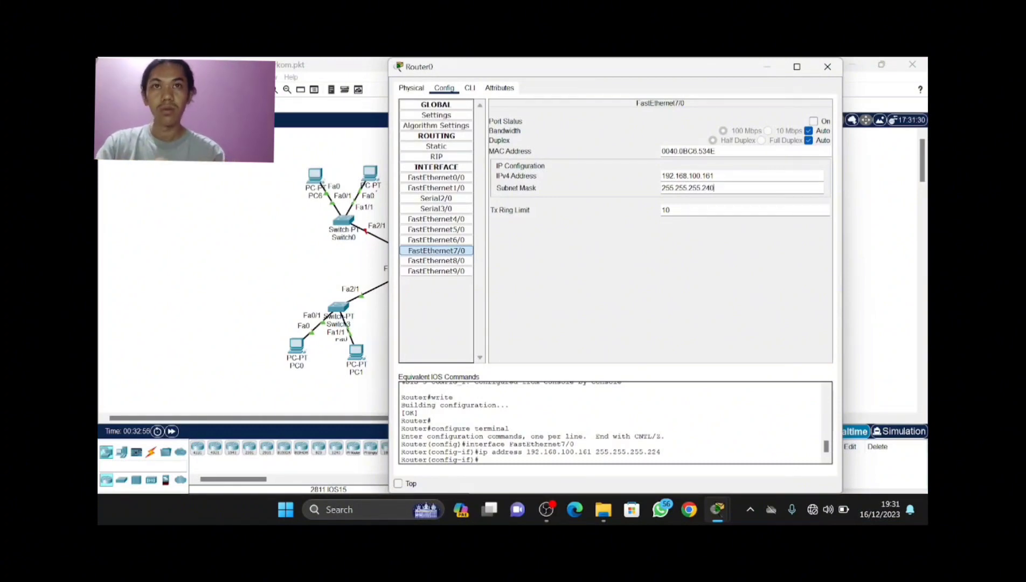
{"action": "key", "text": "Return"}
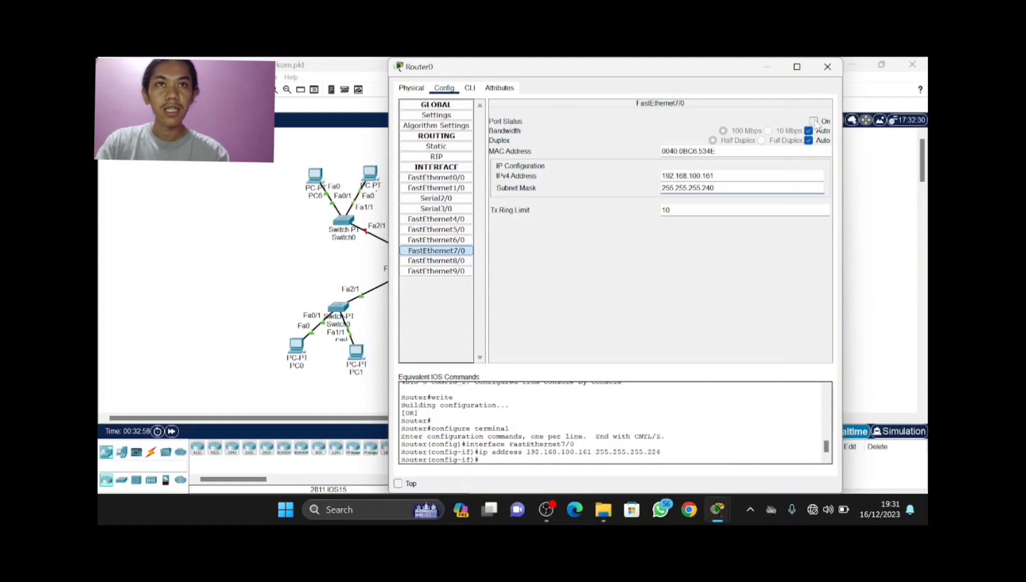
{"action": "left_click", "coordinate": [814, 121]}
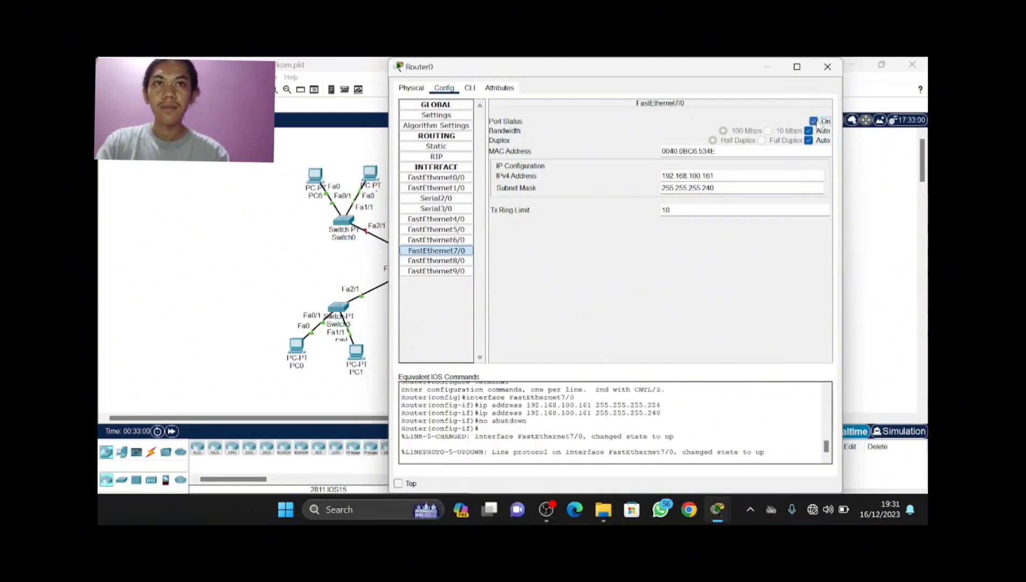
{"action": "left_click", "coordinate": [827, 72]}
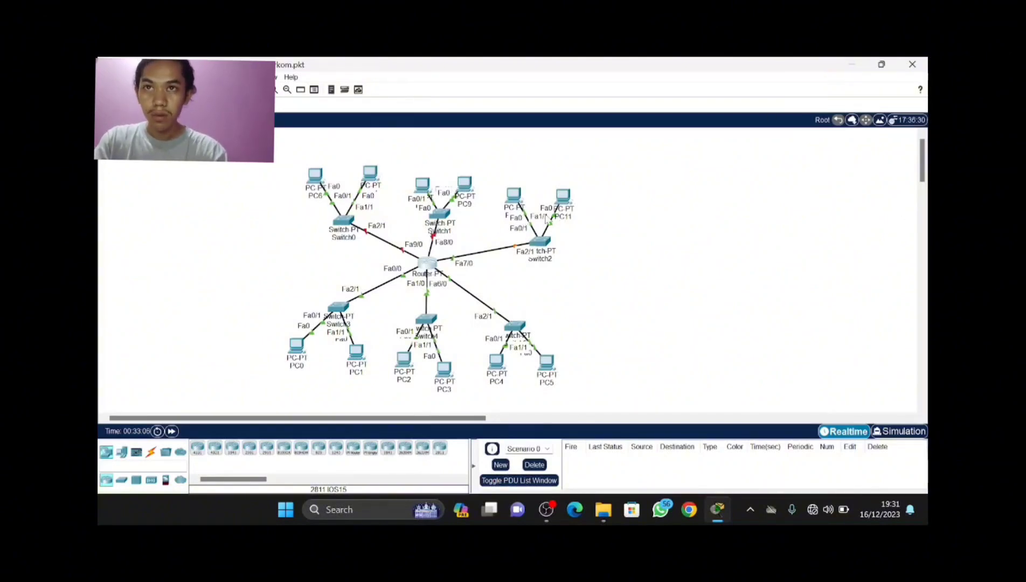
- Switch PC10's IP configuration to DHCP, re-requesting the address by toggling through Static, and close its window
{"action": "left_click", "coordinate": [514, 195]}
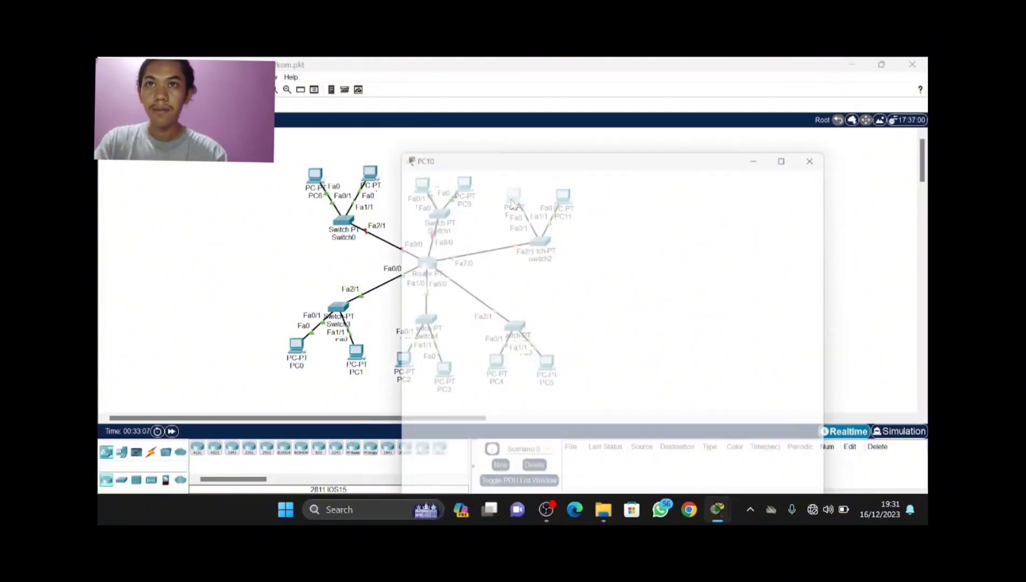
{"action": "left_click", "coordinate": [448, 90]}
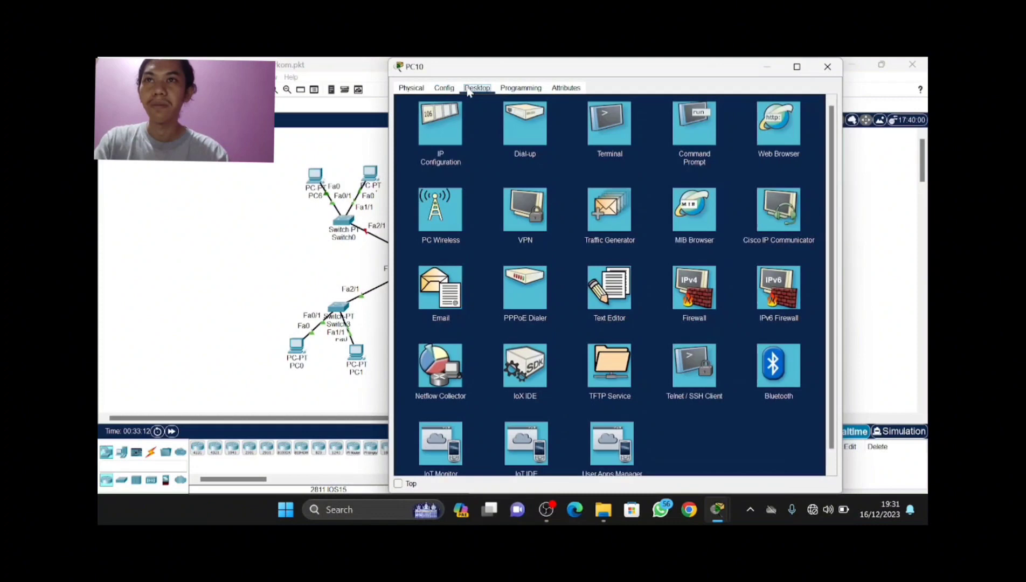
{"action": "left_click", "coordinate": [437, 123]}
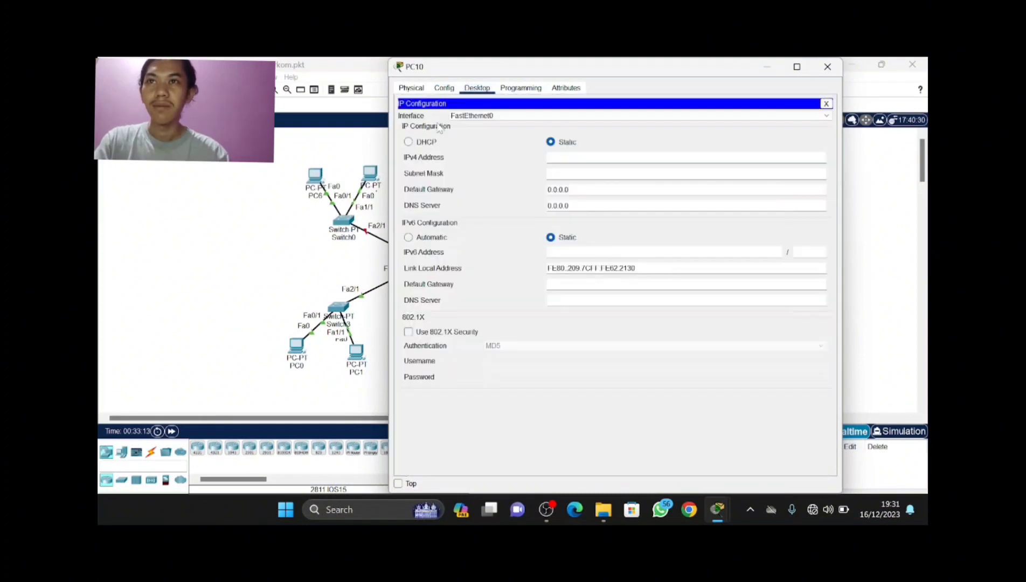
{"action": "left_click", "coordinate": [409, 142]}
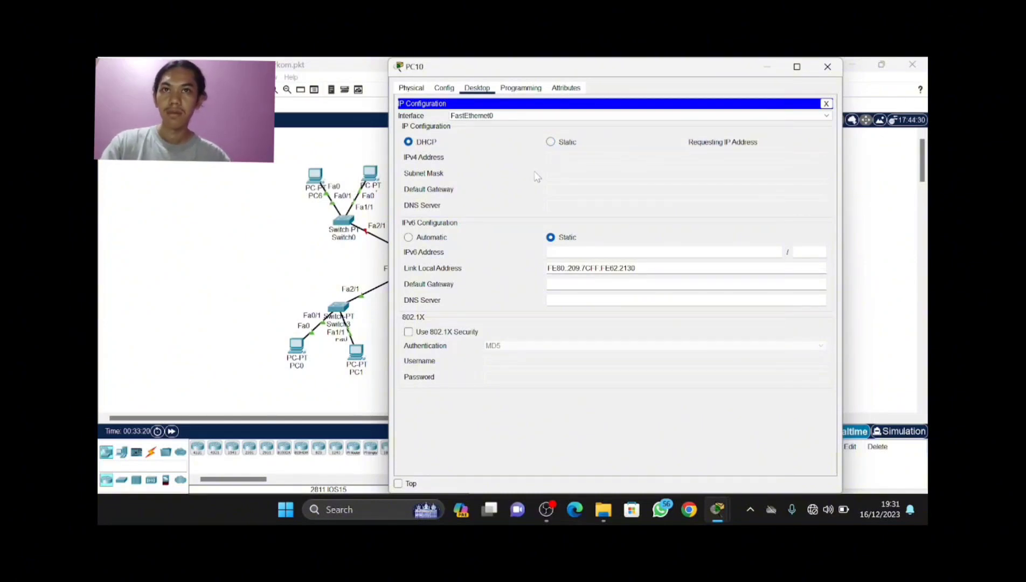
{"action": "left_click", "coordinate": [551, 143]}
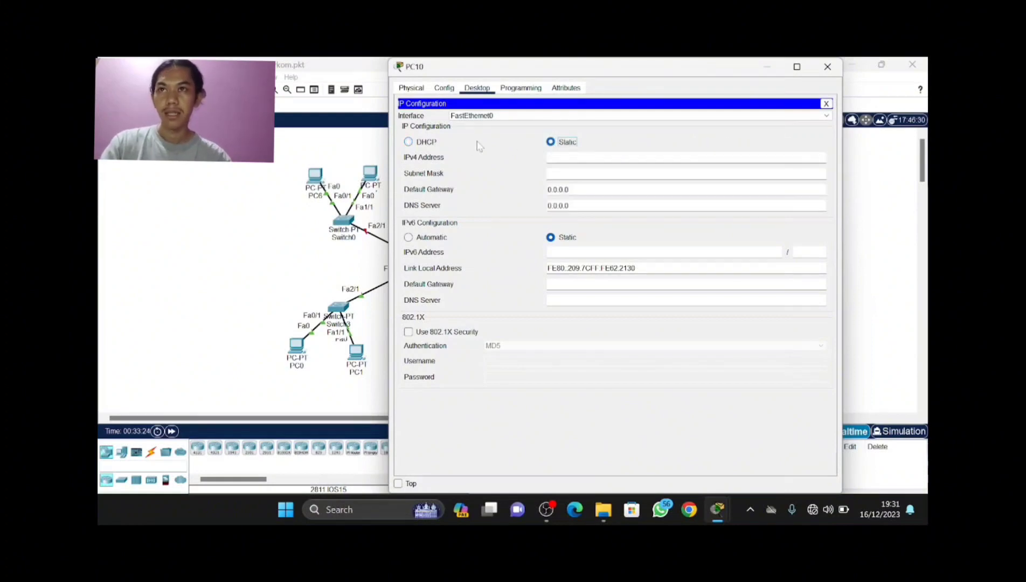
{"action": "left_click", "coordinate": [409, 142]}
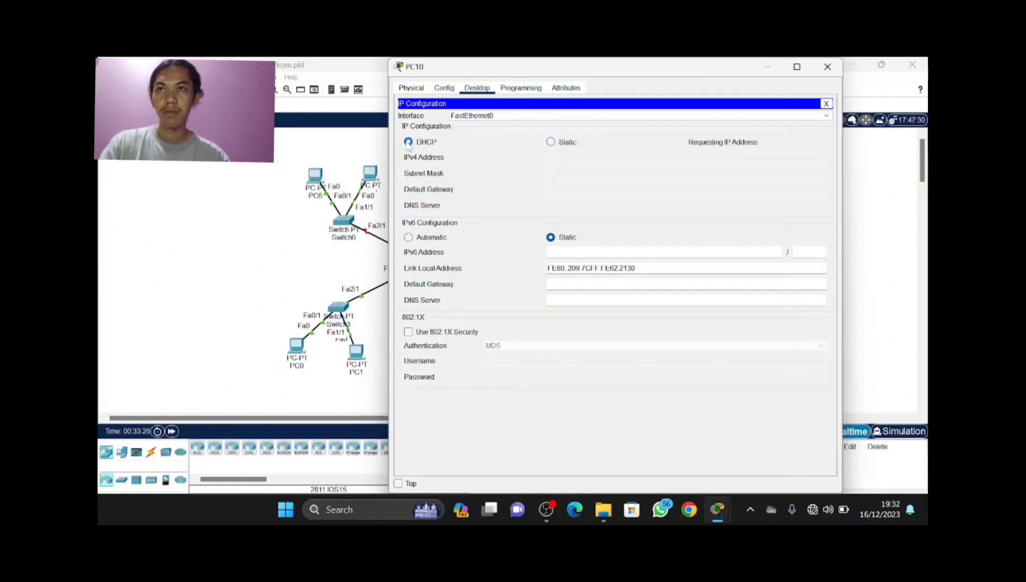
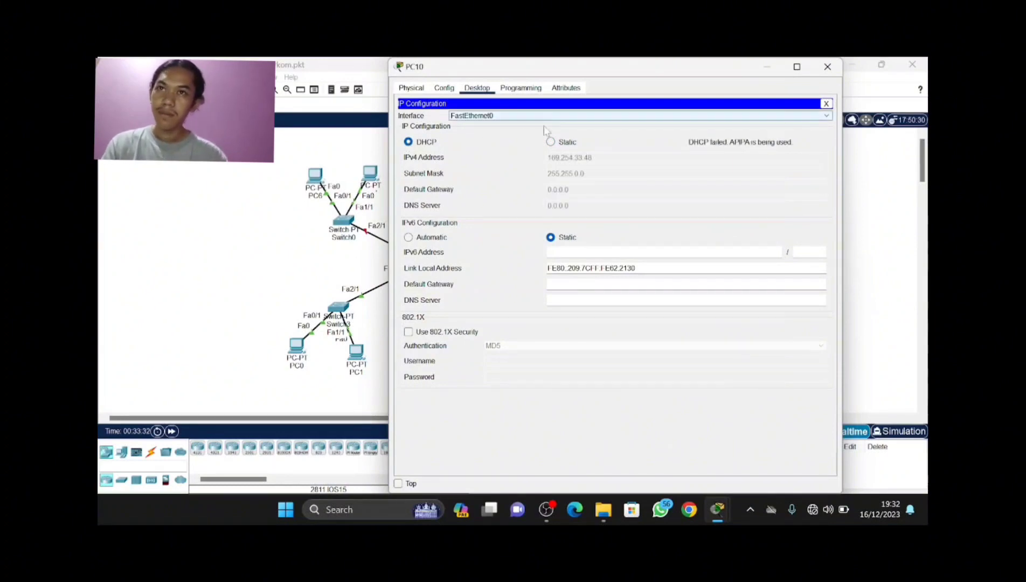
{"action": "left_click", "coordinate": [551, 142]}
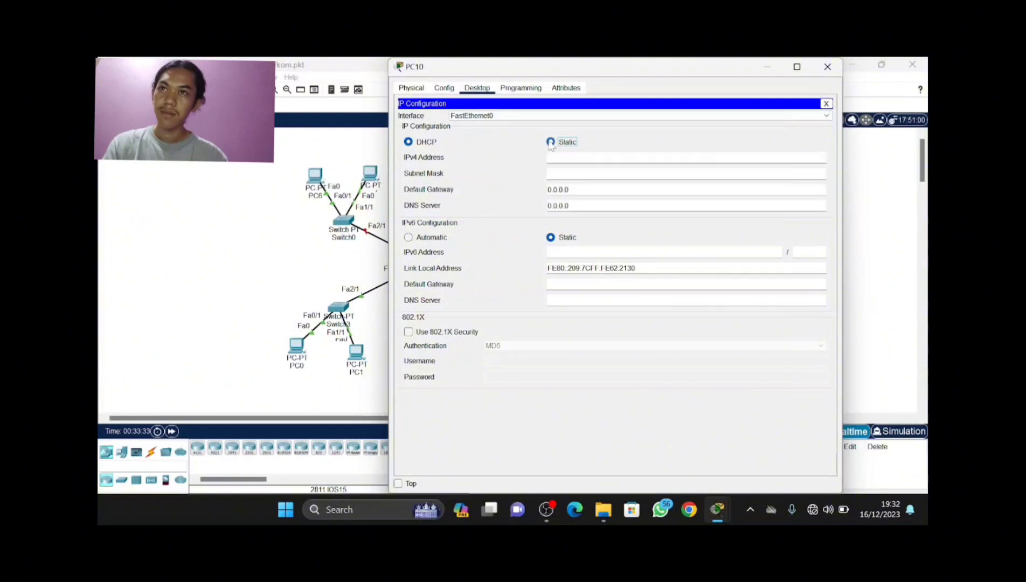
{"action": "left_click", "coordinate": [408, 143]}
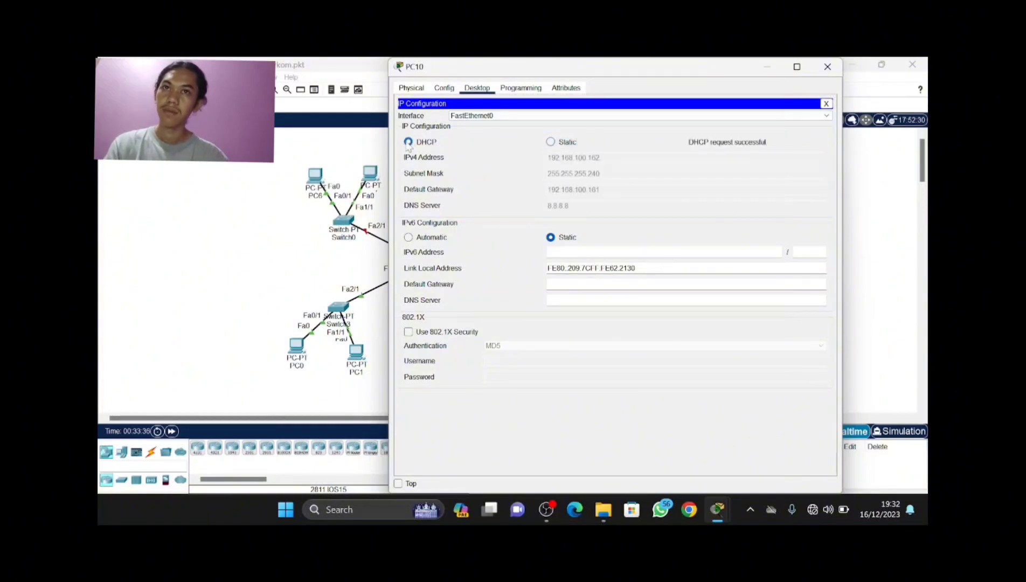
{"action": "left_click", "coordinate": [829, 68]}
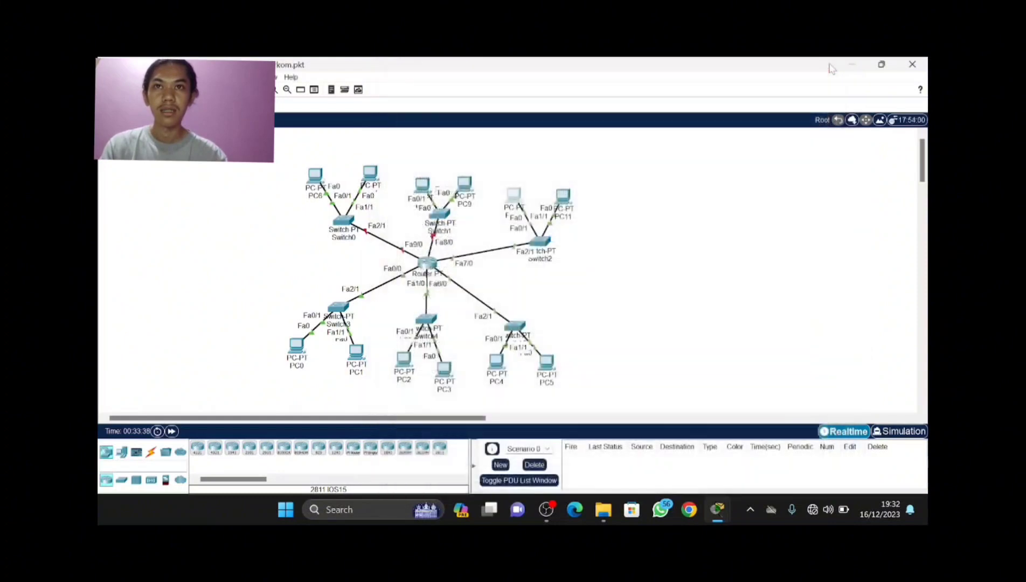
- Set PC11's IP configuration to DHCP and close its window
{"action": "left_click", "coordinate": [565, 196]}
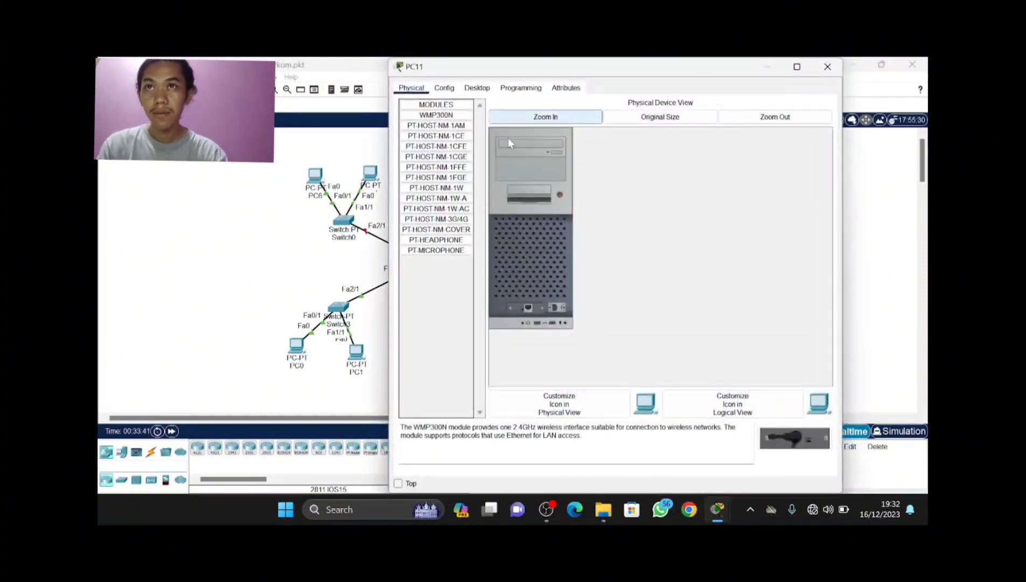
{"action": "left_click", "coordinate": [475, 89]}
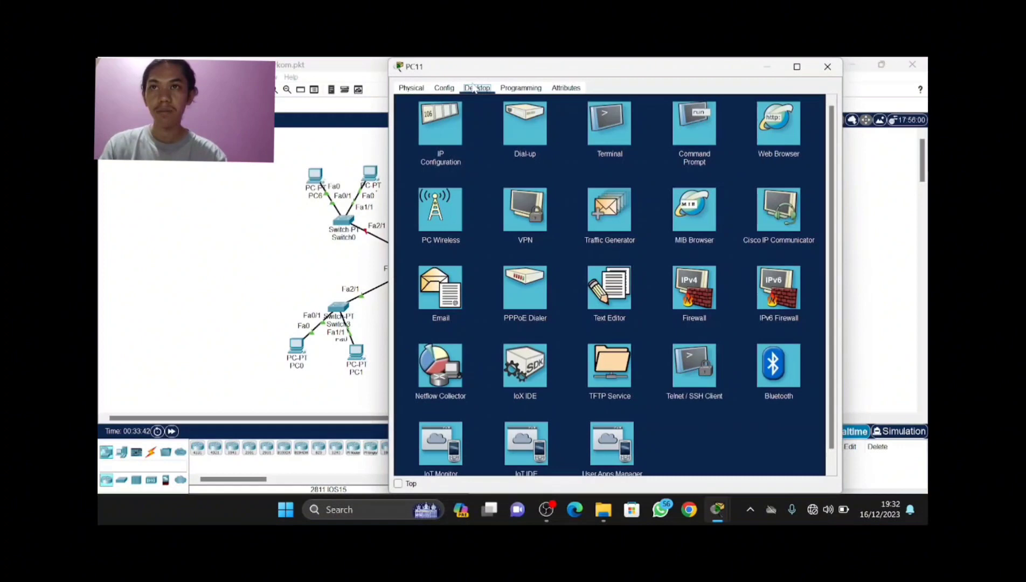
{"action": "left_click", "coordinate": [441, 121]}
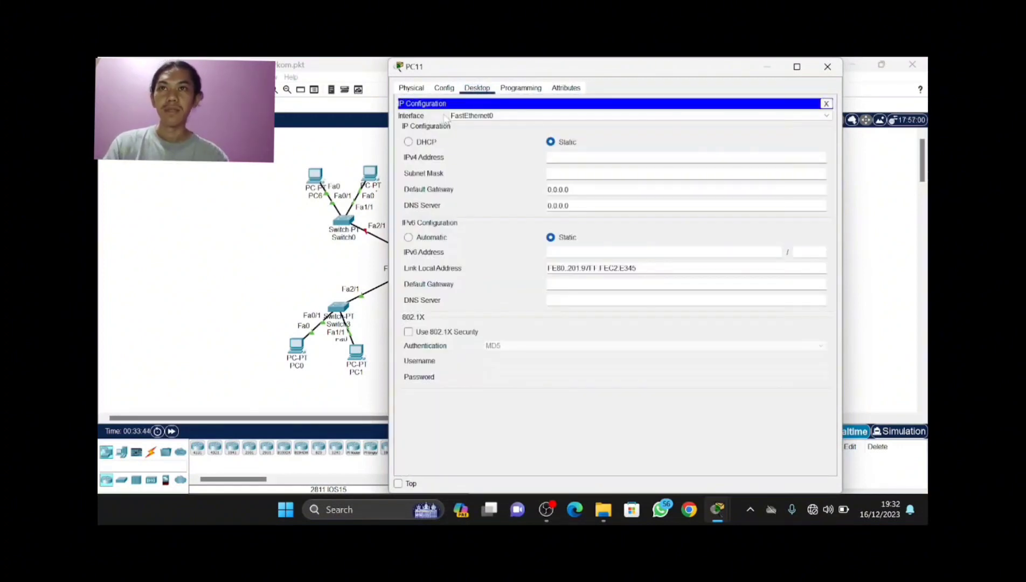
{"action": "left_click", "coordinate": [409, 144]}
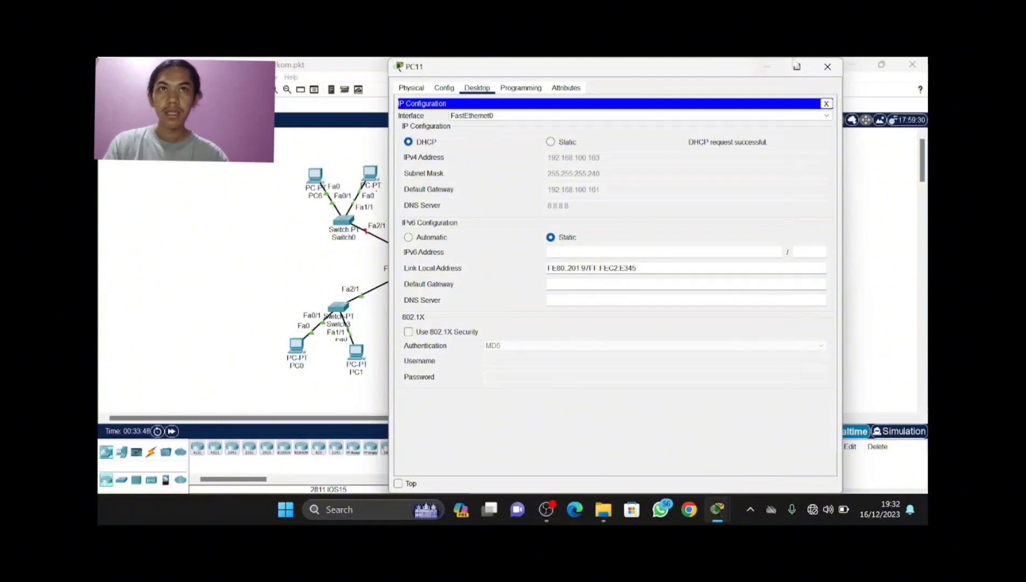
{"action": "left_click", "coordinate": [830, 68]}
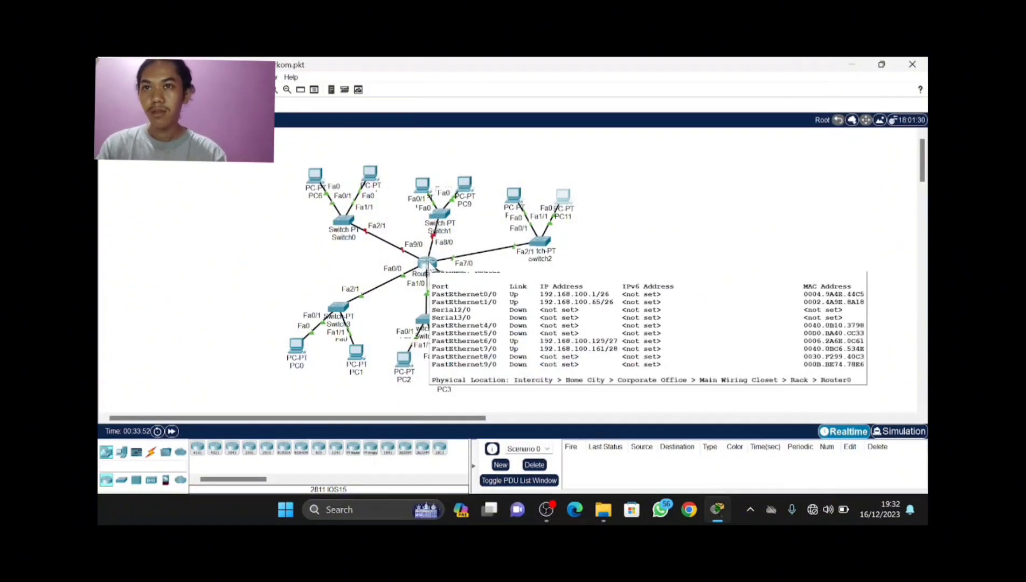
- Open Router0's command line and exit interface and global configuration modes
{"action": "left_click", "coordinate": [428, 264]}
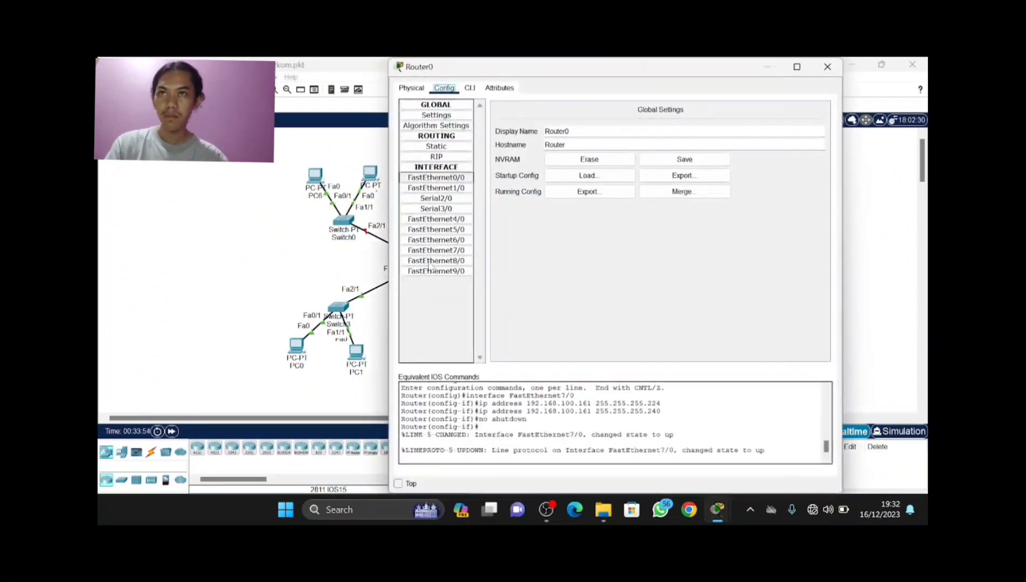
{"action": "left_click", "coordinate": [458, 260]}
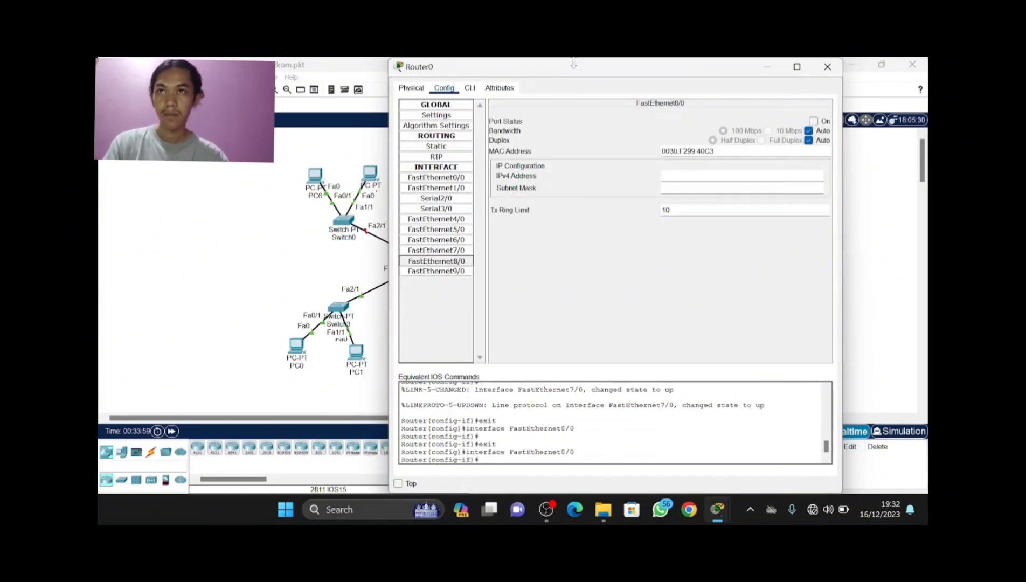
{"action": "left_click", "coordinate": [472, 91]}
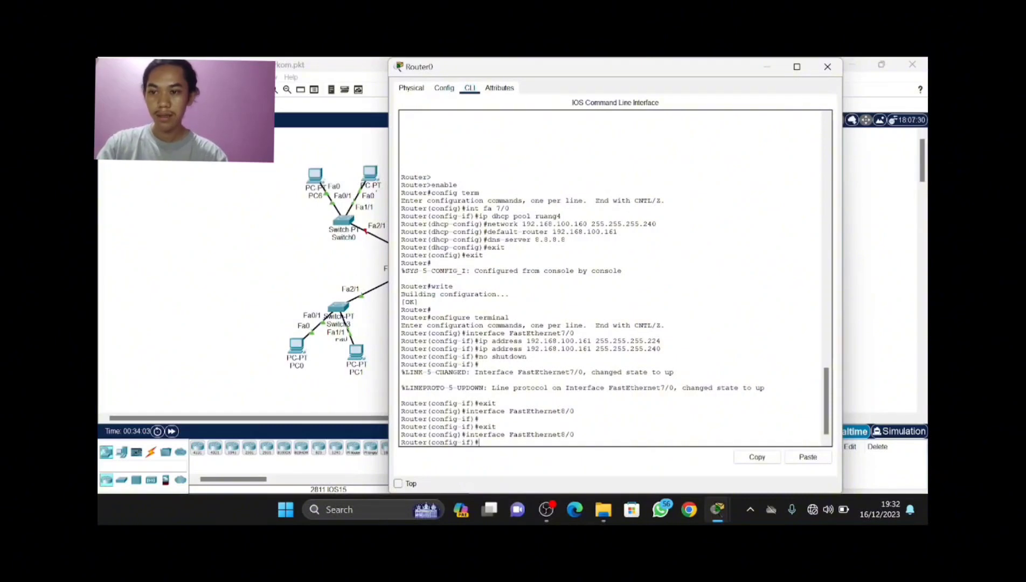
{"action": "type", "text": "exit"}
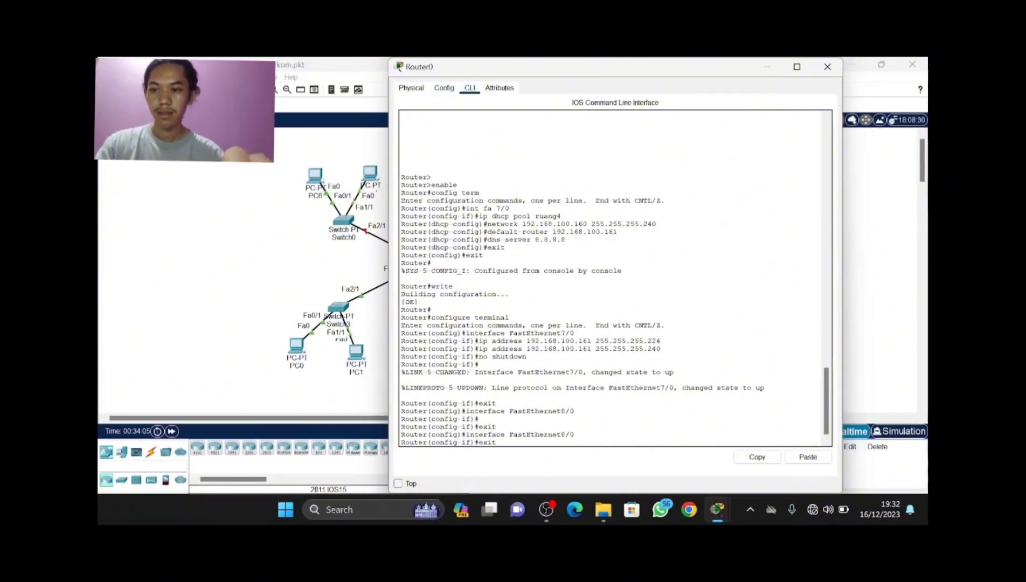
{"action": "key", "text": "Return"}
{"action": "type", "text": "exi"}
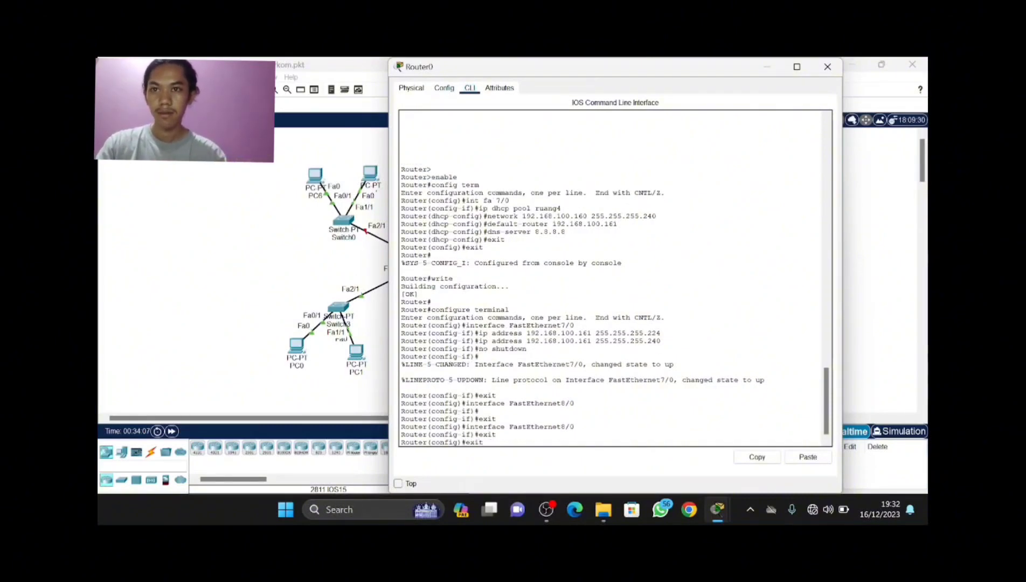
{"action": "type", "text": "t"}
{"action": "key", "text": "Return"}
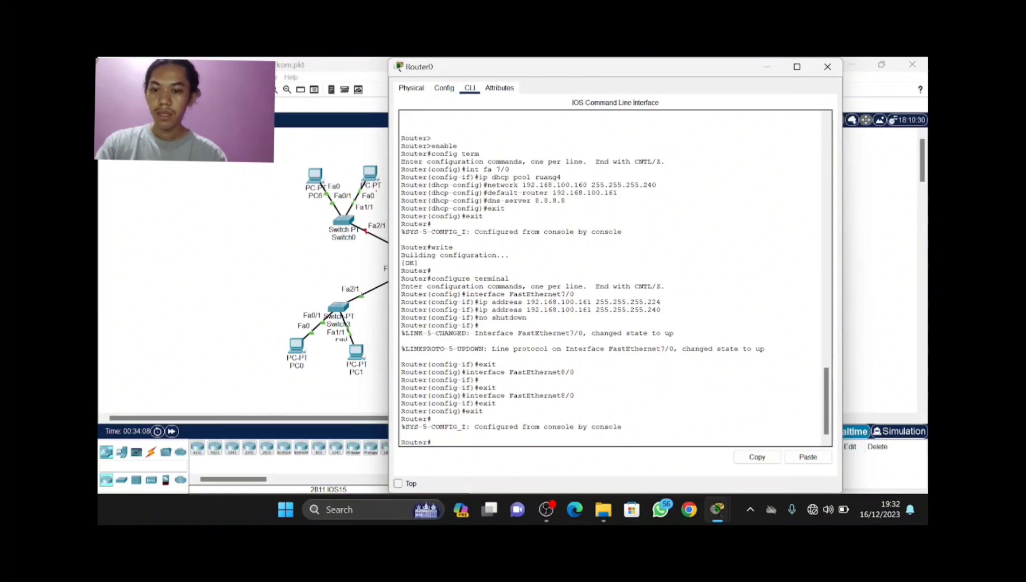
- Run enable and config term on Router0 to enter global configuration mode
{"action": "type", "text": "enable"}
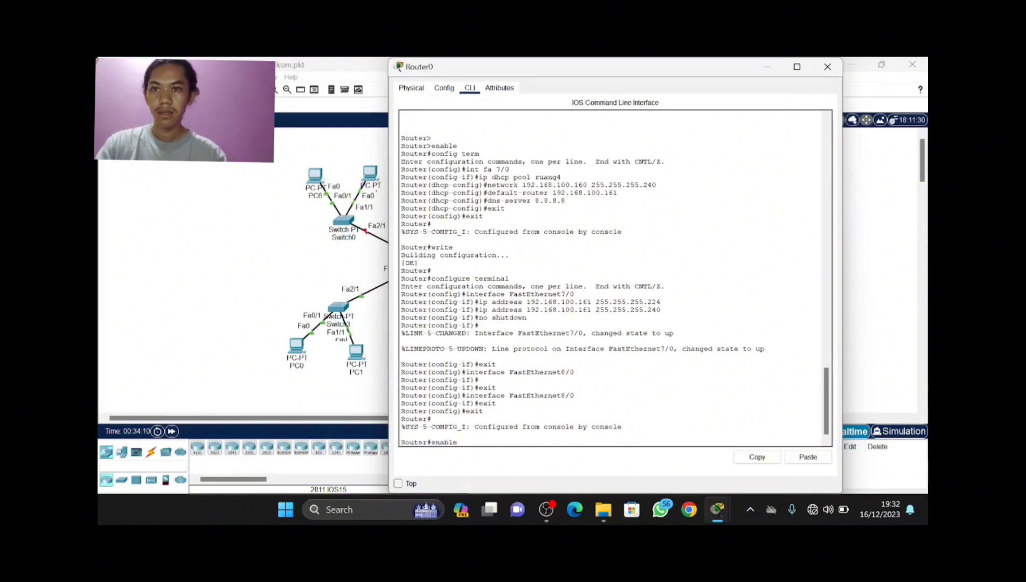
{"action": "key", "text": "Return"}
{"action": "type", "text": "co"}
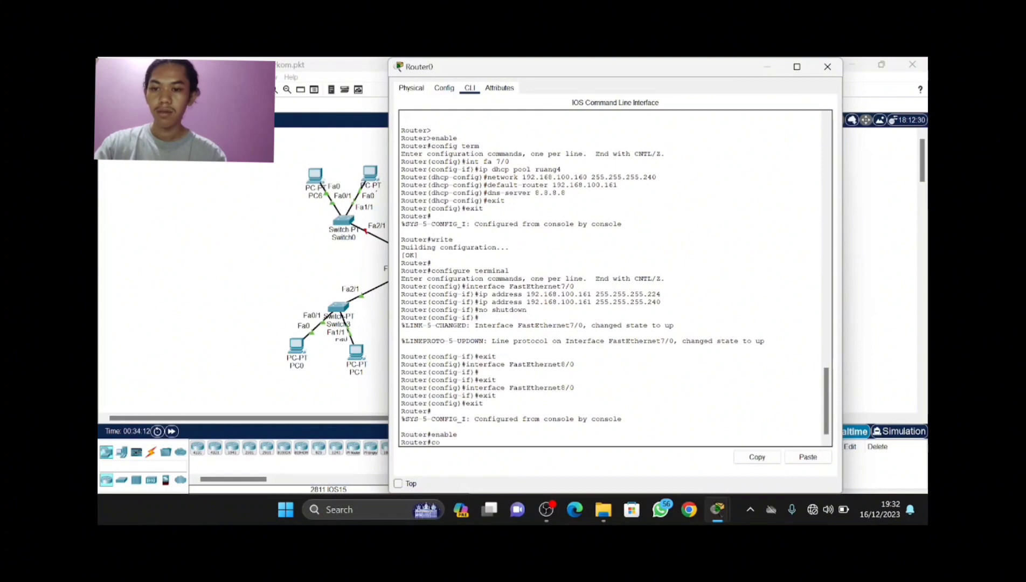
{"action": "type", "text": "nfig"}
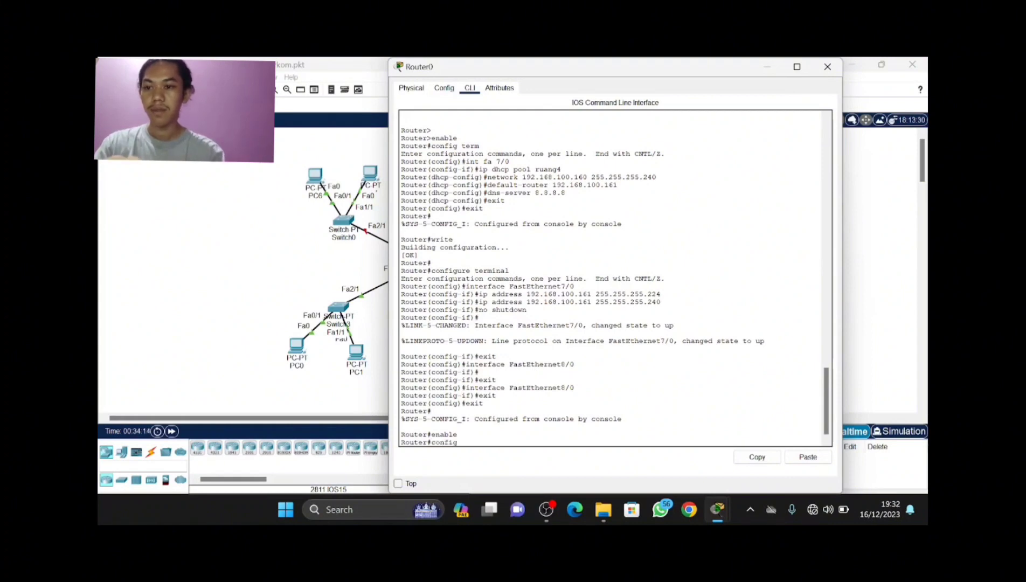
{"action": "type", "text": " term"}
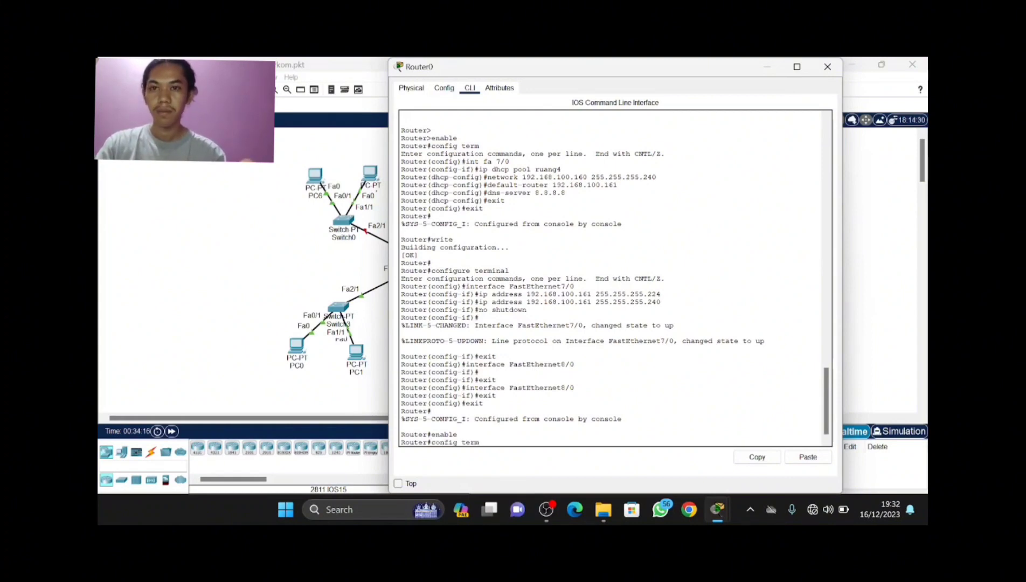
{"action": "key", "text": "Return"}
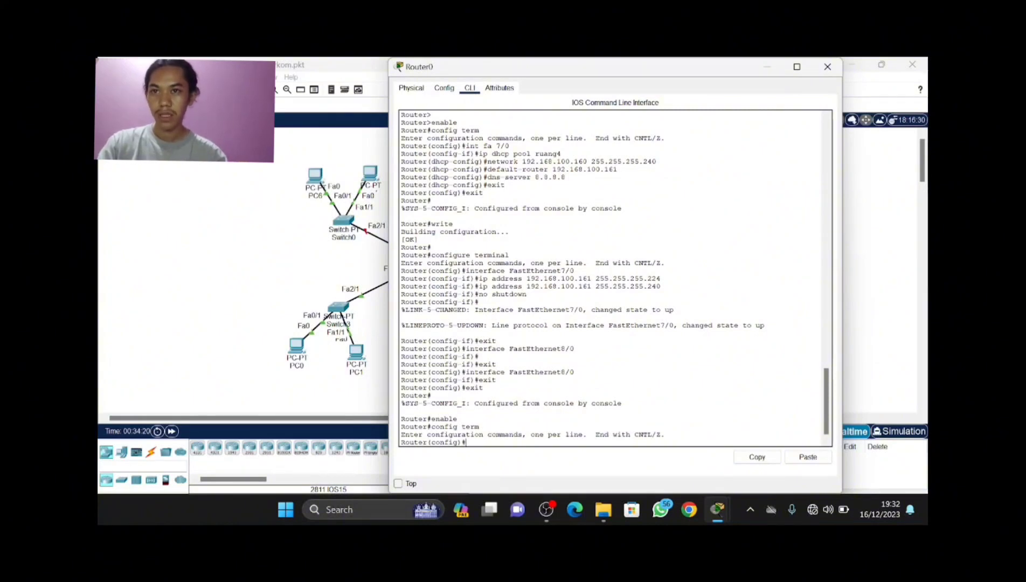
- Enter interface configuration mode for FastEthernet 8/0 with int fa 8/0
{"action": "type", "text": "int"}
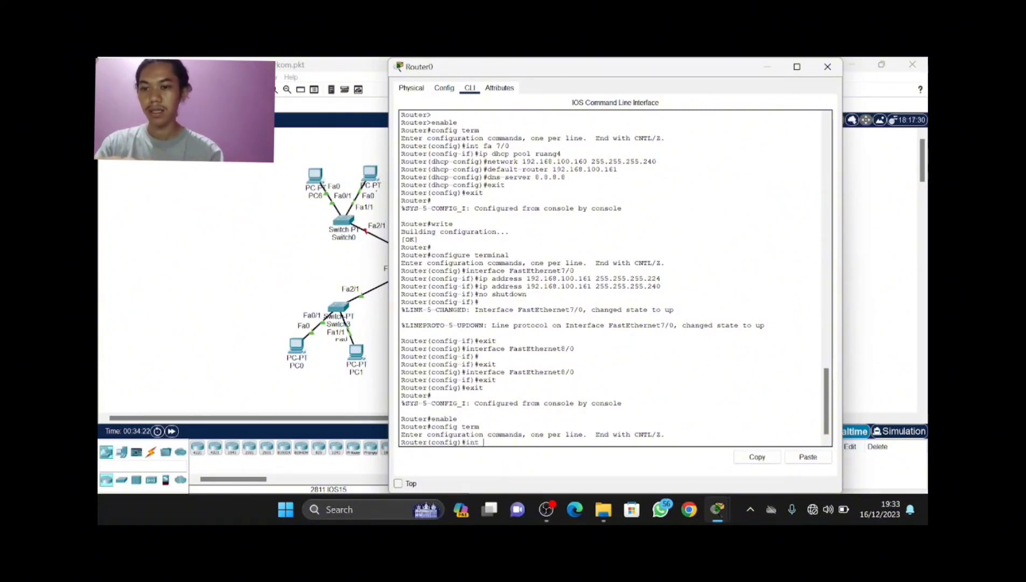
{"action": "type", "text": " fa"}
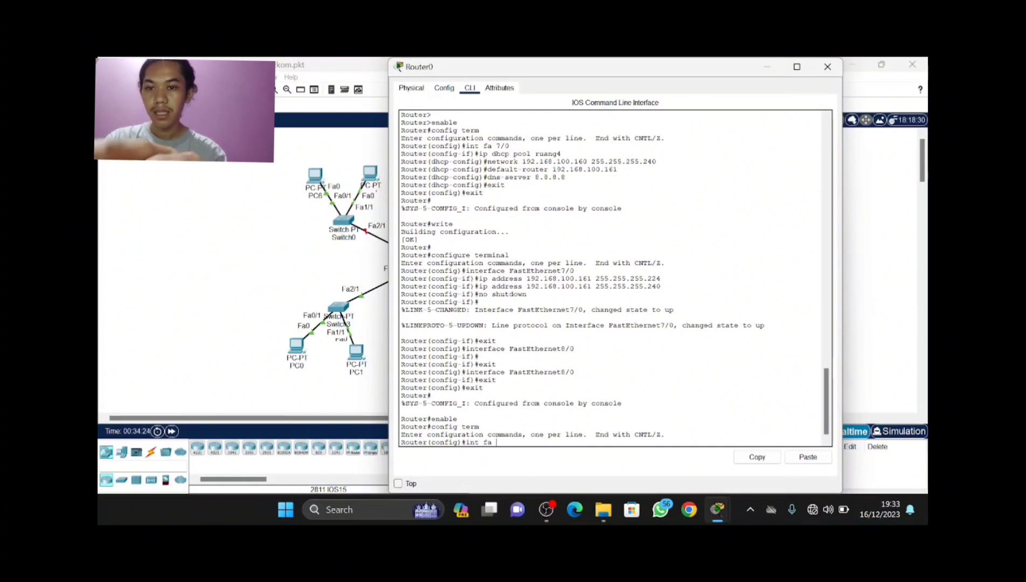
{"action": "type", "text": " 8"}
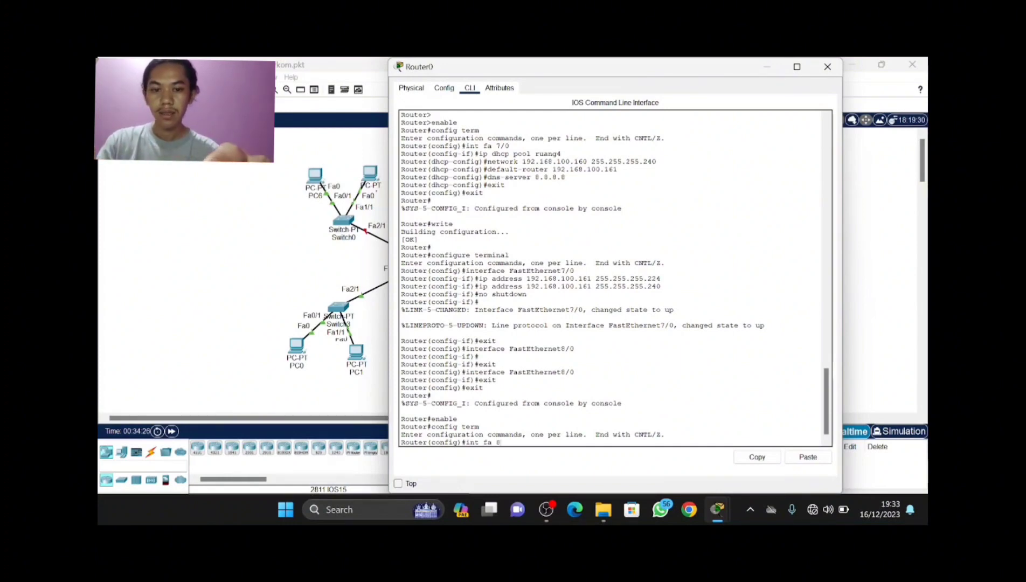
{"action": "type", "text": "/0"}
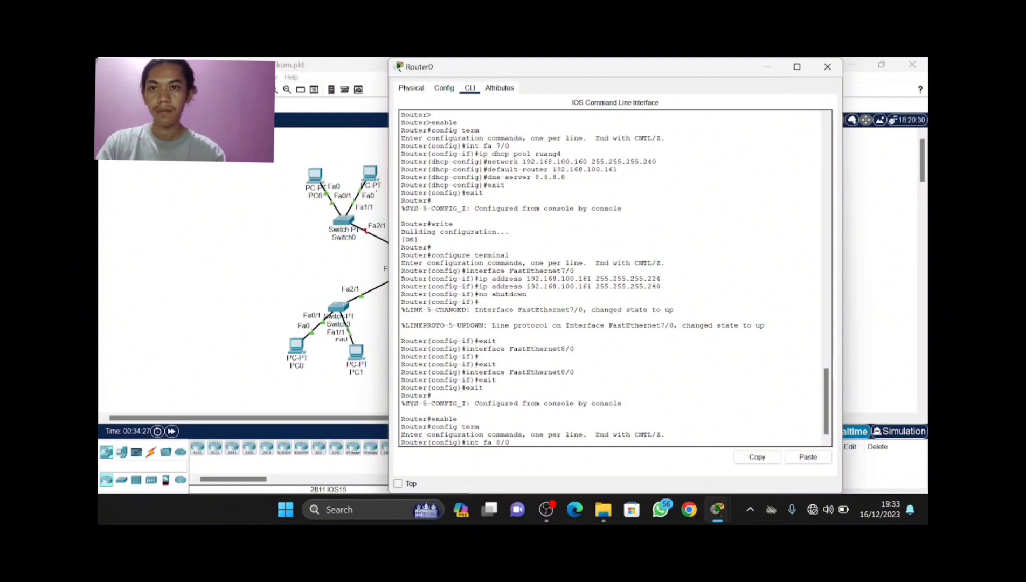
{"action": "key", "text": "Return"}
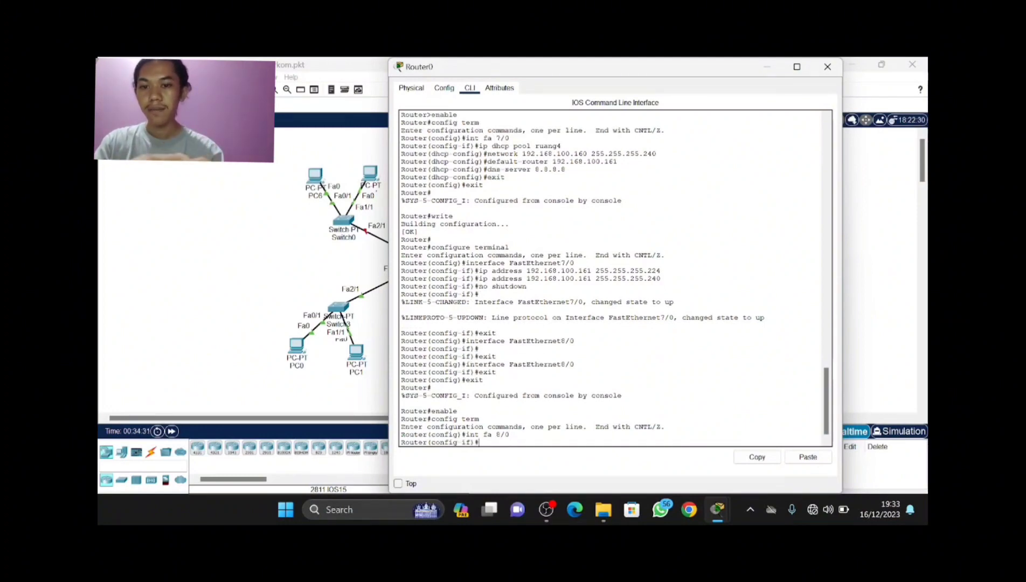
- Create a DHCP pool named ruang5 on Router0 with ip dhcp pool
{"action": "type", "text": "ip dhc"}
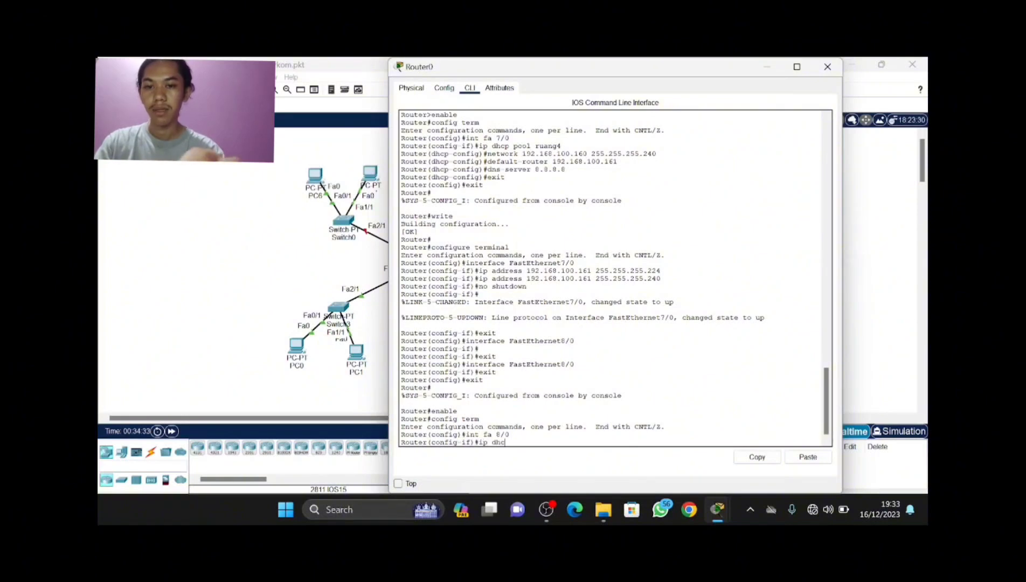
{"action": "type", "text": "p p"}
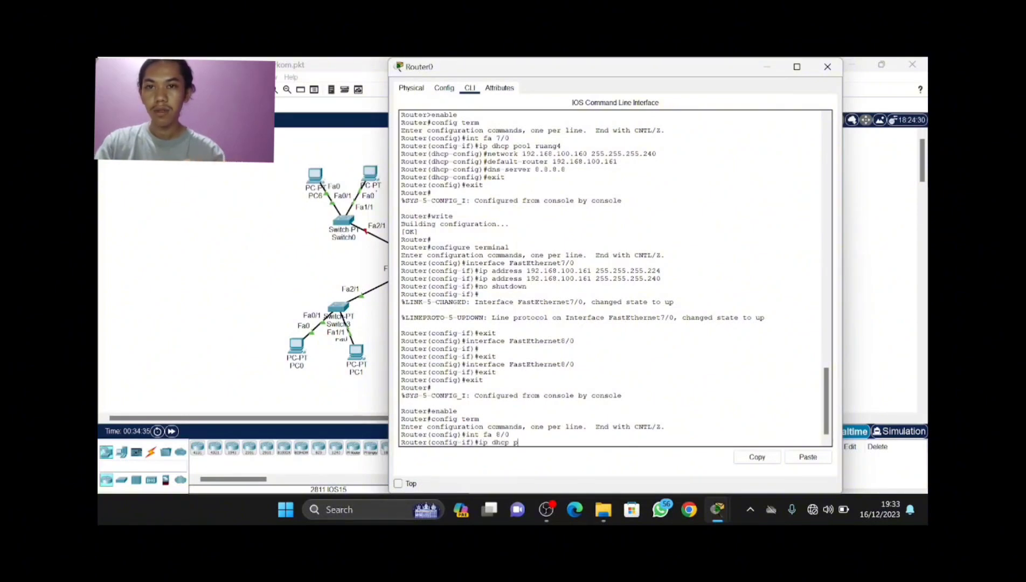
{"action": "type", "text": "ool rua"}
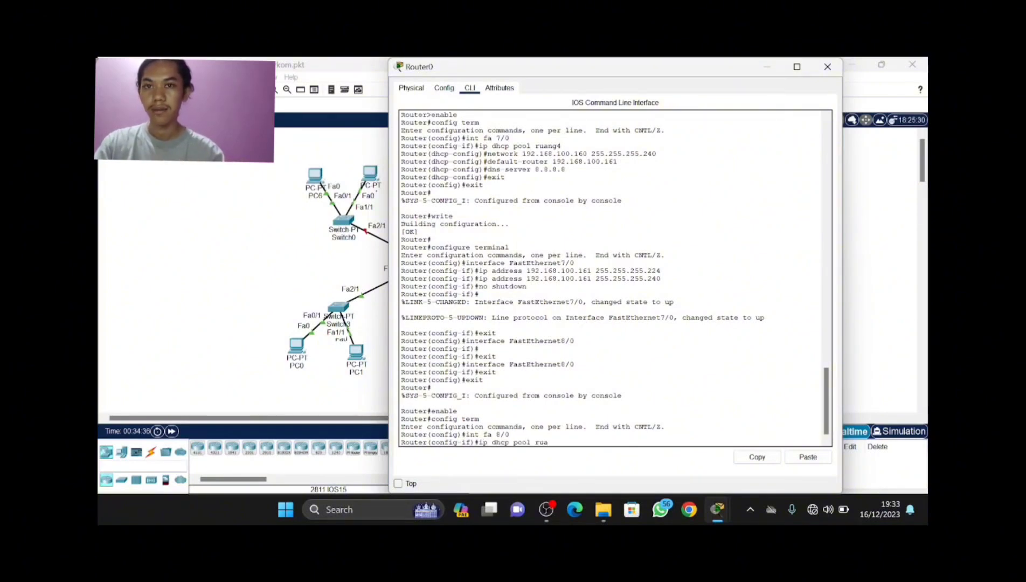
{"action": "type", "text": "ng5"}
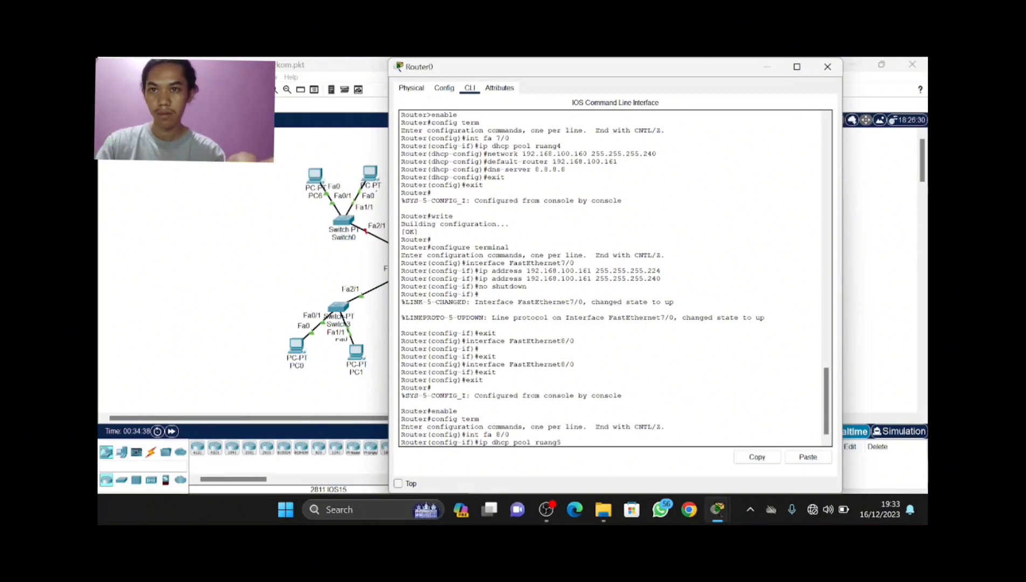
{"action": "key", "text": "Return"}
- Set the ruang5 pool's network to 192.168.100.176 with subnet mask 255.255.255.248
{"action": "type", "text": "nfig)#n"}
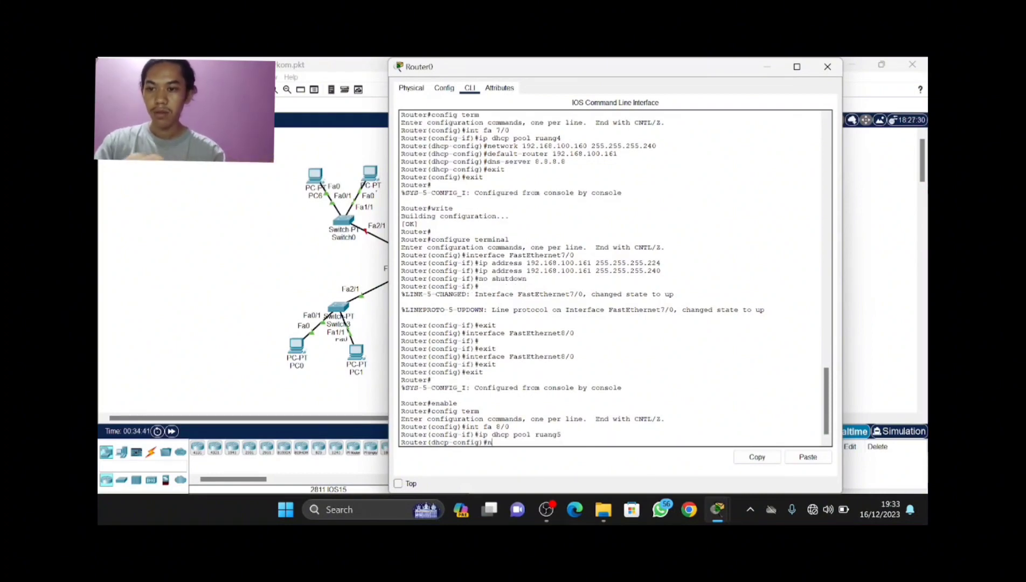
{"action": "type", "text": "etw"}
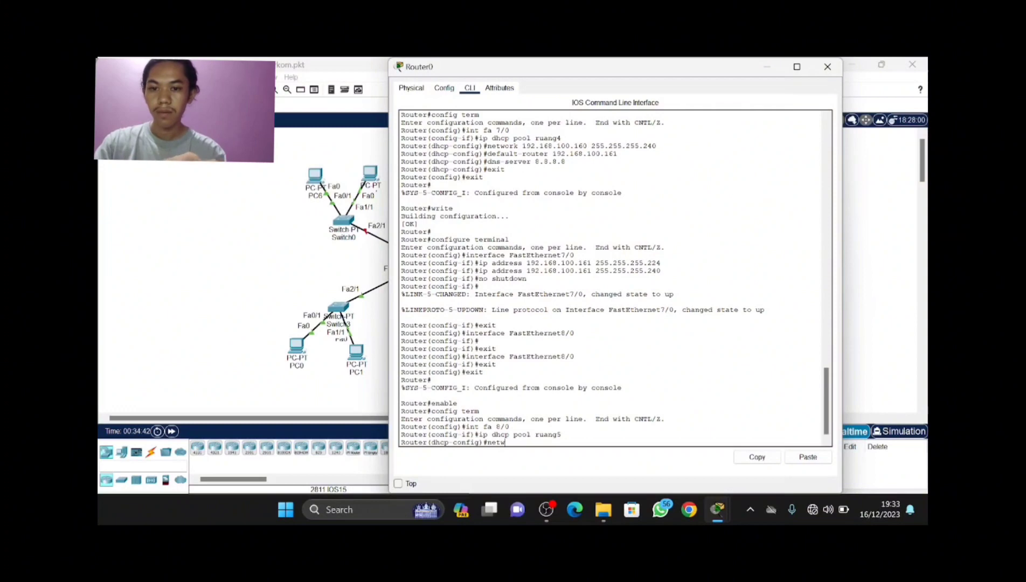
{"action": "type", "text": "ork 1"}
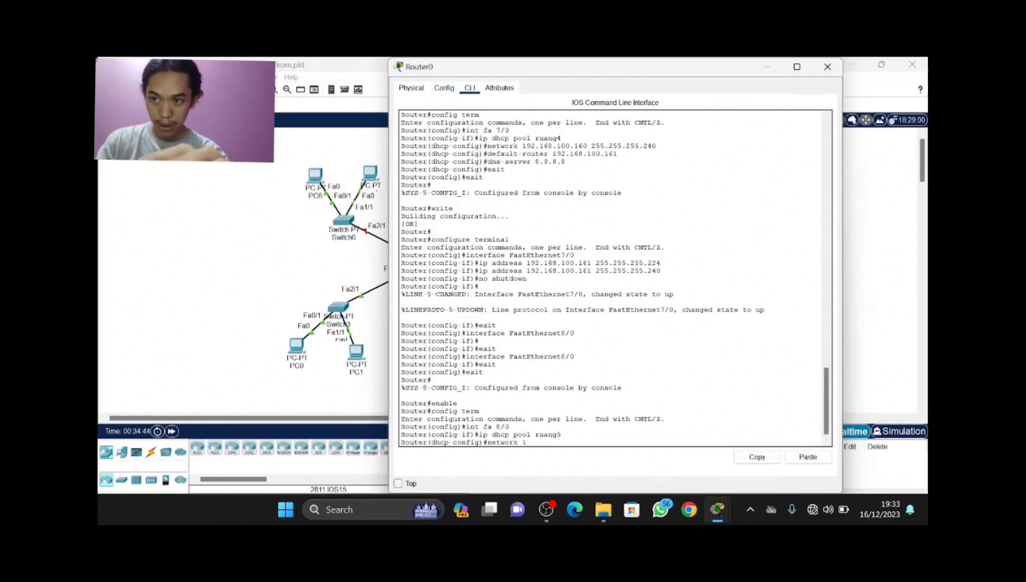
{"action": "type", "text": "92.168"}
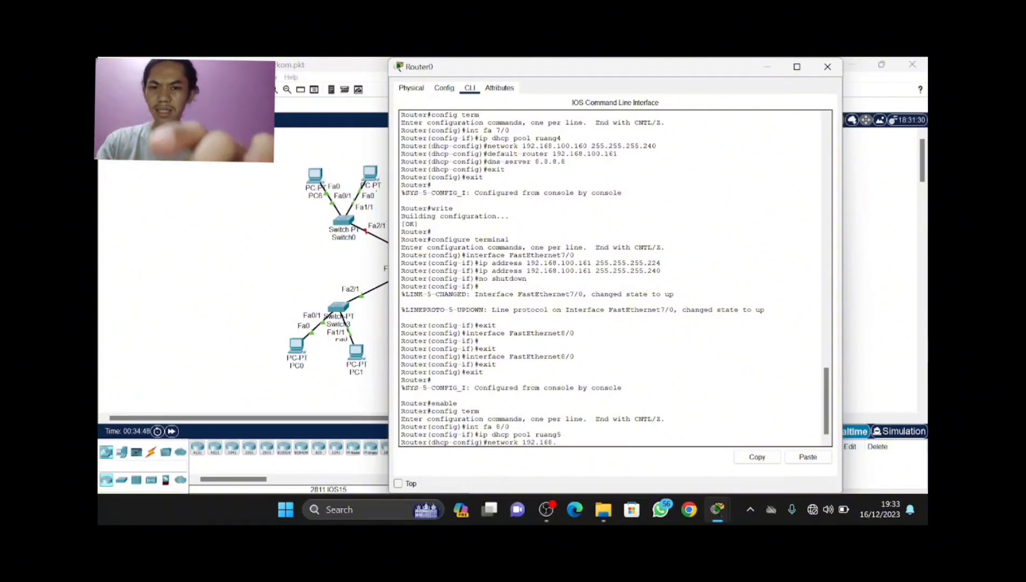
{"action": "type", "text": ".100"}
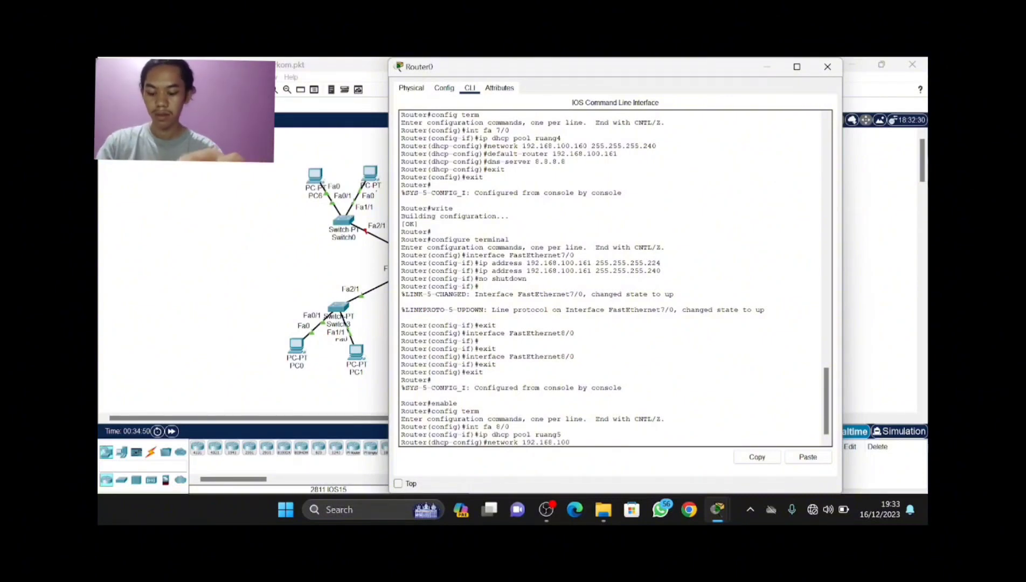
{"action": "type", "text": "."}
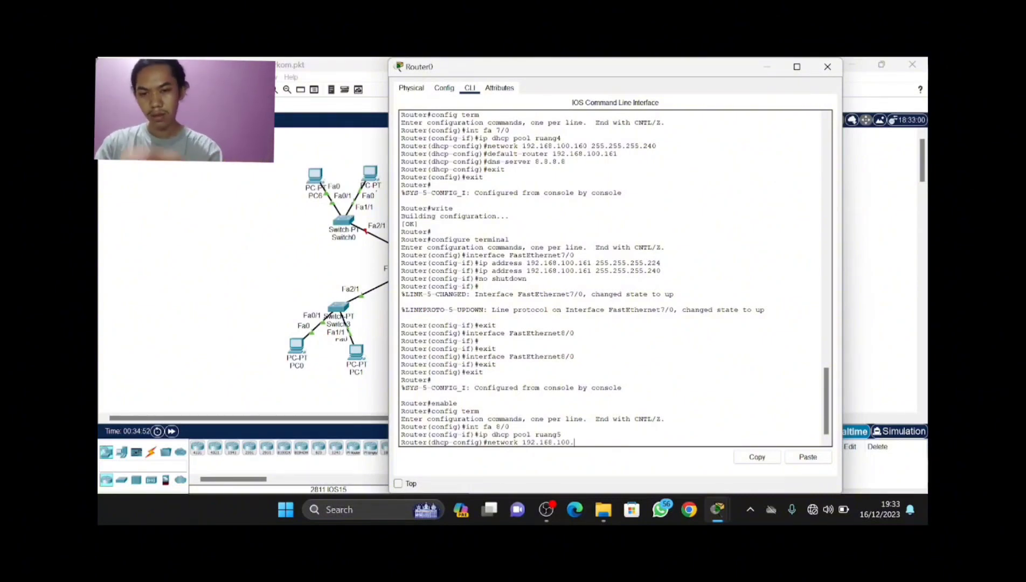
{"action": "type", "text": "176"}
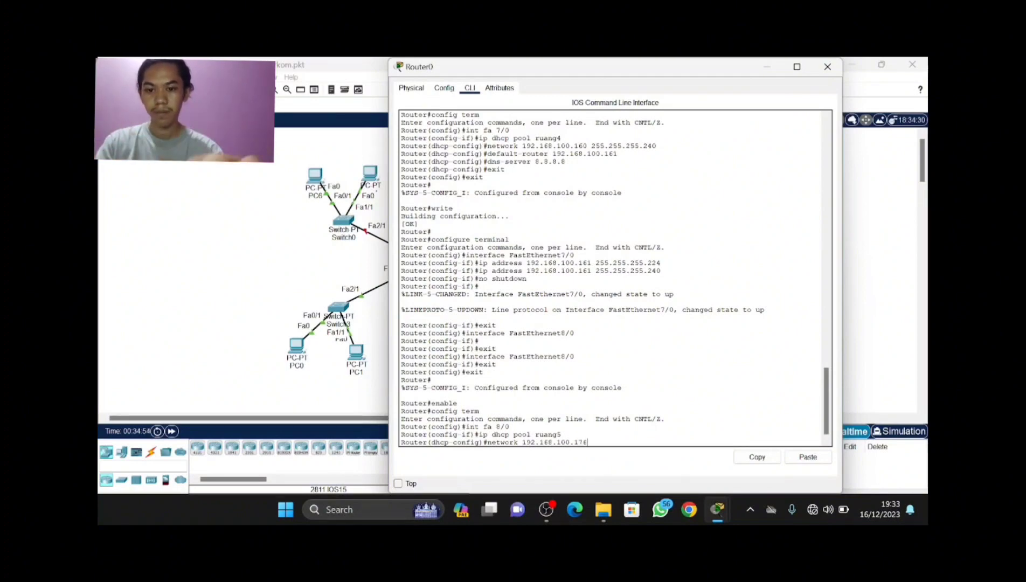
{"action": "type", "text": " 255"}
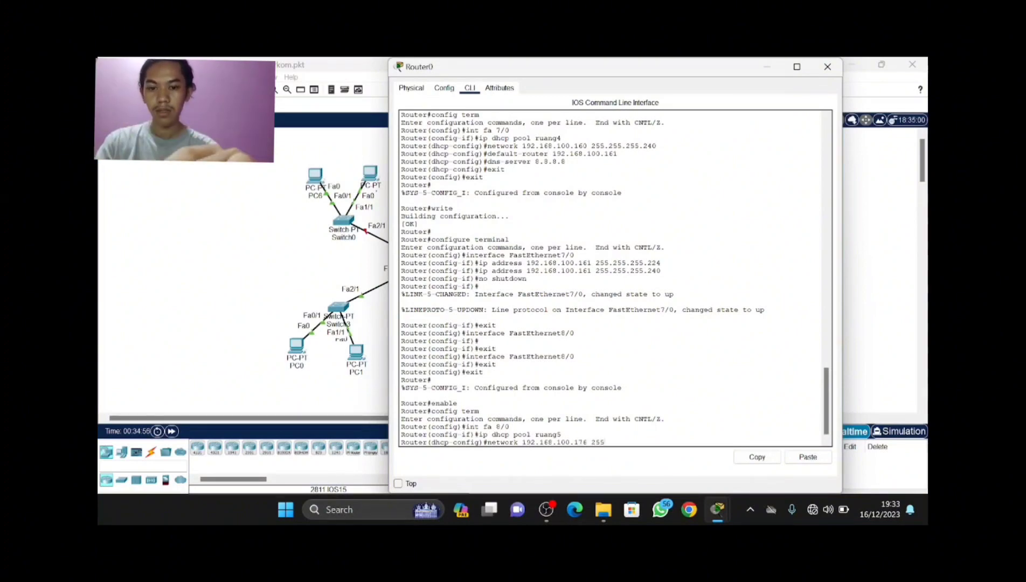
{"action": "type", "text": ".255"}
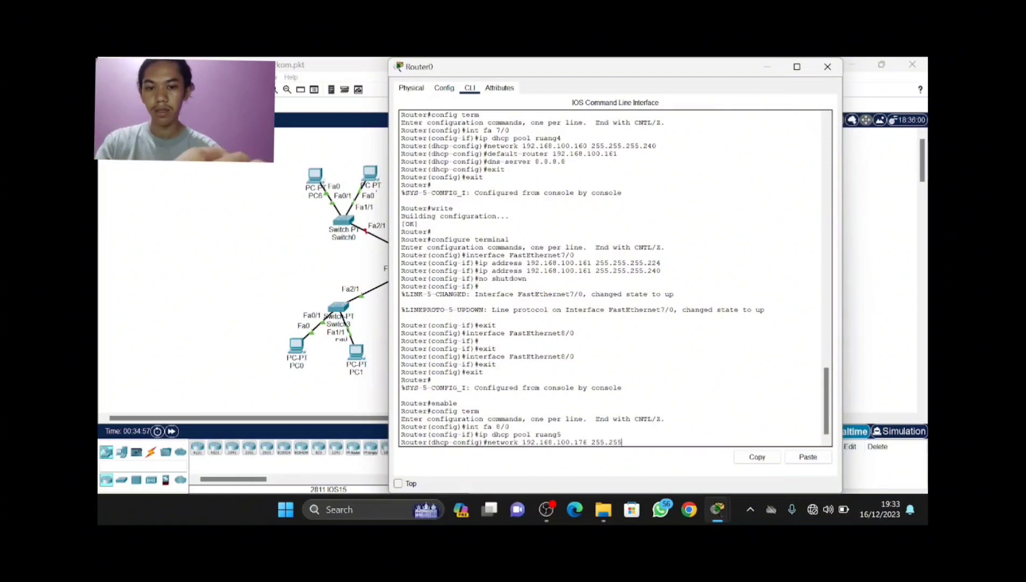
{"action": "type", "text": ".255."}
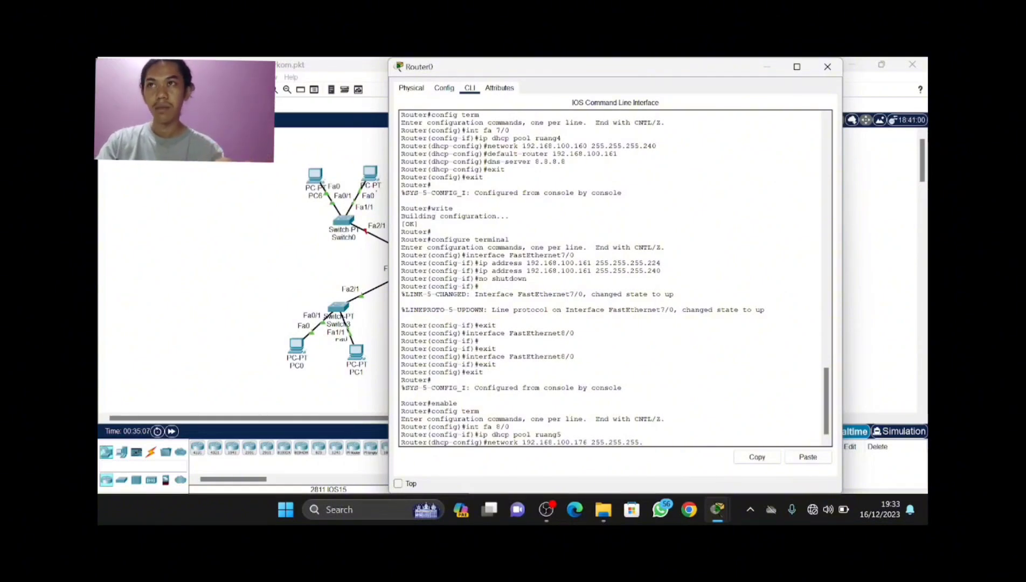
{"action": "type", "text": "2"}
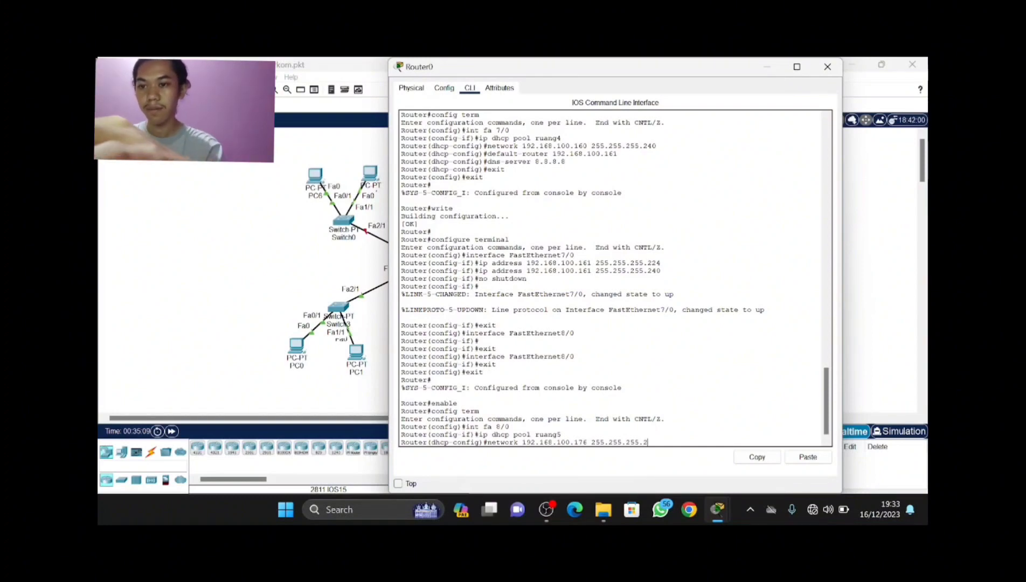
{"action": "type", "text": "48"}
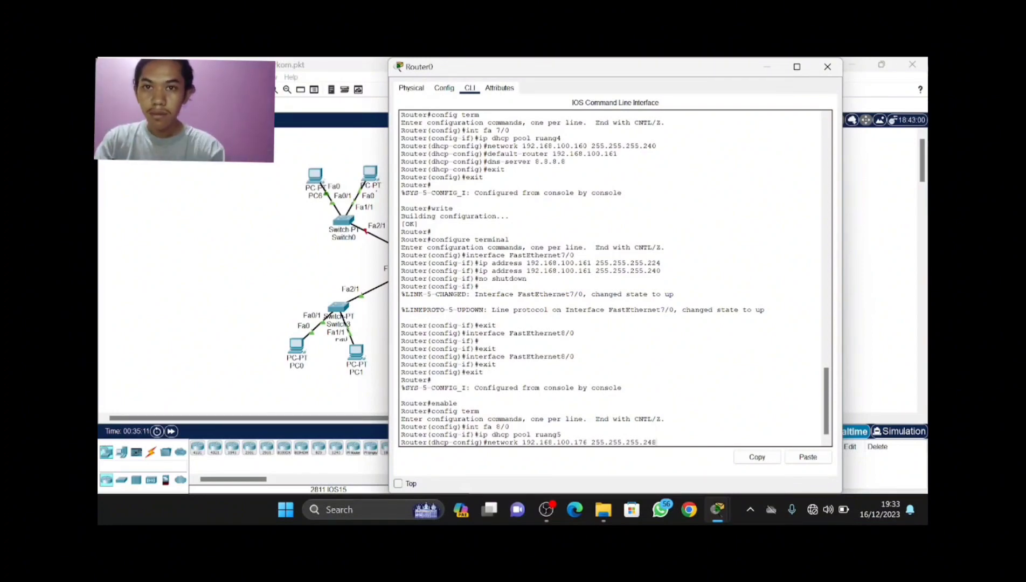
{"action": "key", "text": "Return"}
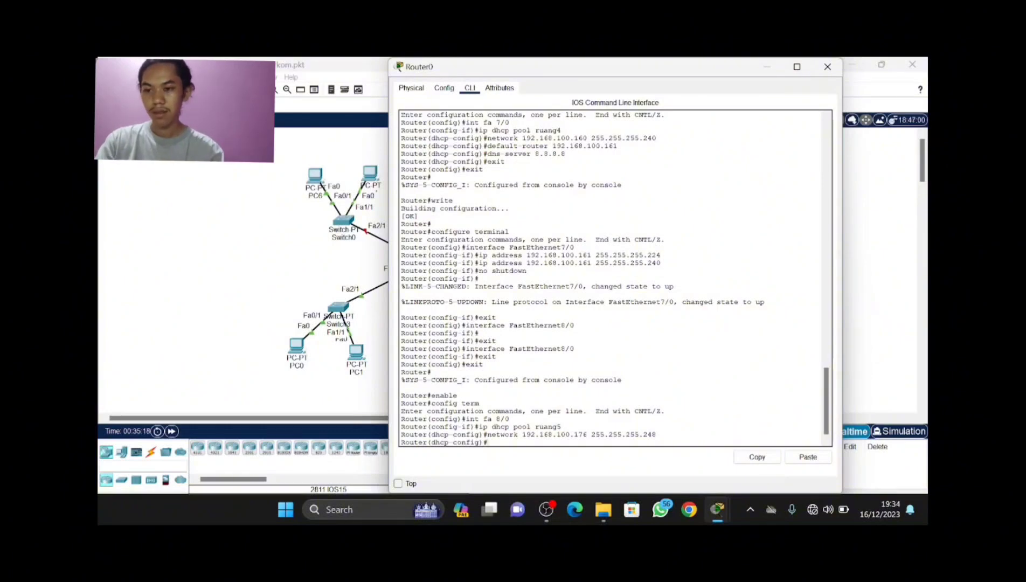
- Set the ruang5 pool's default router to 192.168.100.177
{"action": "type", "text": "defa"}
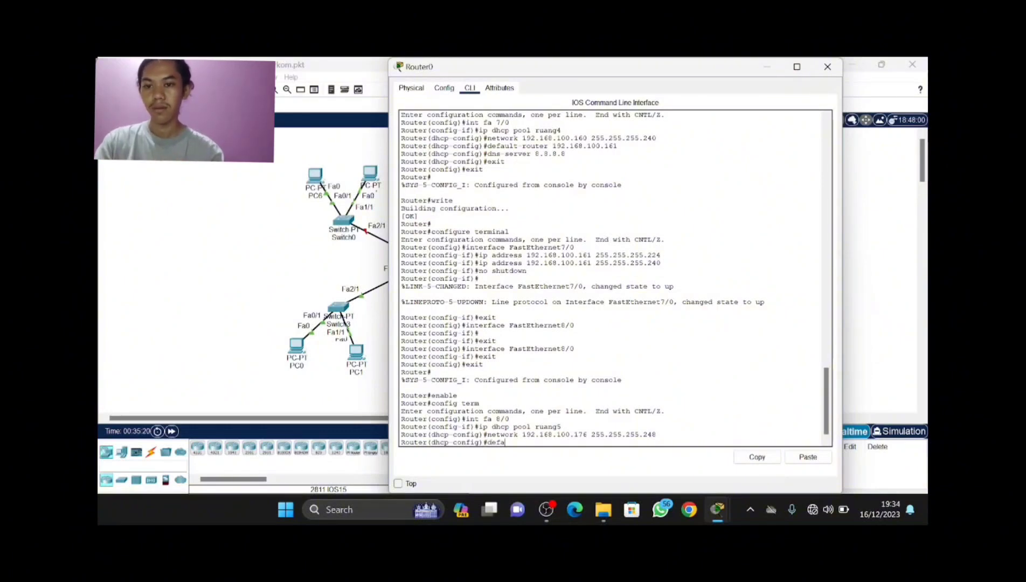
{"action": "type", "text": "ult "}
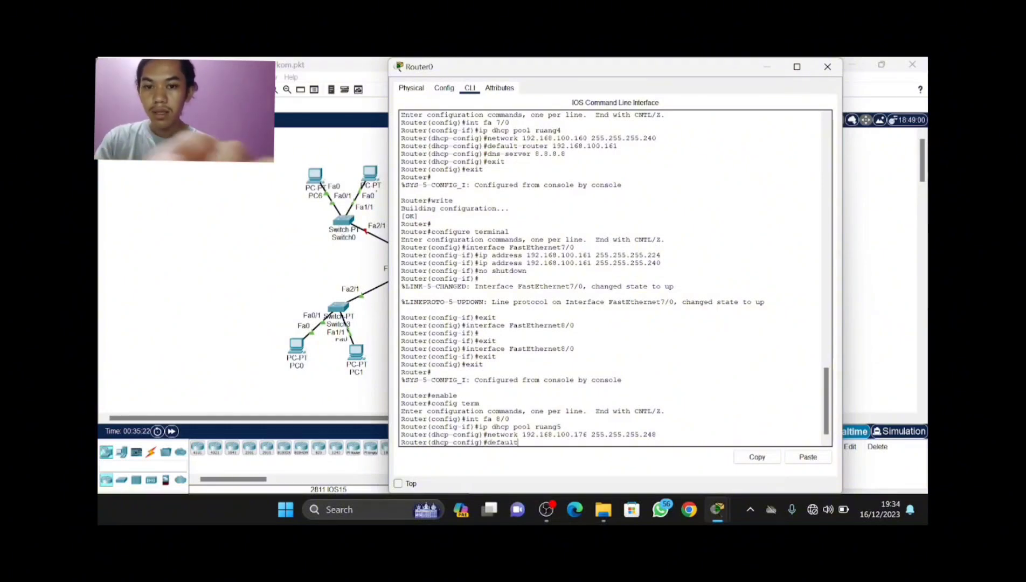
{"action": "type", "text": "-rou"}
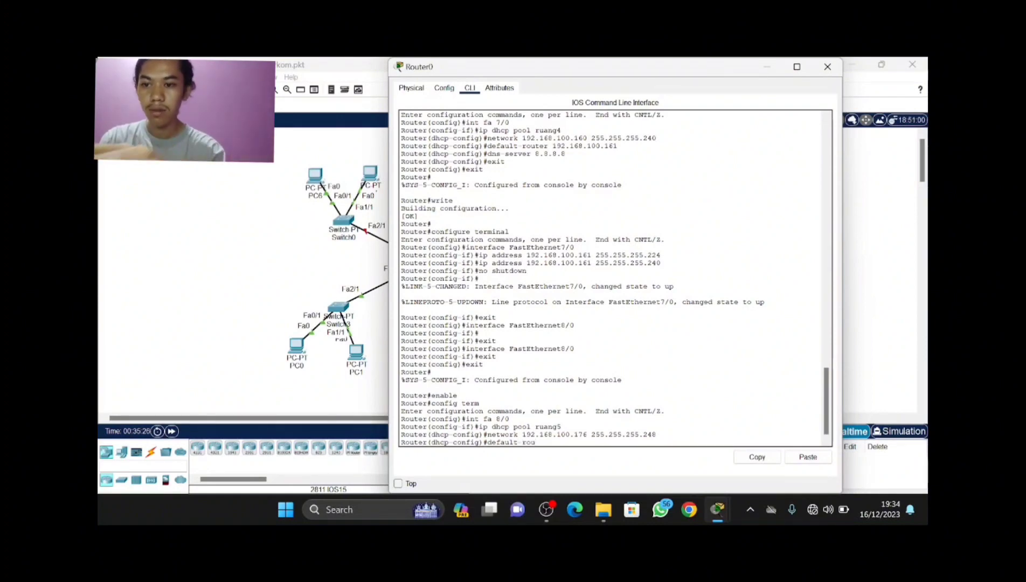
{"action": "type", "text": "ter"}
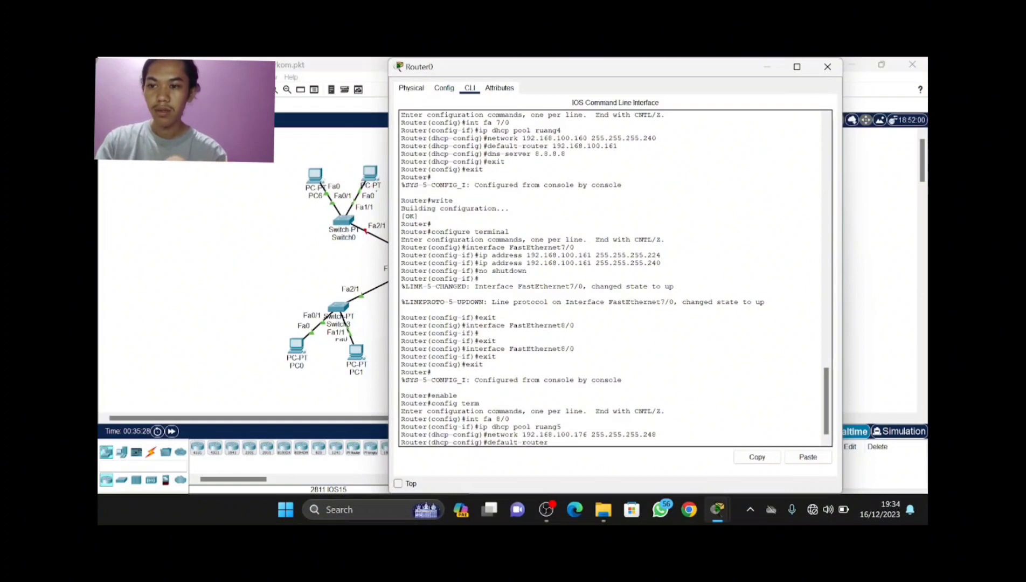
{"action": "type", "text": " 192.1"}
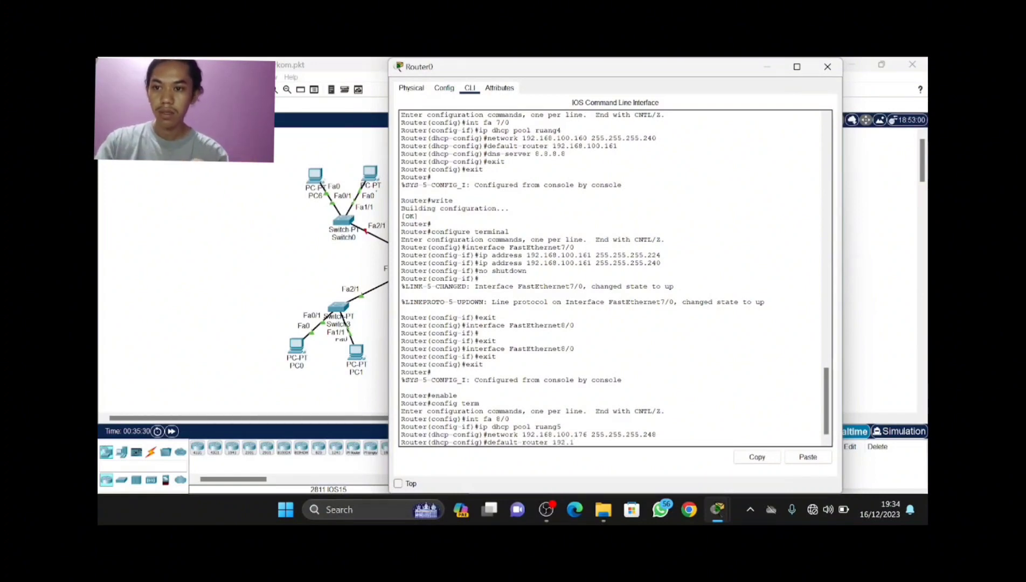
{"action": "type", "text": "68"}
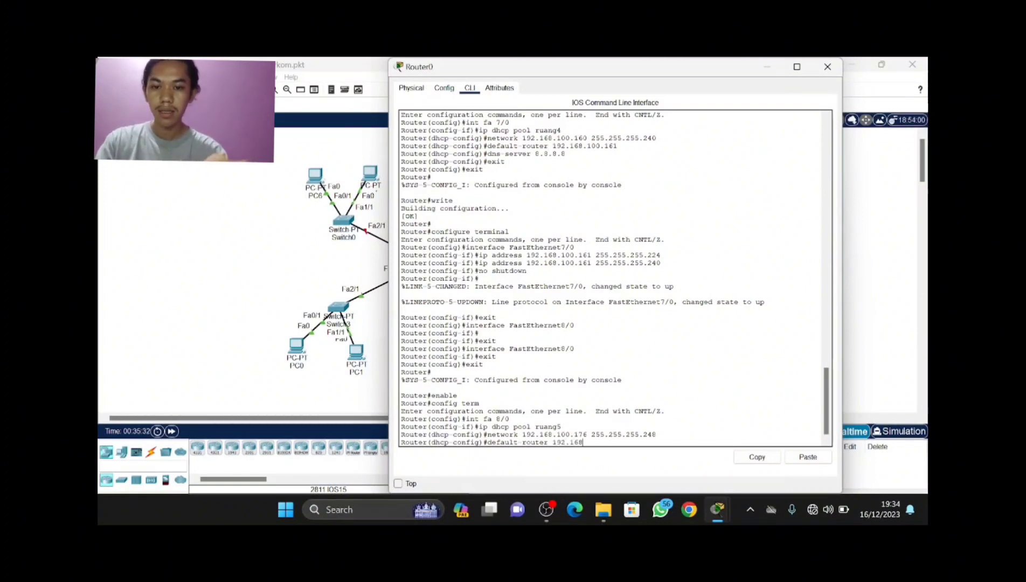
{"action": "type", "text": ".100."}
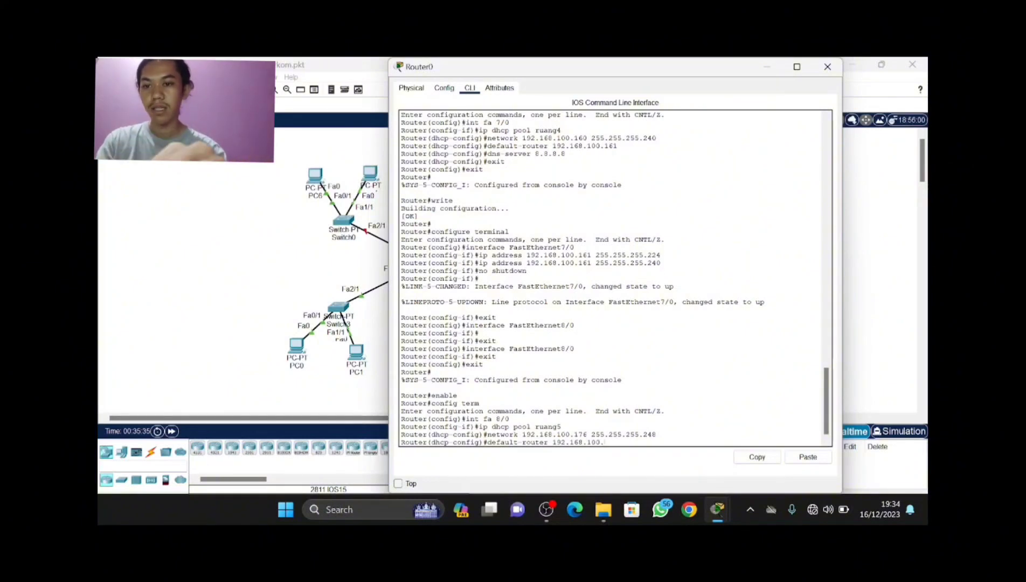
{"action": "type", "text": "177"}
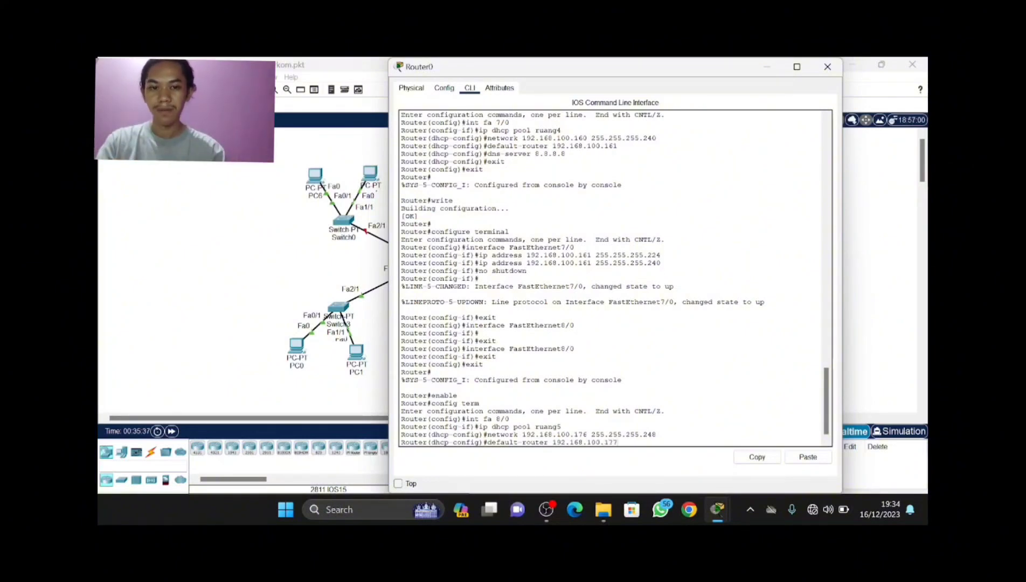
{"action": "key", "text": "Return"}
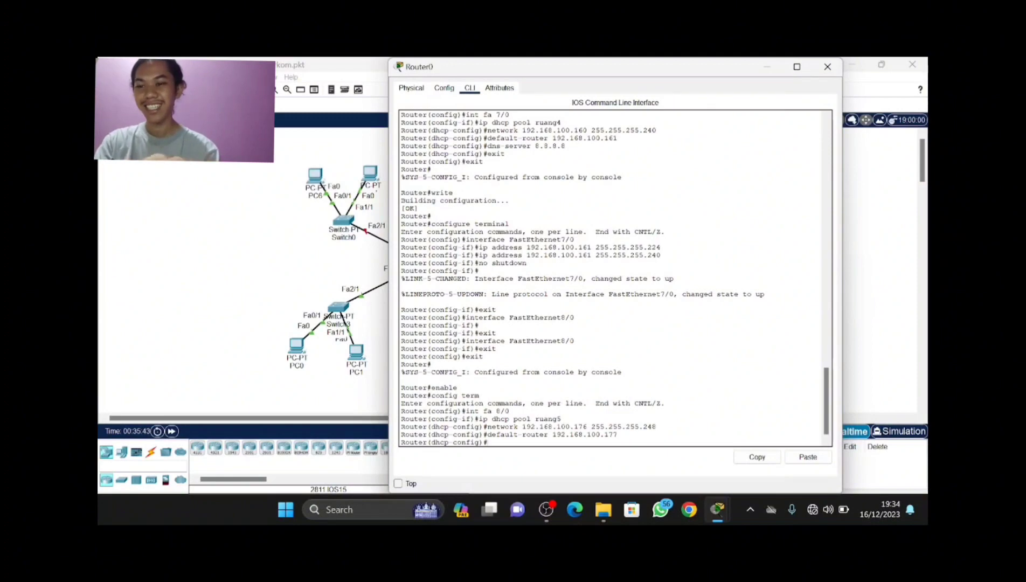
- Set the ruang5 pool's DNS server to 8.8.8.8 with the dns-server command
{"action": "type", "text": "dns"}
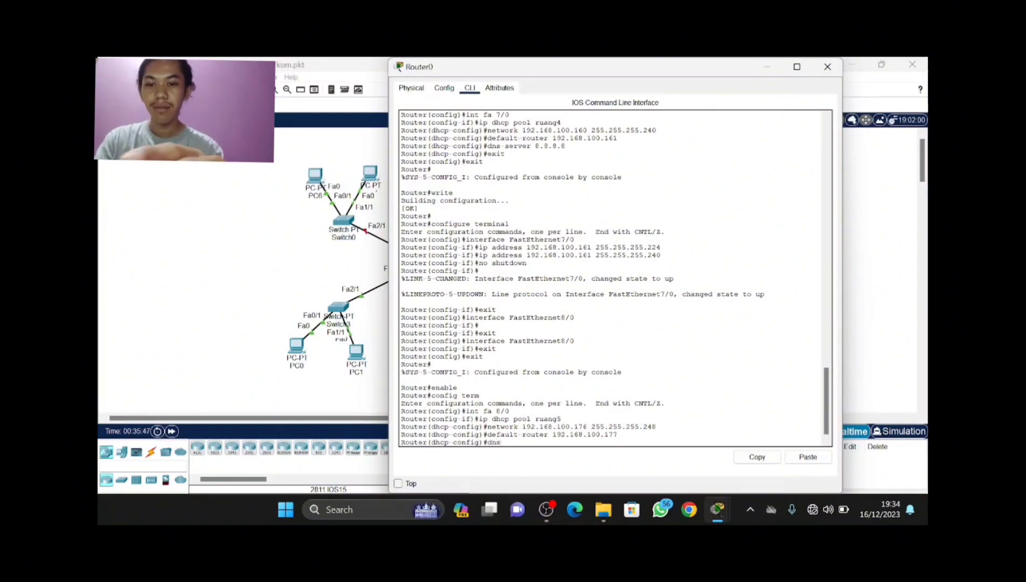
{"action": "type", "text": "-server"}
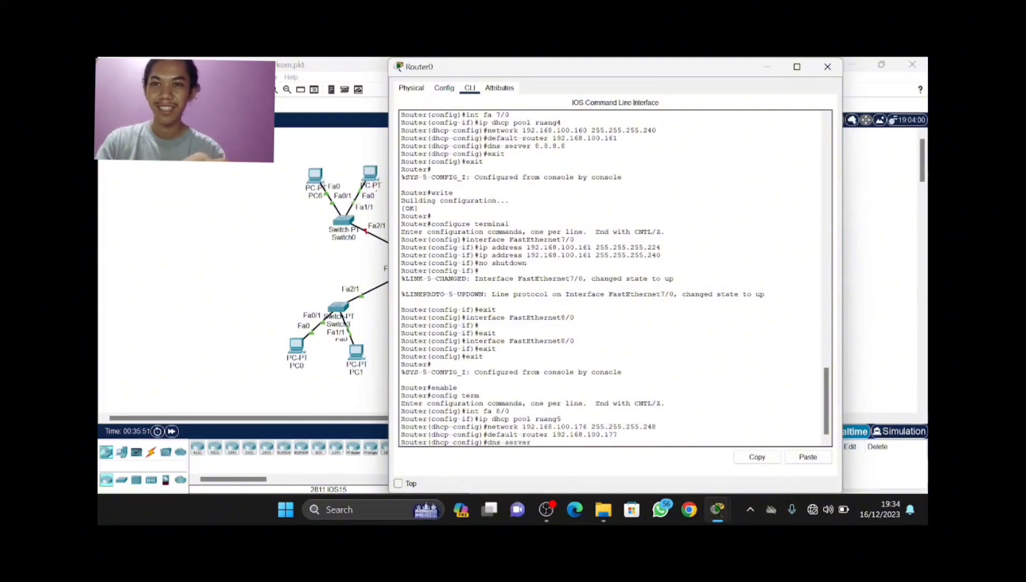
{"action": "type", "text": " 8."}
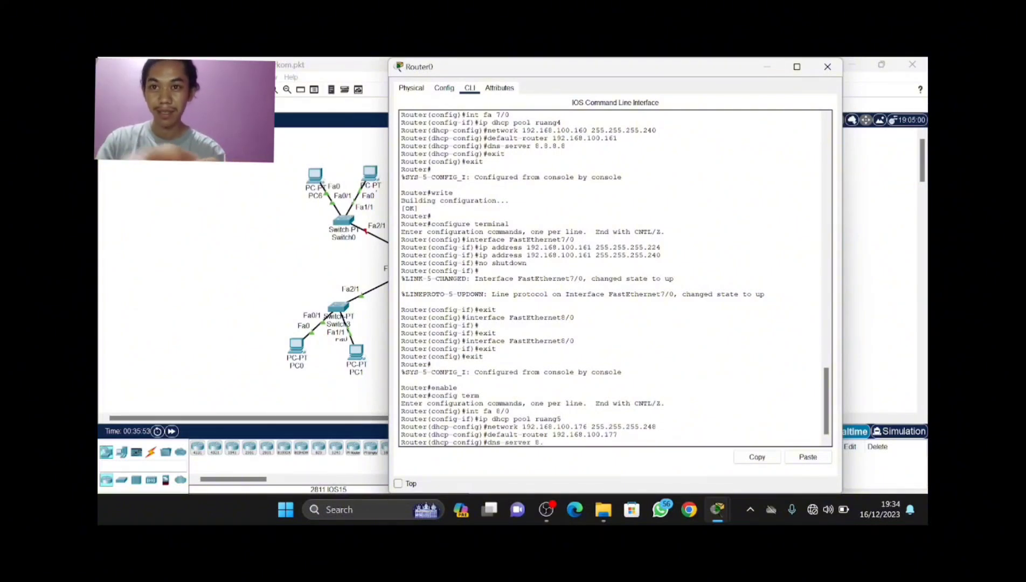
{"action": "type", "text": "8.8"}
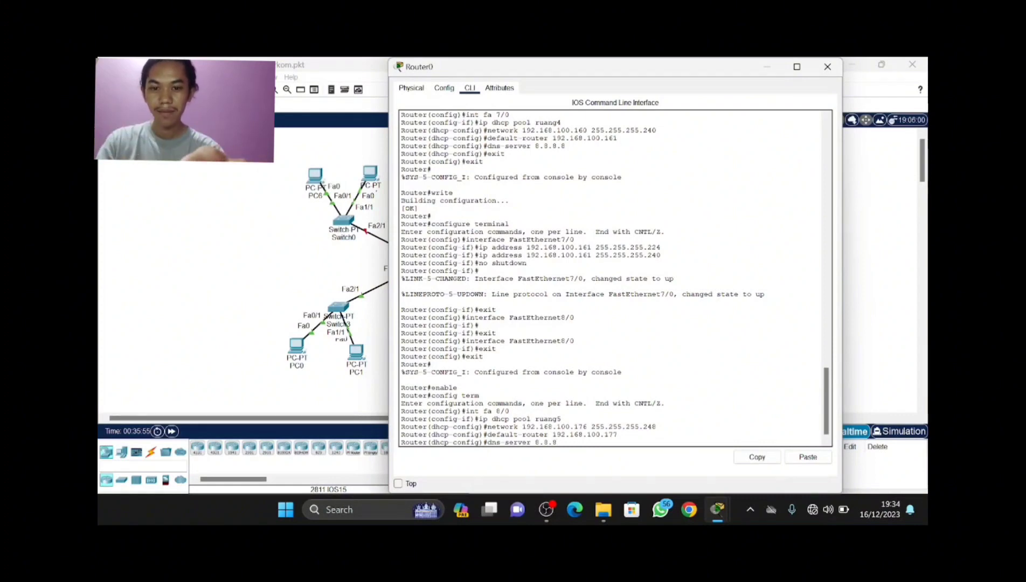
{"action": "type", "text": "."}
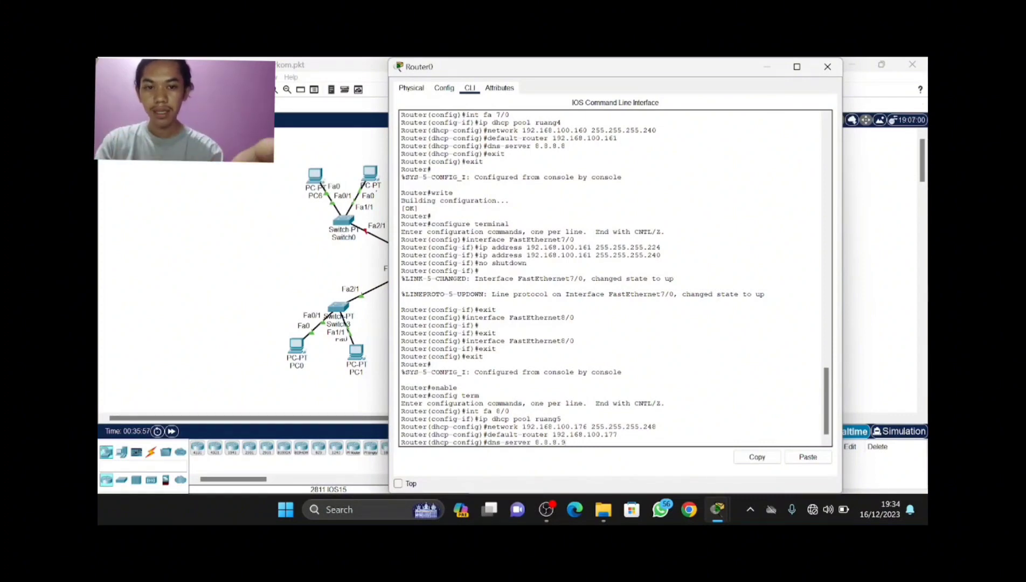
{"action": "type", "text": "8"}
{"action": "key", "text": "Return"}
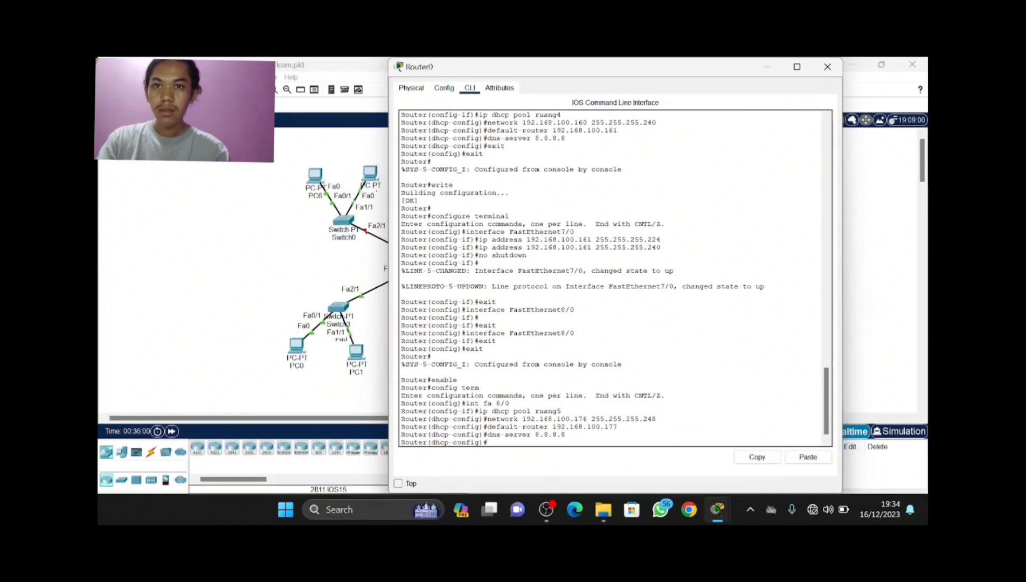
{"action": "key", "text": "Return"}
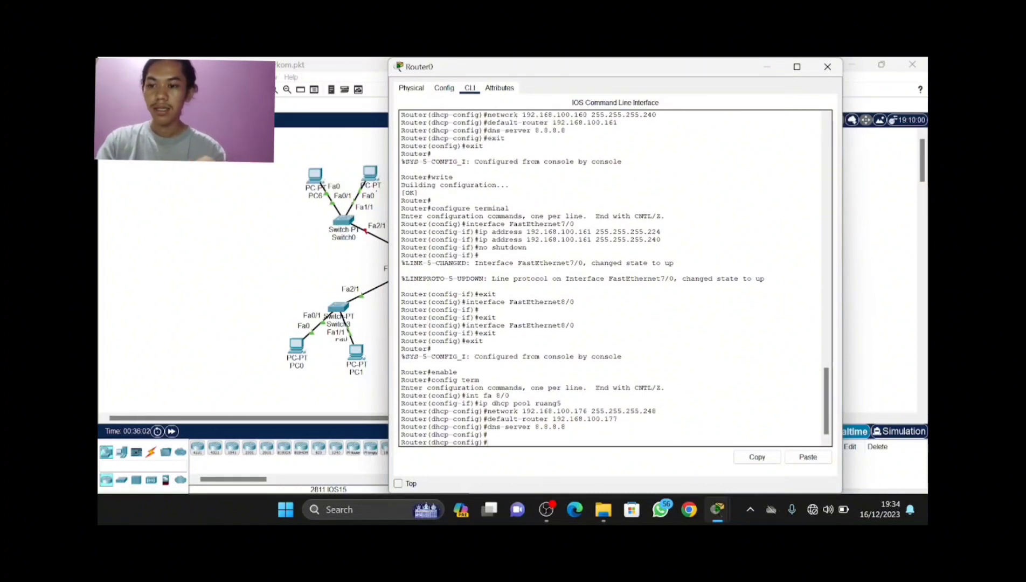
- Exit DHCP and global configuration modes on Router0 and save the configuration with write
{"action": "type", "text": "exit"}
{"action": "key", "text": "Return"}
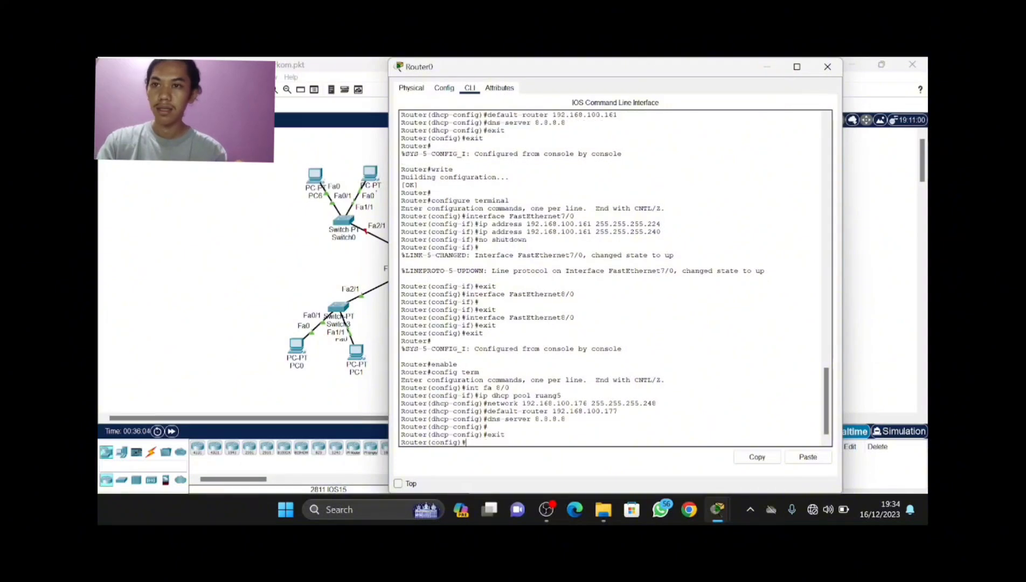
{"action": "type", "text": "exit"}
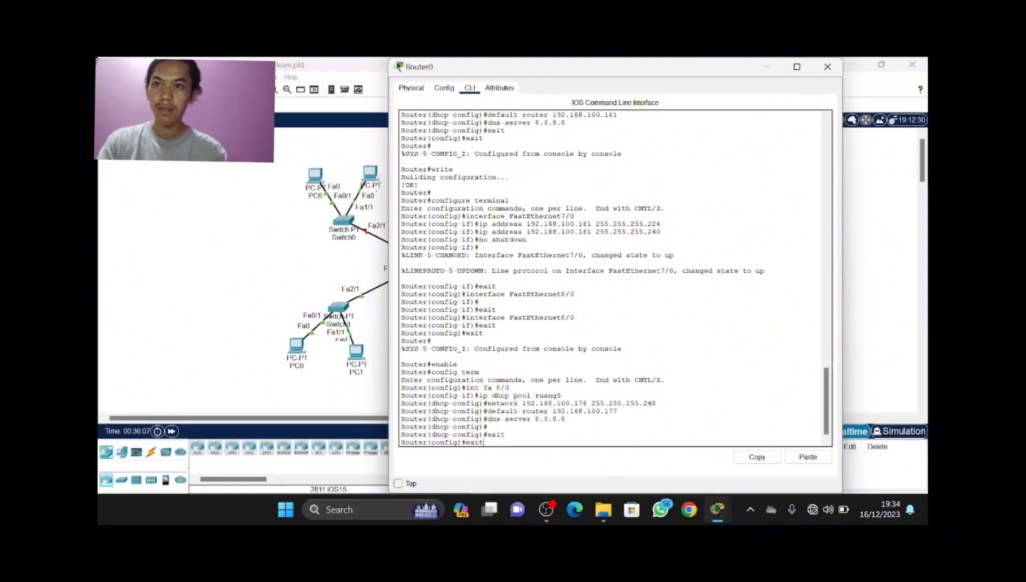
{"action": "key", "text": "Return"}
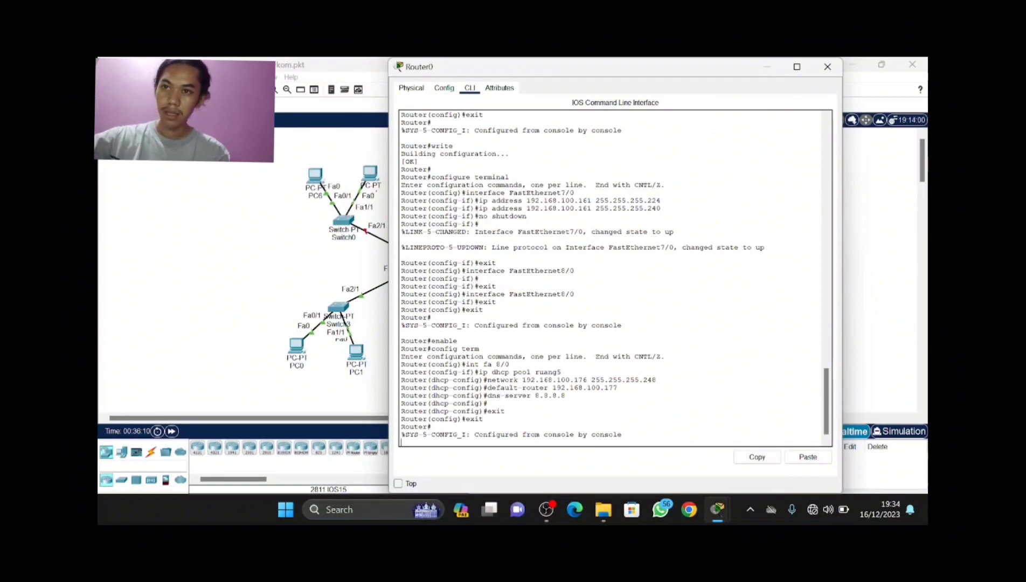
{"action": "key", "text": "Return"}
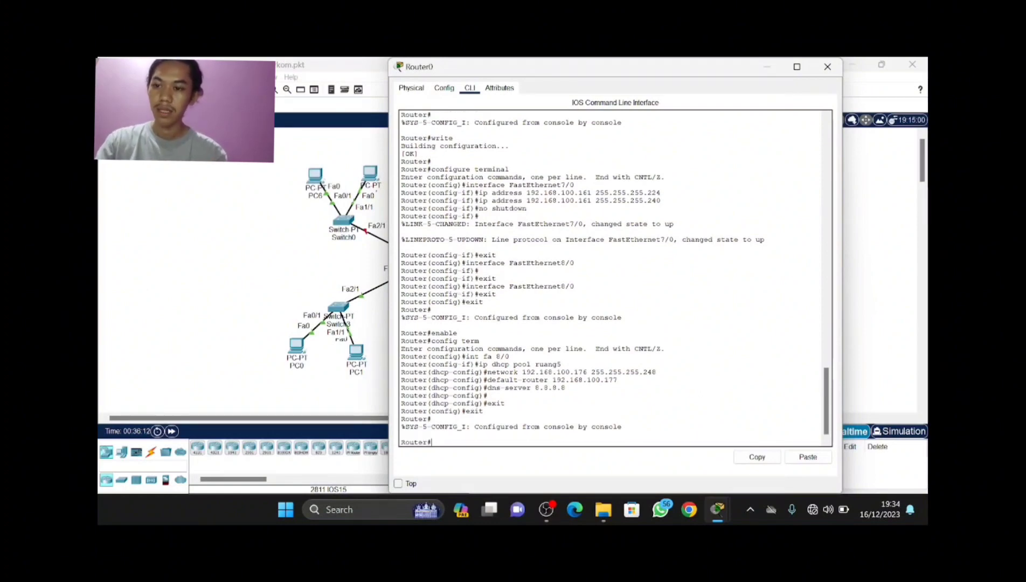
{"action": "type", "text": "wri"}
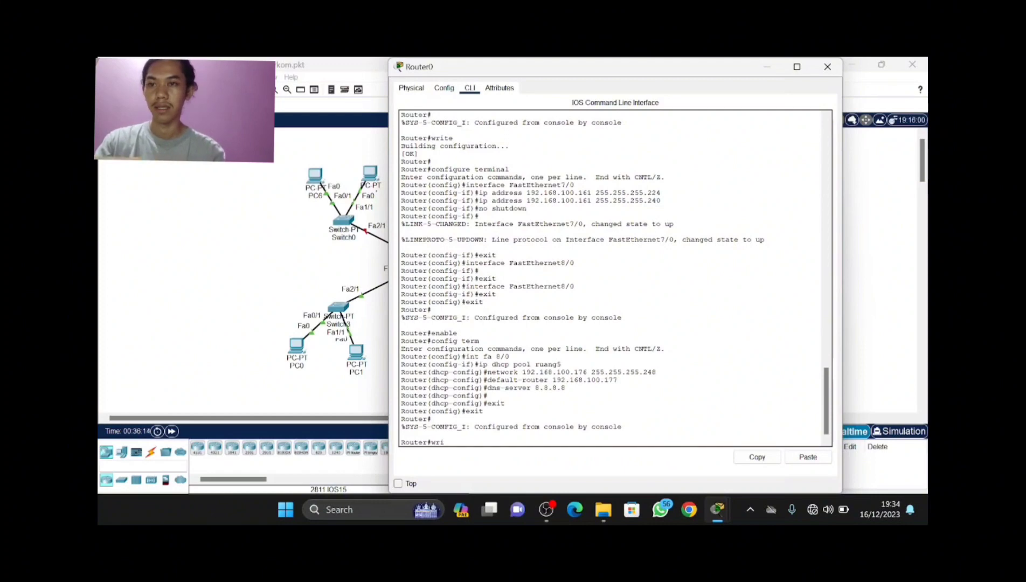
{"action": "type", "text": "te"}
{"action": "key", "text": "Return"}
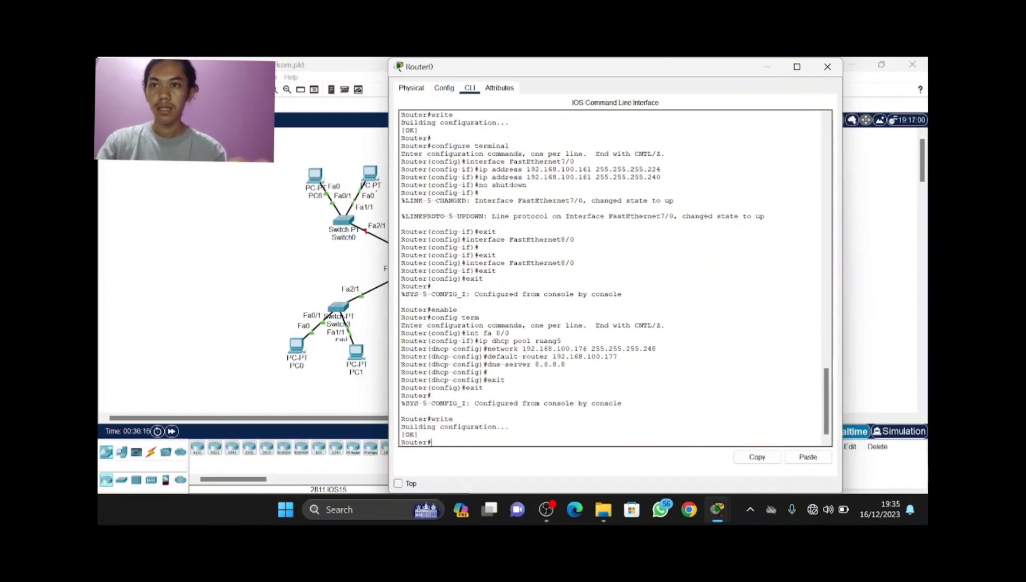
- Enter 192.168.100.177 as the IPv4 address of Router0's FastEthernet8/0 interface
{"action": "left_click", "coordinate": [452, 91]}
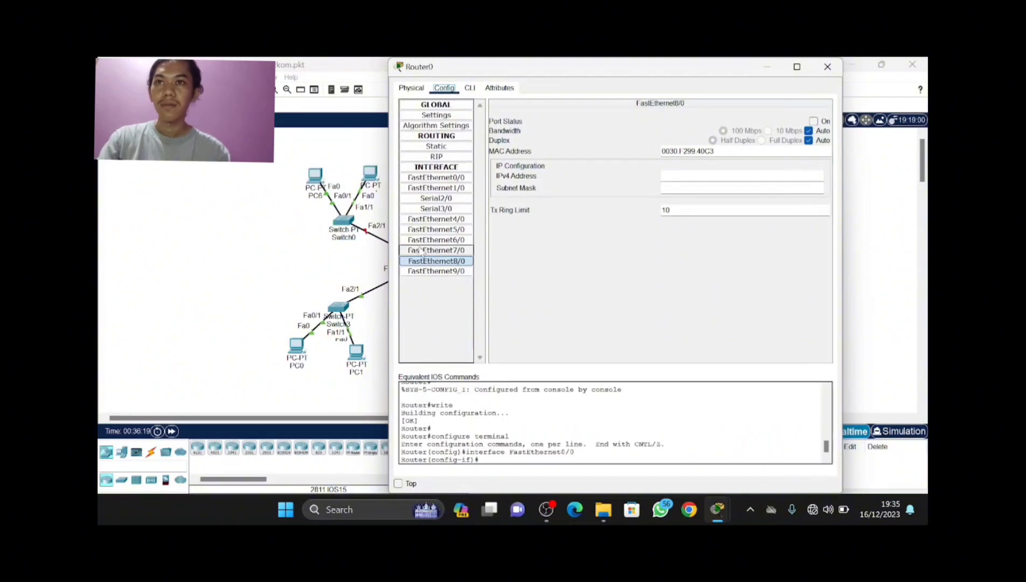
{"action": "left_click", "coordinate": [442, 262]}
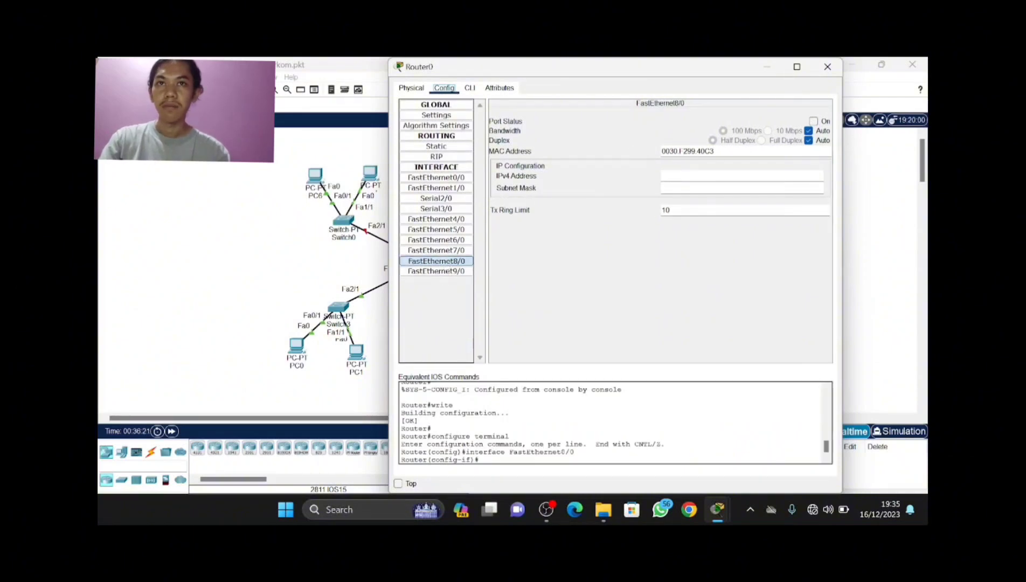
{"action": "type", "text": "19"}
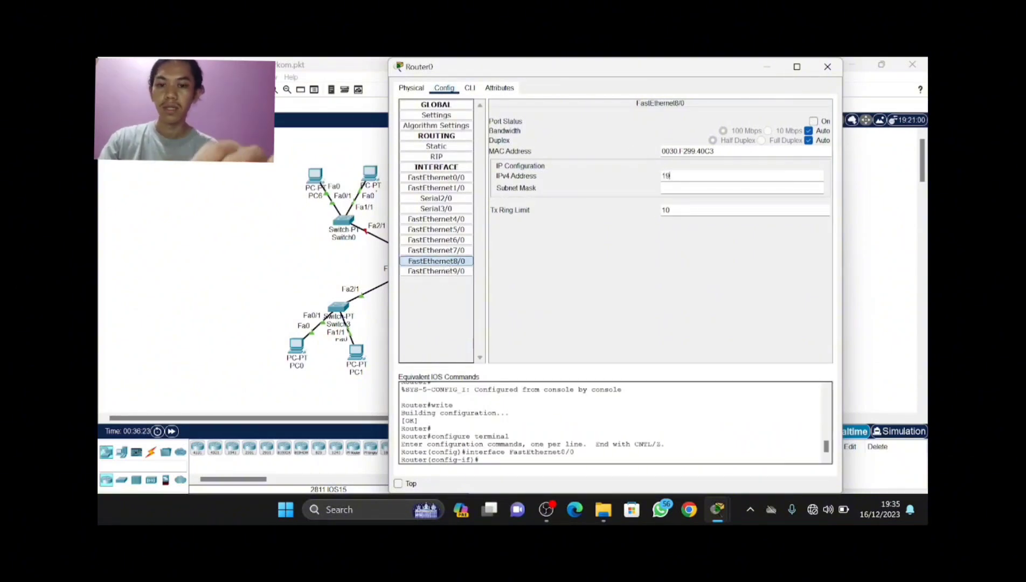
{"action": "type", "text": "2.16"}
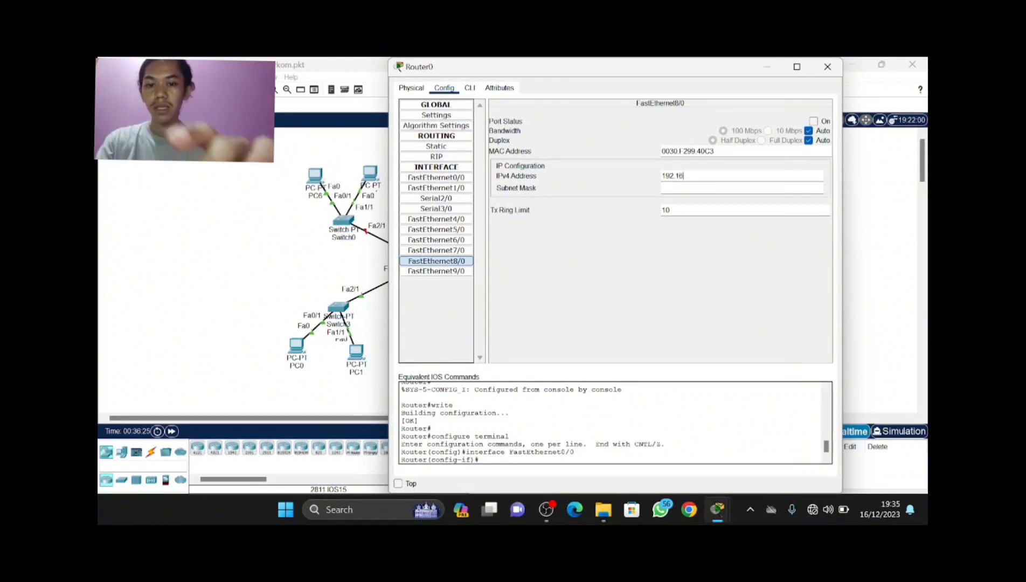
{"action": "type", "text": "8.100"}
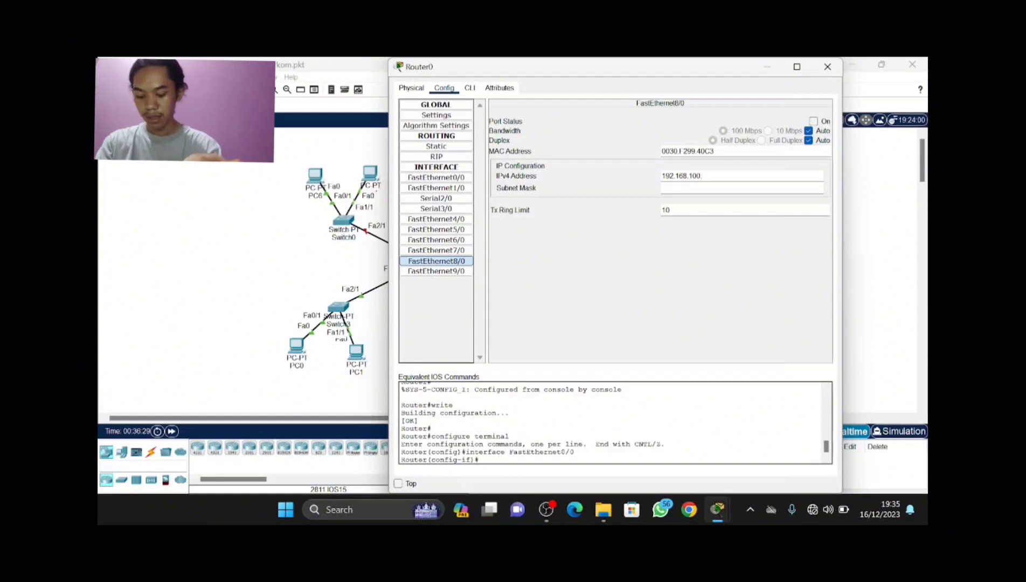
{"action": "type", "text": ".177"}
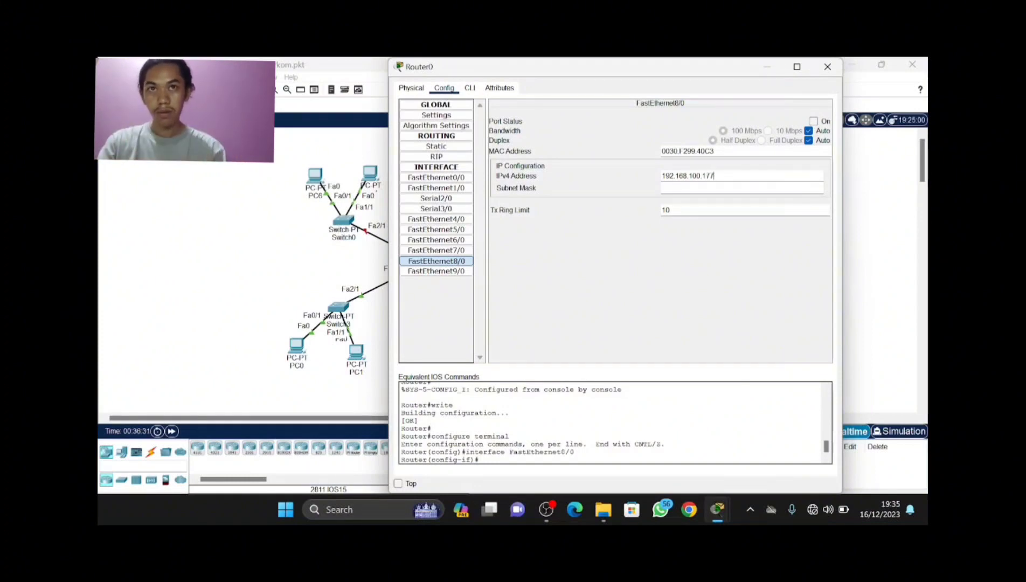
- Set FastEthernet8/0's subnet mask to 255.255.255.248 and turn its port status on, closing Router0's window
{"action": "left_click", "coordinate": [687, 188]}
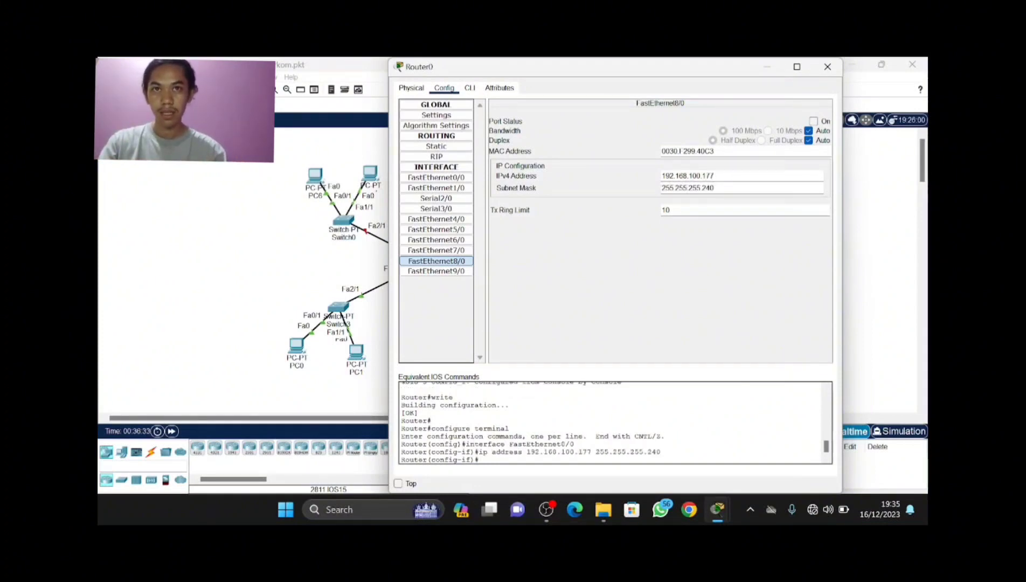
{"action": "left_click", "coordinate": [715, 188]}
{"action": "key", "text": "BackSpace"}
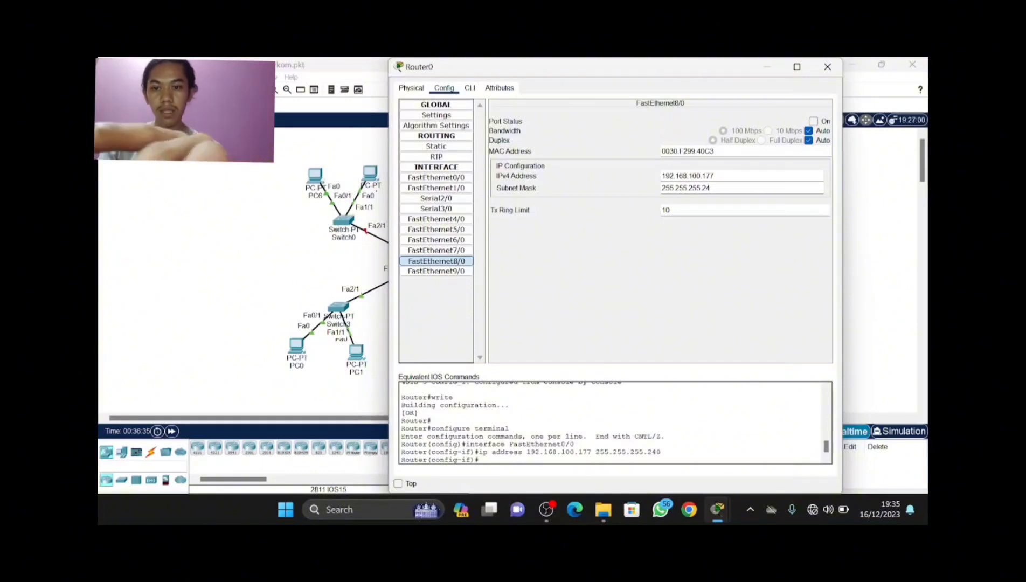
{"action": "type", "text": "8"}
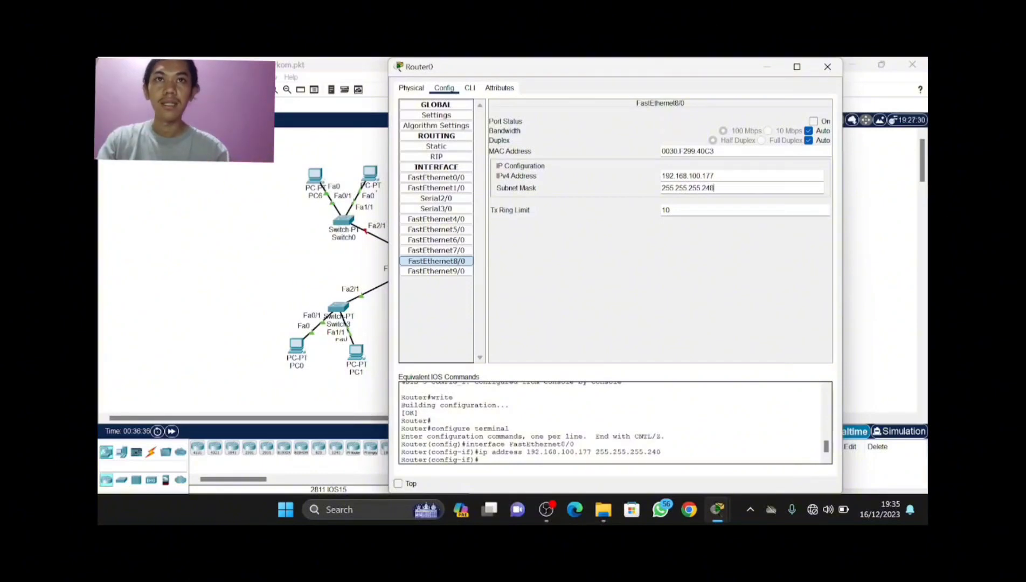
{"action": "left_click", "coordinate": [813, 122]}
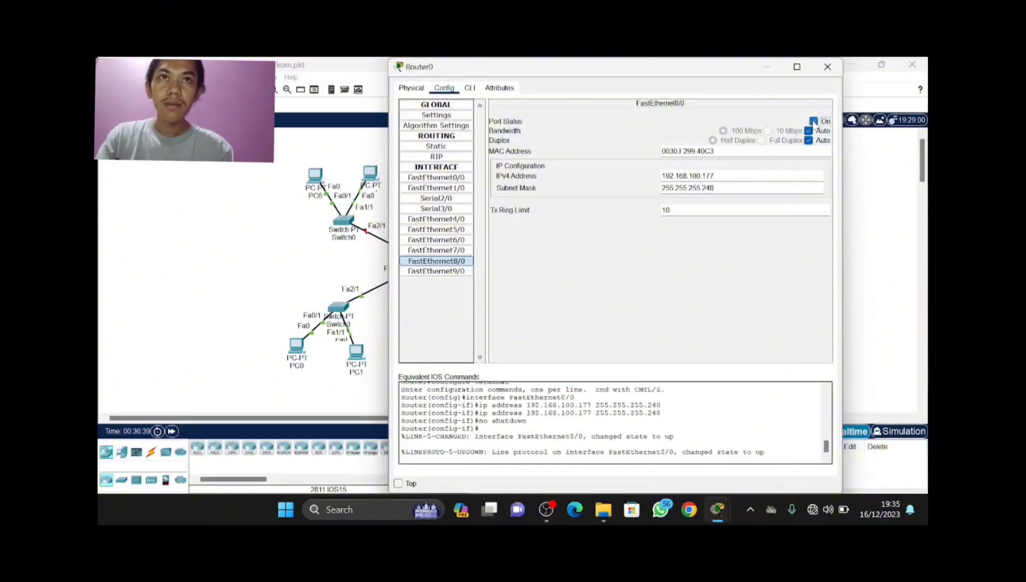
{"action": "left_click", "coordinate": [828, 67]}
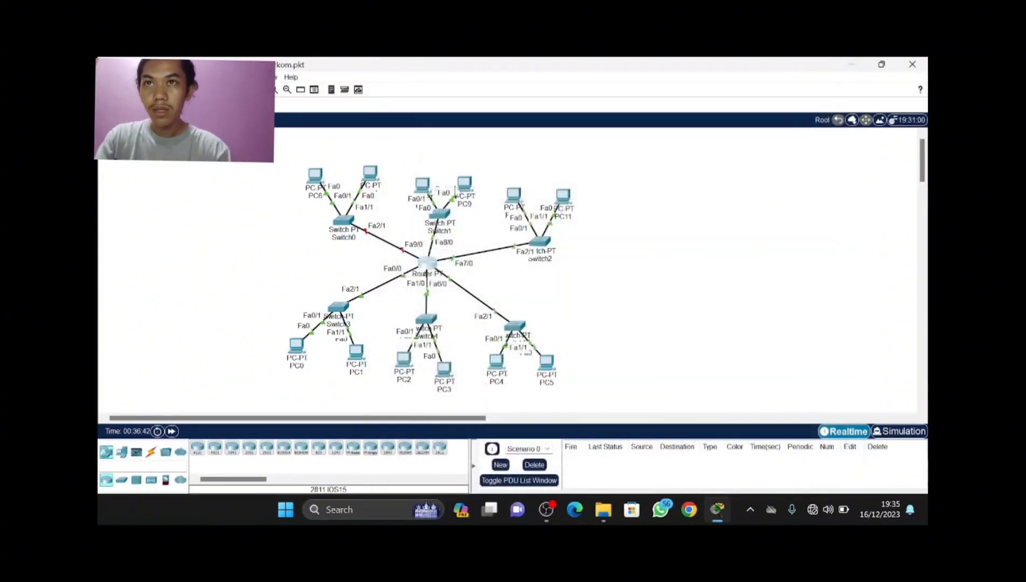
- Open PC9's IP configuration and set its IPv4 addressing to DHCP
{"action": "left_click", "coordinate": [465, 186]}
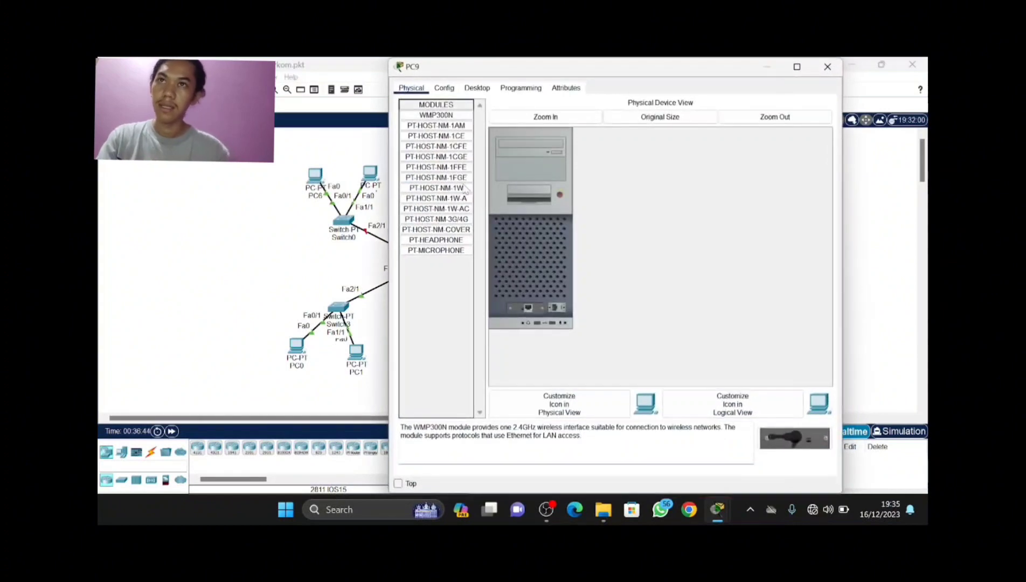
{"action": "left_click", "coordinate": [475, 92]}
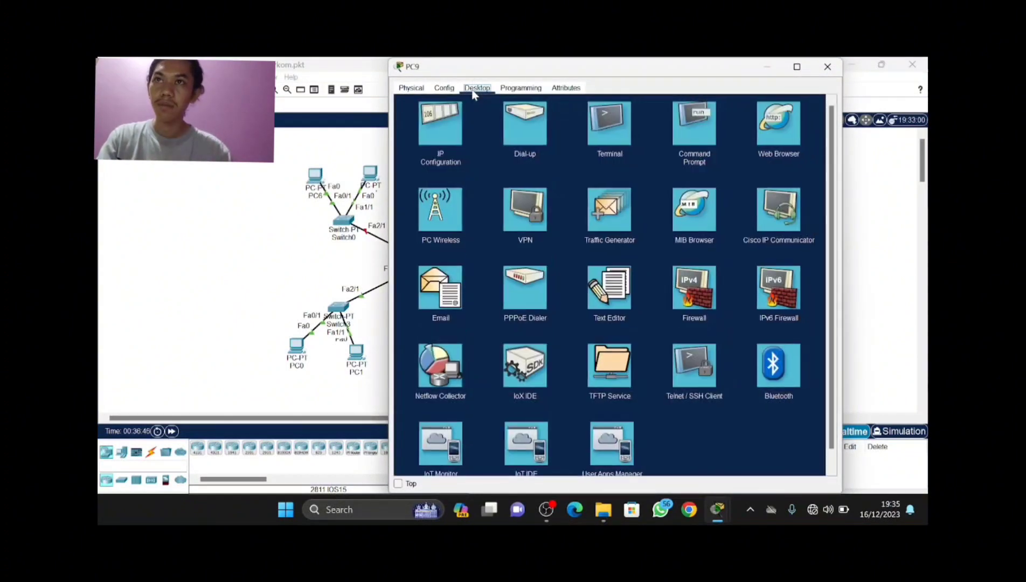
{"action": "left_click", "coordinate": [444, 121]}
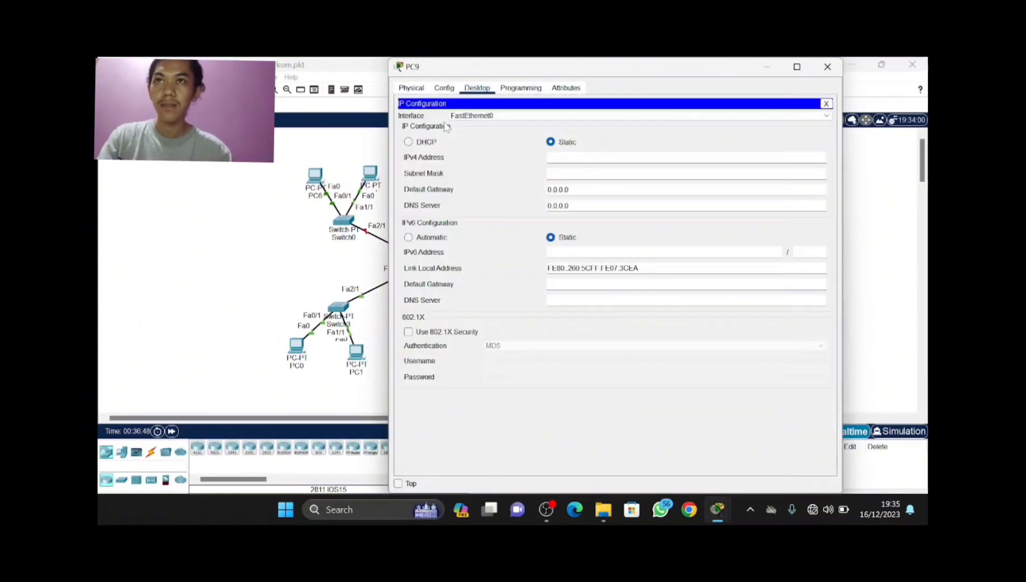
{"action": "left_click", "coordinate": [408, 143]}
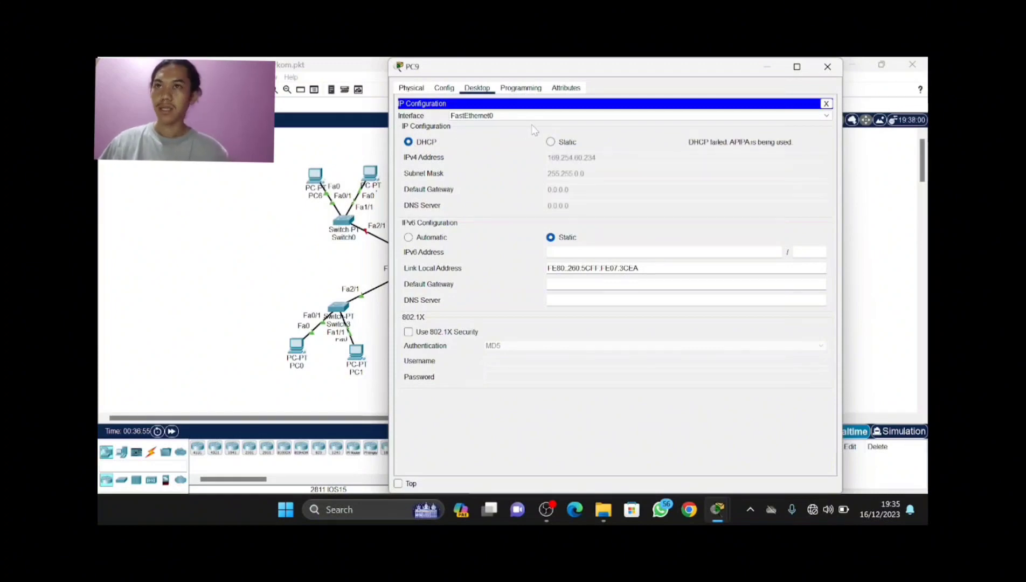
- Repeat PC9's DHCP request by switching its IPv4 addressing to Static and back to DHCP twice, closing PC9's window
{"action": "left_click", "coordinate": [556, 143]}
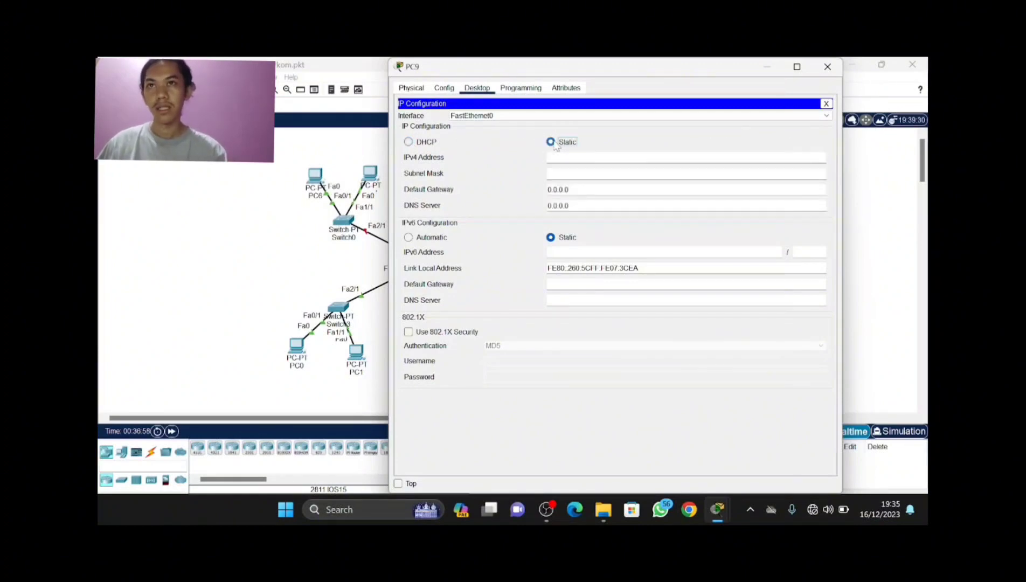
{"action": "left_click", "coordinate": [408, 142]}
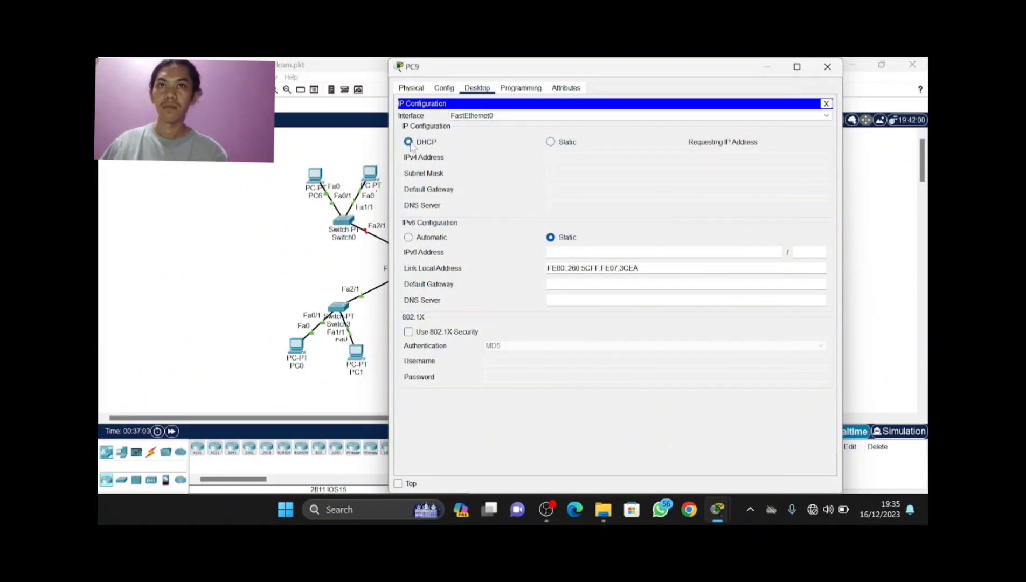
{"action": "left_click", "coordinate": [555, 143]}
{"action": "left_click", "coordinate": [409, 143]}
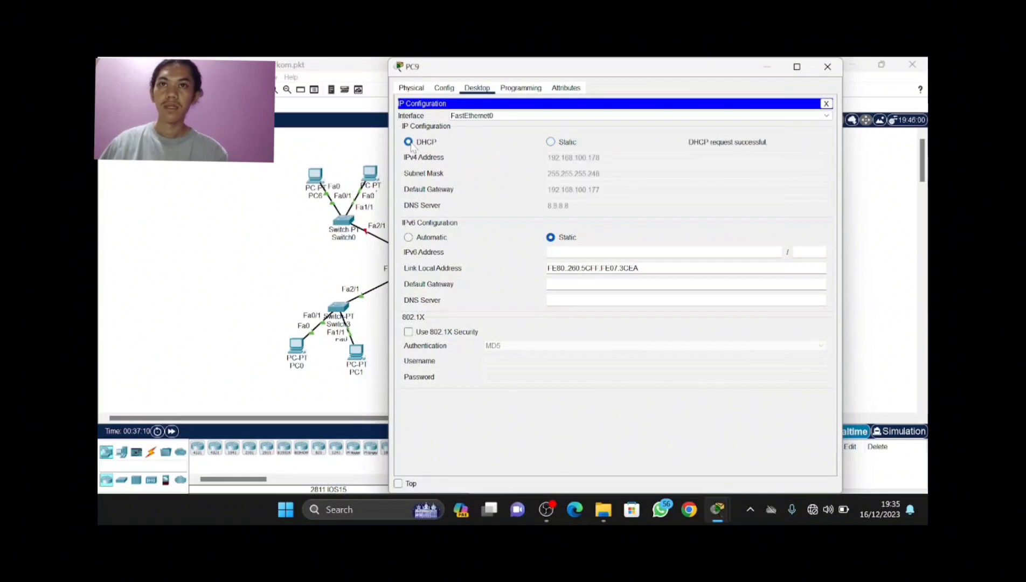
{"action": "left_click", "coordinate": [828, 67]}
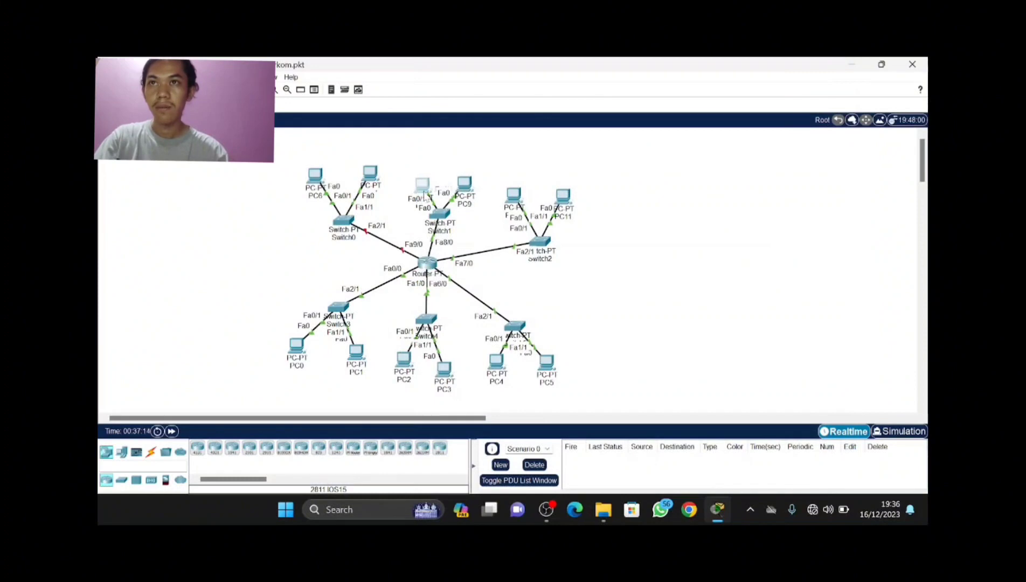
- Open PC8's IP configuration and set its IPv4 addressing to DHCP
{"action": "left_click", "coordinate": [424, 189]}
{"action": "left_click", "coordinate": [479, 88]}
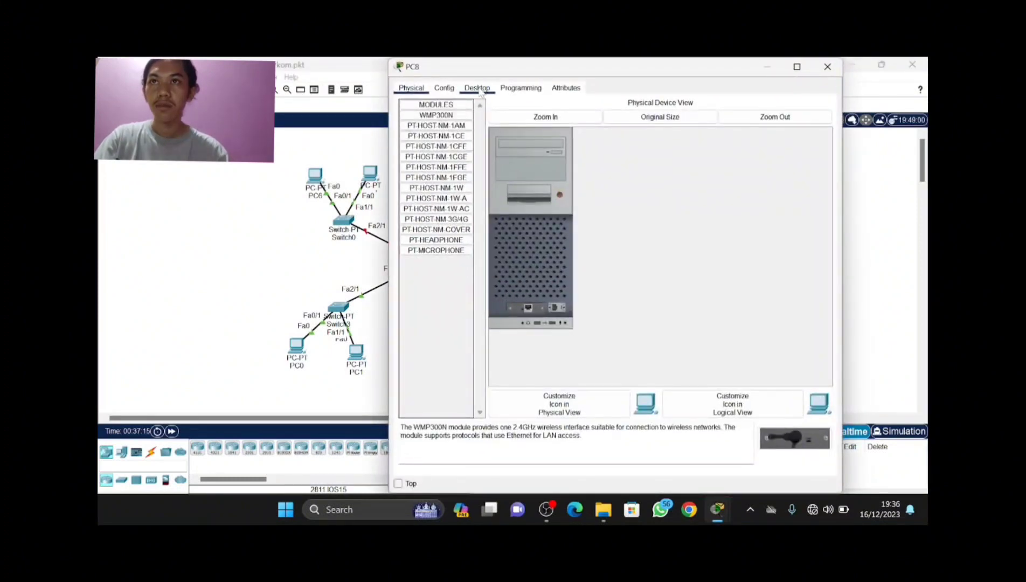
{"action": "left_click", "coordinate": [431, 132]}
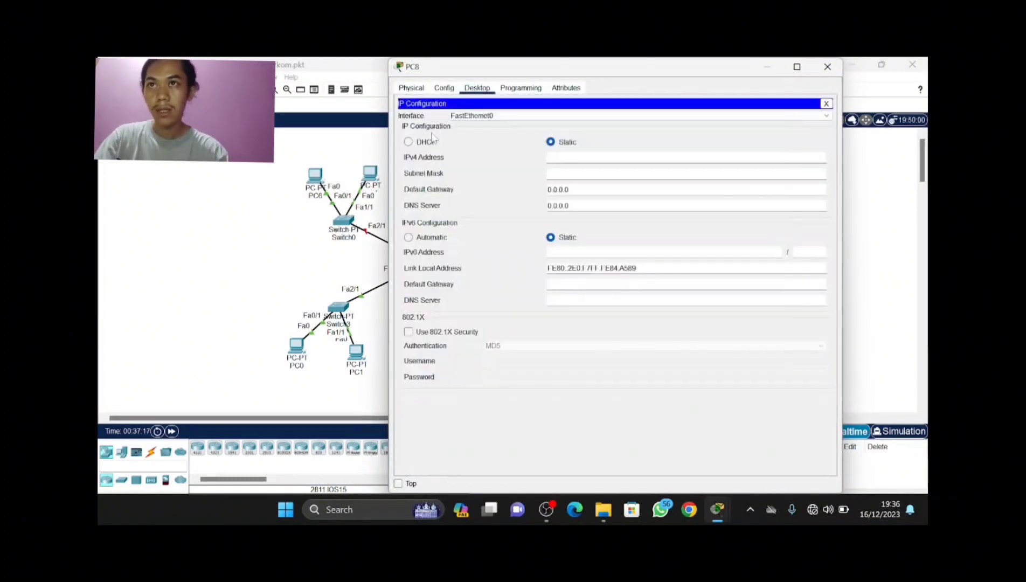
{"action": "left_click", "coordinate": [408, 143]}
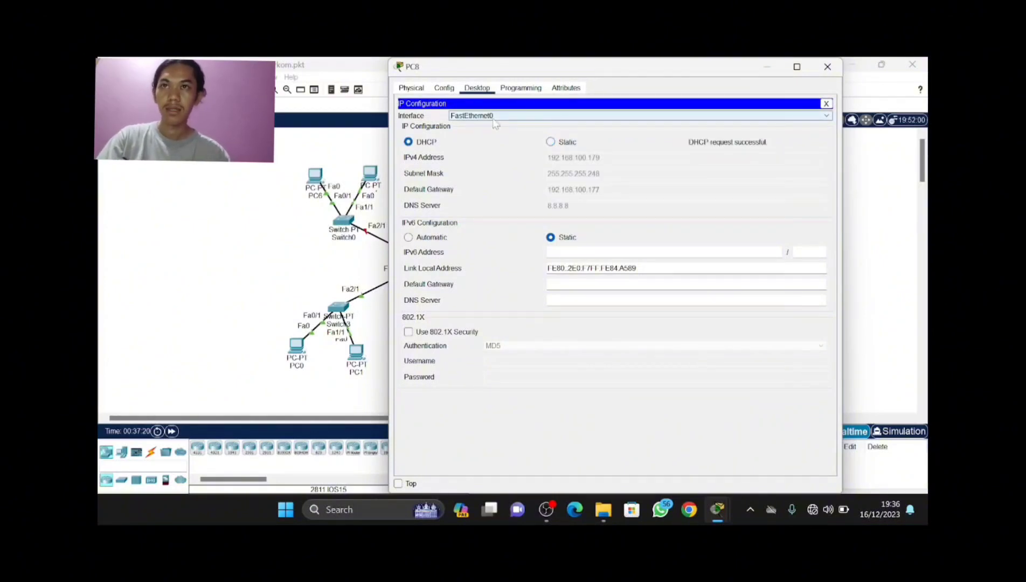
- Close PC8's window and return Router0's command line from interface configuration to privileged EXEC mode
{"action": "left_click", "coordinate": [824, 67]}
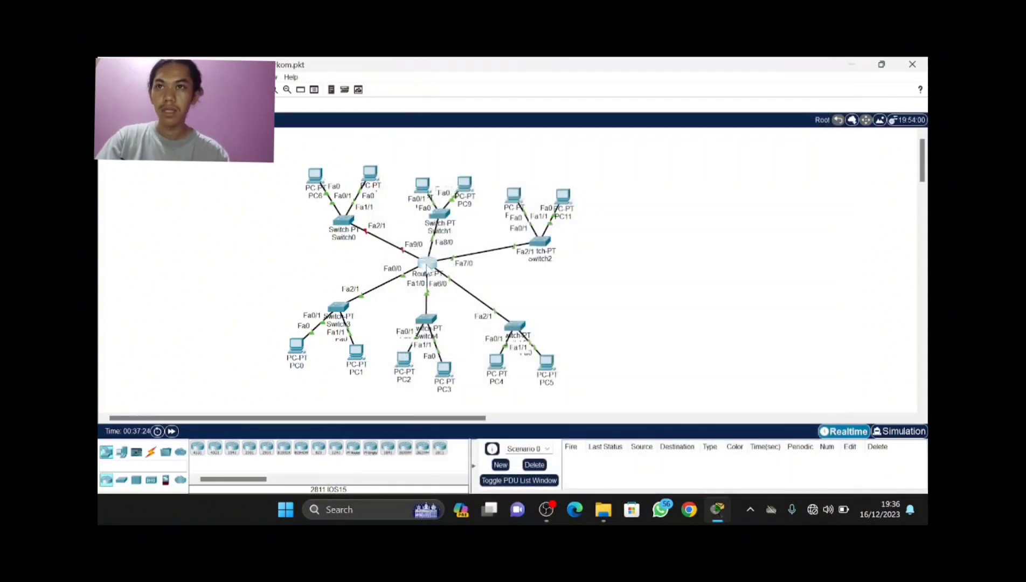
{"action": "left_click", "coordinate": [427, 266]}
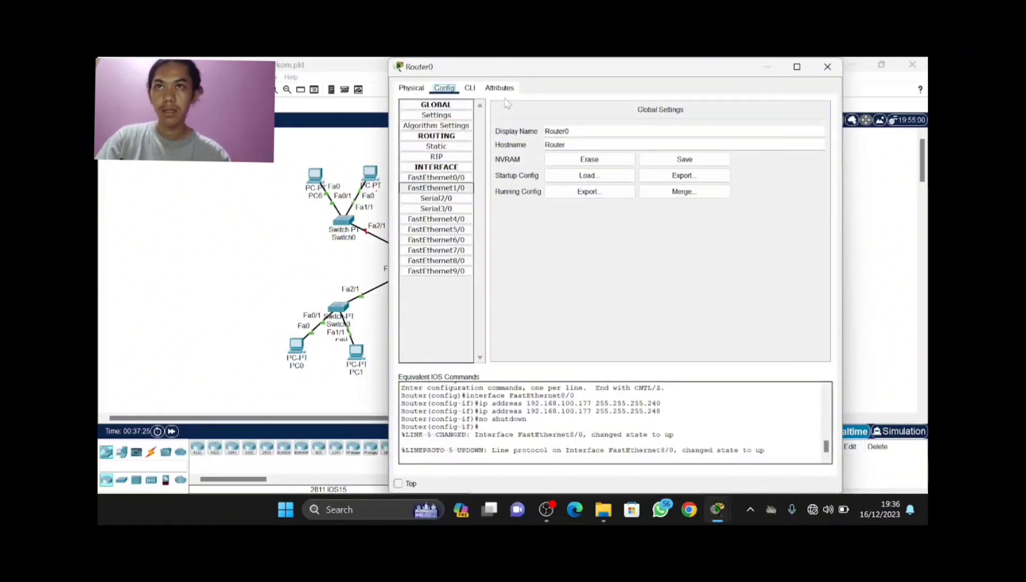
{"action": "left_click", "coordinate": [470, 88]}
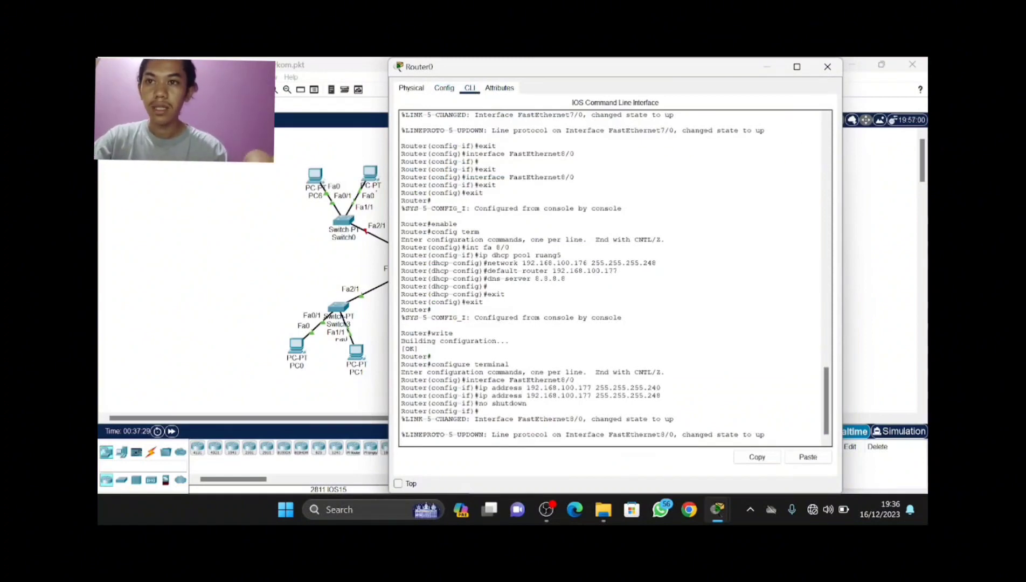
{"action": "key", "text": "Return"}
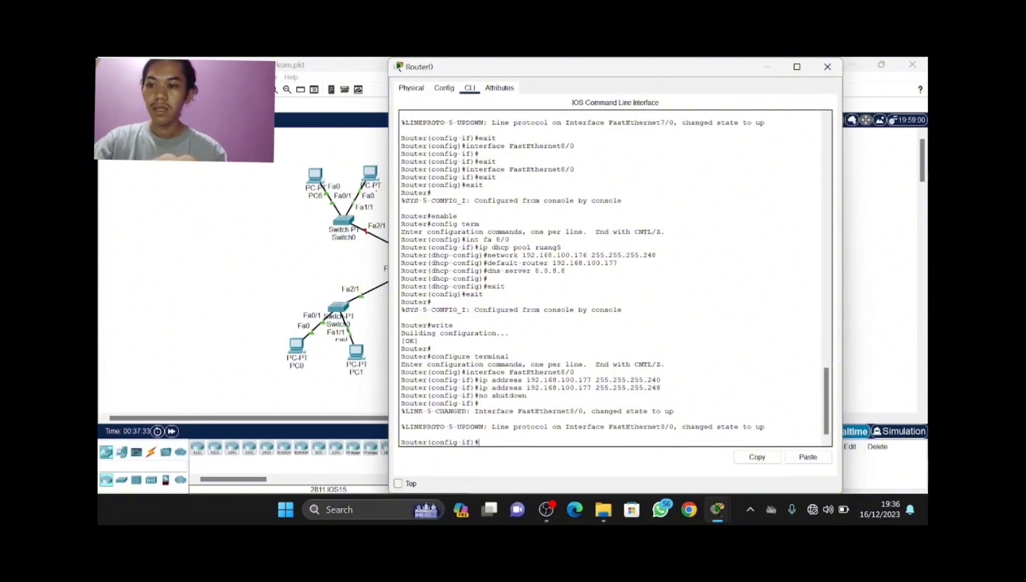
{"action": "type", "text": "exit"}
{"action": "key", "text": "Return"}
{"action": "type", "text": "e"}
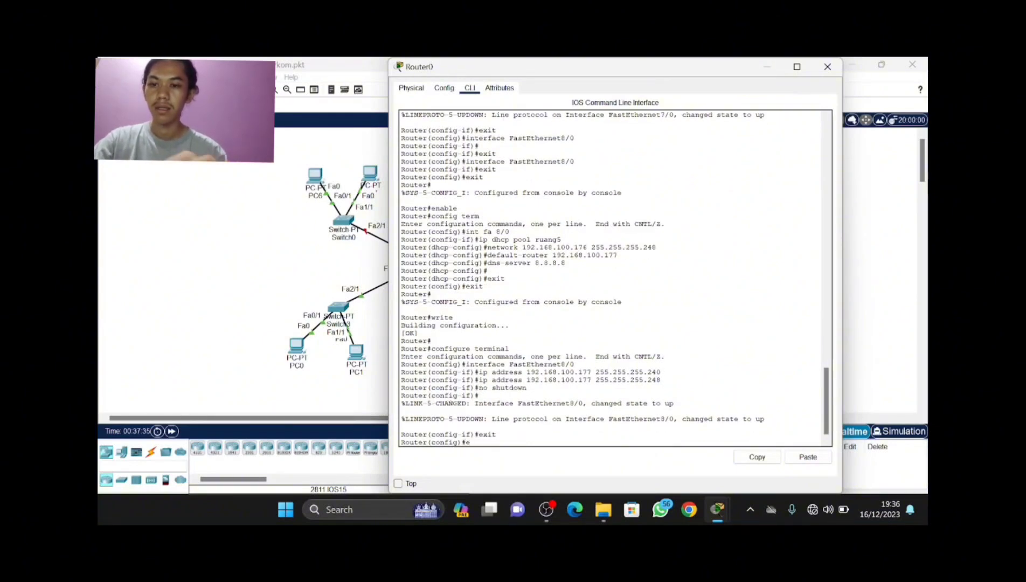
{"action": "type", "text": "xit"}
{"action": "key", "text": "Return"}
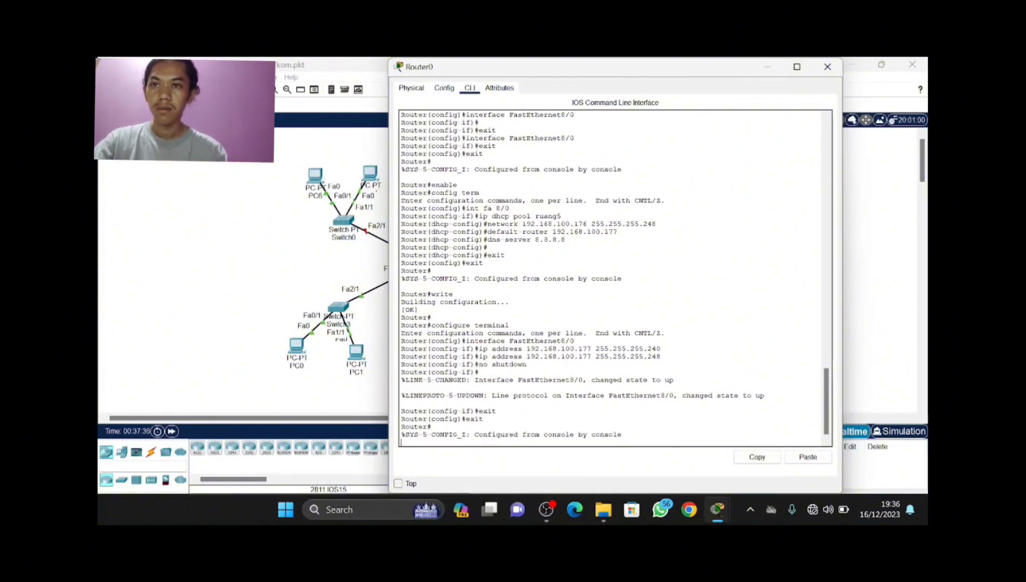
{"action": "key", "text": "Return"}
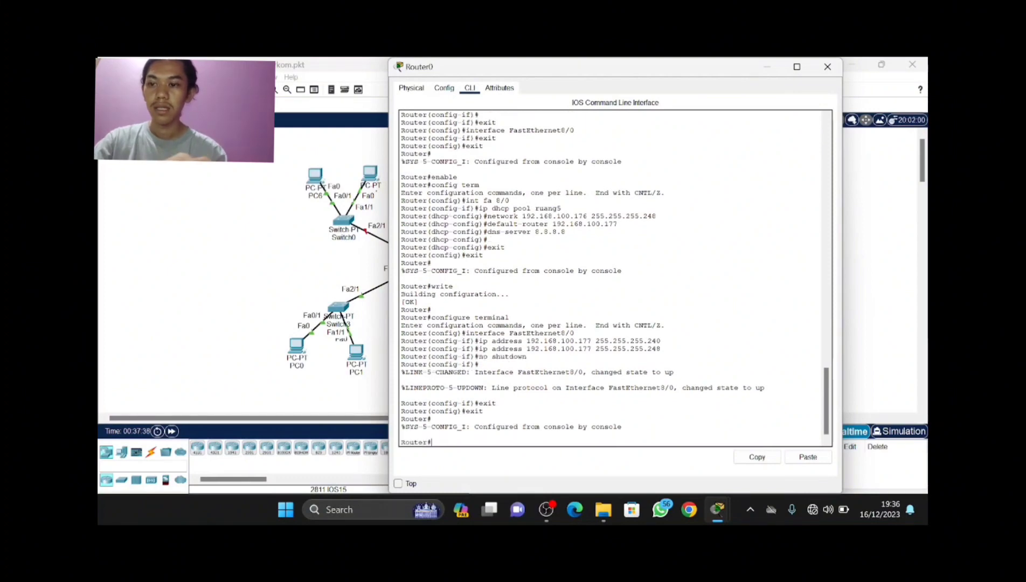
- Enter global configuration mode on Router0 with enable and config term, and select interface fa 9/0
{"action": "type", "text": "enab"}
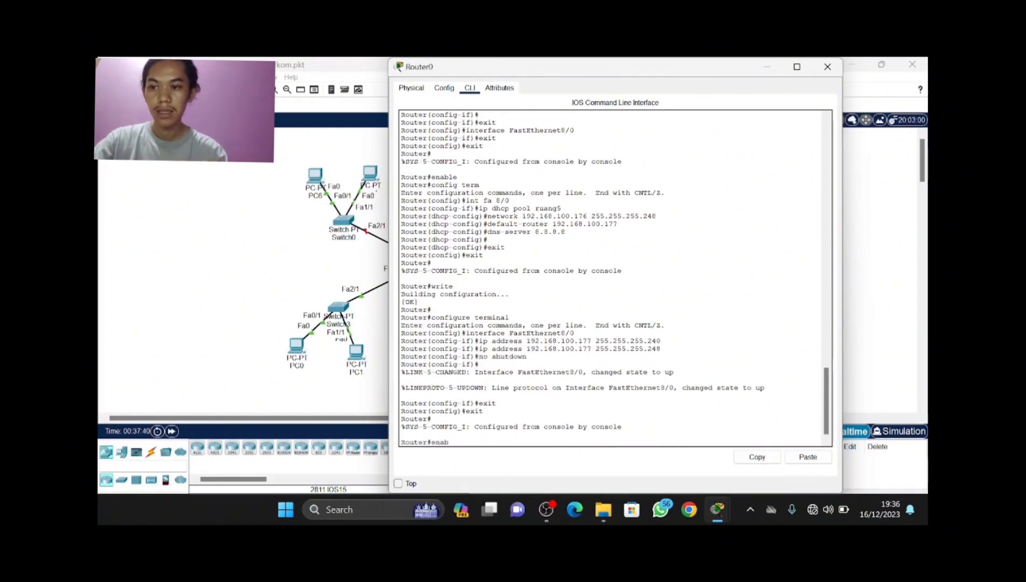
{"action": "type", "text": "le"}
{"action": "key", "text": "Return"}
{"action": "type", "text": "c"}
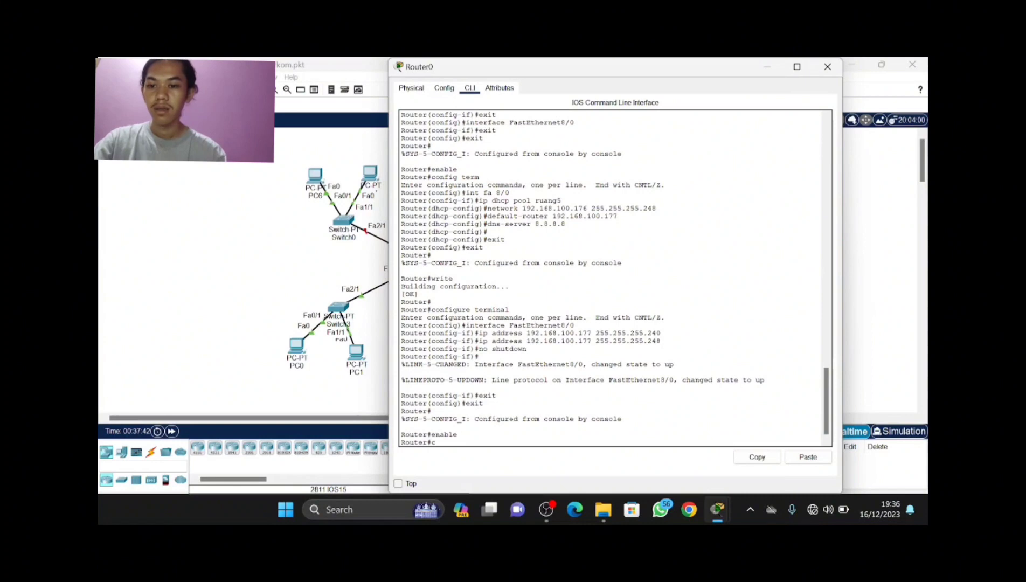
{"action": "type", "text": "onfig"}
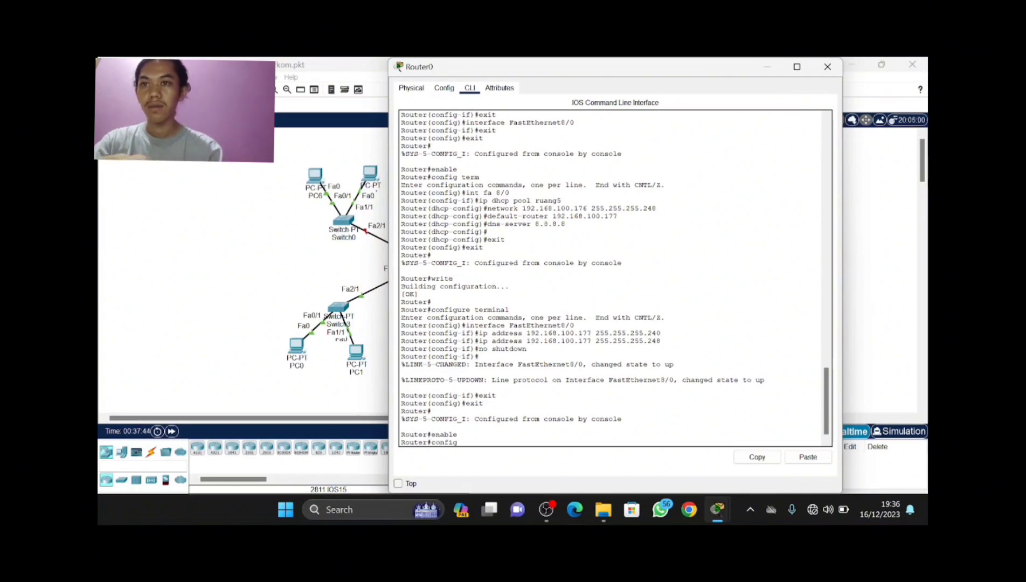
{"action": "type", "text": " term"}
{"action": "key", "text": "Return"}
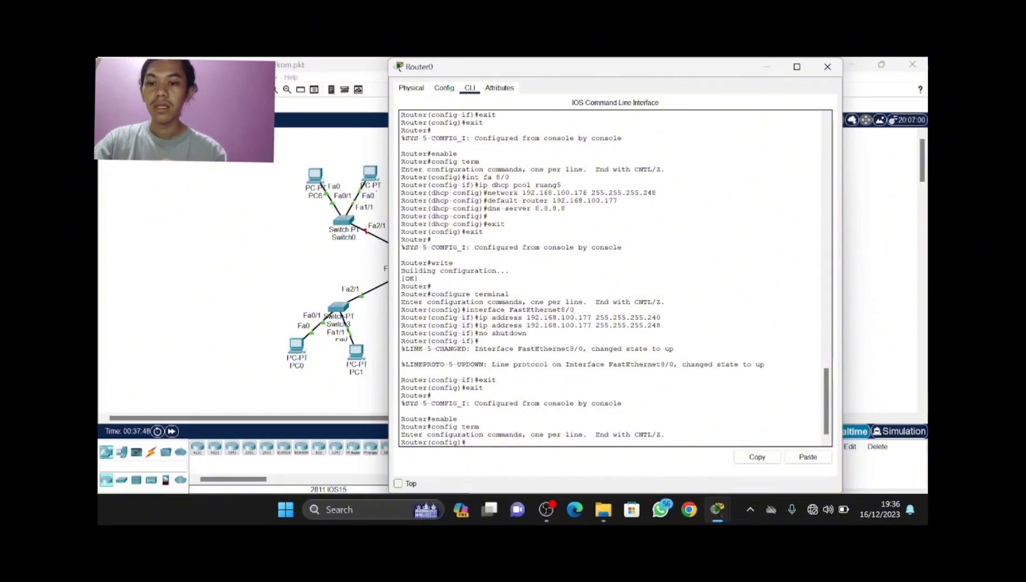
{"action": "type", "text": "int fa"}
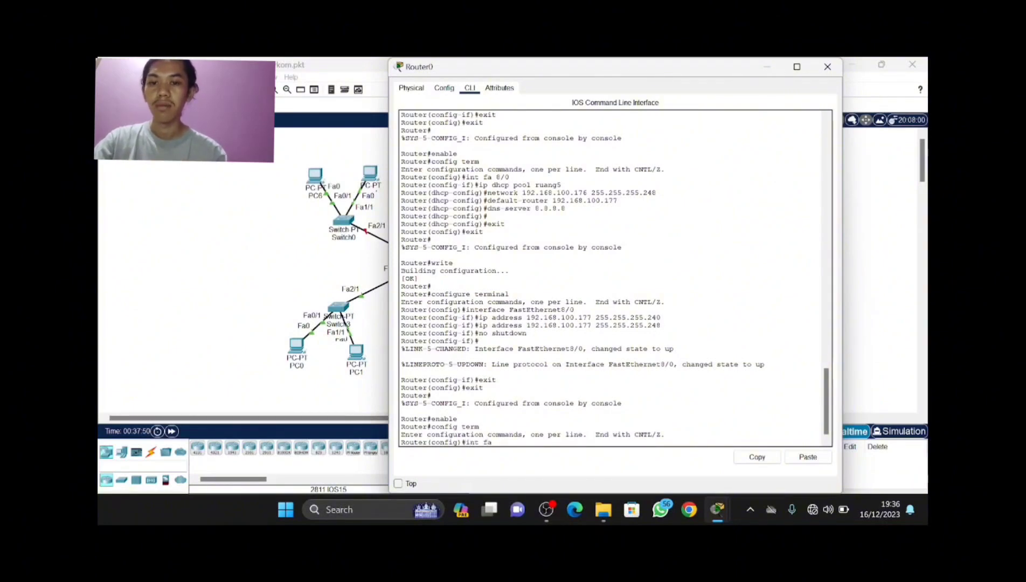
{"action": "type", "text": " 0"}
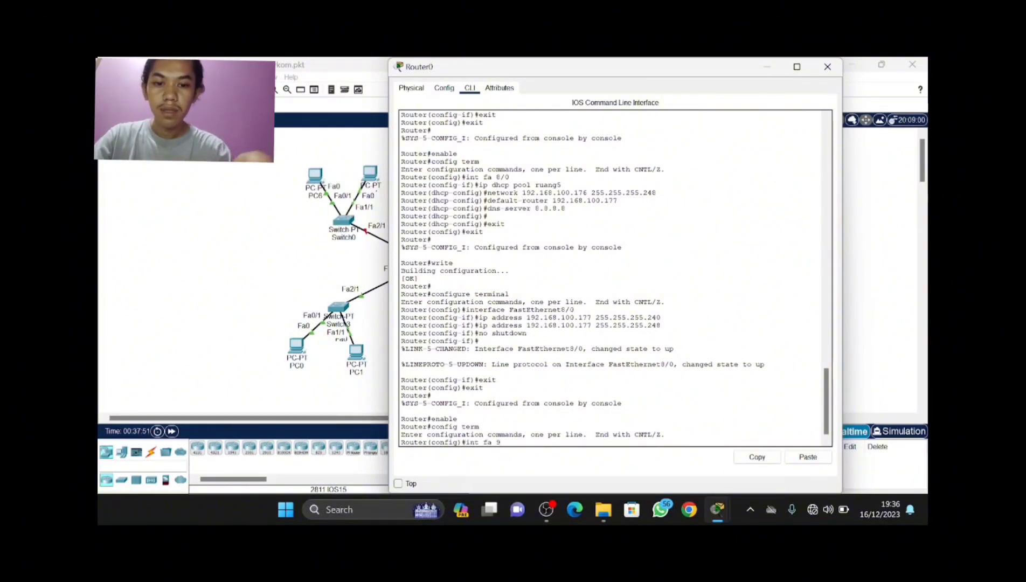
{"action": "type", "text": "/"}
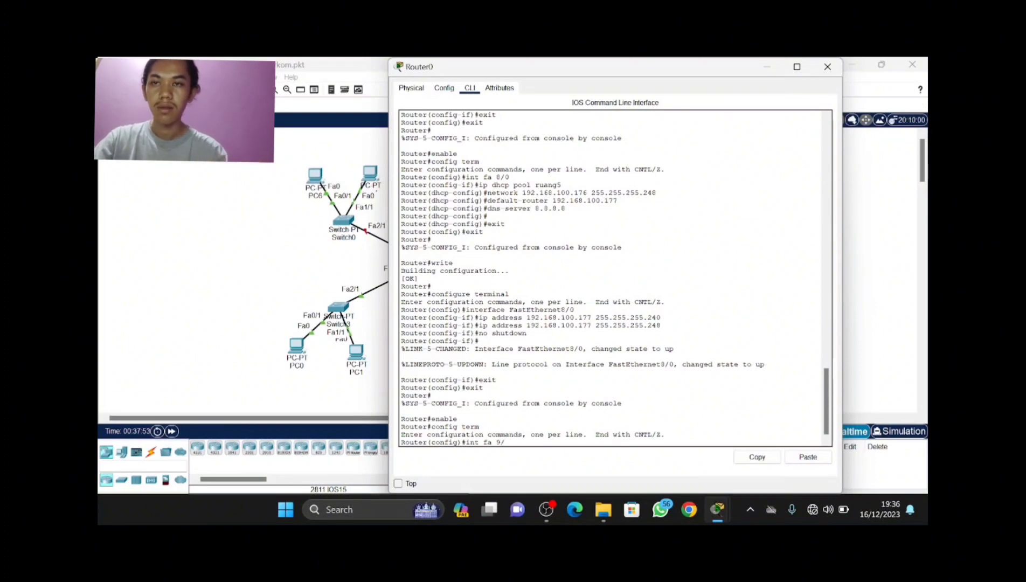
{"action": "type", "text": "0"}
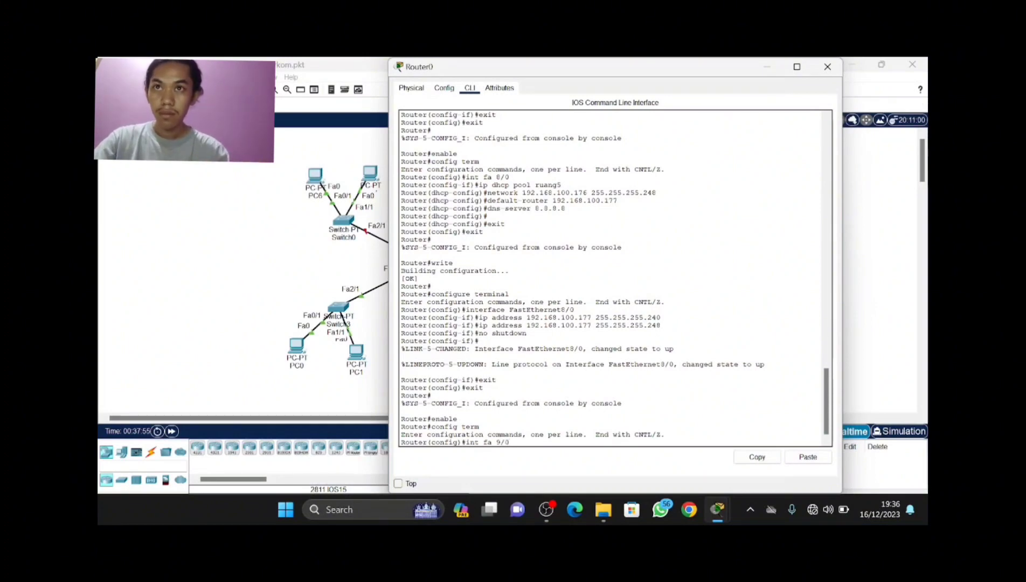
{"action": "key", "text": "Return"}
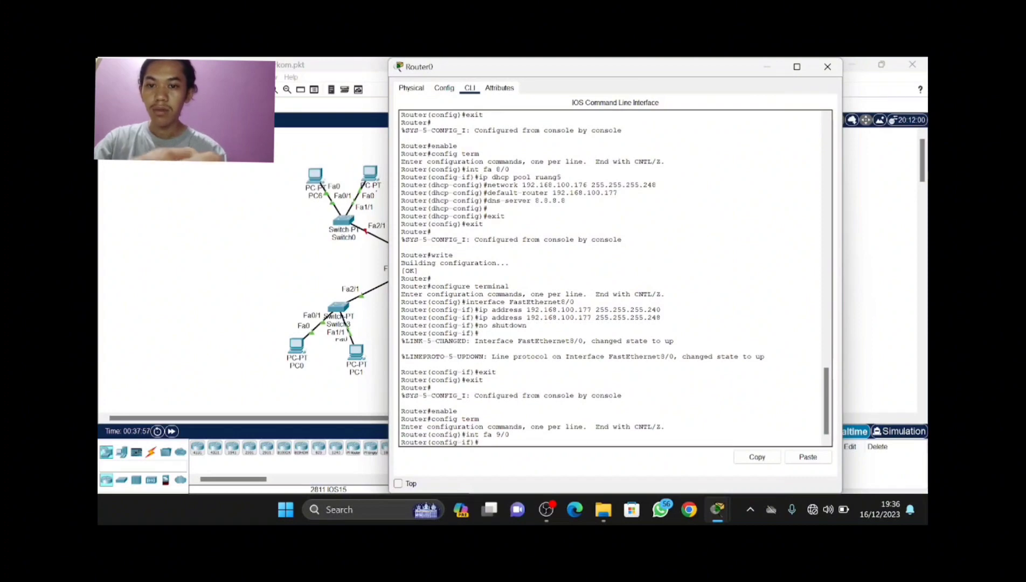
- Try to define the sixth room's DHCP pool with the command ip dhcp ruang6
{"action": "type", "text": "ip d"}
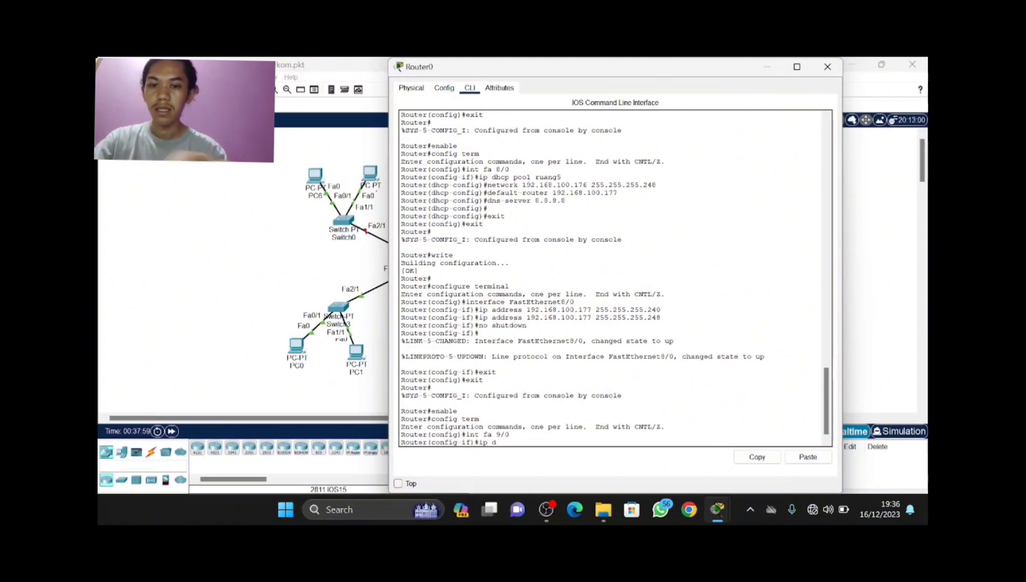
{"action": "type", "text": "hcp"}
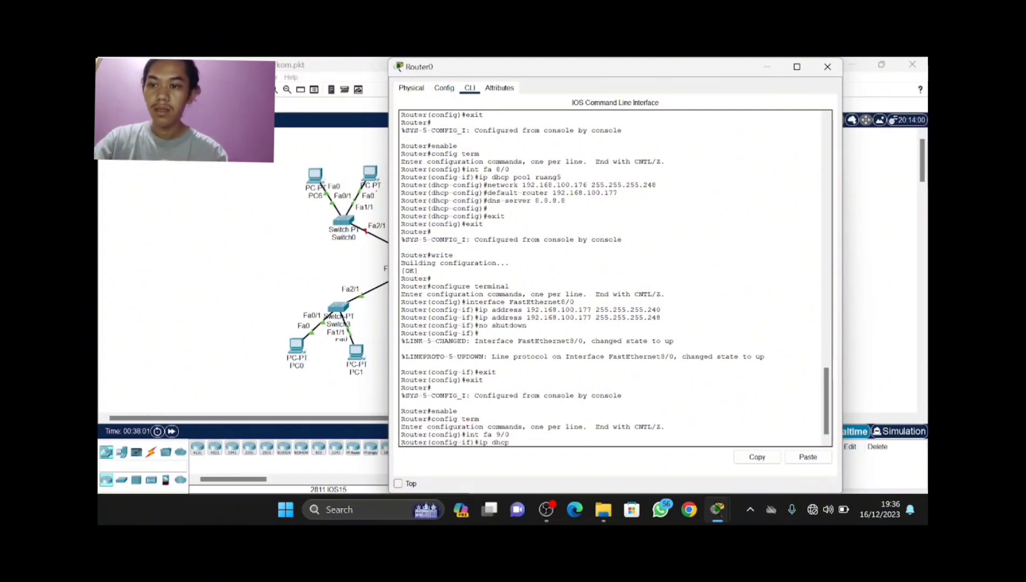
{"action": "type", "text": " ruang"}
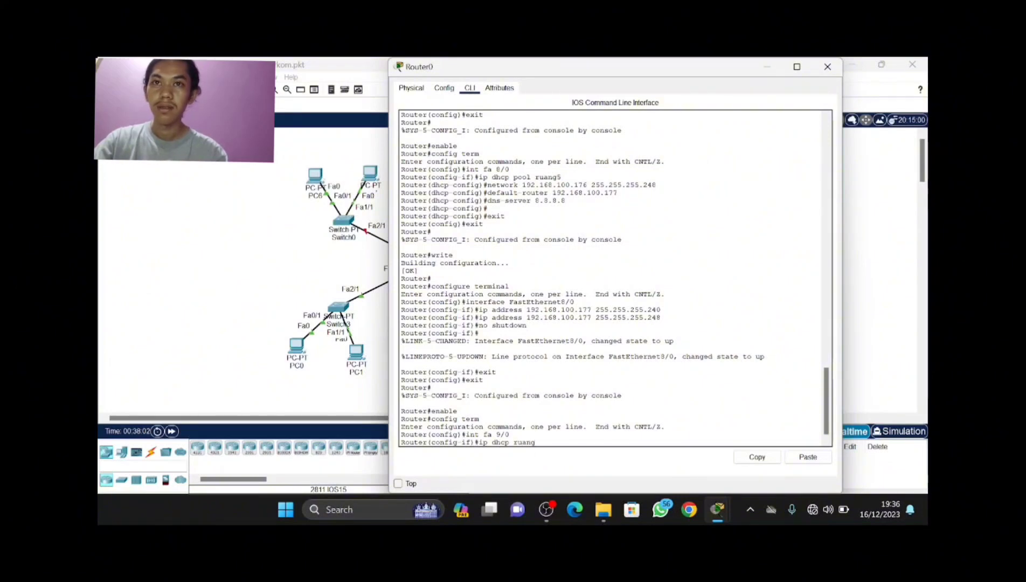
{"action": "type", "text": "6"}
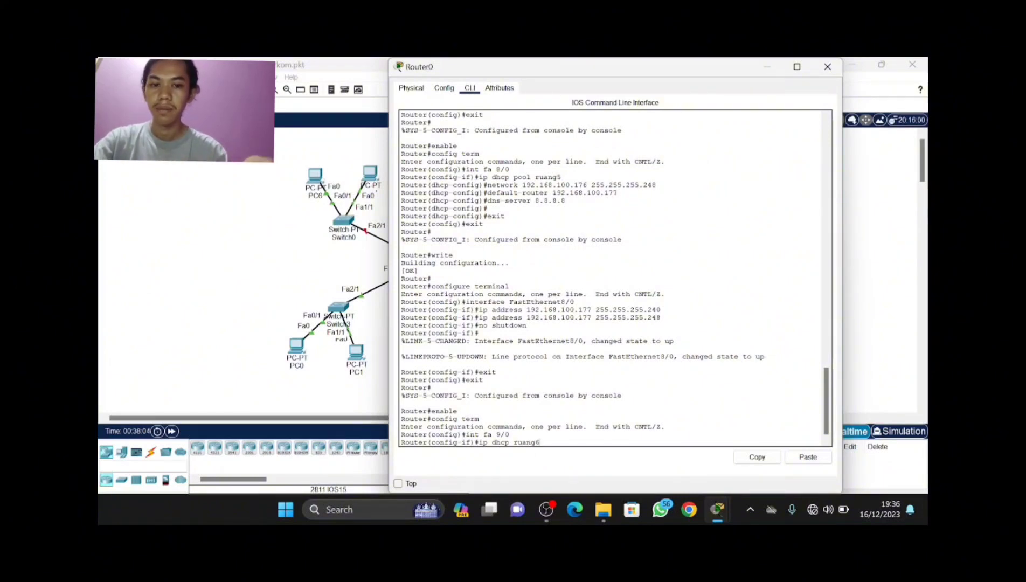
{"action": "key", "text": "Return"}
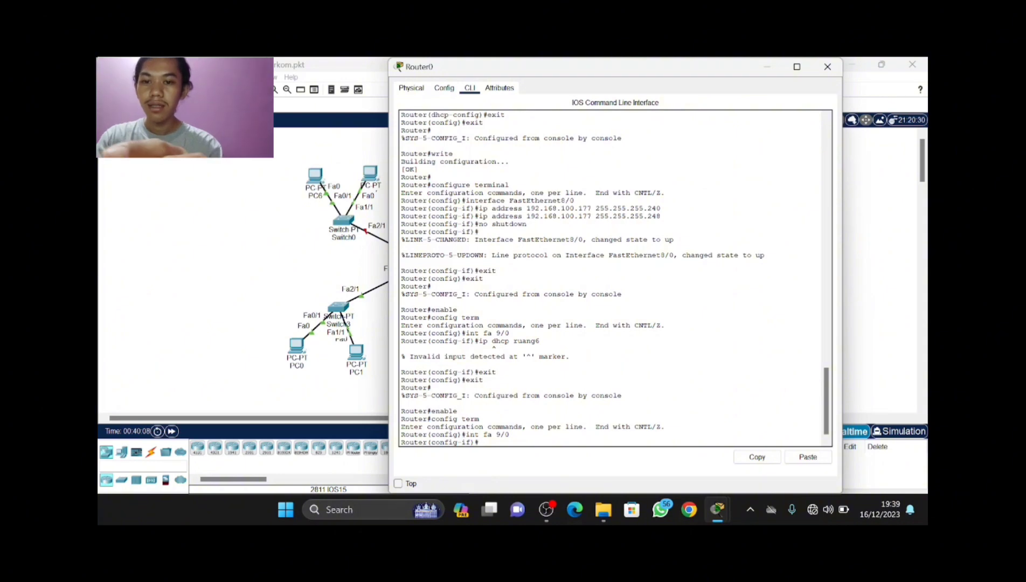
- Create a DHCP pool named ruang6 on Router0 with the command ip dhcp pool ruang6
{"action": "type", "text": "ip"}
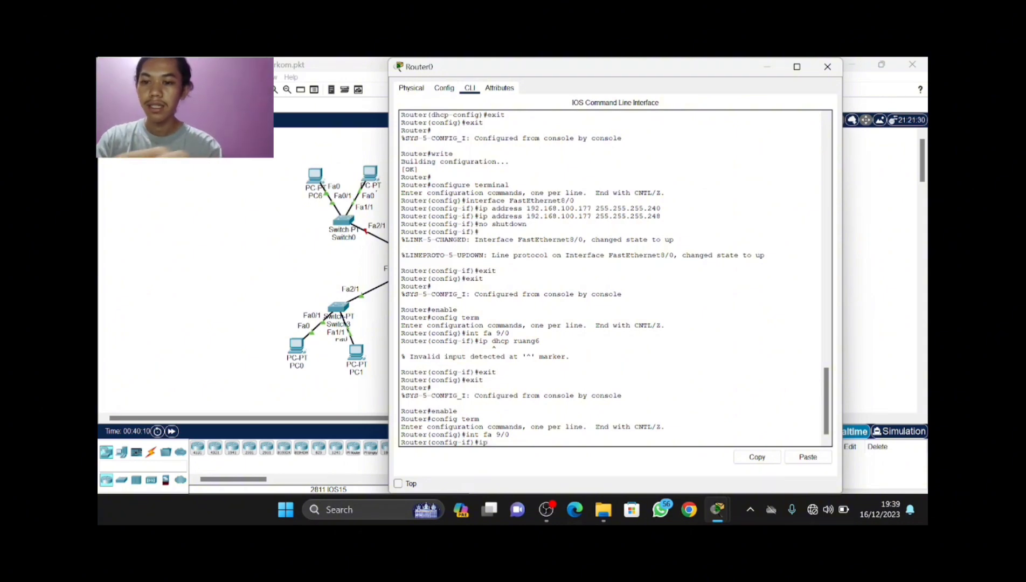
{"action": "type", "text": " dhcp"}
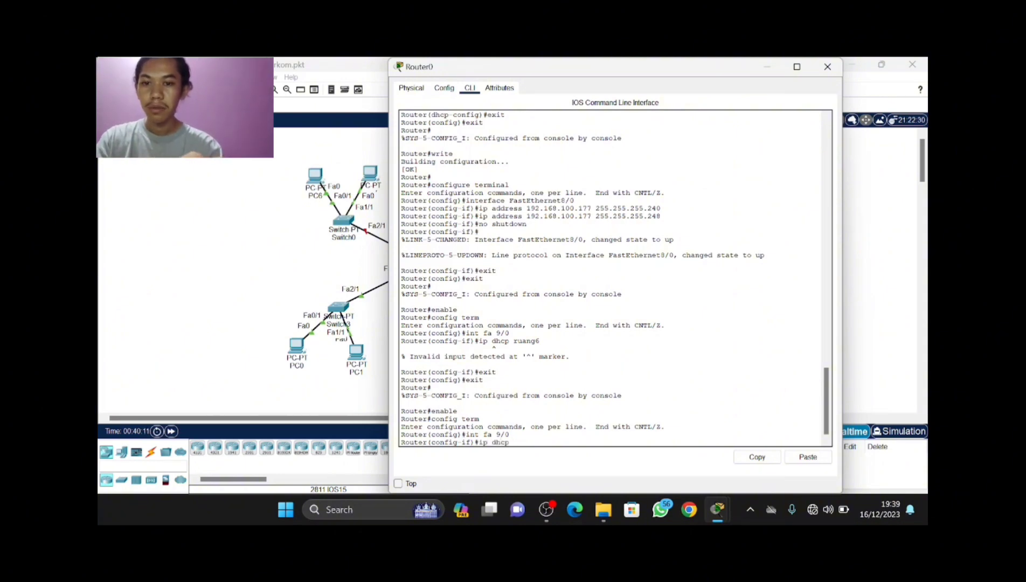
{"action": "type", "text": " pool "}
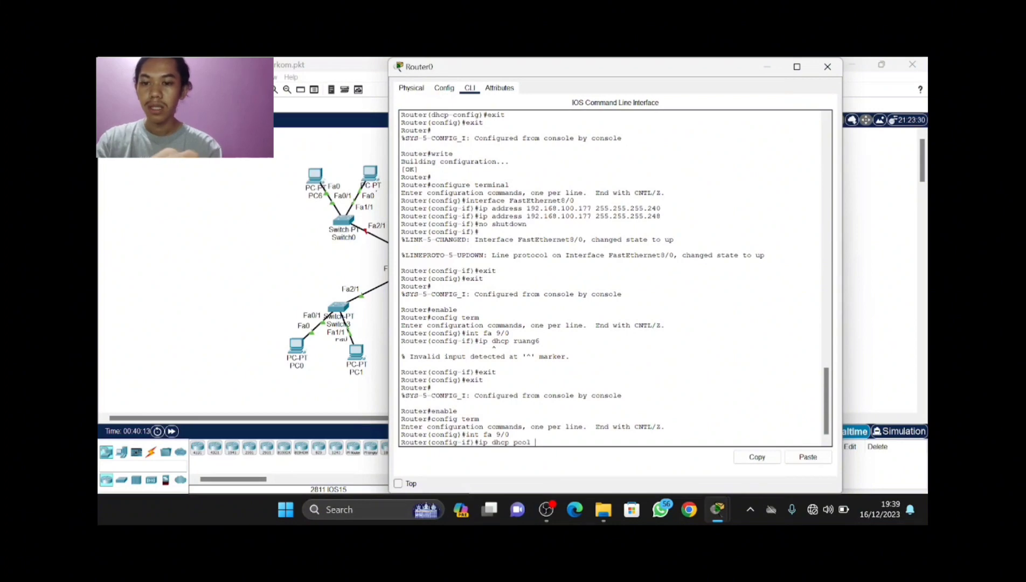
{"action": "type", "text": "ruang"}
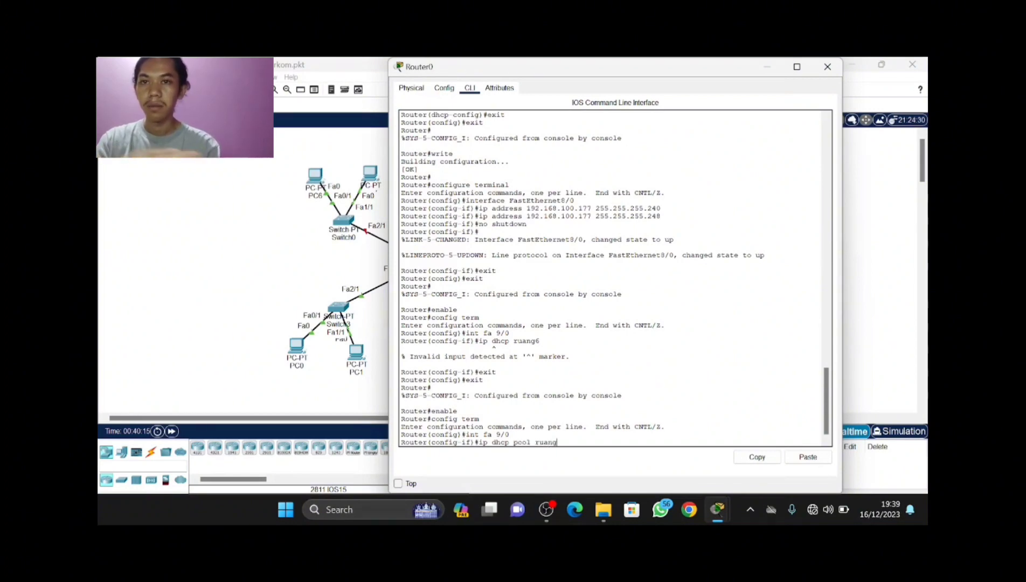
{"action": "type", "text": "6"}
{"action": "key", "text": "Return"}
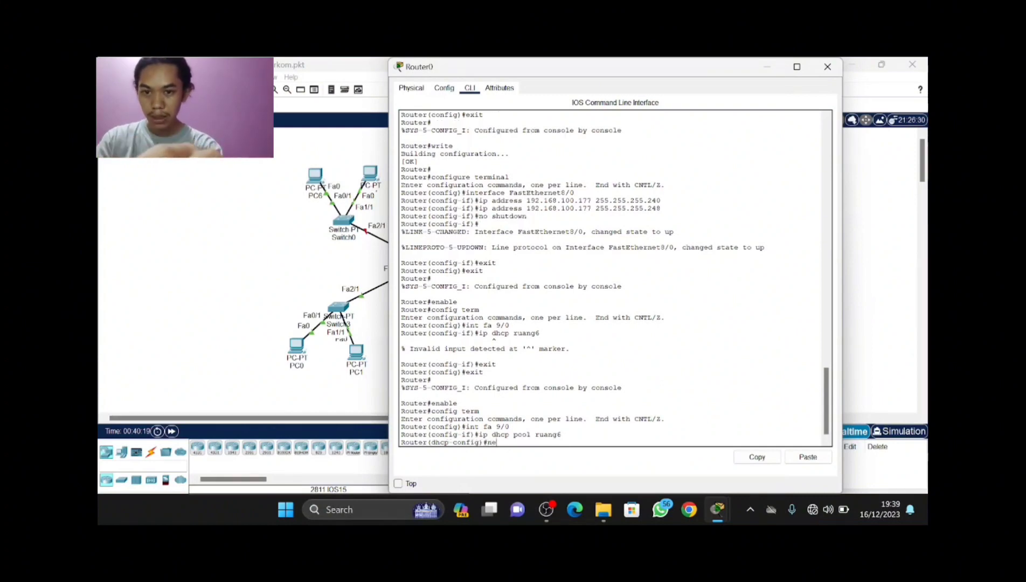
- Assign network 192.168.100.184 with subnet mask 255.255.255.248 to the ruang6 DHCP pool on Router0
{"action": "type", "text": "network"}
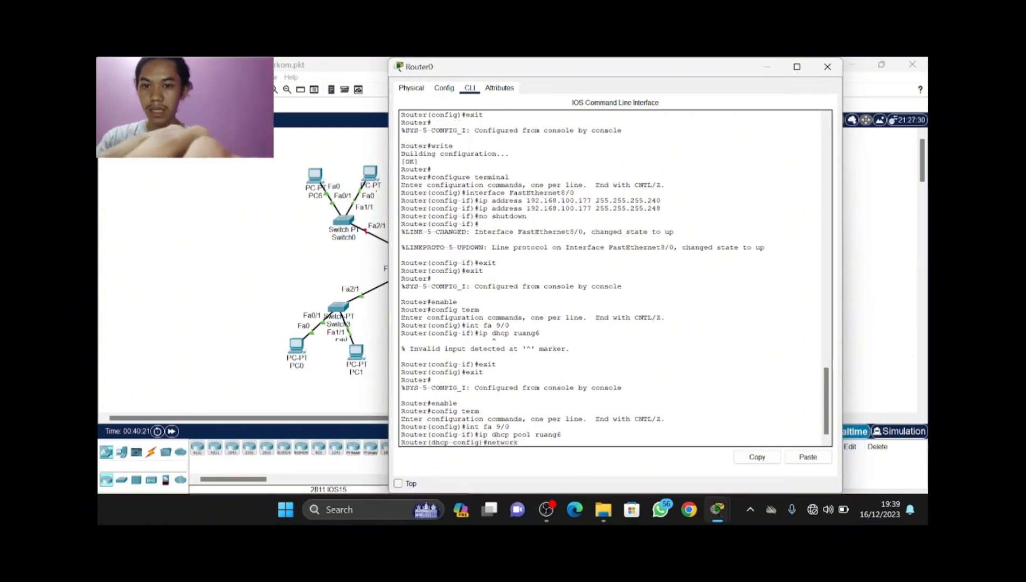
{"action": "type", "text": " 192"}
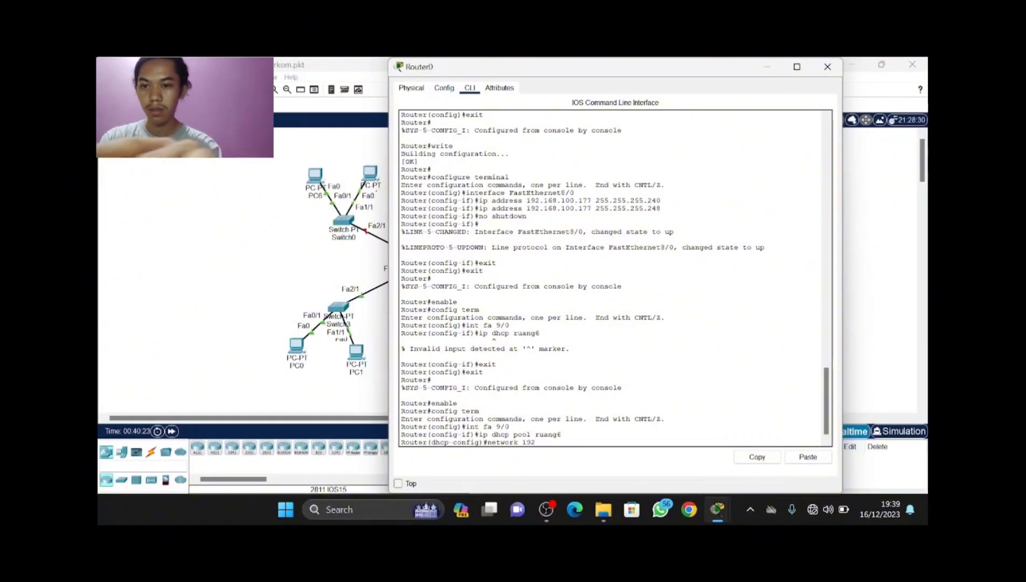
{"action": "type", "text": ".168"}
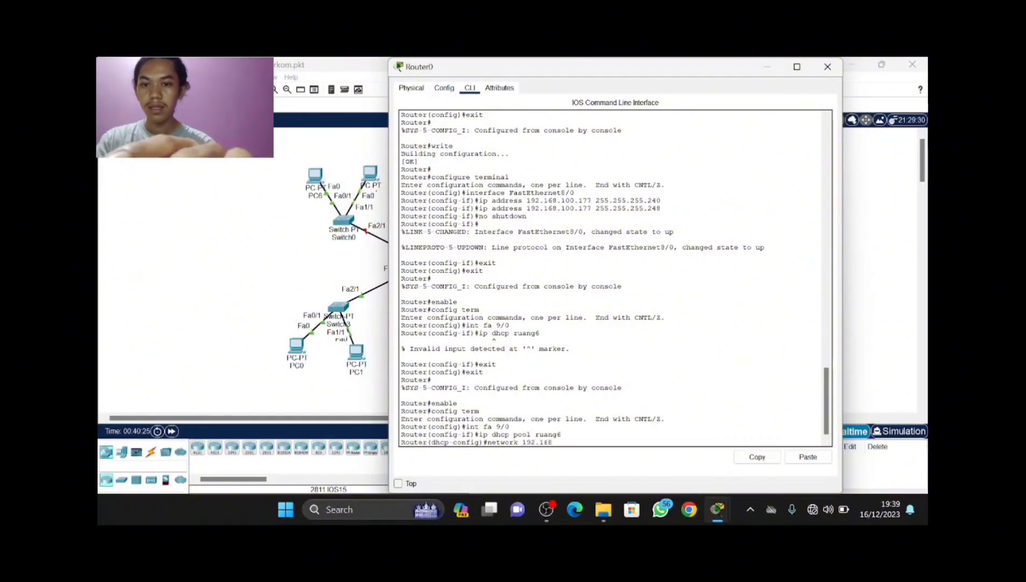
{"action": "type", "text": ".100."}
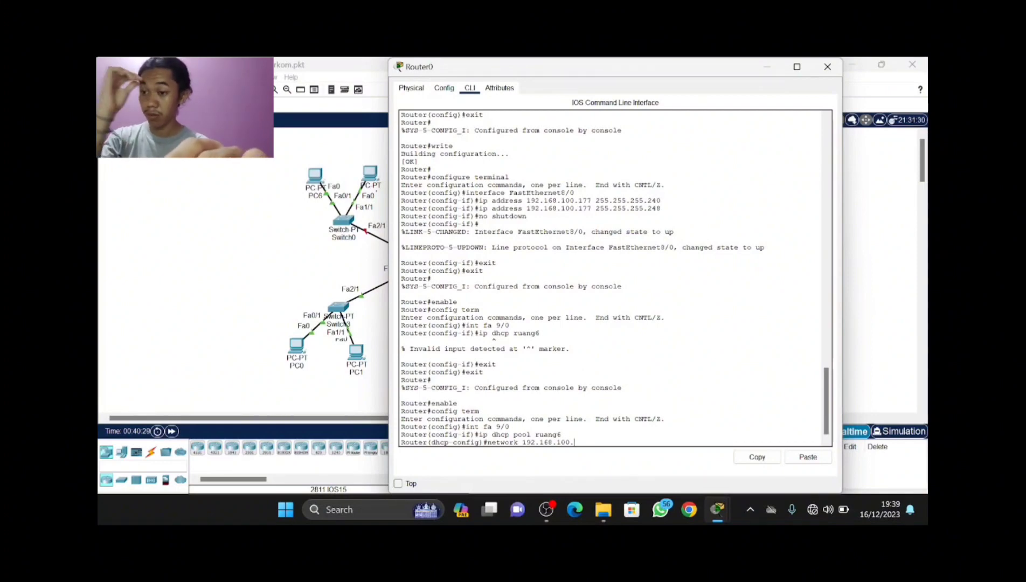
{"action": "type", "text": "1"}
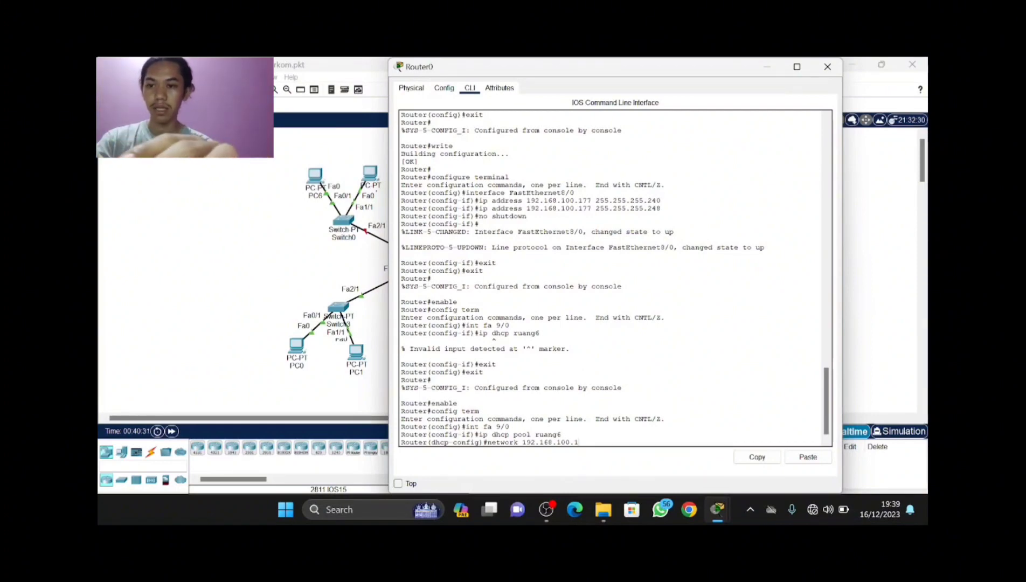
{"action": "type", "text": "84"}
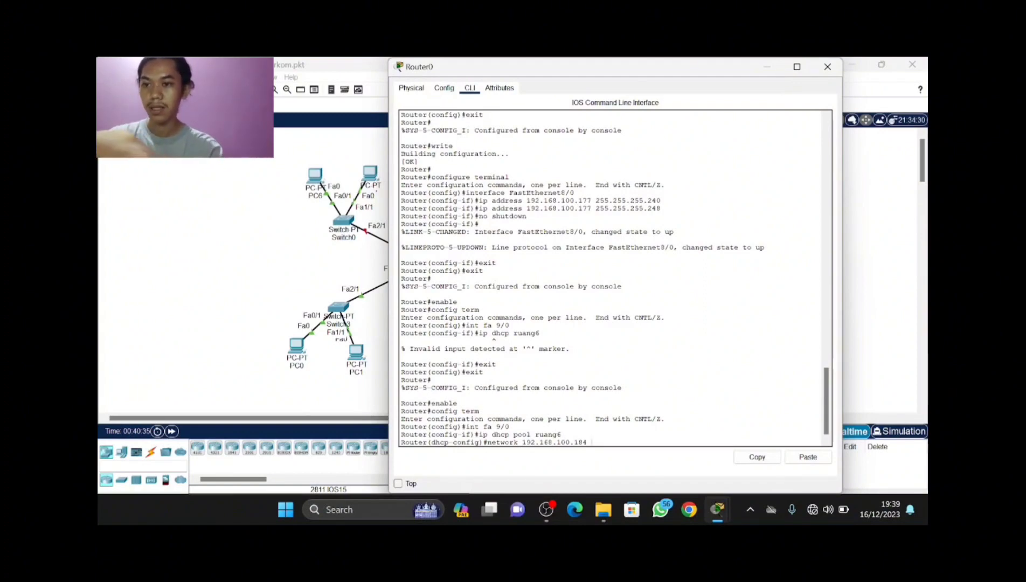
{"action": "type", "text": " 255"}
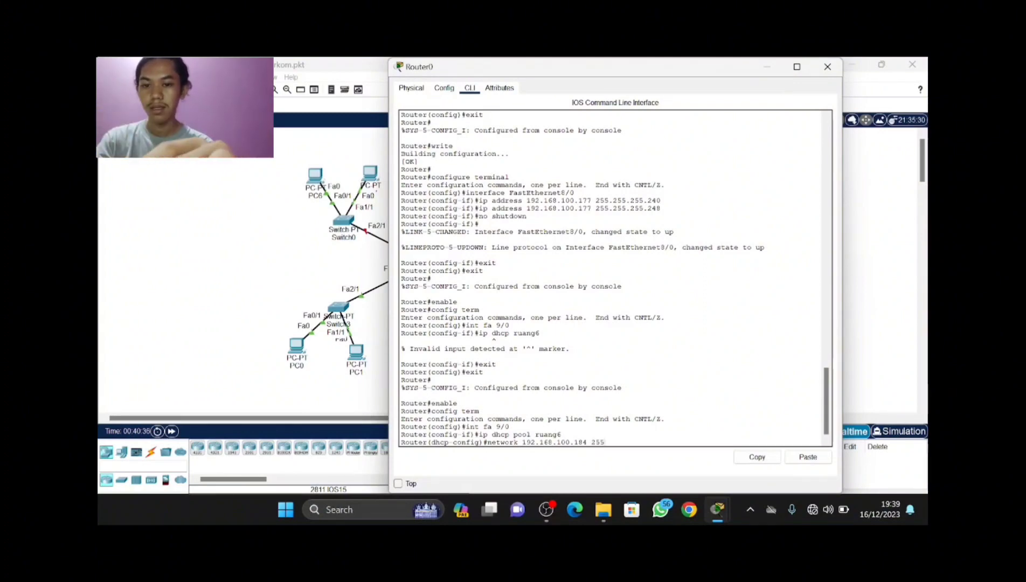
{"action": "type", "text": ","}
{"action": "key", "text": "BackSpace"}
{"action": "type", "text": "."}
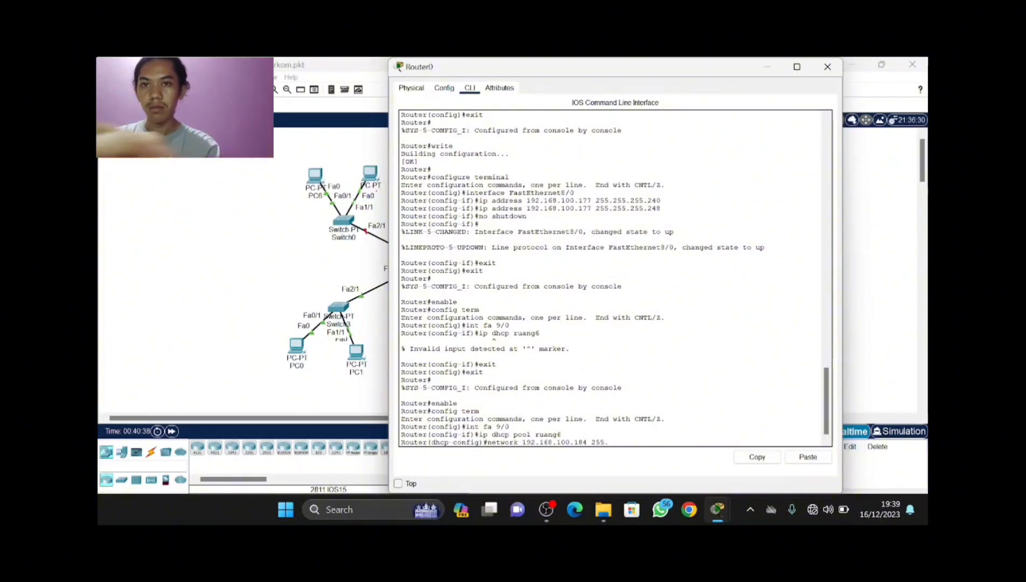
{"action": "type", "text": "255.25"}
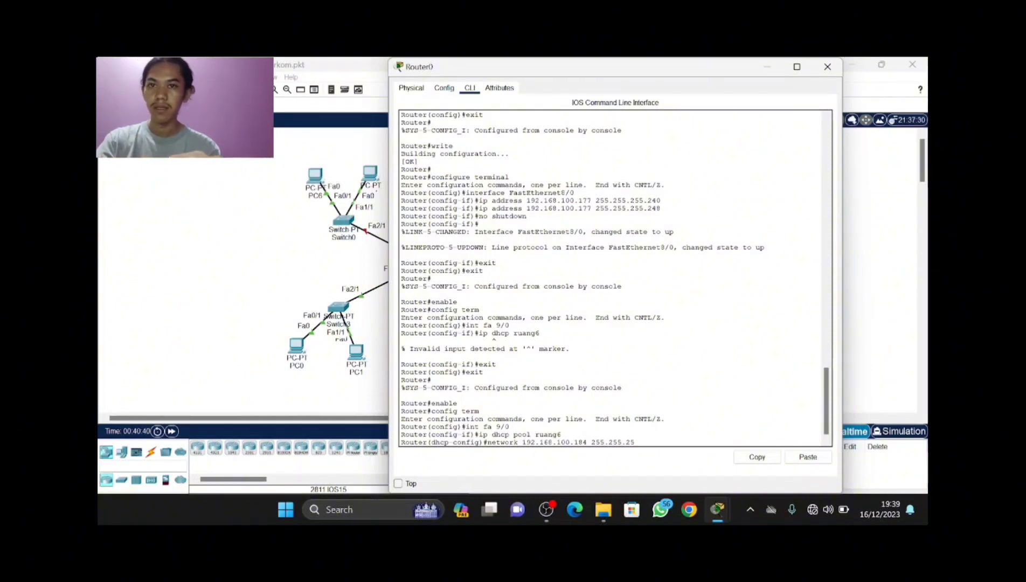
{"action": "type", "text": "5."}
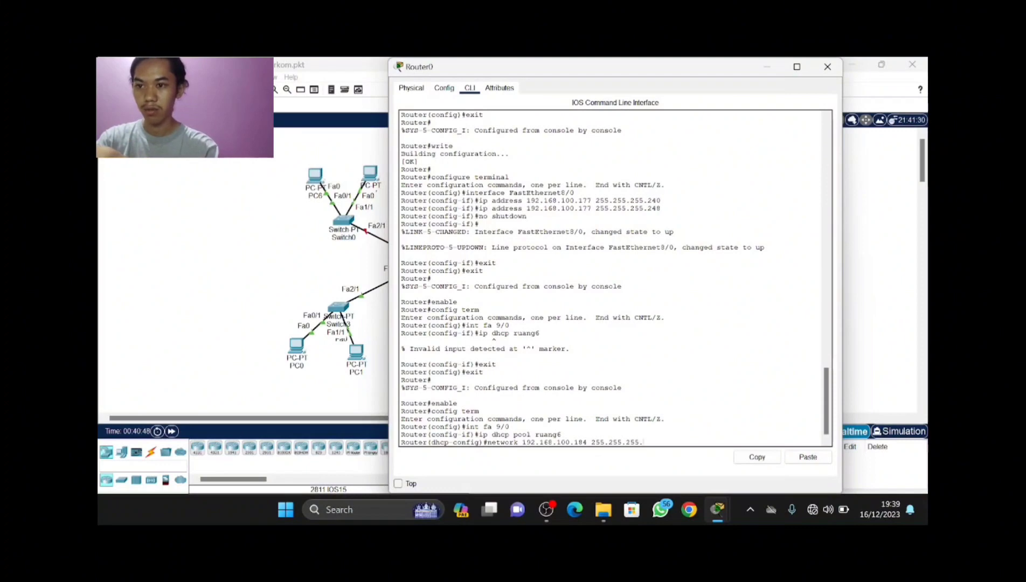
{"action": "type", "text": "248"}
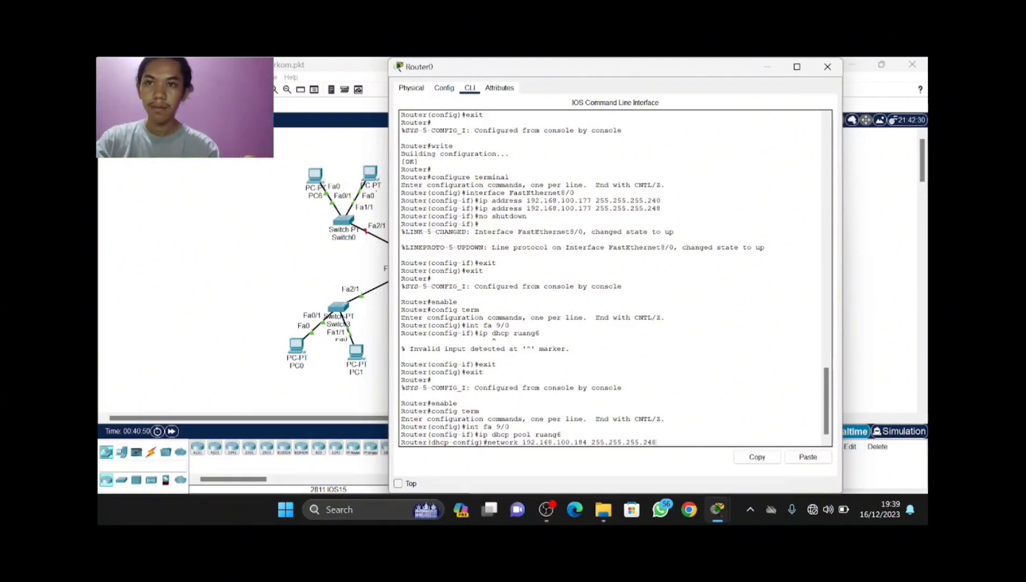
{"action": "key", "text": "Return"}
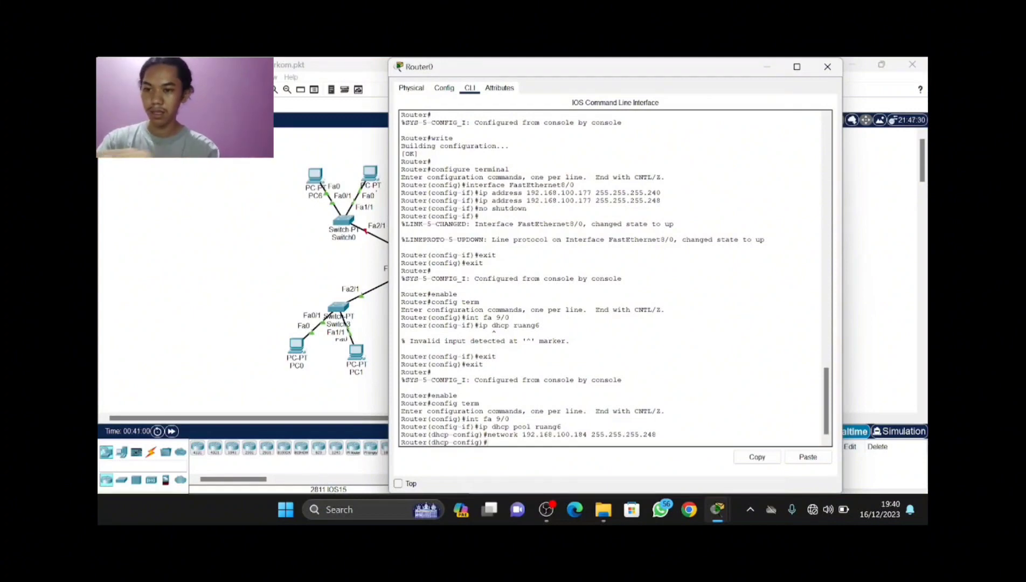
- Try to set the ruang6 pool's gateway with the command default-server 192.168.100.185
{"action": "type", "text": "defaul"}
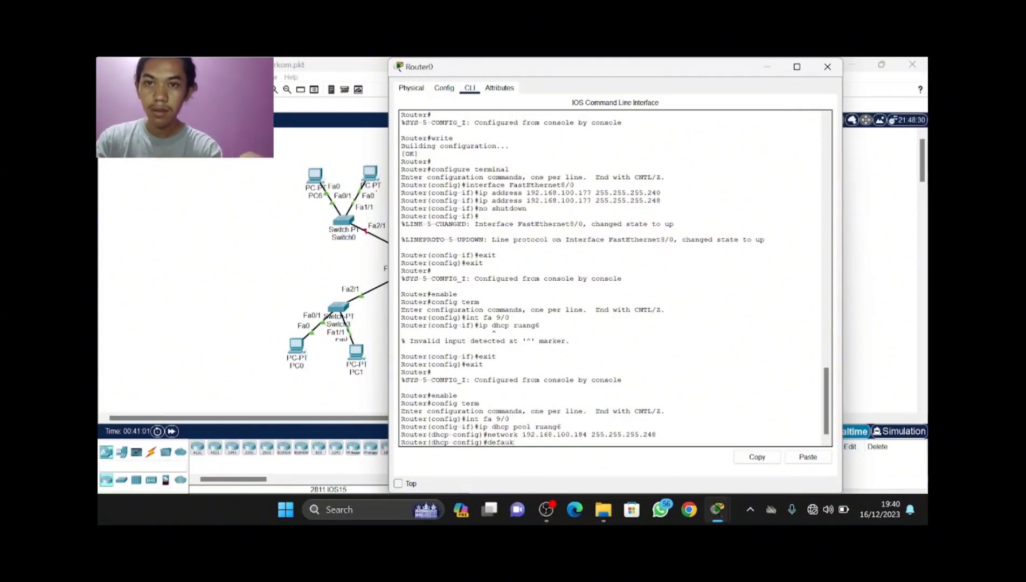
{"action": "type", "text": "t"}
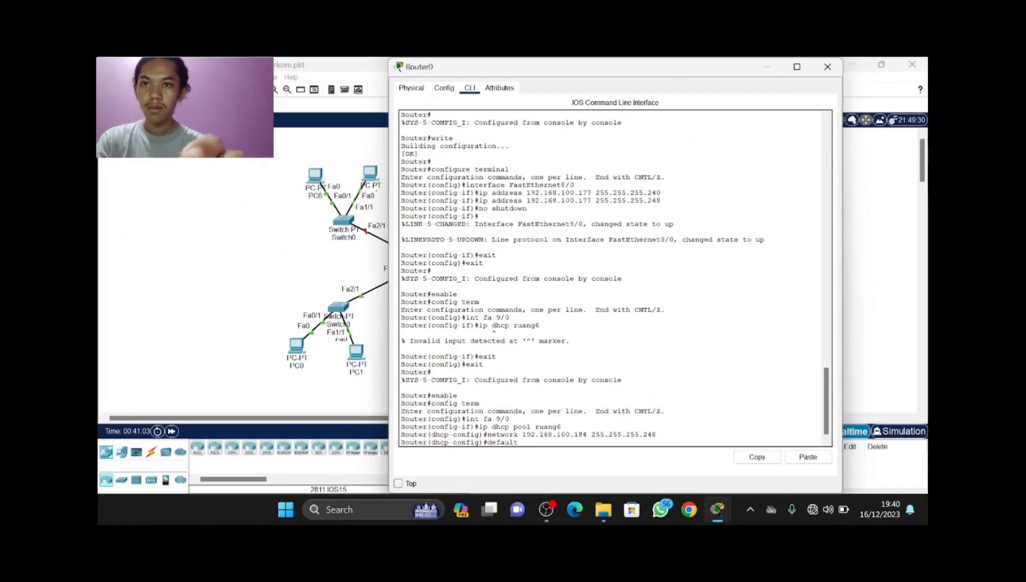
{"action": "type", "text": "-"}
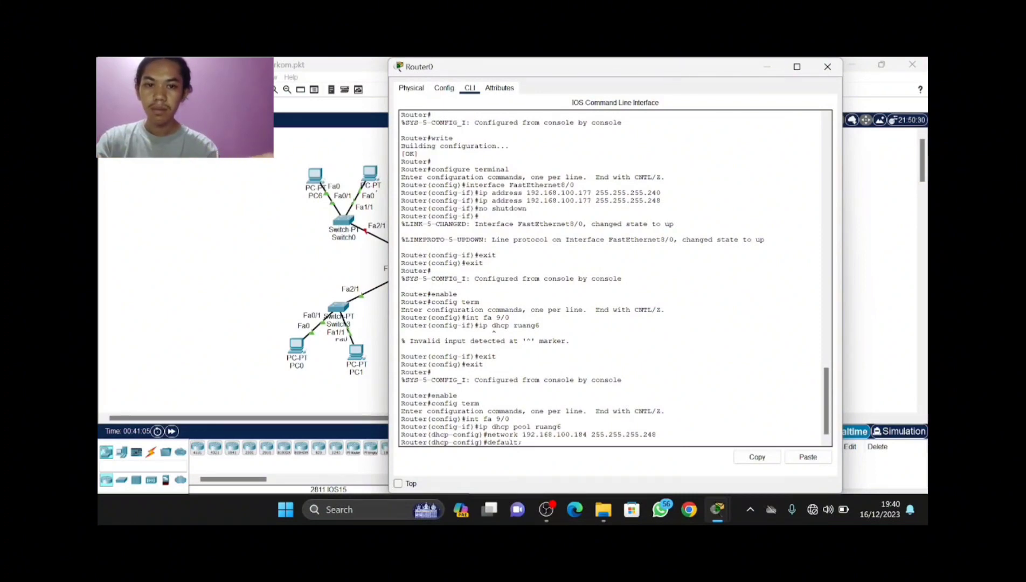
{"action": "key", "text": "BackSpace"}
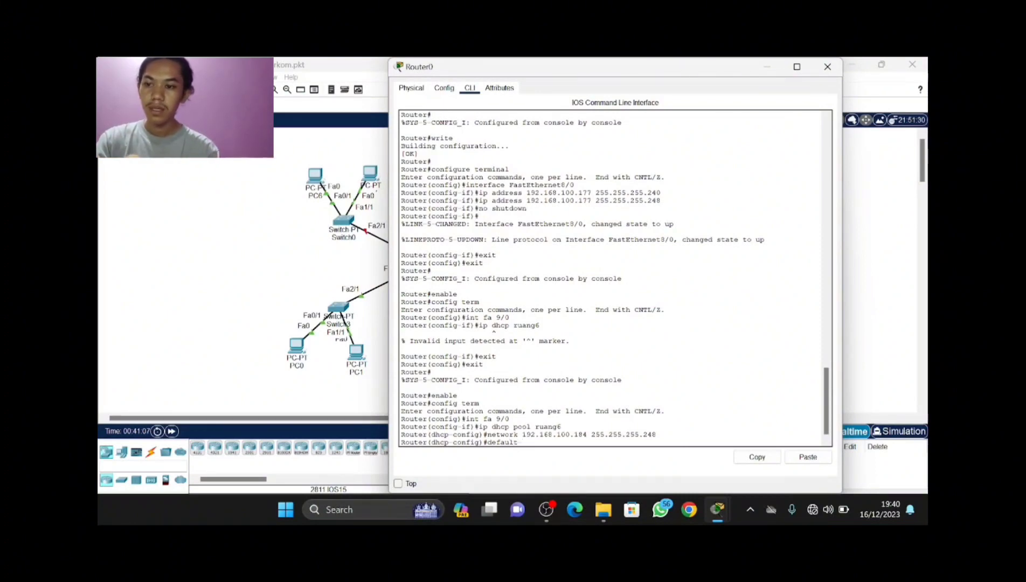
{"action": "type", "text": "-serve"}
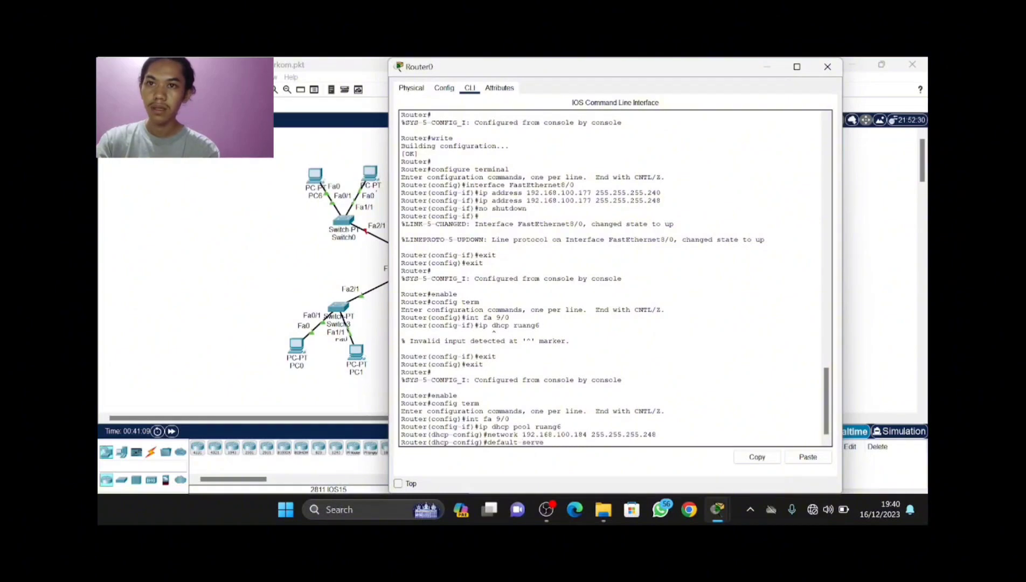
{"action": "type", "text": "r "}
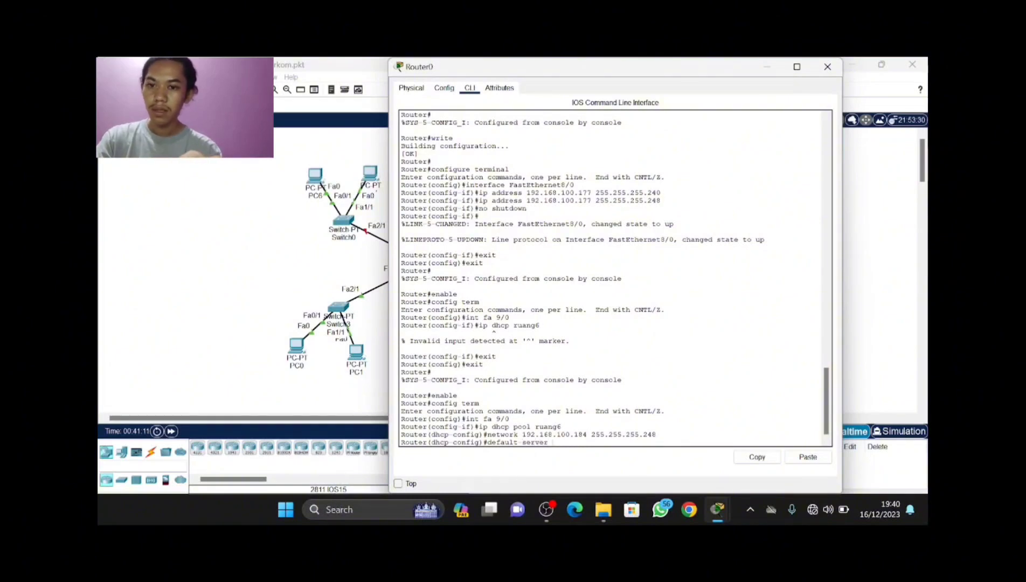
{"action": "type", "text": "192"}
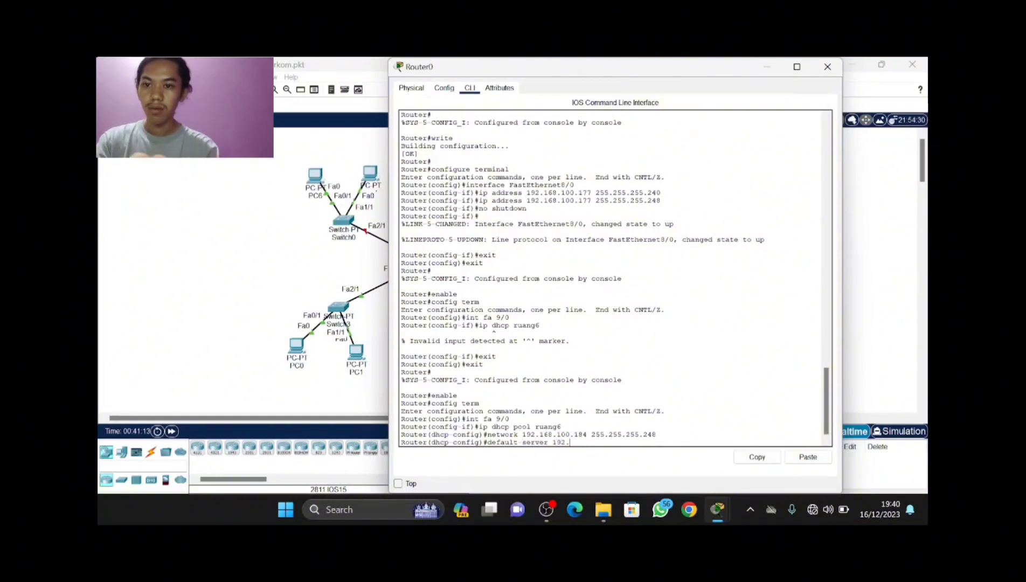
{"action": "type", "text": ".168"}
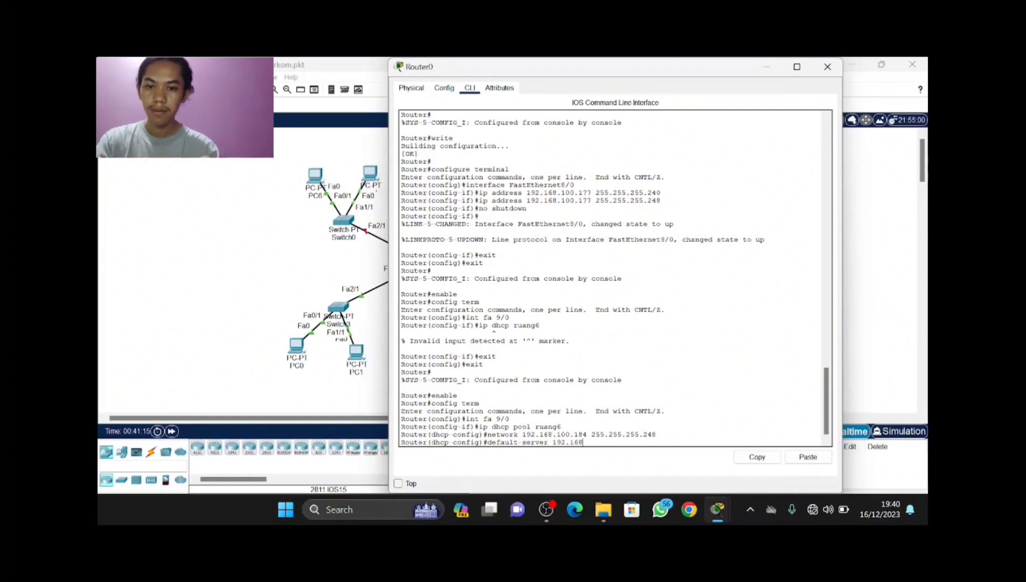
{"action": "type", "text": ".100."}
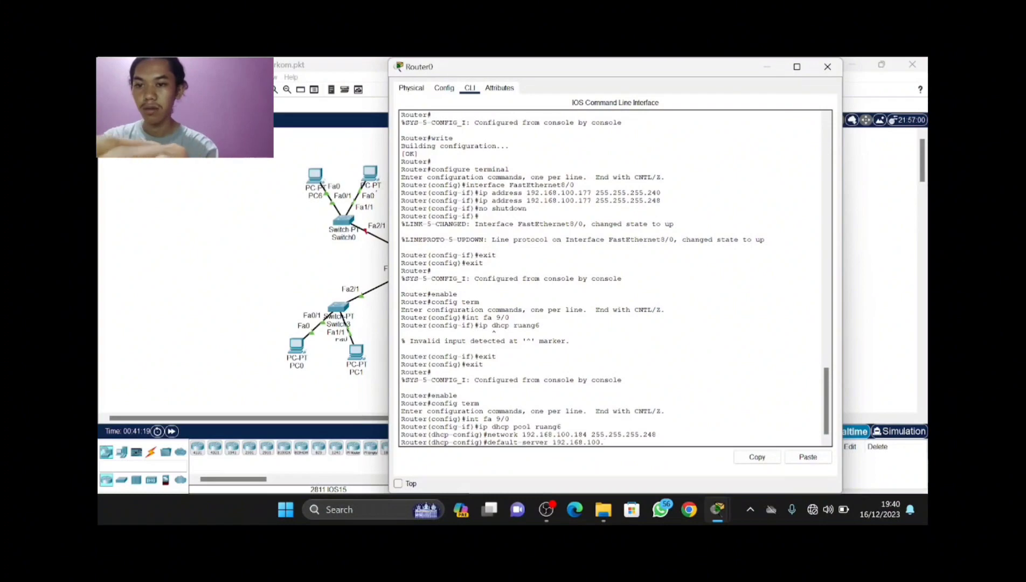
{"action": "type", "text": "5"}
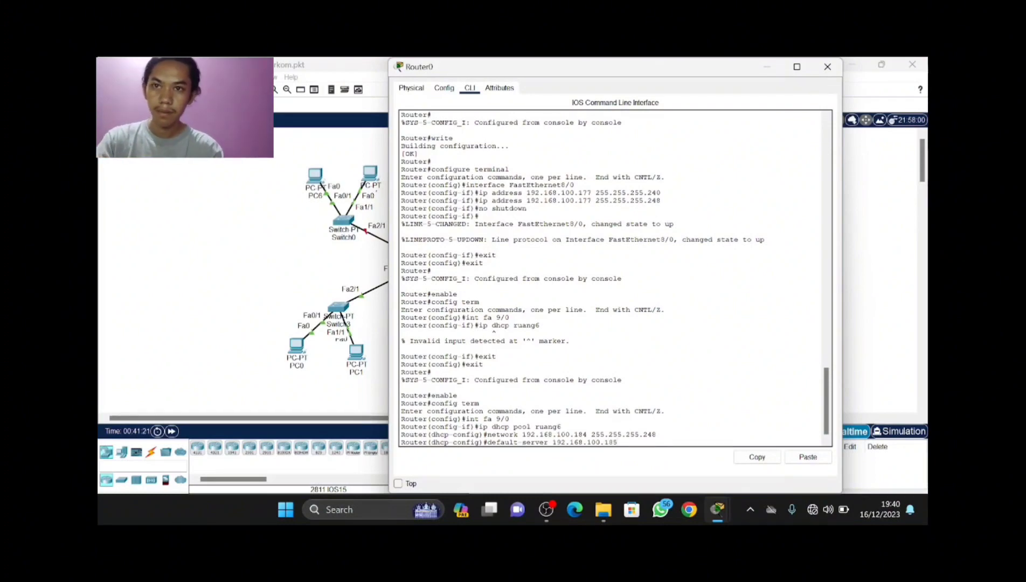
{"action": "key", "text": "Return"}
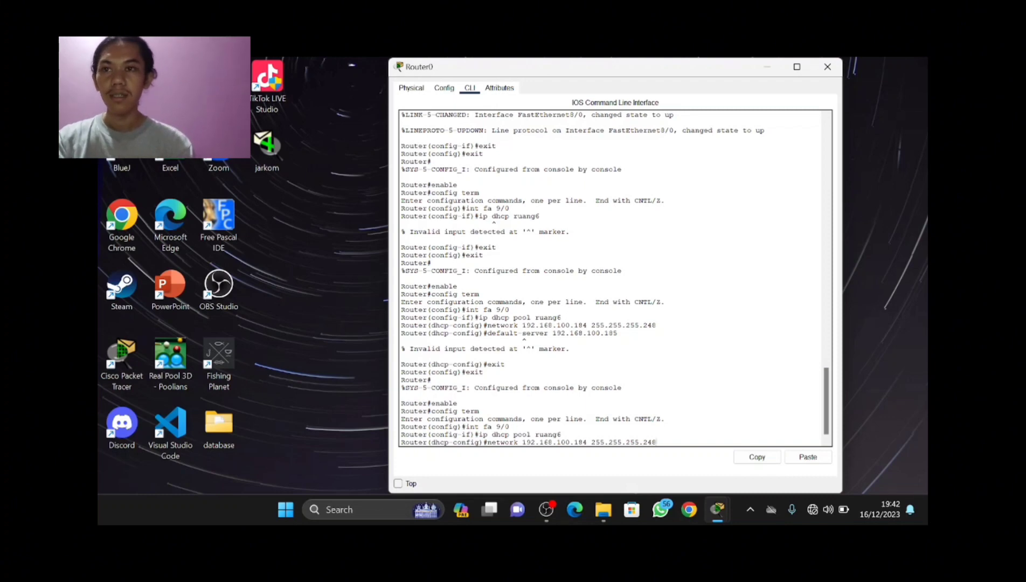
- Submit the pending network command for the ruang6 pool and set its default router to 192.168.100.185 with default-router
{"action": "key", "text": "Return"}
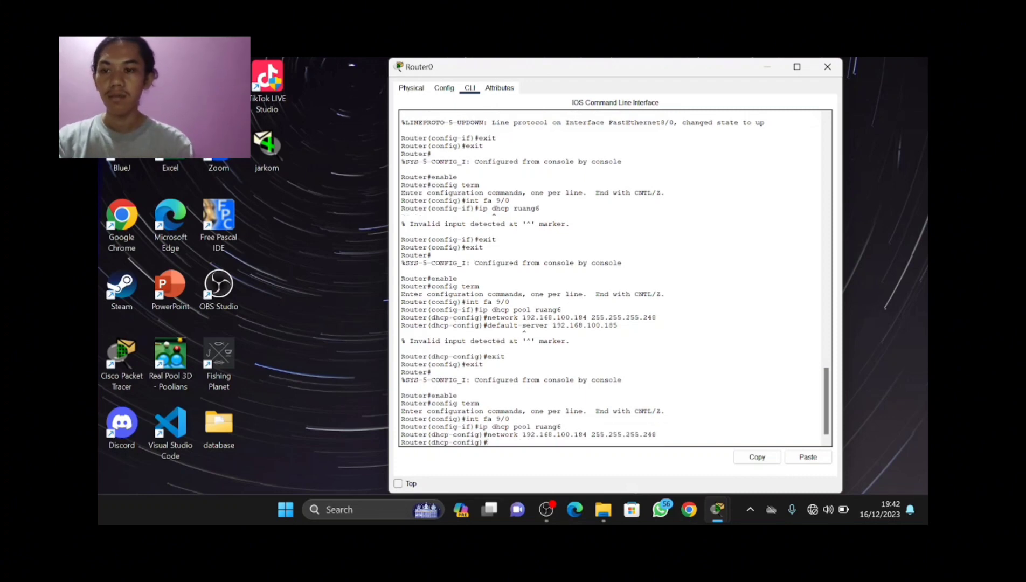
{"action": "type", "text": "defa"}
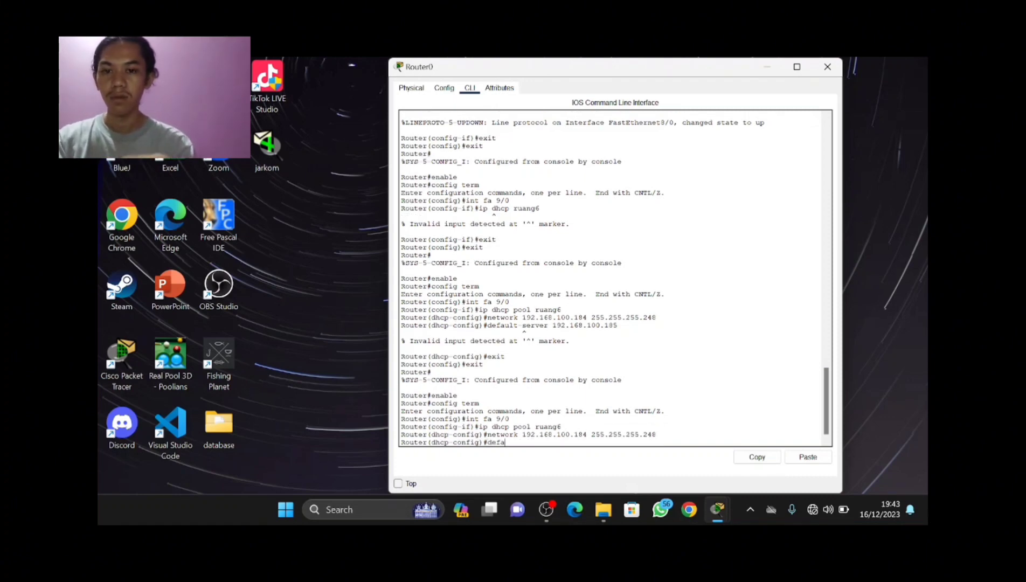
{"action": "type", "text": "ult-router"}
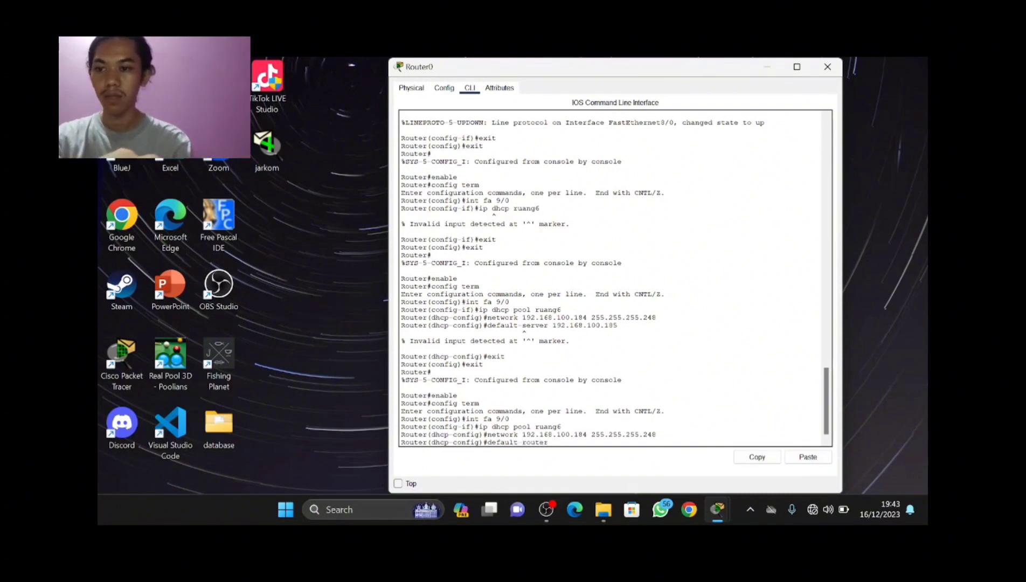
{"action": "type", "text": " 192.168.100.185"}
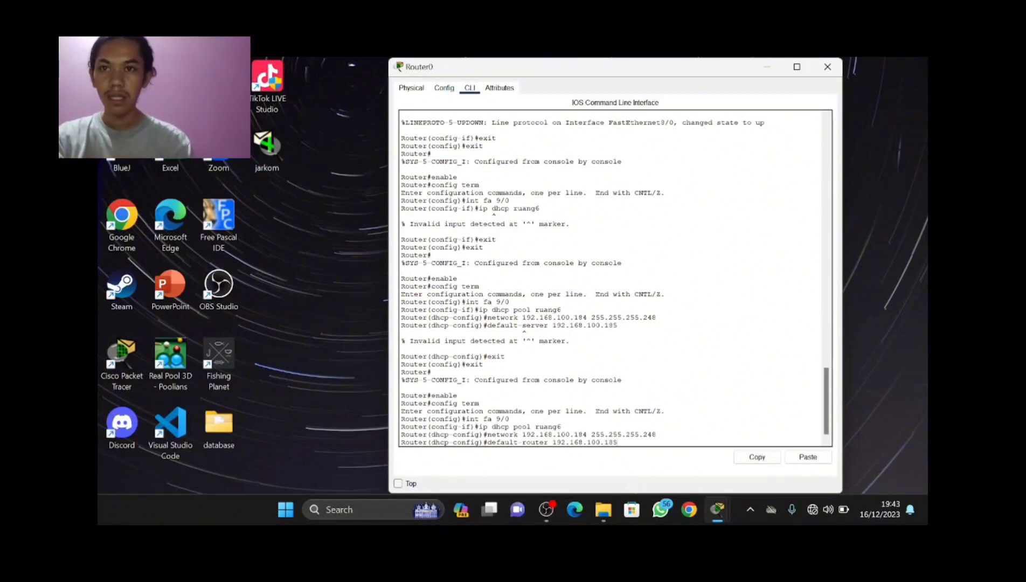
{"action": "key", "text": "Return"}
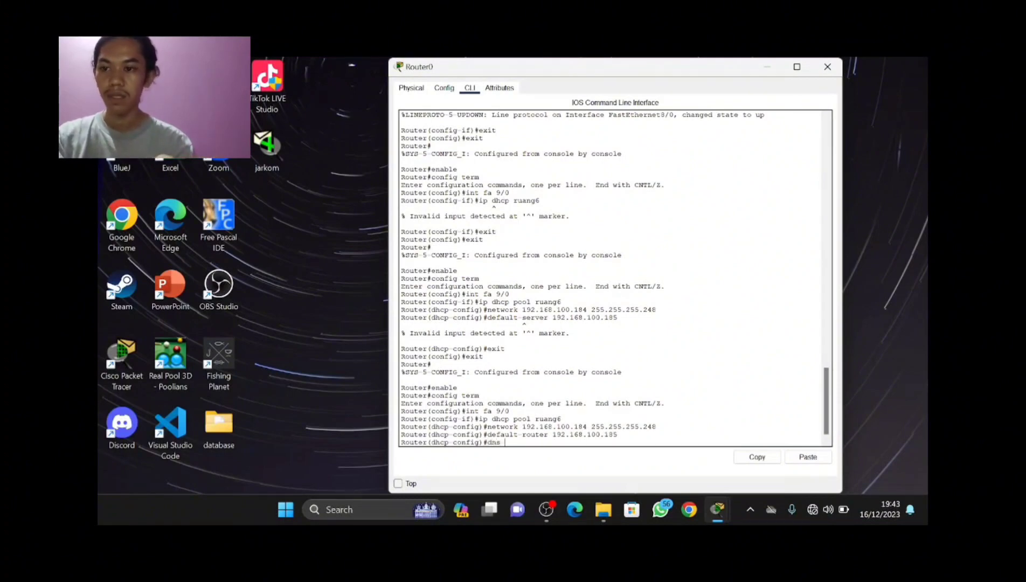
- Set the ruang6 pool's DNS server to 8.8.8.8 and exit from DHCP pool configuration to global configuration mode
{"action": "type", "text": "dns serv"}
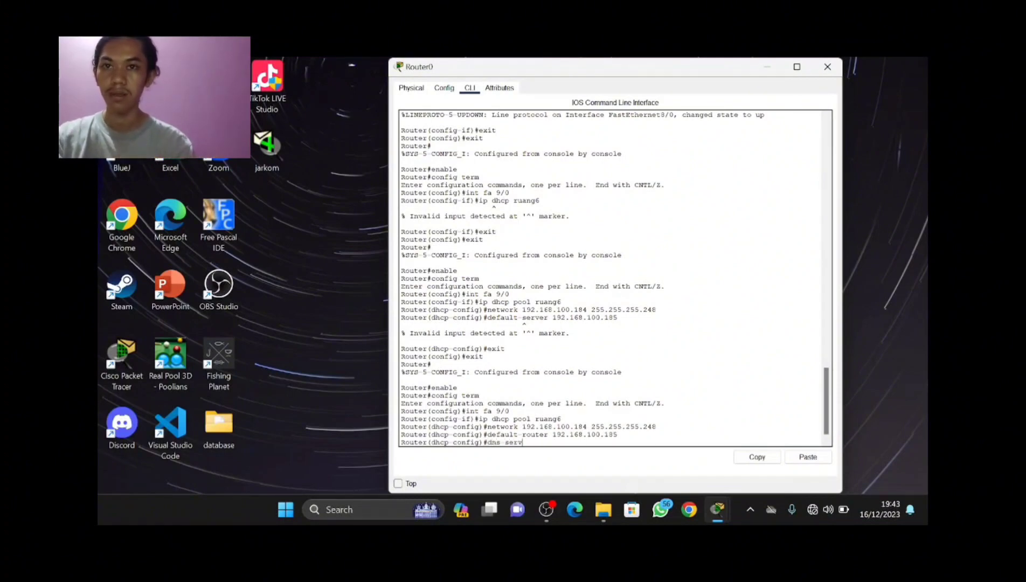
{"action": "type", "text": "er 8"}
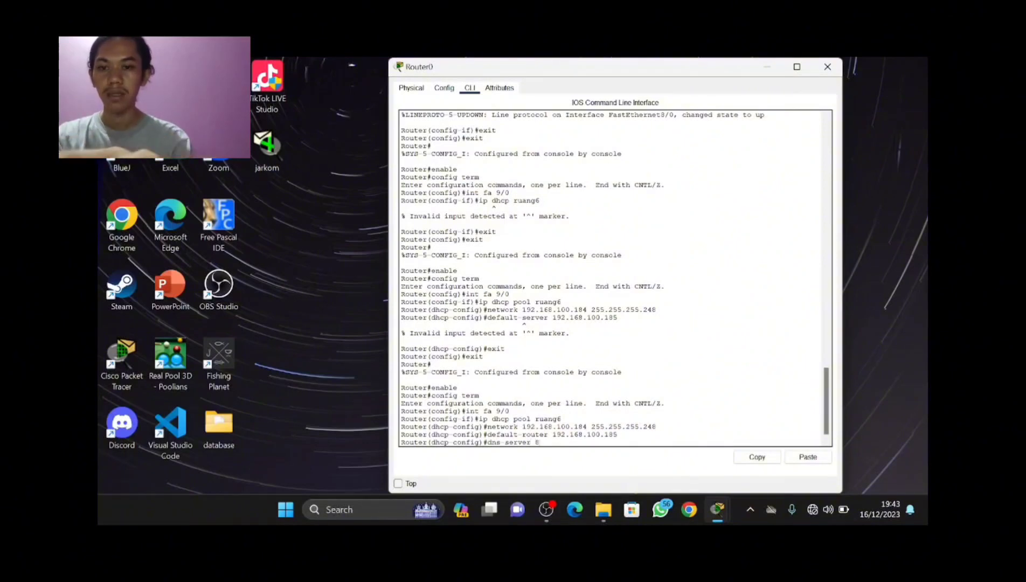
{"action": "type", "text": ".8.8"}
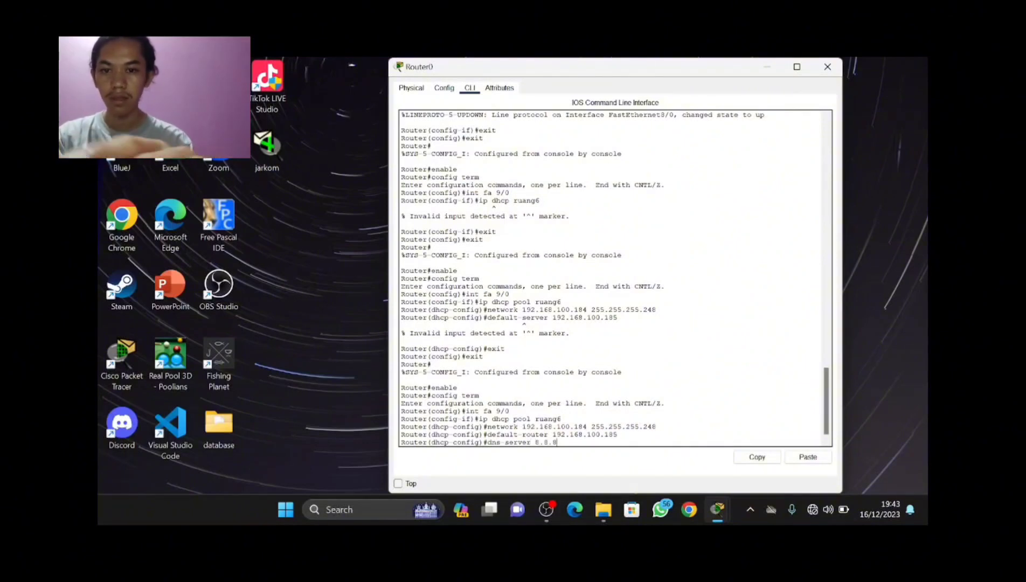
{"action": "type", "text": ".8"}
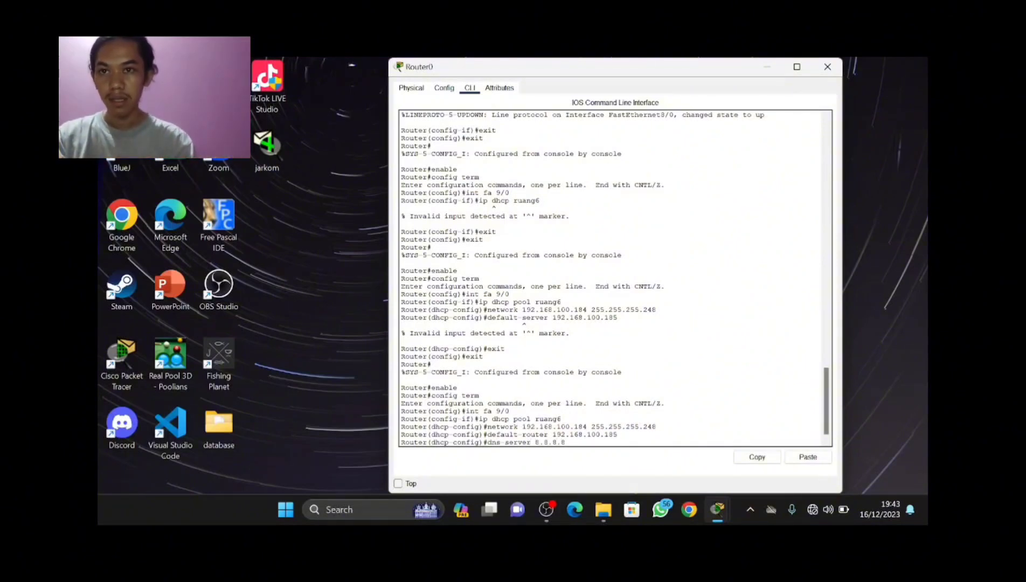
{"action": "key", "text": "Return"}
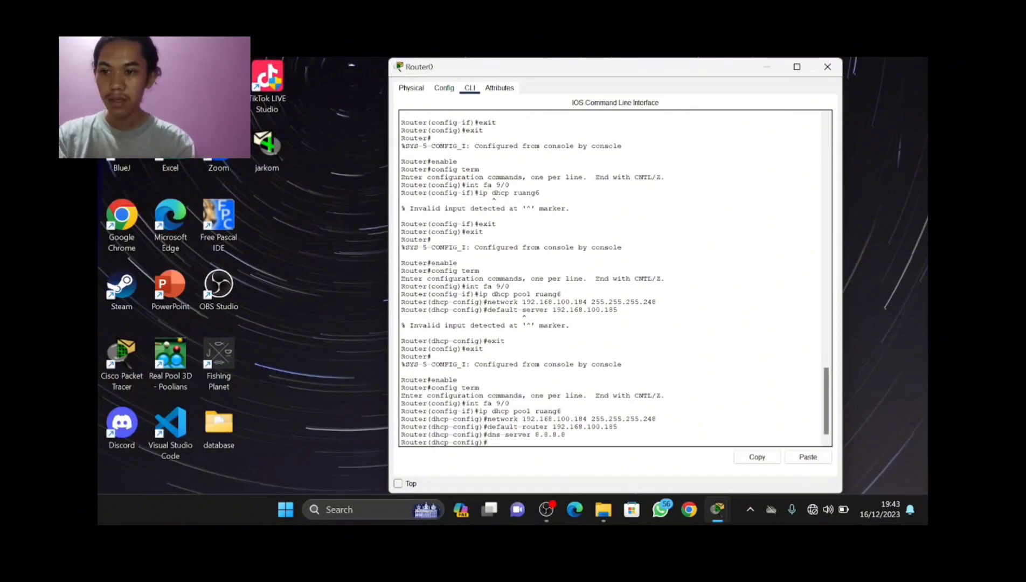
{"action": "type", "text": "exit"}
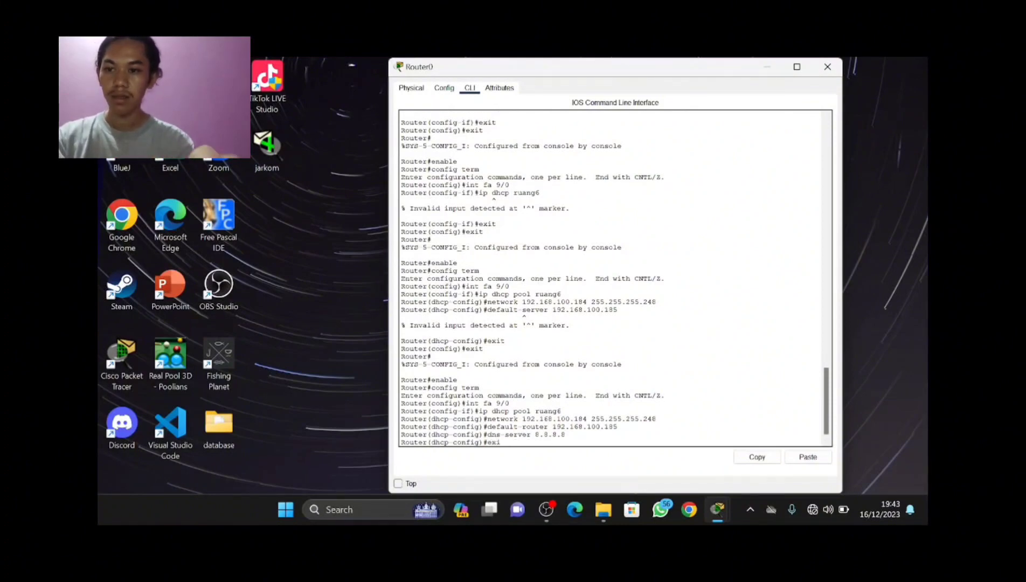
{"action": "key", "text": "Return"}
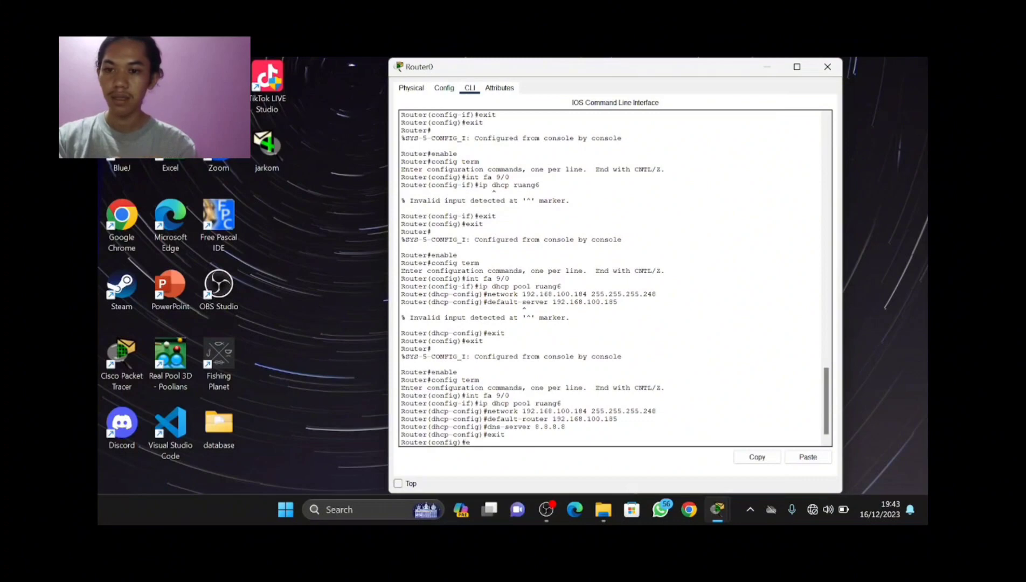
- Exit global configuration mode on Router0 and save the running configuration with the write command
{"action": "key", "text": "Return"}
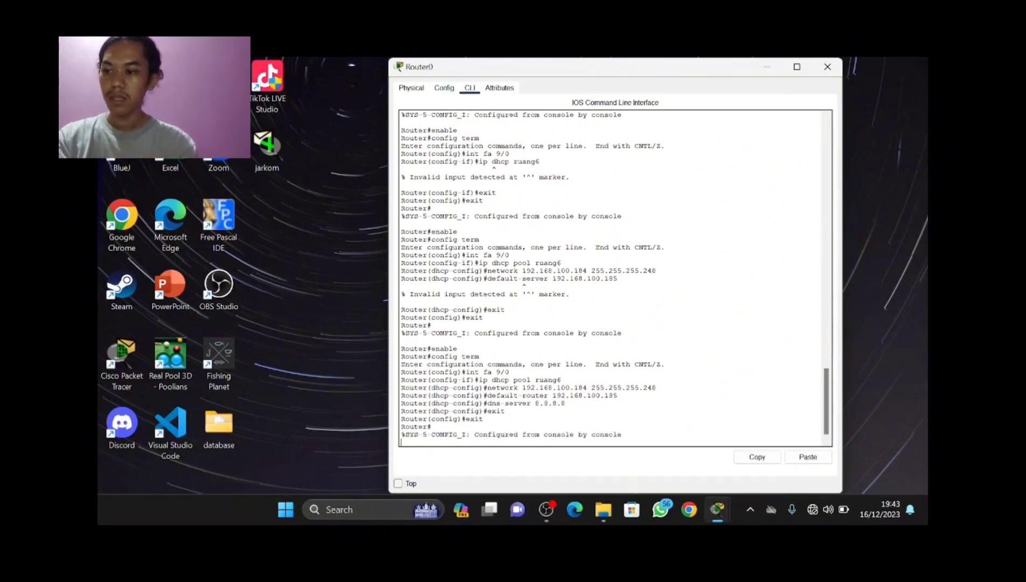
{"action": "key", "text": "Return"}
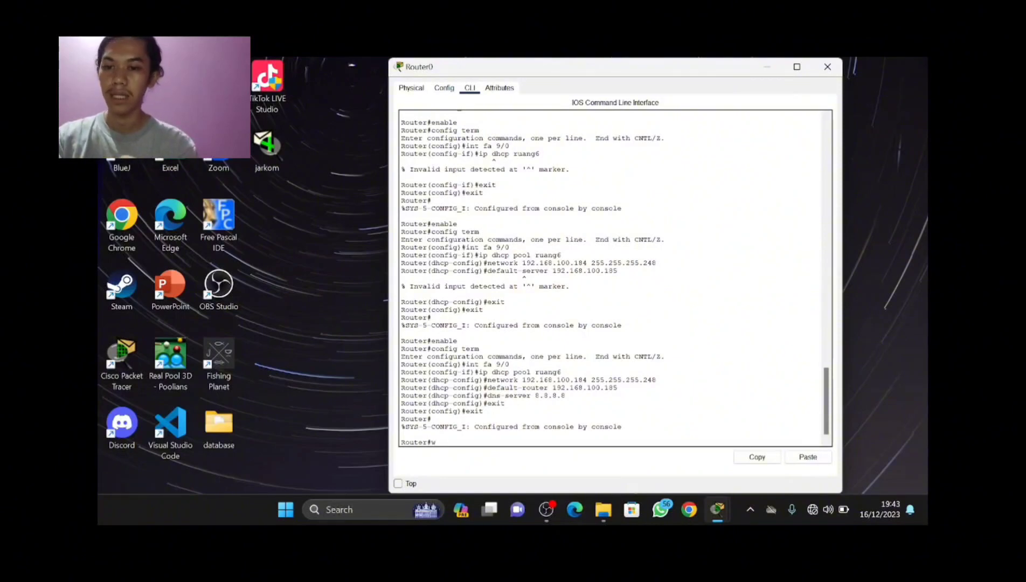
{"action": "type", "text": "wri"}
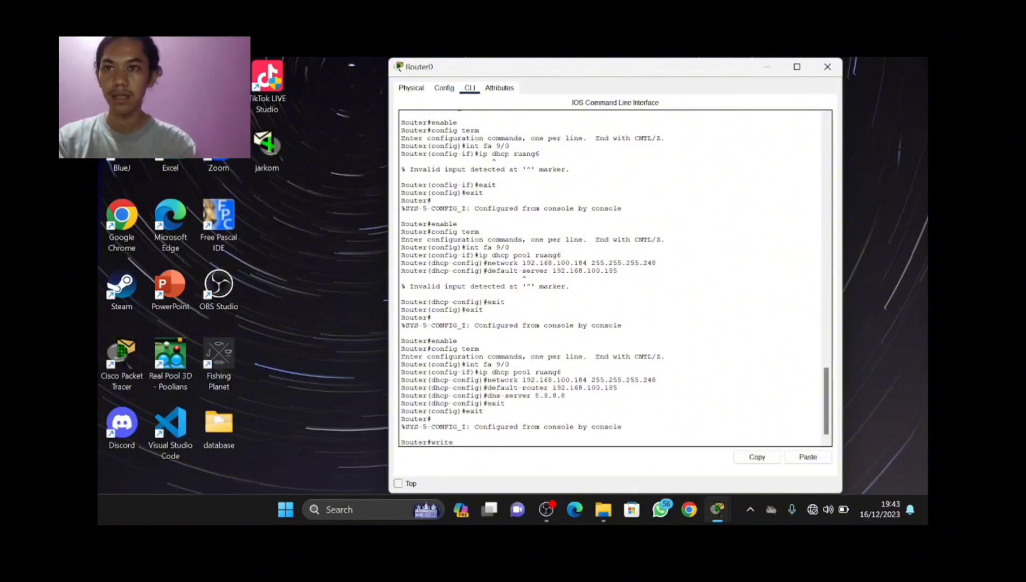
{"action": "type", "text": "te"}
{"action": "key", "text": "Return"}
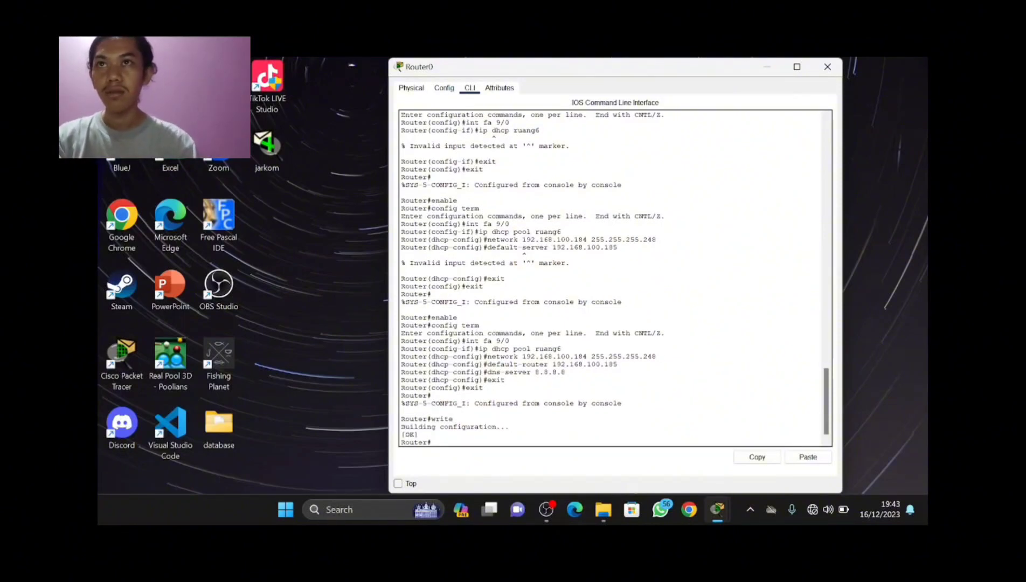
- Assign 192.168.100.185 with subnet mask 255.255.255.248 to Router0's FastEthernet9/0, enable the port, and close the router's window
{"action": "left_click", "coordinate": [445, 92]}
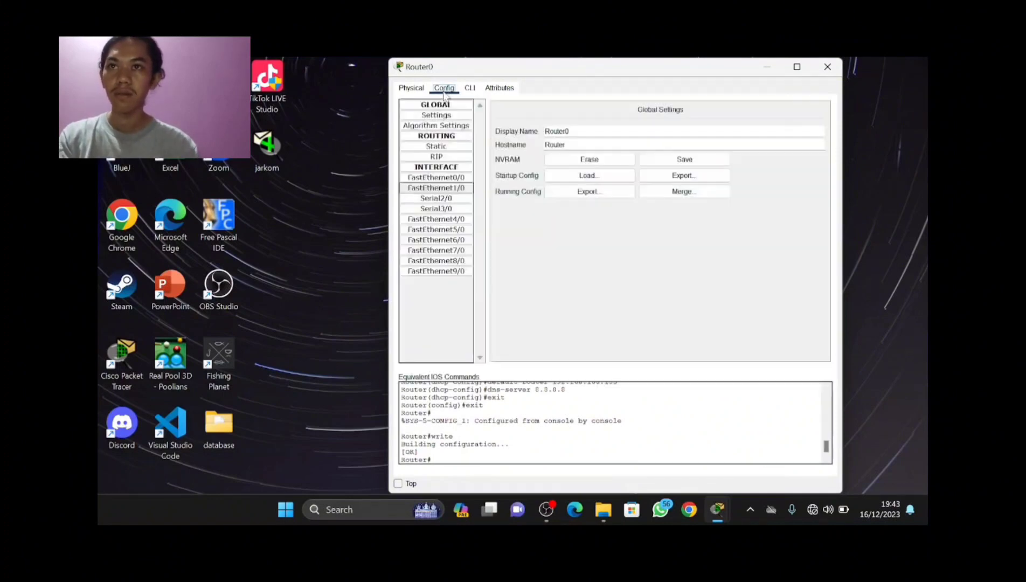
{"action": "left_click", "coordinate": [440, 272]}
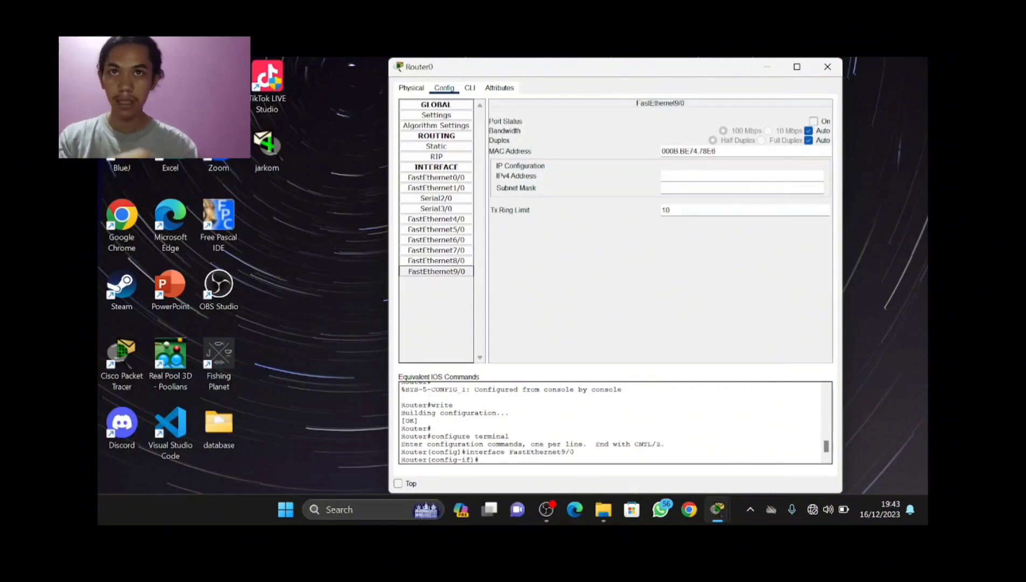
{"action": "left_click", "coordinate": [741, 176]}
{"action": "type", "text": "19"}
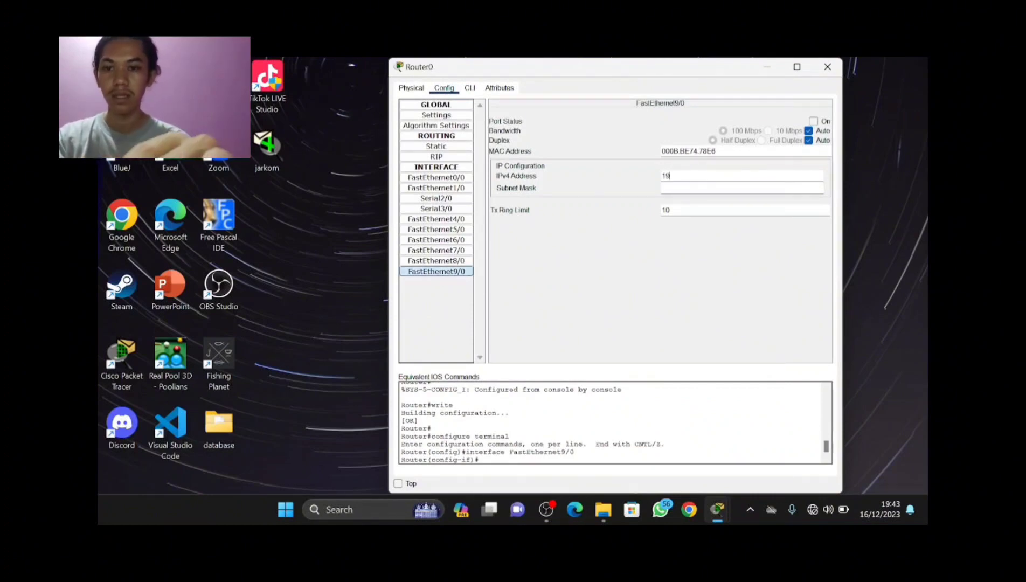
{"action": "type", "text": "2.168"}
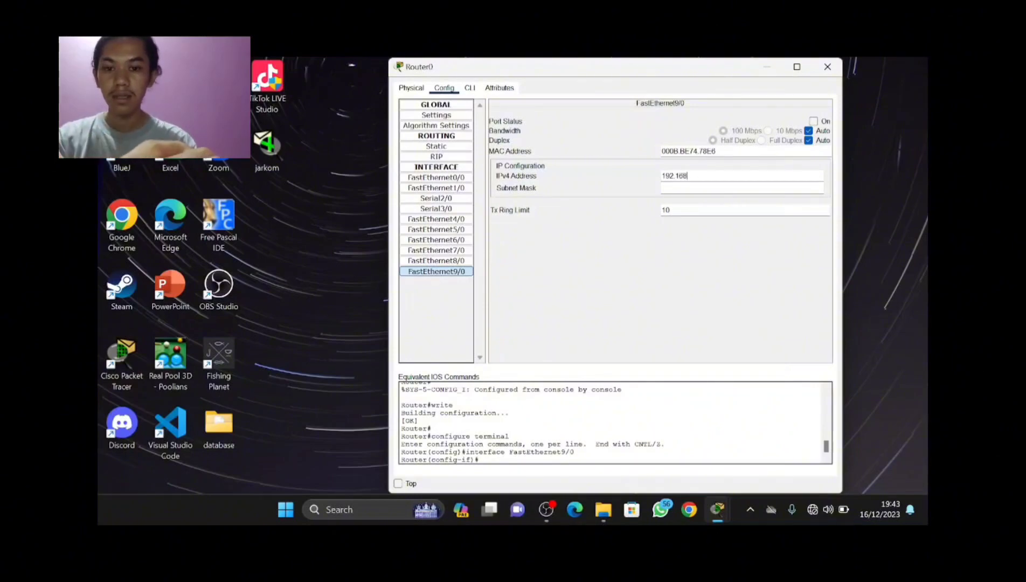
{"action": "type", "text": ".100.185"}
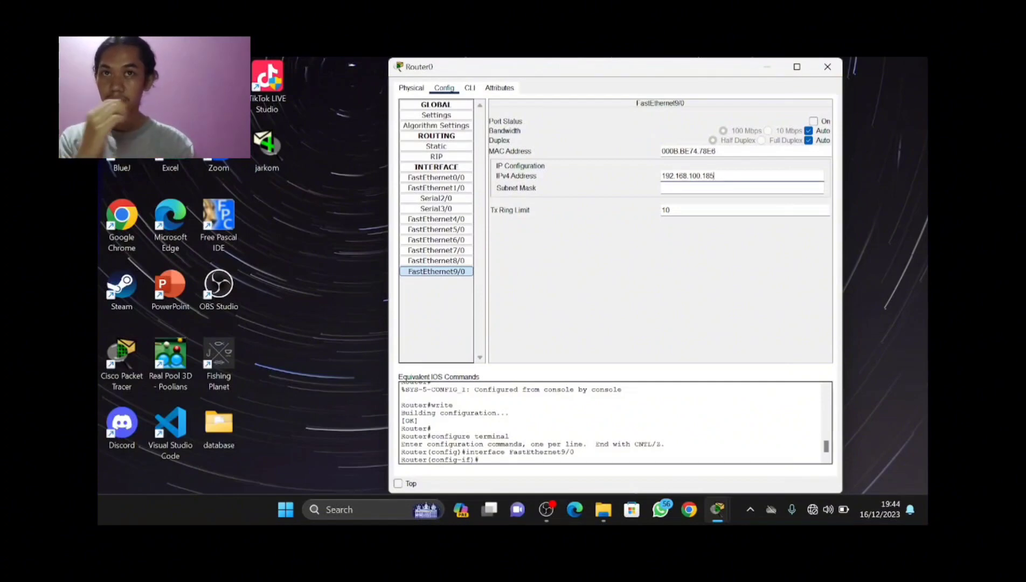
{"action": "left_click", "coordinate": [685, 188]}
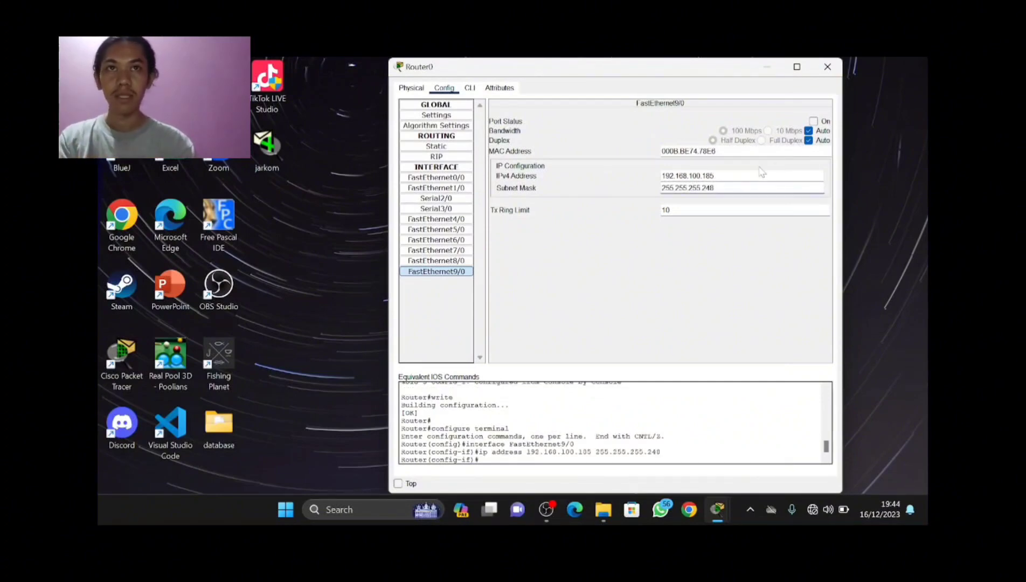
{"action": "left_click", "coordinate": [814, 121]}
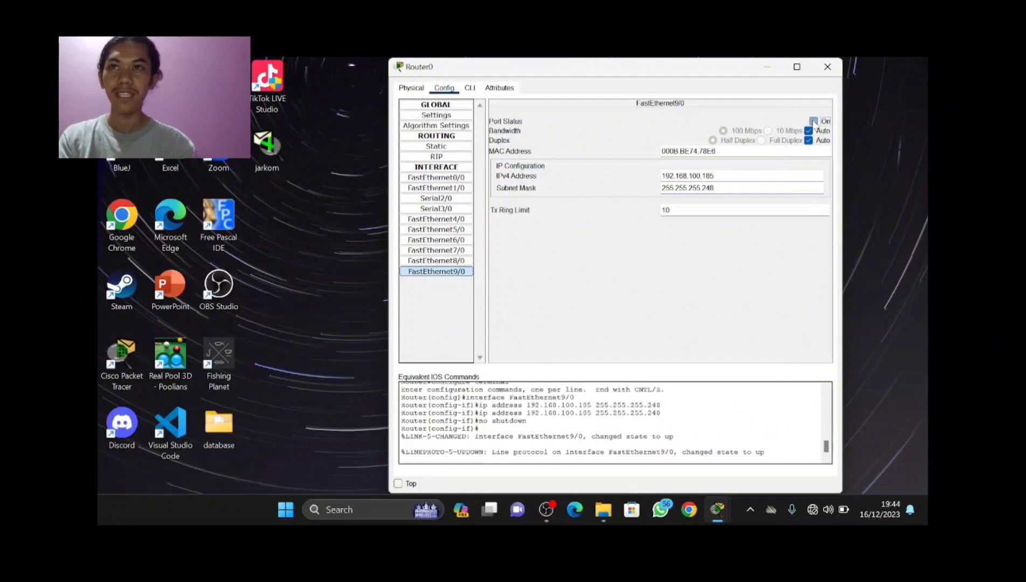
{"action": "left_click", "coordinate": [838, 68]}
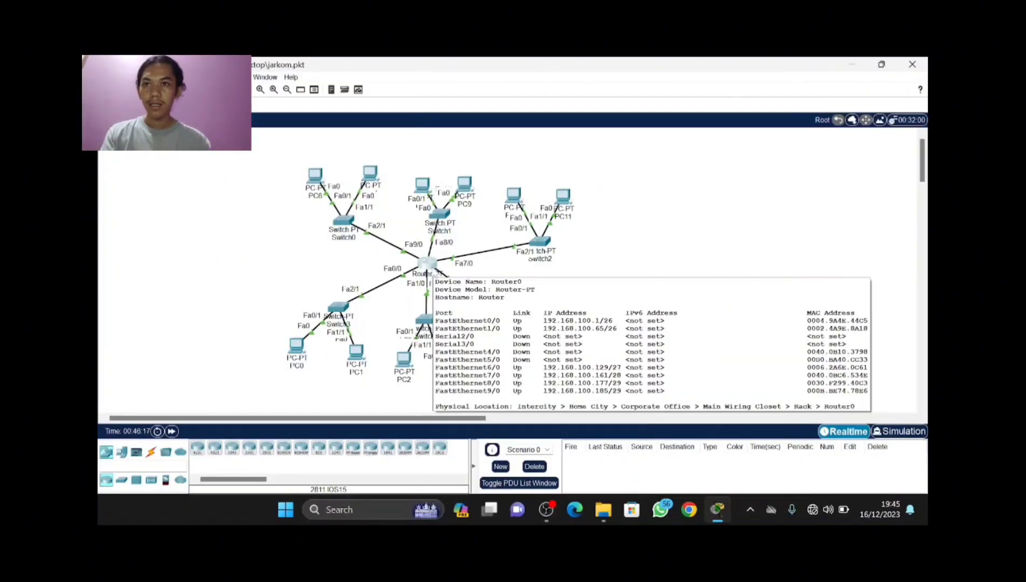
- Review the port status and IP settings of FastEthernet9/0 on Router0
{"action": "left_click", "coordinate": [427, 263]}
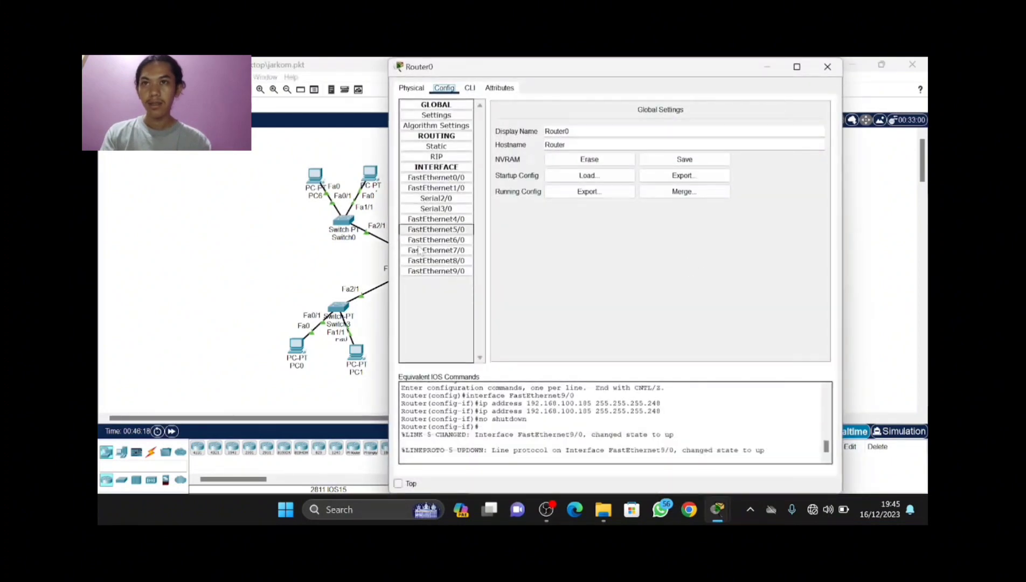
{"action": "left_click", "coordinate": [427, 272]}
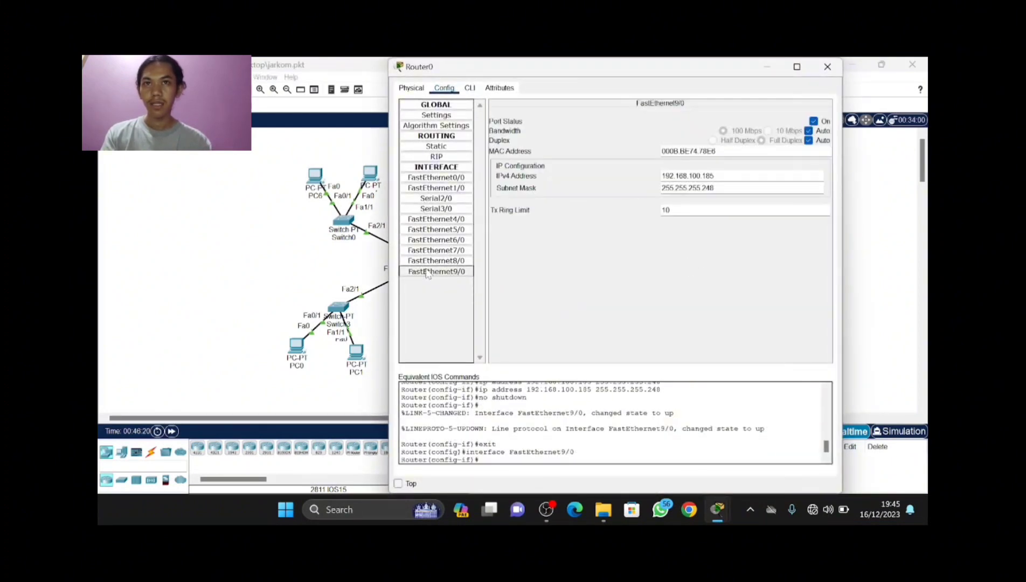
{"action": "left_click", "coordinate": [827, 68]}
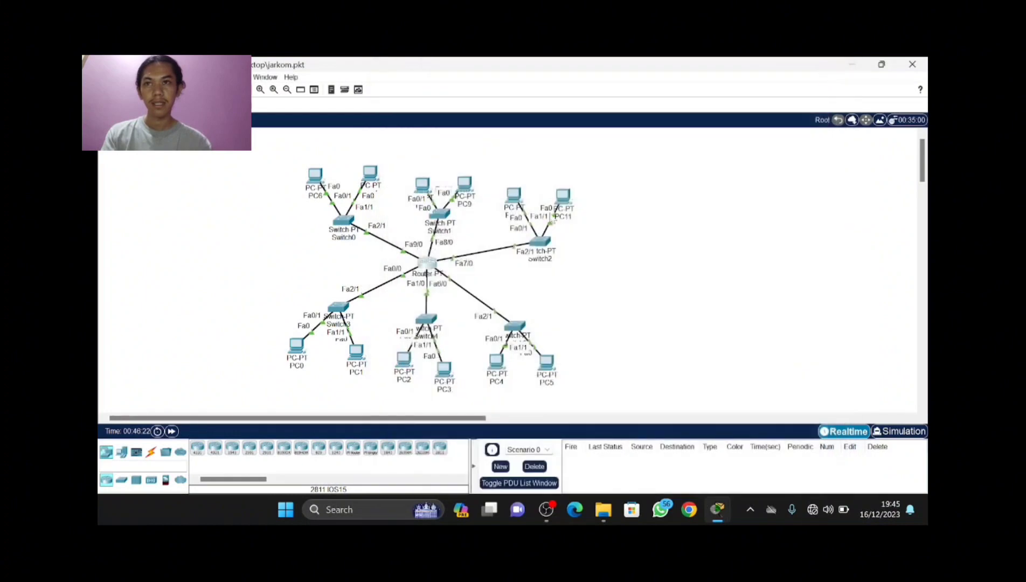
- Switch PC7's IP configuration to DHCP and close its window
{"action": "left_click", "coordinate": [371, 176]}
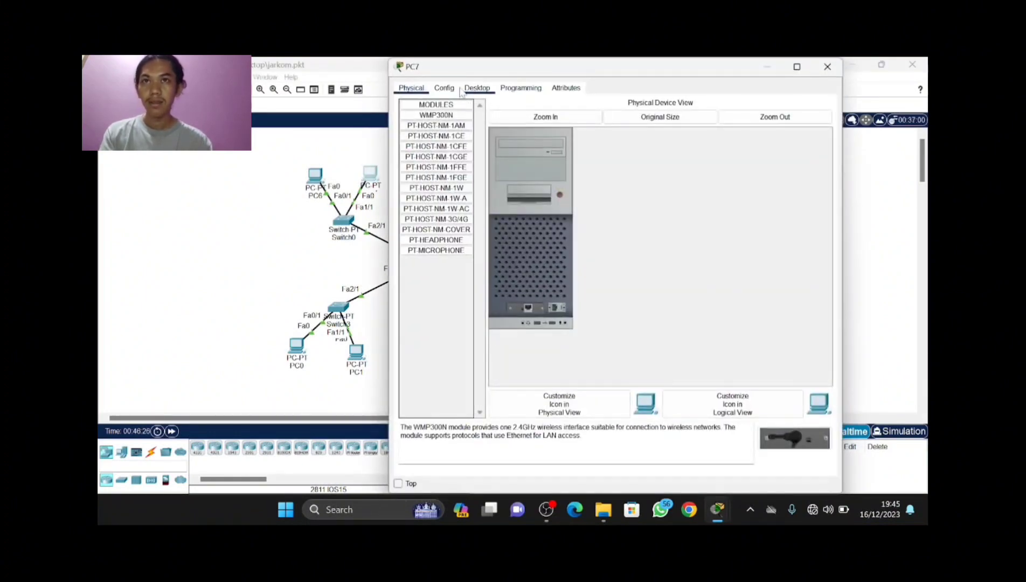
{"action": "left_click", "coordinate": [477, 88]}
{"action": "left_click", "coordinate": [436, 122]}
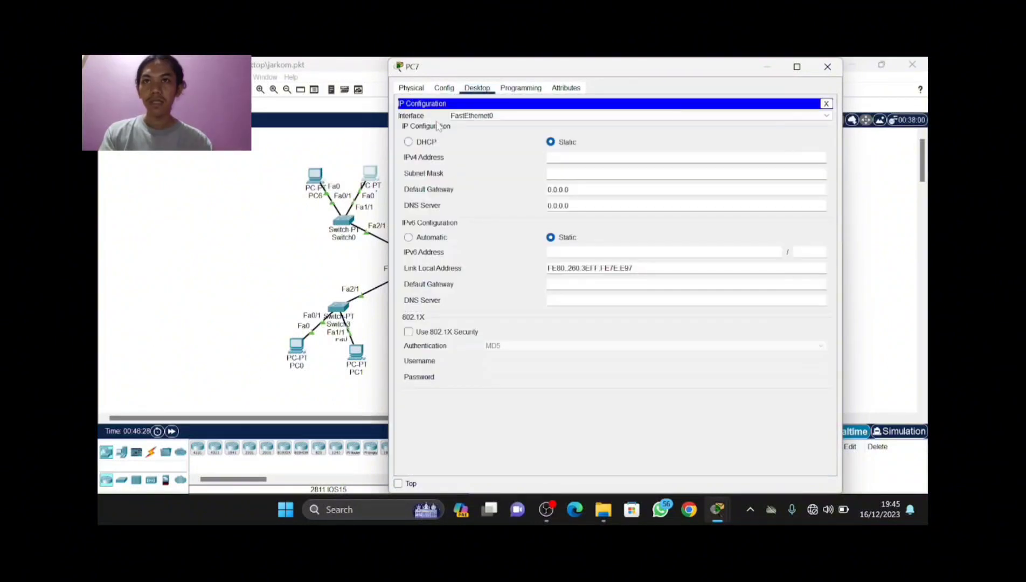
{"action": "left_click", "coordinate": [409, 143]}
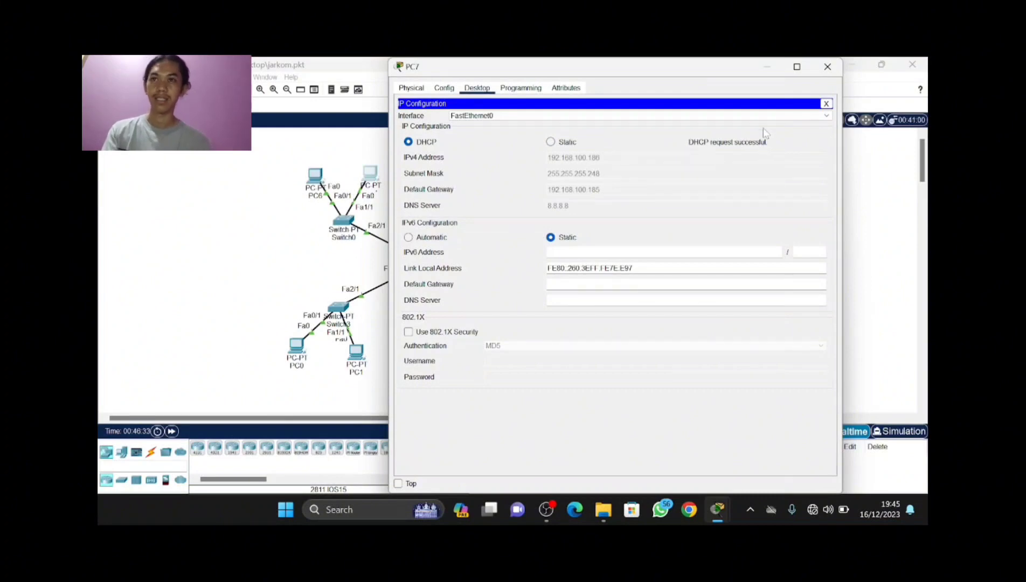
{"action": "left_click", "coordinate": [819, 74]}
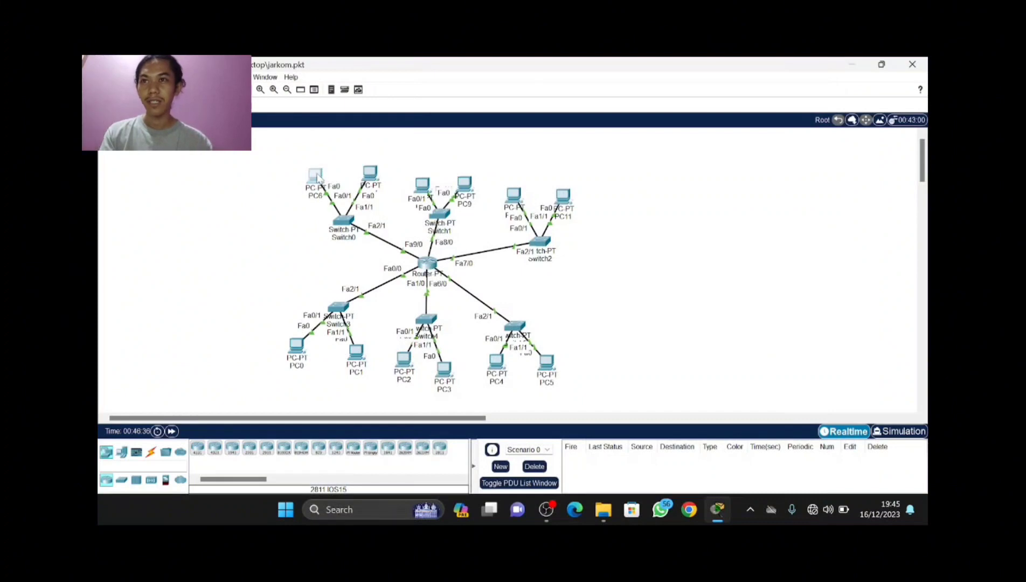
- Switch PC6's IP configuration to DHCP and close its window
{"action": "left_click", "coordinate": [317, 176]}
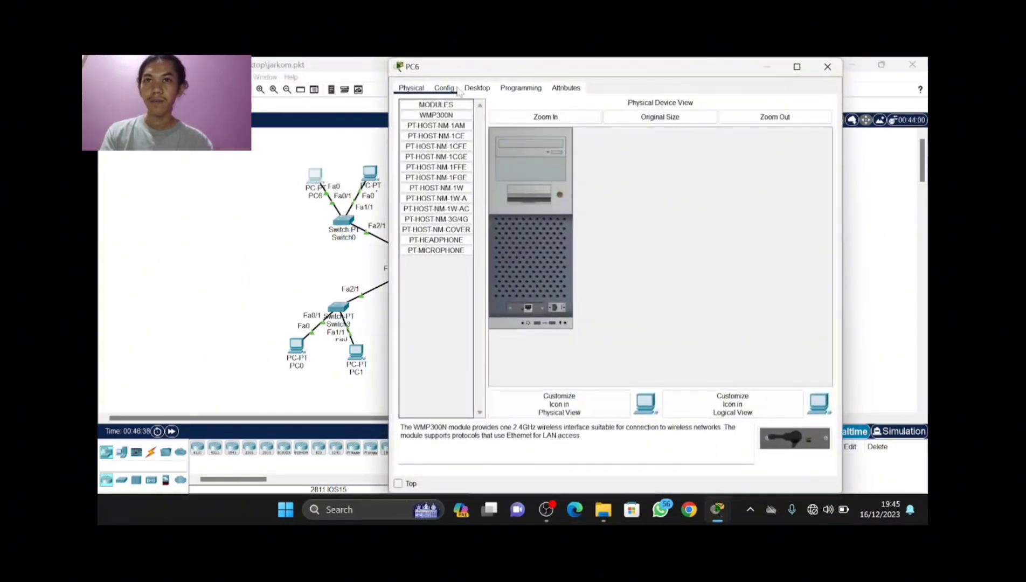
{"action": "left_click", "coordinate": [477, 88]}
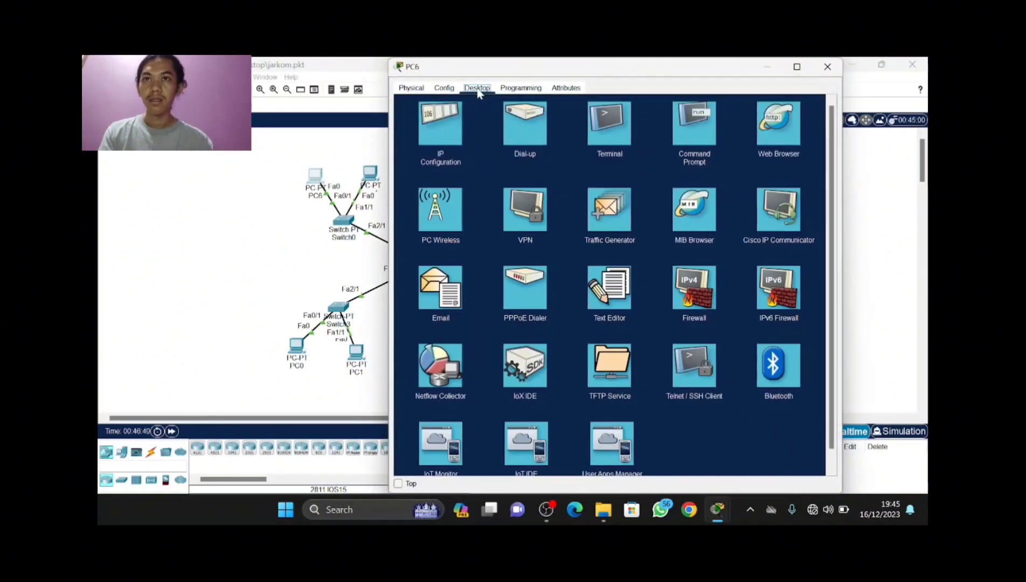
{"action": "left_click", "coordinate": [438, 124]}
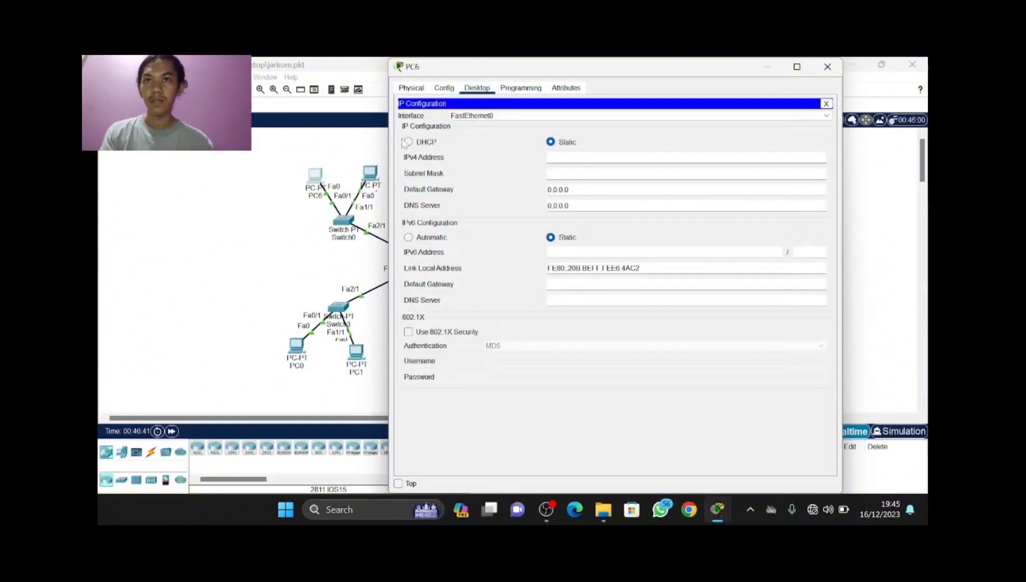
{"action": "left_click", "coordinate": [408, 142]}
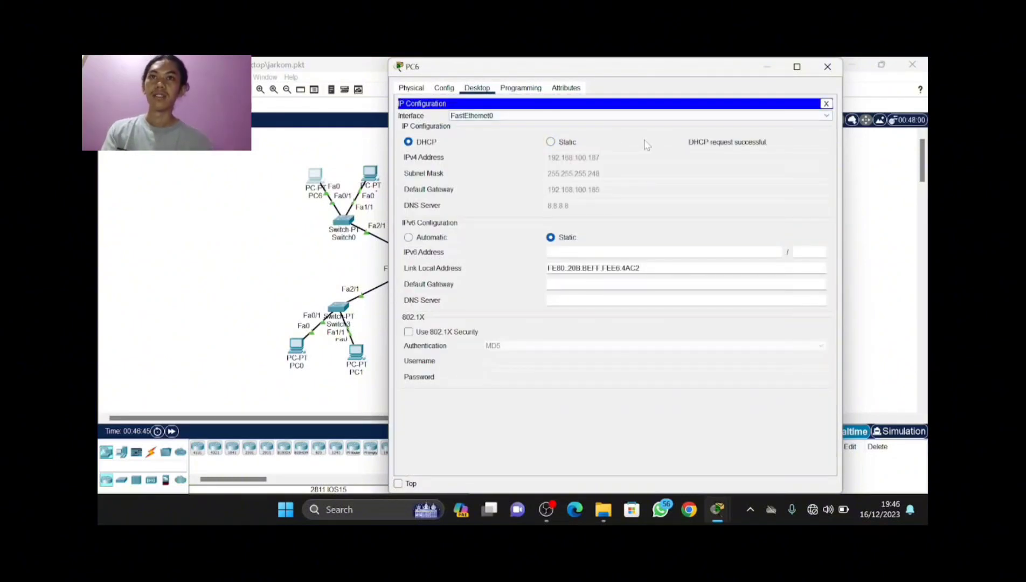
{"action": "left_click", "coordinate": [827, 66]}
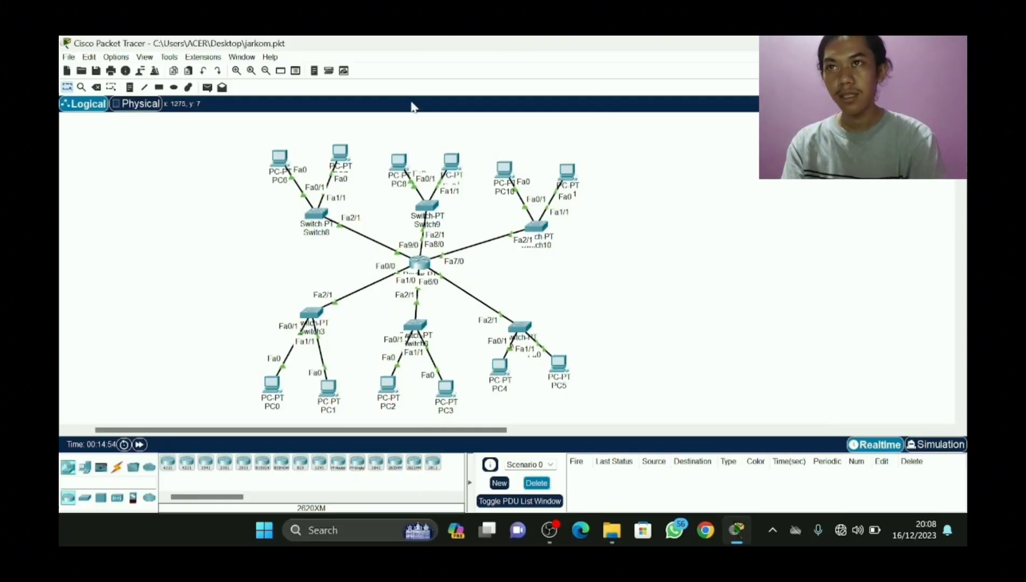
- Test connectivity by sending simple PDUs from PC6 to PC8 and from PC6 to PC10
{"action": "left_click", "coordinate": [207, 88]}
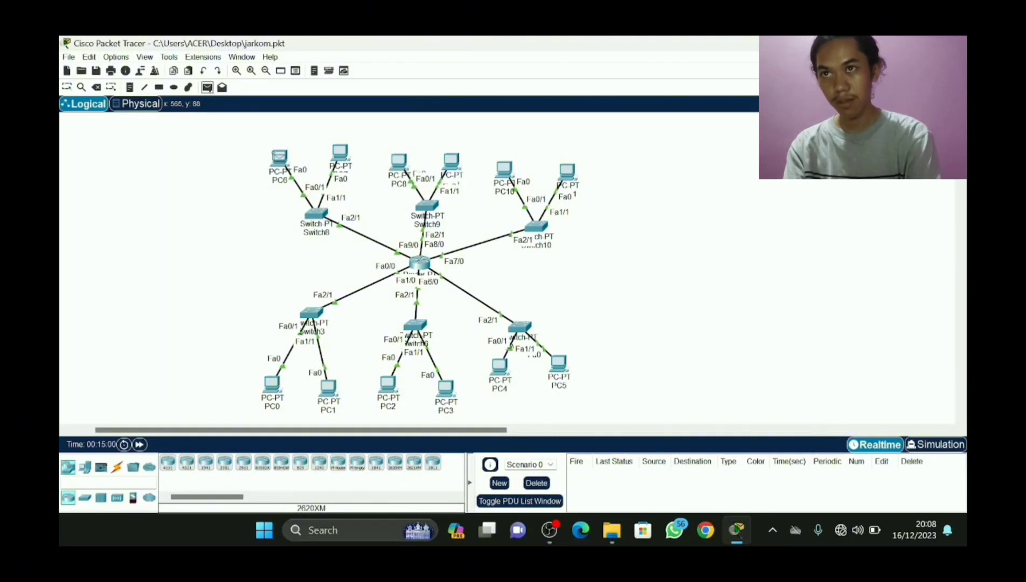
{"action": "left_click", "coordinate": [279, 157]}
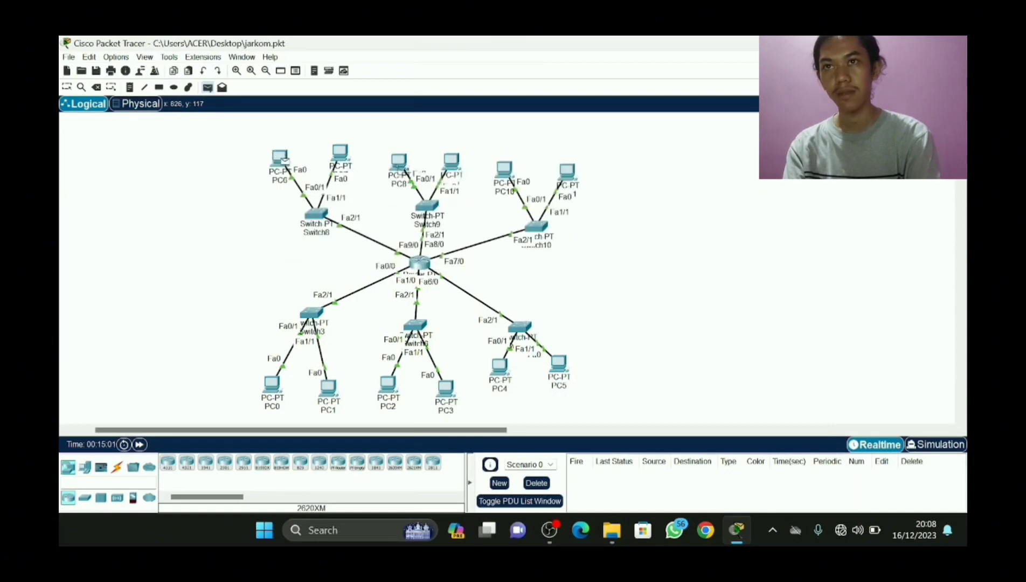
{"action": "left_click", "coordinate": [398, 162]}
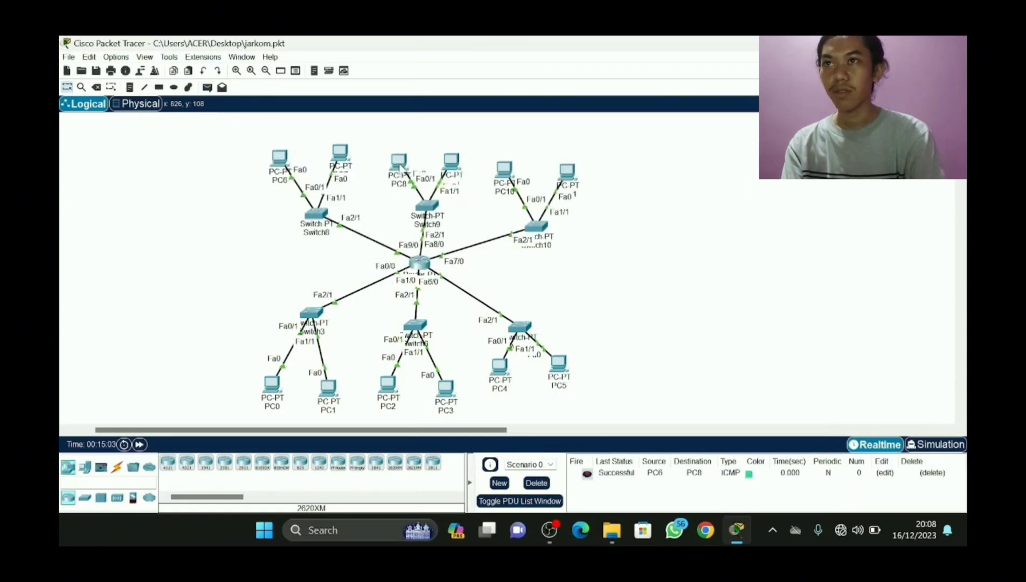
{"action": "left_click", "coordinate": [206, 89]}
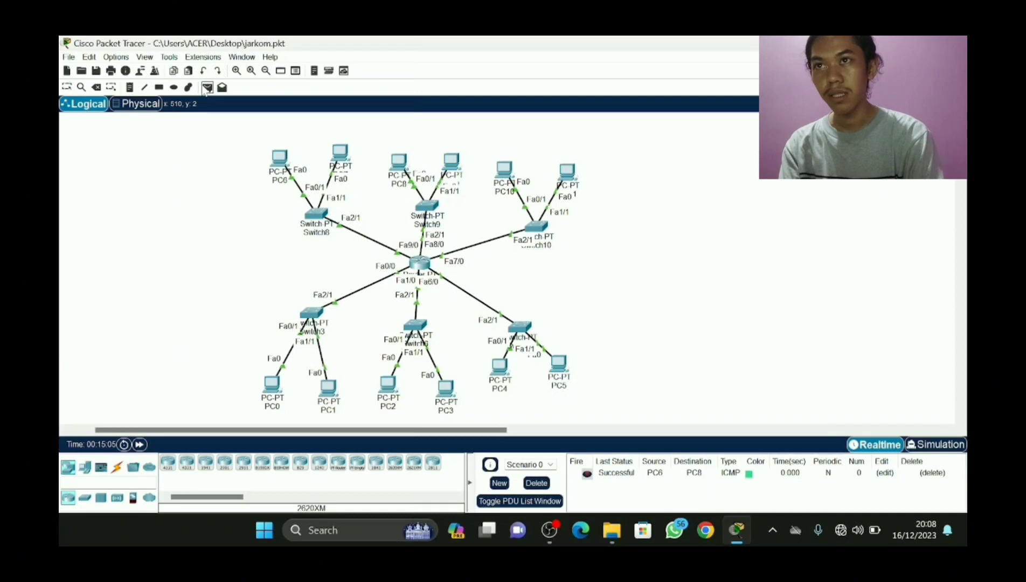
{"action": "left_click", "coordinate": [279, 157]}
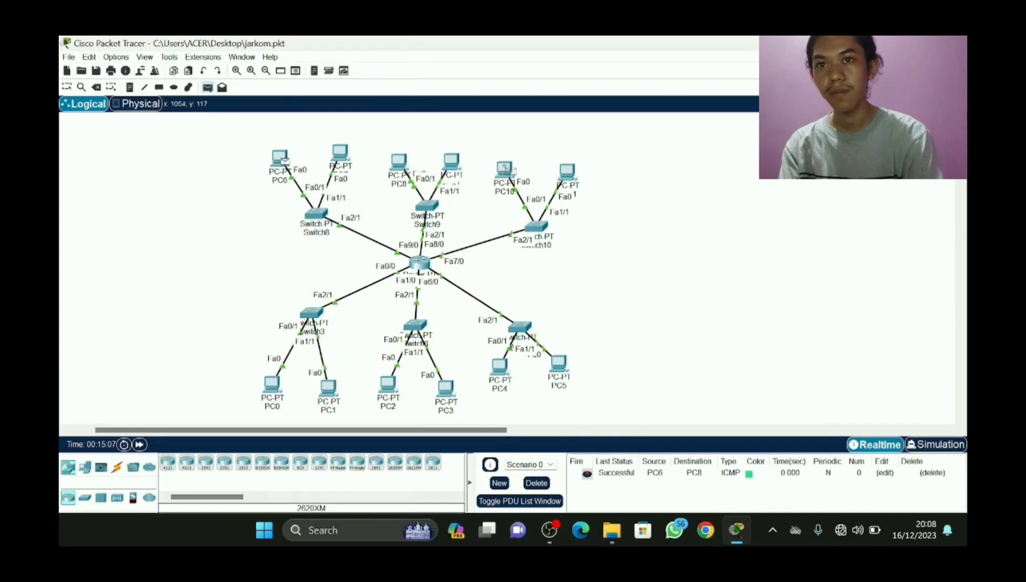
{"action": "left_click", "coordinate": [505, 167]}
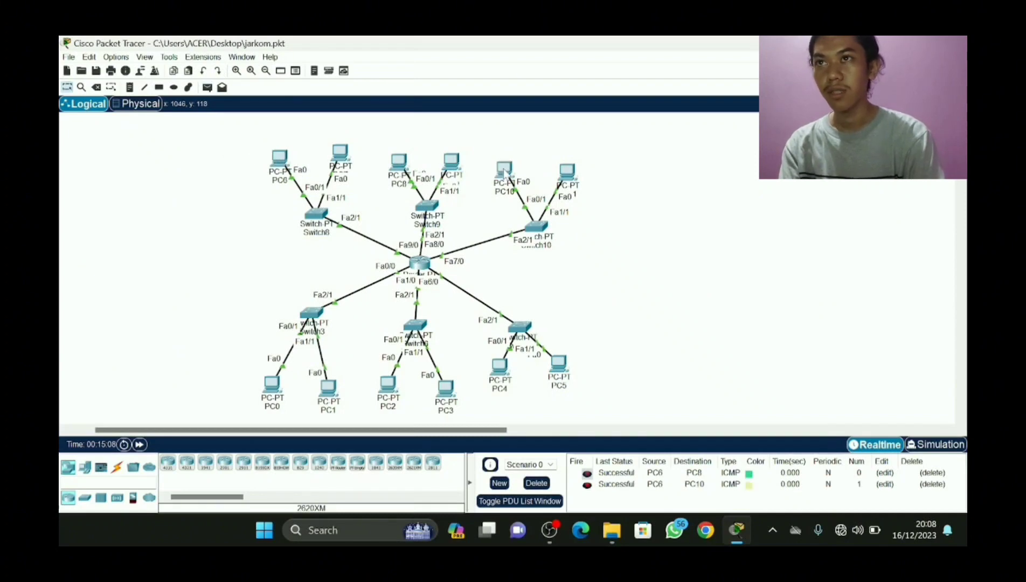
- Send simple PDUs from PC6 to PC0 and from PC6 to PC2 to test connectivity
{"action": "left_click", "coordinate": [207, 88]}
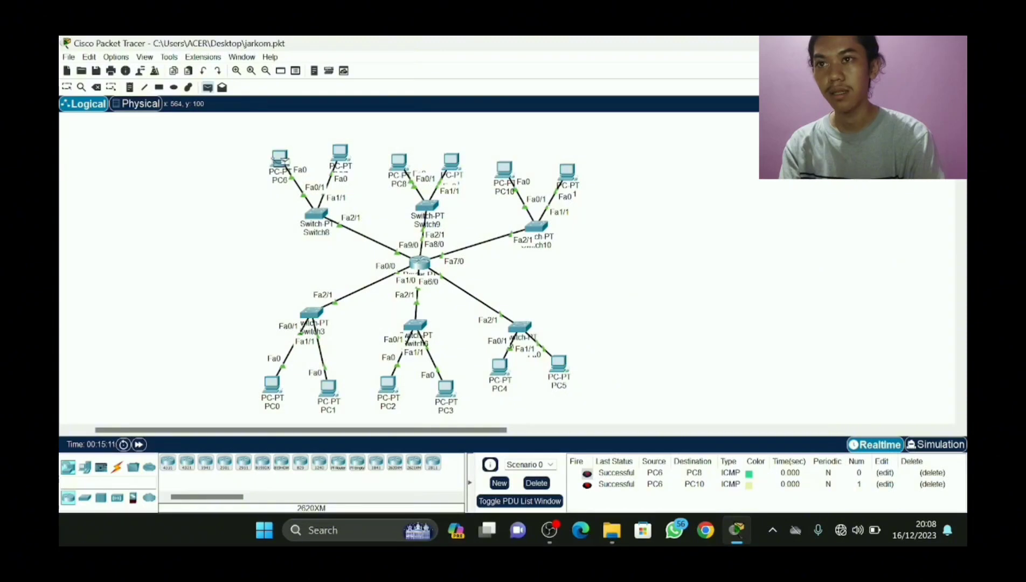
{"action": "left_click", "coordinate": [280, 158]}
{"action": "left_click", "coordinate": [272, 384]}
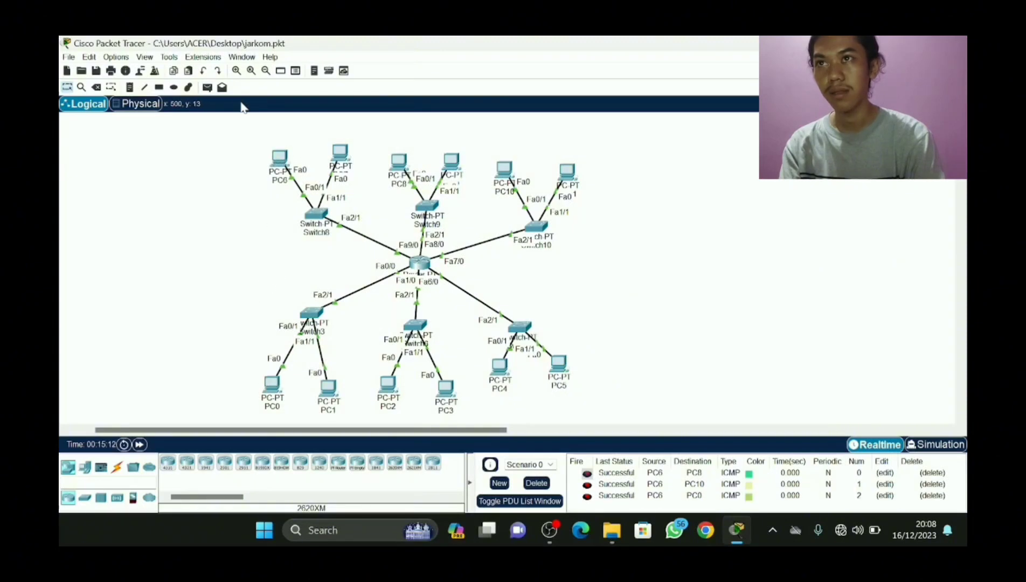
{"action": "left_click", "coordinate": [207, 87]}
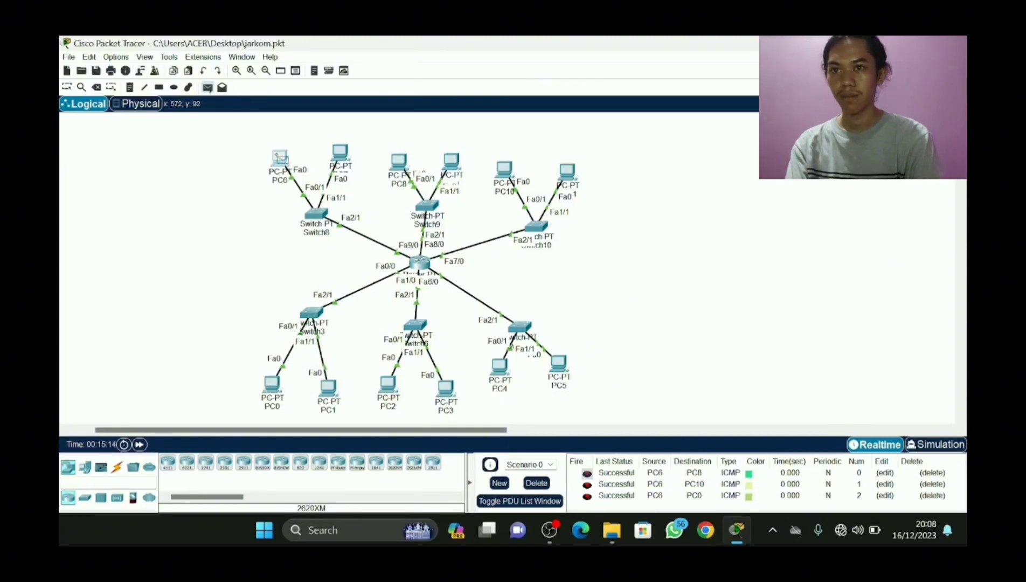
{"action": "left_click", "coordinate": [279, 158]}
{"action": "left_click", "coordinate": [388, 384]}
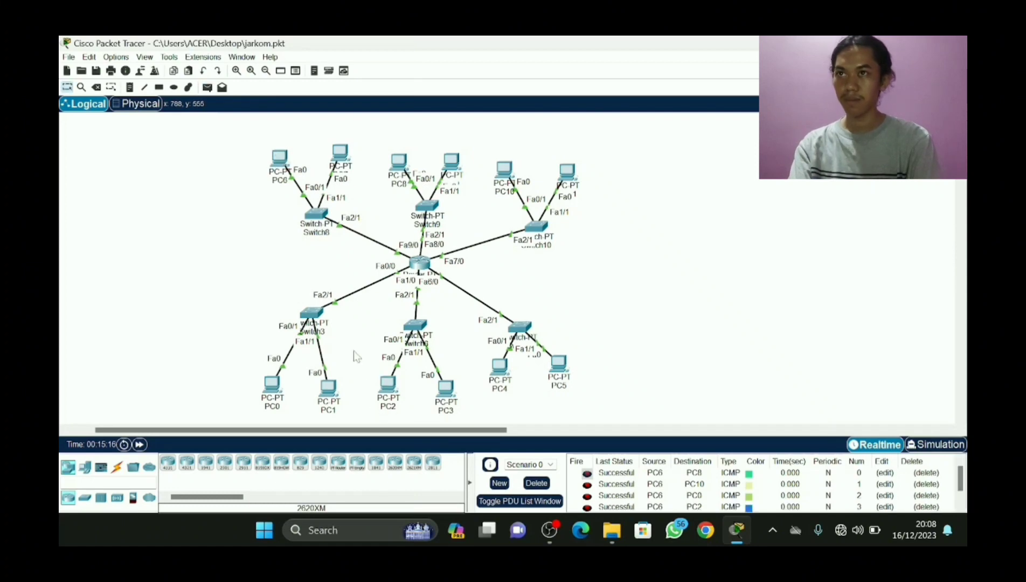
- Start another simple PDU with PC6 as the source device
{"action": "left_click", "coordinate": [207, 88]}
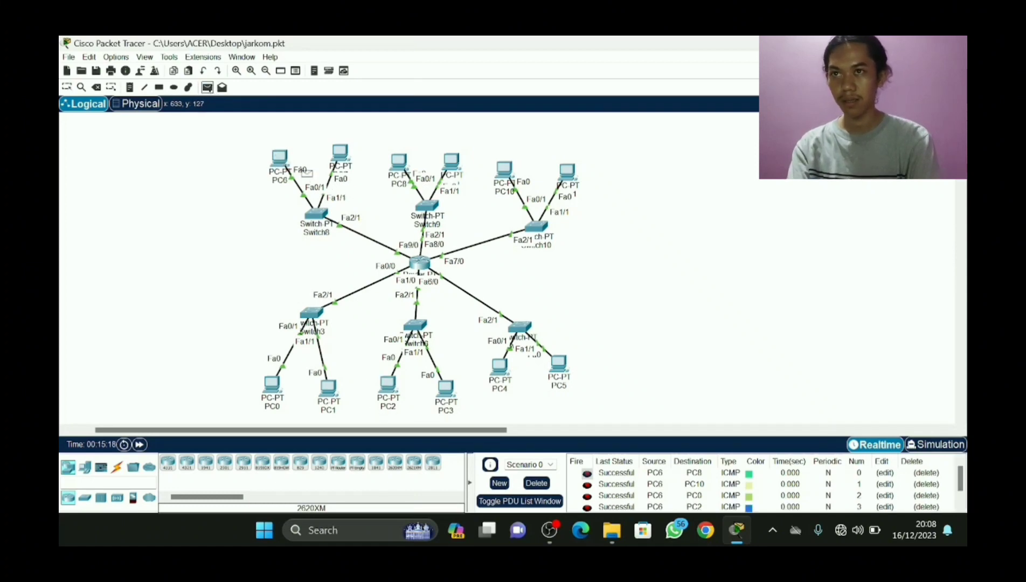
{"action": "left_click", "coordinate": [280, 159]}
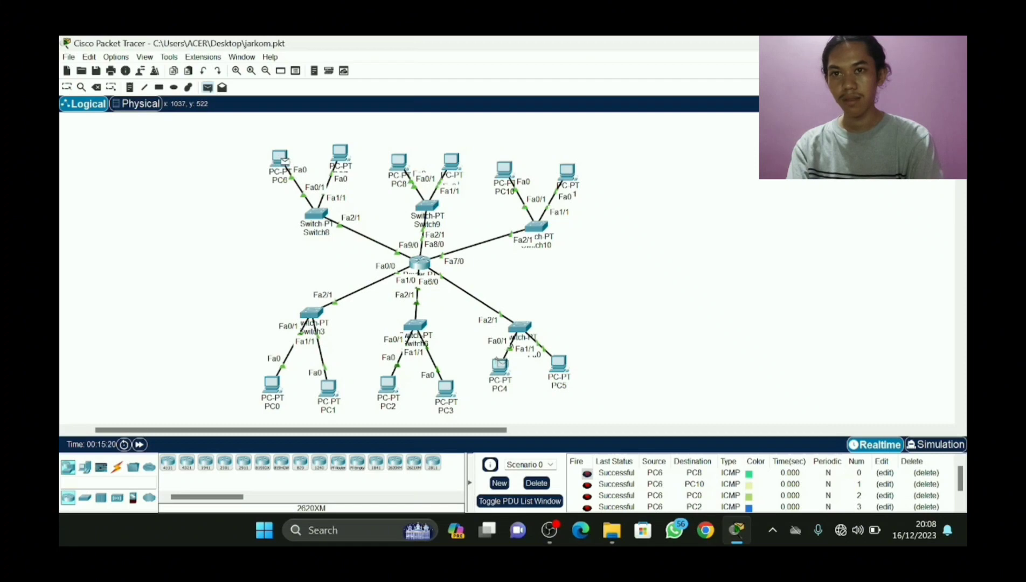